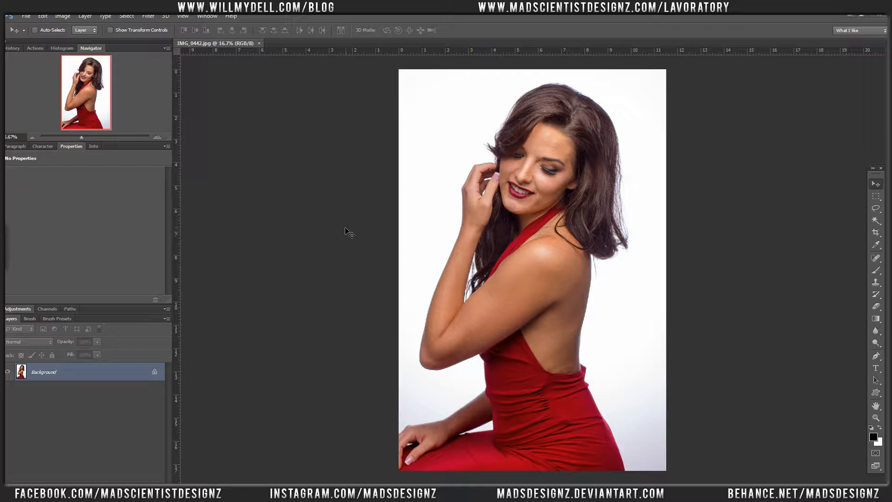
Duplicate the Background layer and move the floating toolbox closer to the photo
key(ctrl+minus)
key(ctrl+plus)
drag(118, 376, 139, 487)
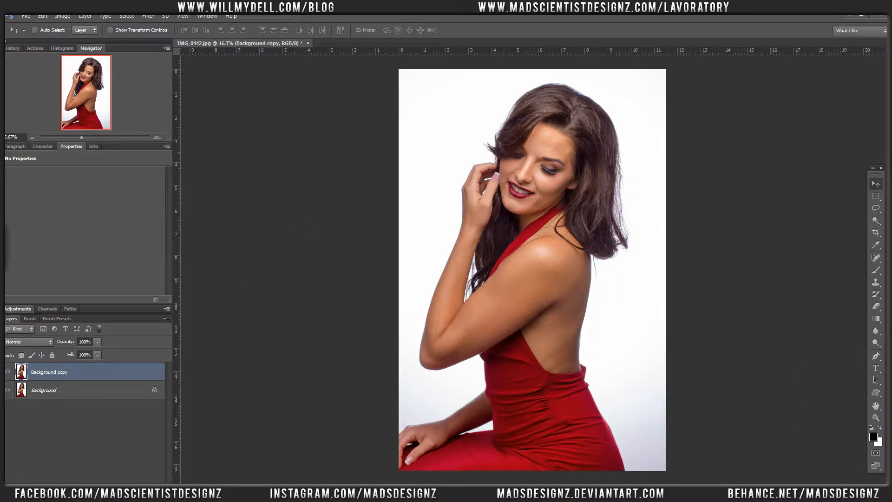
drag(878, 178, 262, 101)
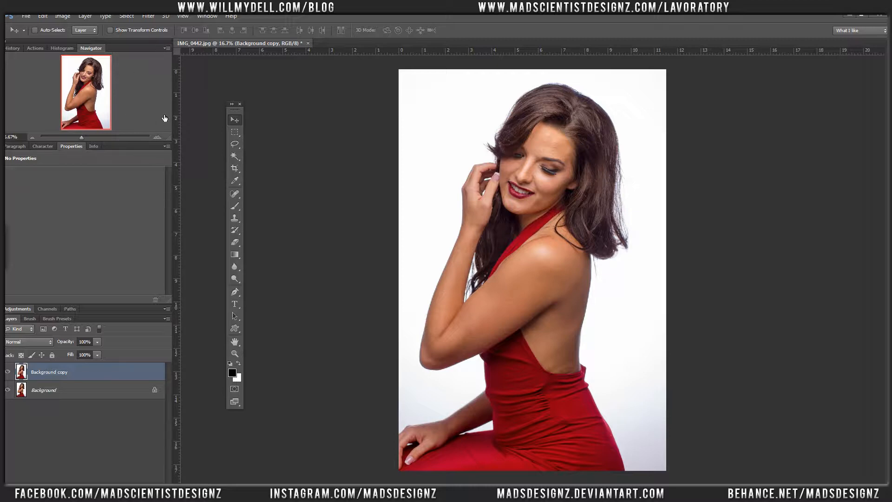
Sample the red of the dress and select it by Color Range with a fuzziness of 73
click(236, 184)
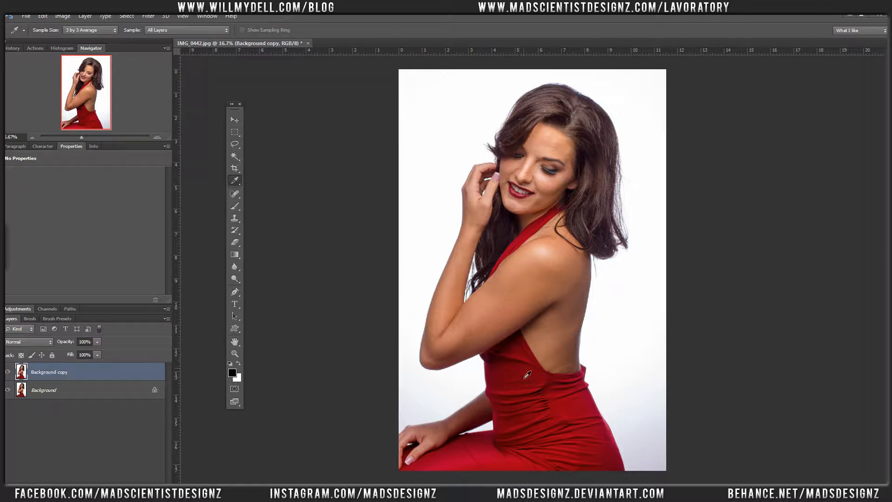
click(540, 384)
click(127, 16)
click(141, 96)
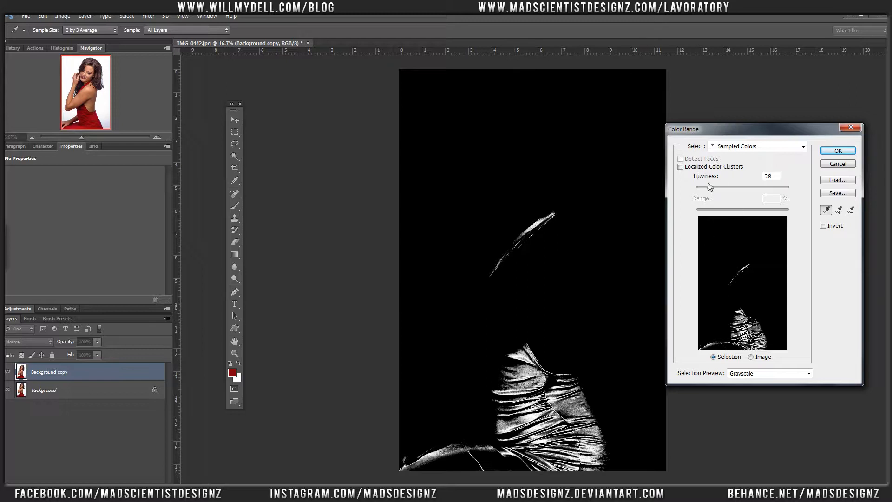
drag(710, 187, 731, 185)
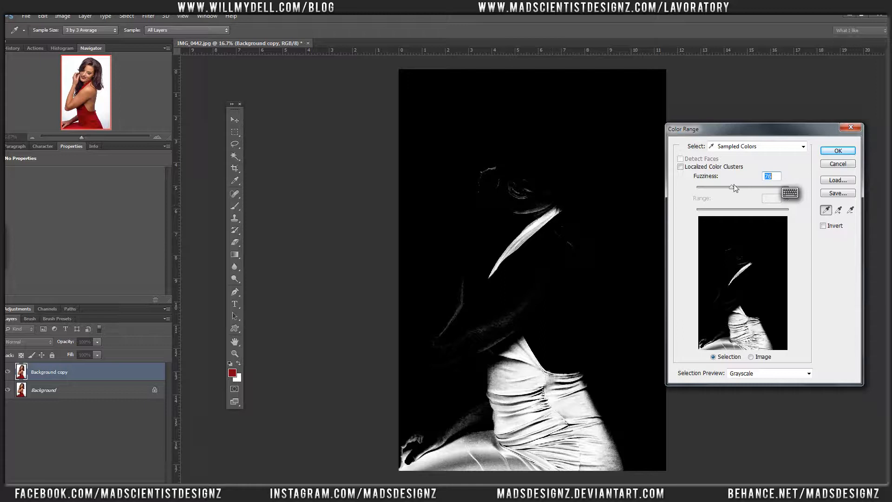
drag(735, 187, 732, 188)
drag(733, 186, 731, 188)
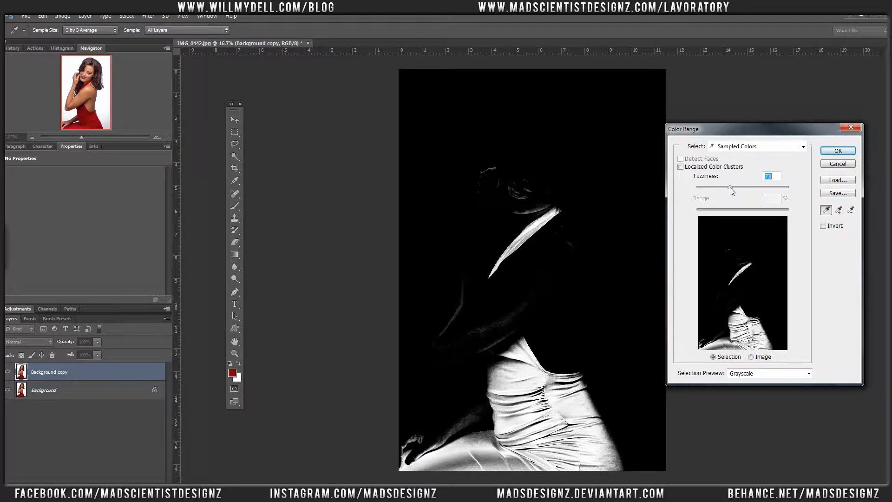
click(838, 150)
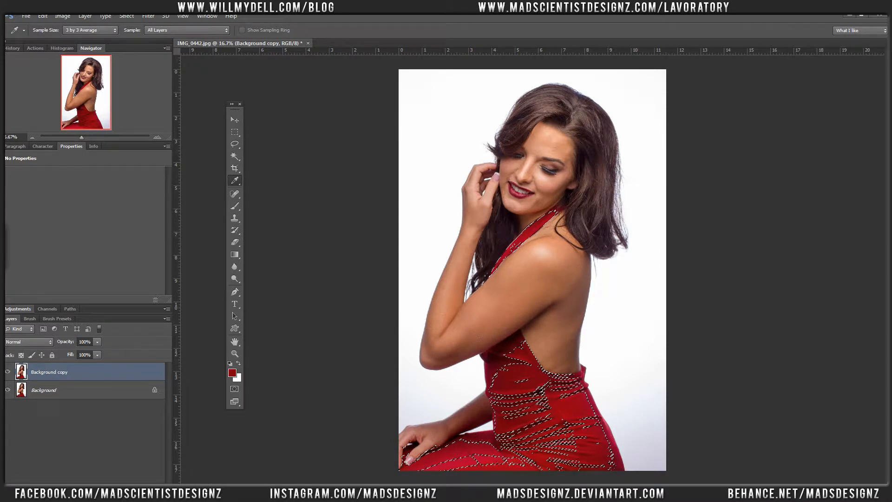
Add a Solid Color fill layer over the dress selection and set its color to dark green
click(115, 485)
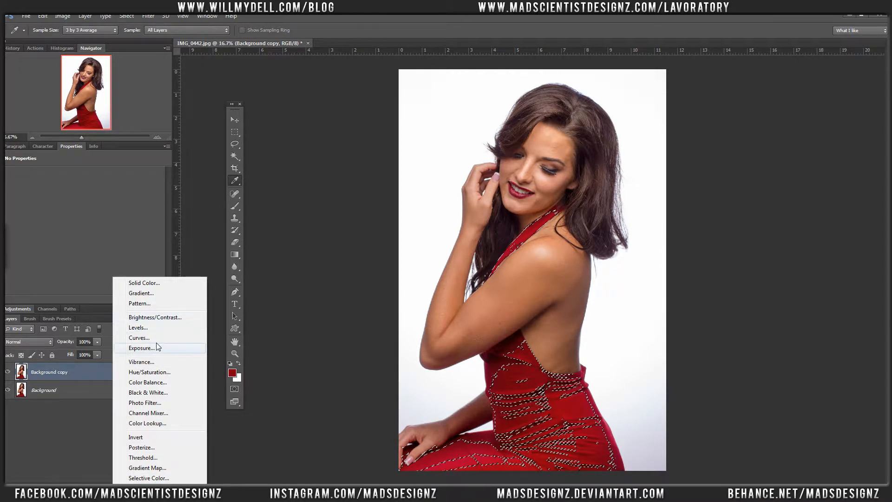
click(164, 283)
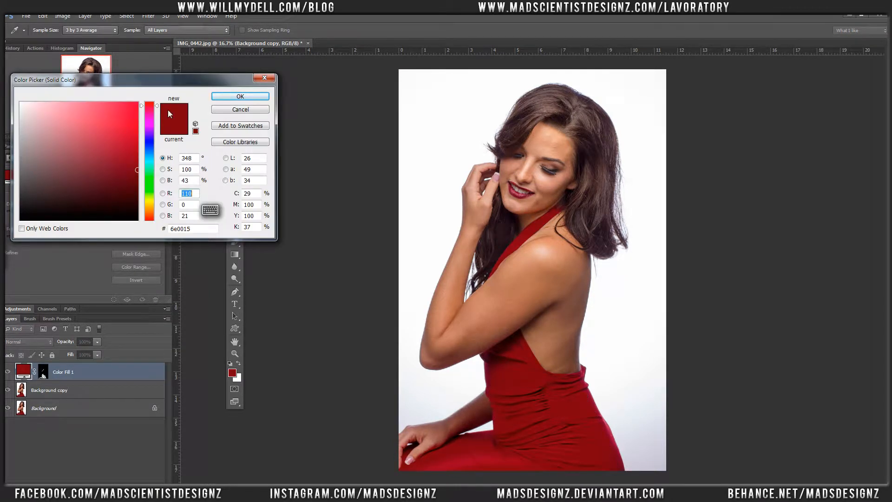
click(150, 169)
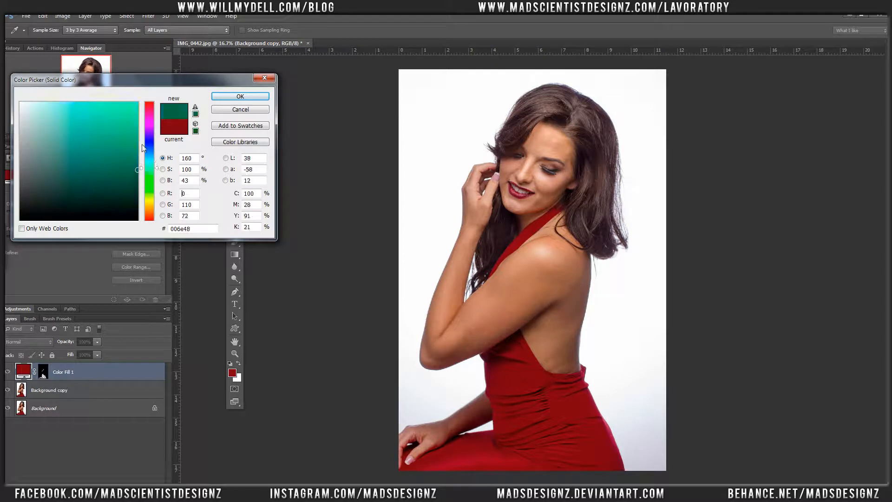
click(151, 140)
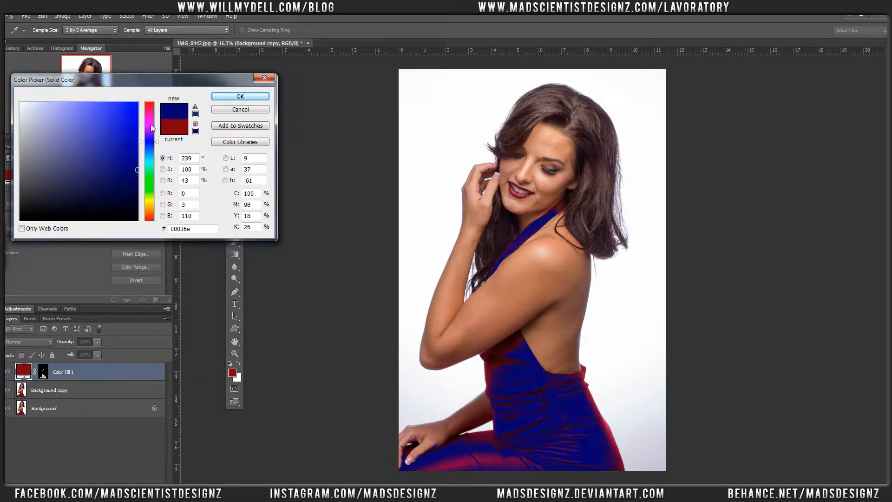
click(150, 127)
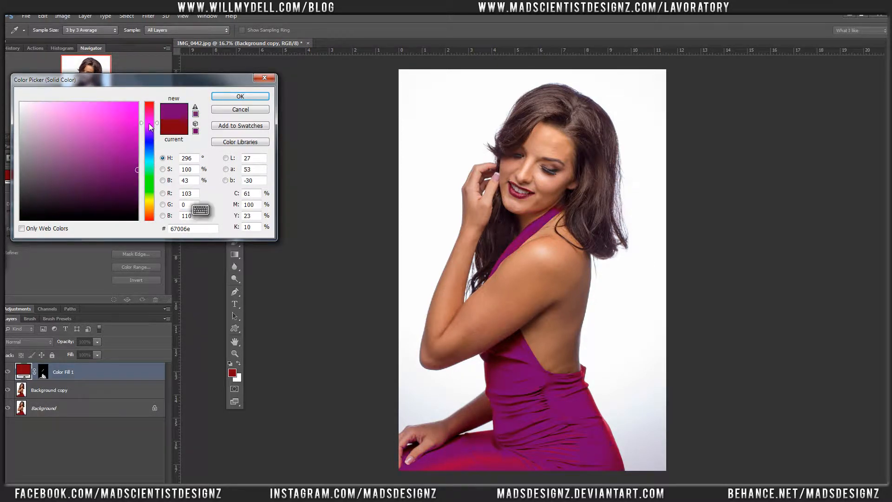
click(150, 190)
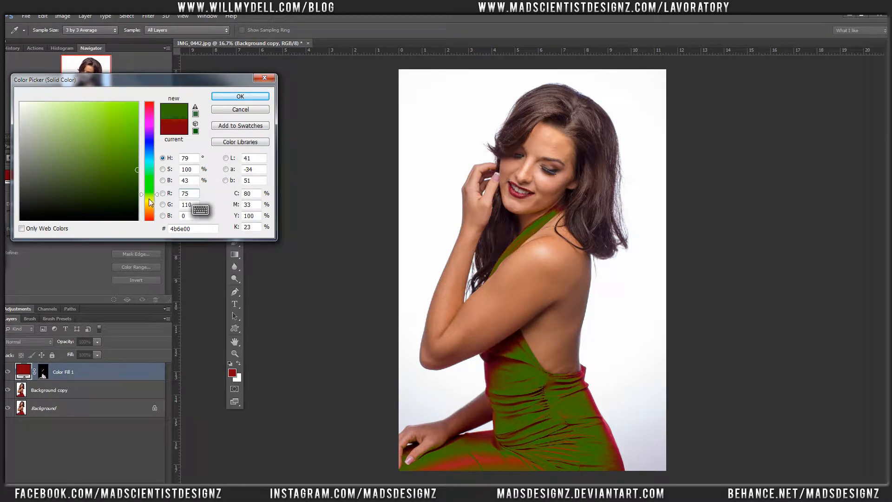
click(240, 96)
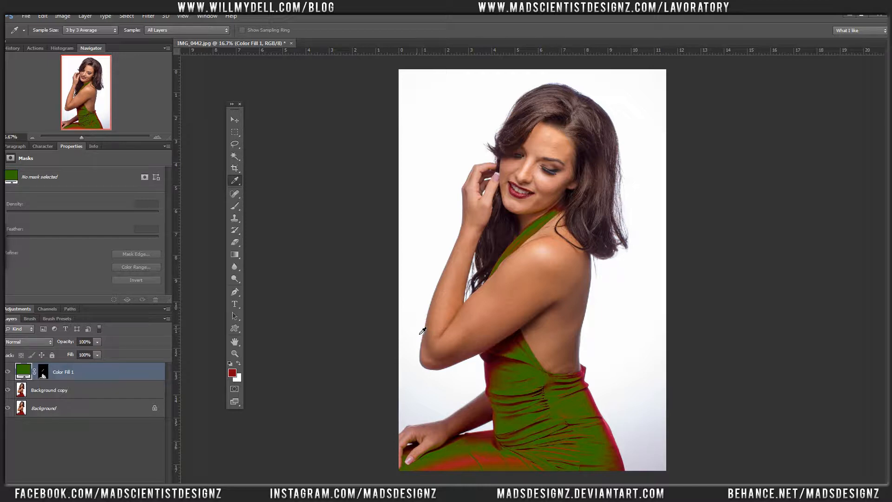
Set up a white brush on the fill layer's mask with 28 px size, 24% hardness and 100% flow
click(496, 296)
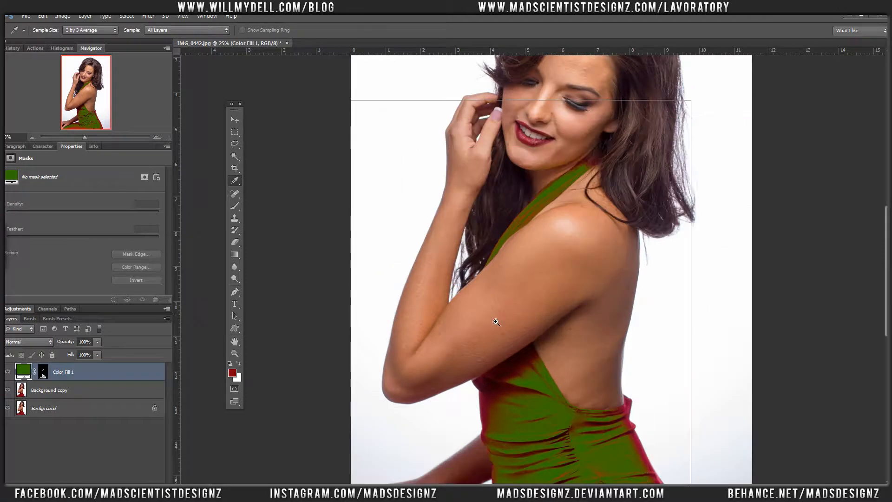
ctrl+click(496, 322)
drag(451, 349, 386, 151)
drag(486, 307, 409, 107)
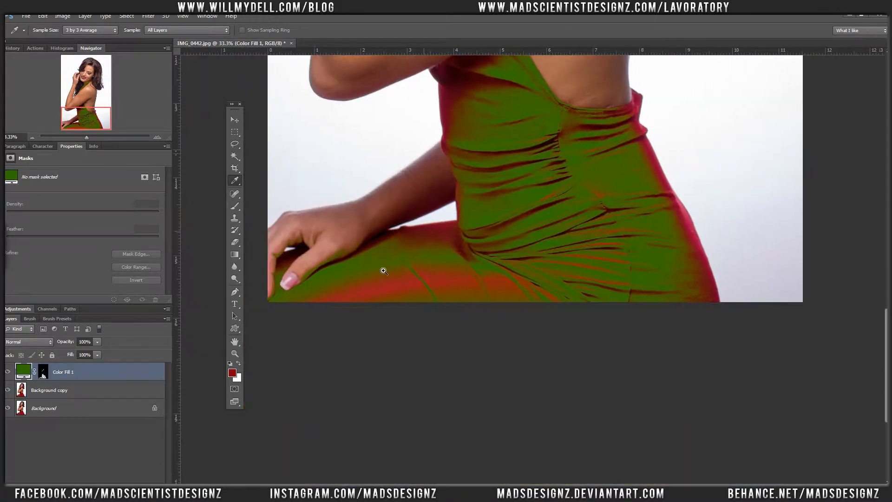
click(361, 264)
click(354, 259)
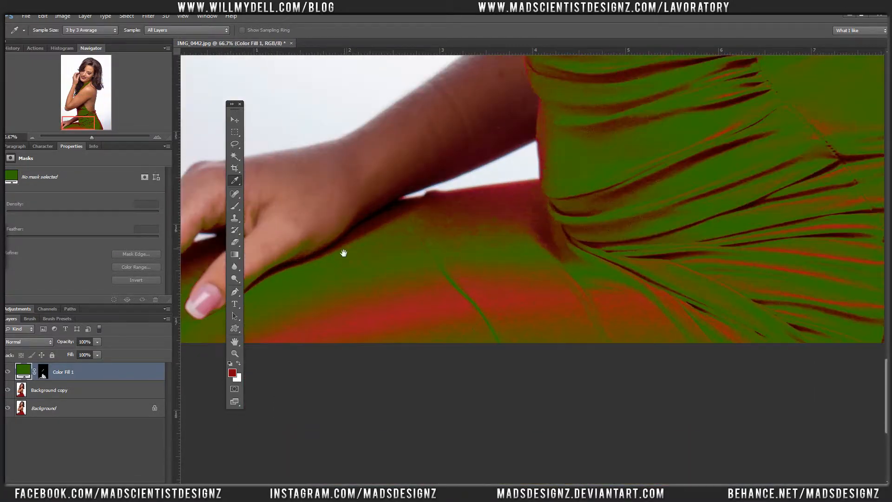
drag(344, 253, 517, 278)
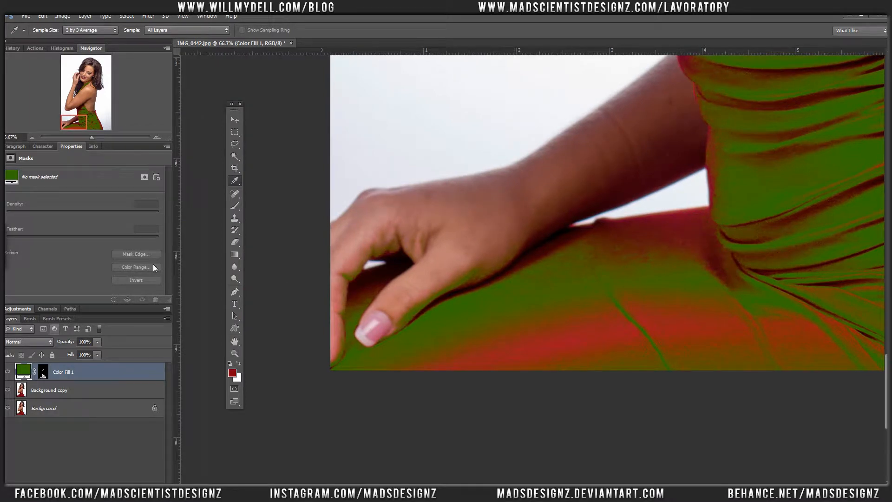
click(235, 206)
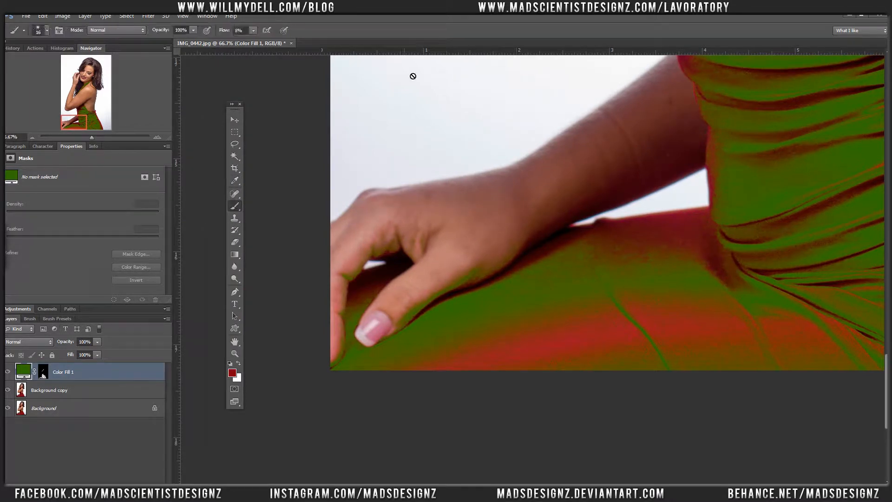
click(50, 374)
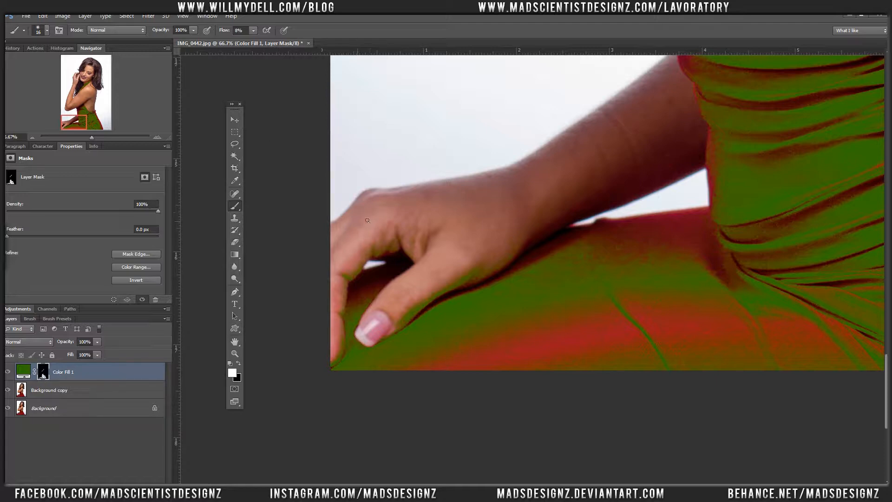
right_click(413, 206)
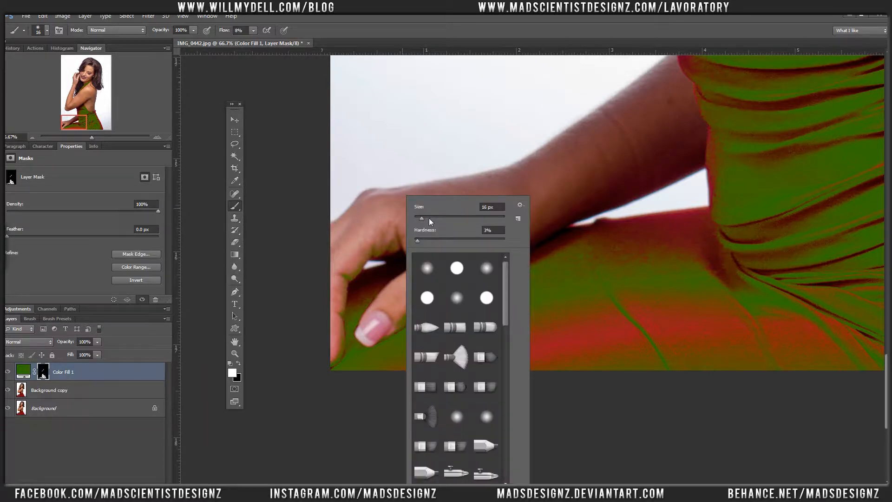
drag(426, 238, 427, 218)
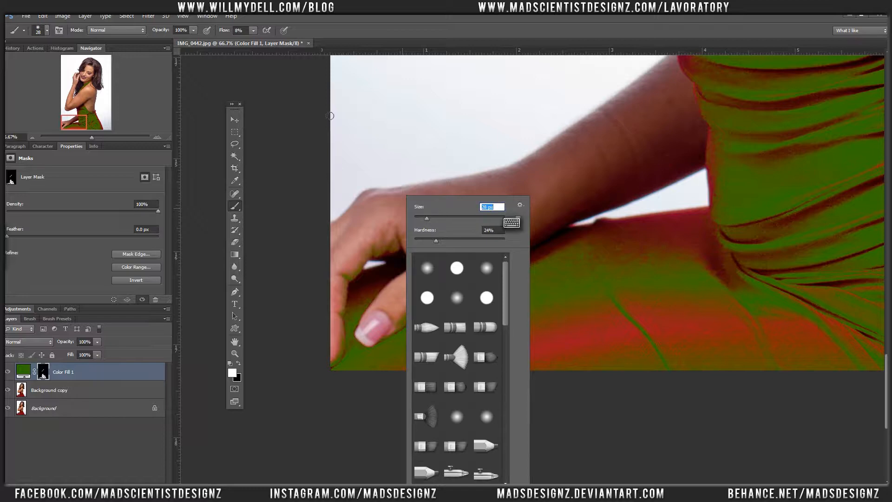
drag(227, 33, 251, 31)
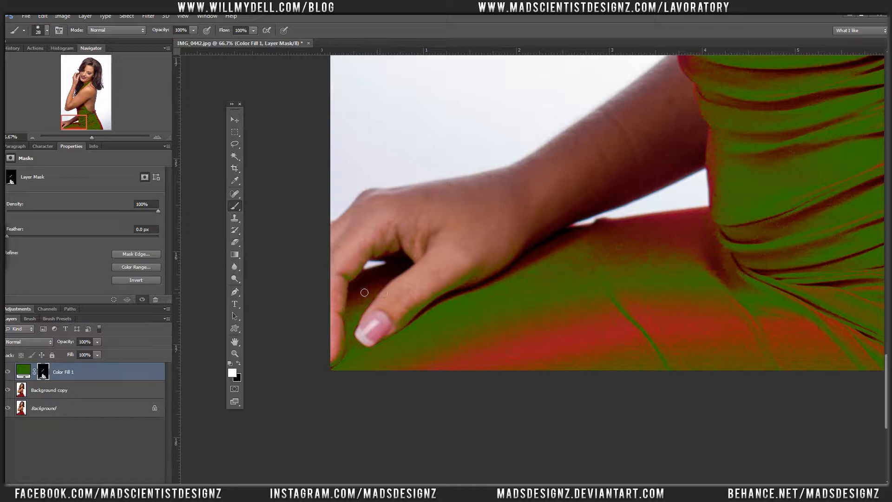
Paint the mask white over the uncovered dress areas between the fingers and along the underside of the resting hand
mouse_move(363, 301)
mouse_down()
mouse_move(378, 289)
mouse_move(369, 304)
mouse_move(412, 269)
mouse_move(361, 287)
mouse_move(371, 276)
mouse_move(363, 286)
mouse_move(380, 274)
mouse_move(355, 292)
mouse_move(389, 279)
mouse_up()
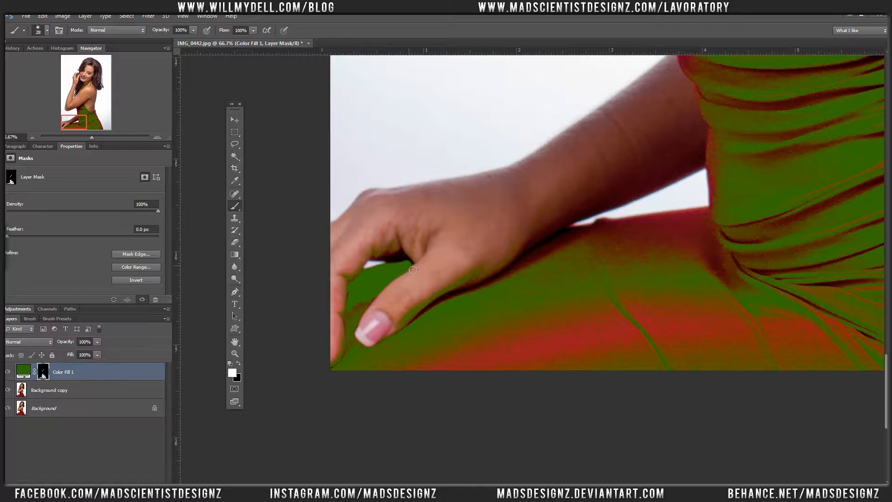
drag(409, 264, 397, 278)
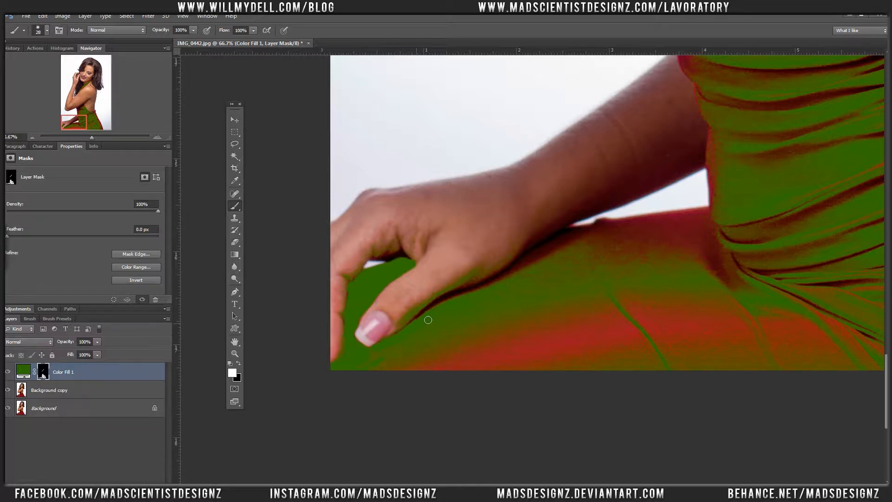
mouse_move(428, 320)
mouse_down()
mouse_move(420, 327)
mouse_move(442, 303)
mouse_move(437, 308)
mouse_move(508, 284)
mouse_up()
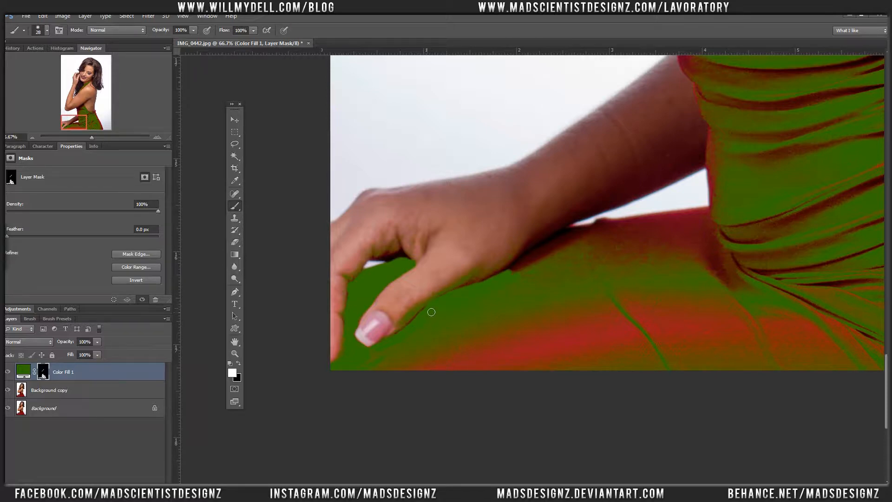
mouse_move(510, 277)
mouse_down()
mouse_move(577, 233)
mouse_move(518, 273)
mouse_move(574, 255)
mouse_move(496, 284)
mouse_up()
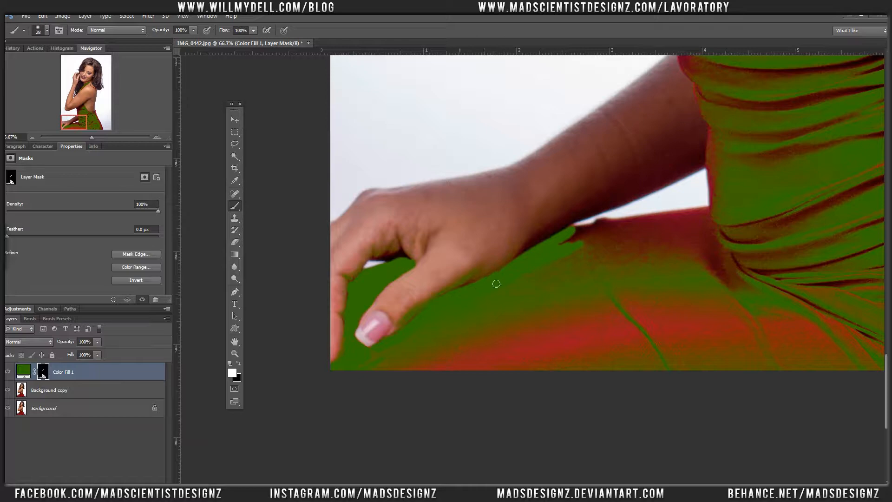
Paint the mask white along the upper edge of the thigh and up the dress edge at the front of the waist
mouse_move(597, 233)
mouse_down()
mouse_move(581, 235)
mouse_move(719, 213)
mouse_up()
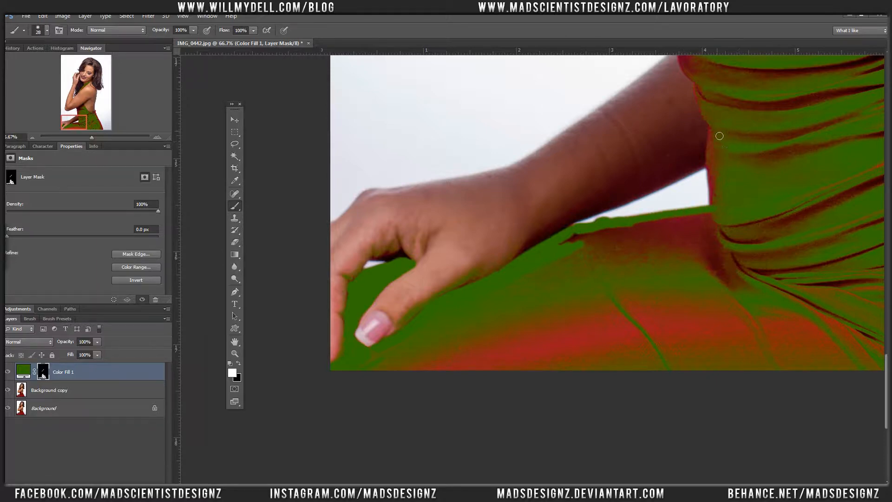
mouse_move(717, 139)
mouse_down()
mouse_move(711, 179)
mouse_move(717, 202)
mouse_move(721, 170)
mouse_move(724, 197)
mouse_up()
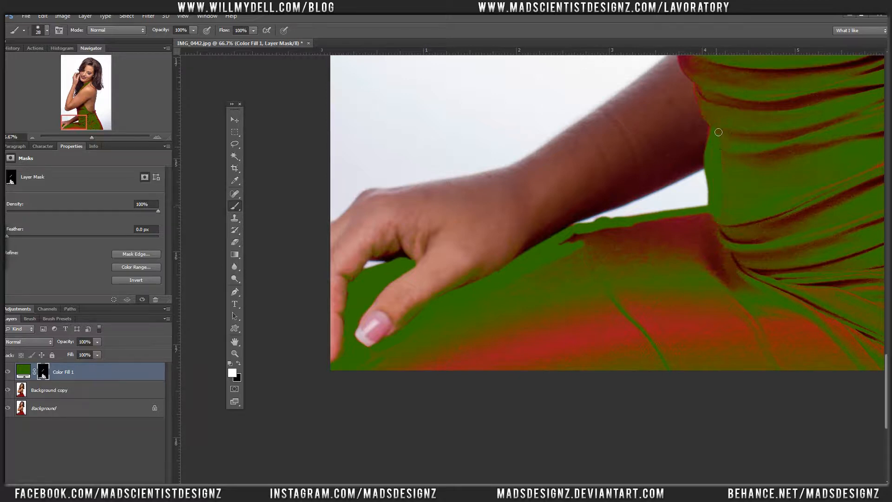
drag(715, 133, 714, 169)
drag(575, 245, 566, 245)
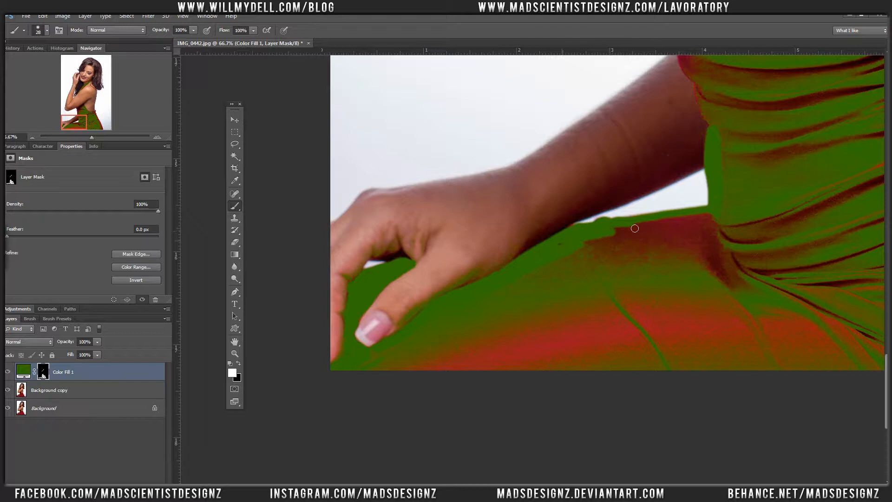
mouse_move(635, 228)
mouse_down()
mouse_move(579, 237)
mouse_move(687, 223)
mouse_move(674, 225)
mouse_move(729, 230)
mouse_move(661, 244)
mouse_move(613, 239)
mouse_up()
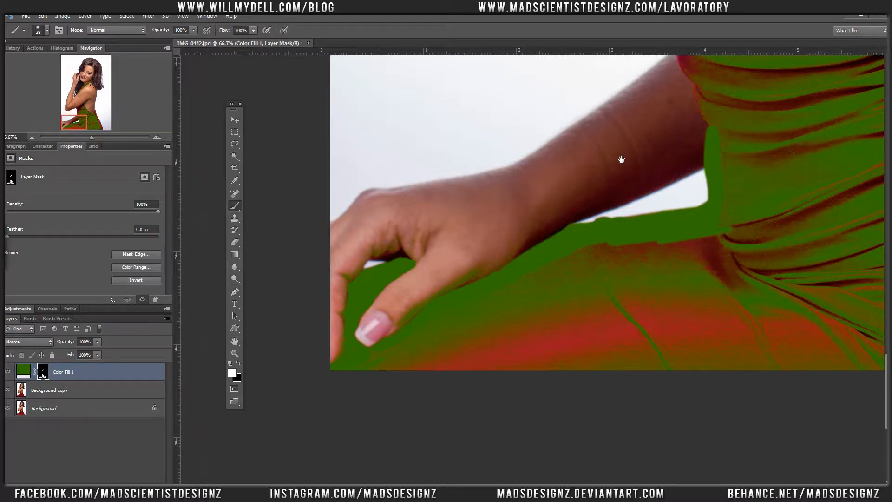
Paint the mask white down the front edge of the bodice, from below the raised arm to the waist
mouse_move(622, 159)
mouse_down()
mouse_move(379, 372)
mouse_move(328, 401)
mouse_up()
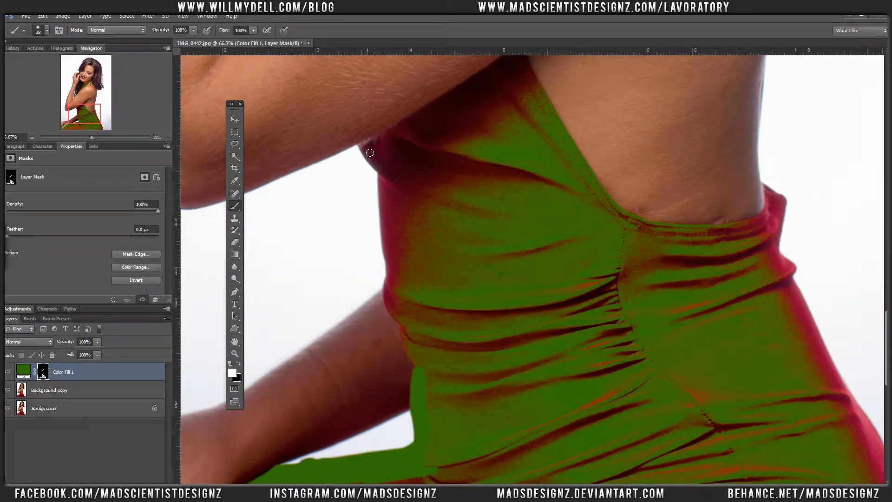
mouse_move(366, 153)
mouse_down()
mouse_move(394, 183)
mouse_move(385, 179)
mouse_move(392, 275)
mouse_up()
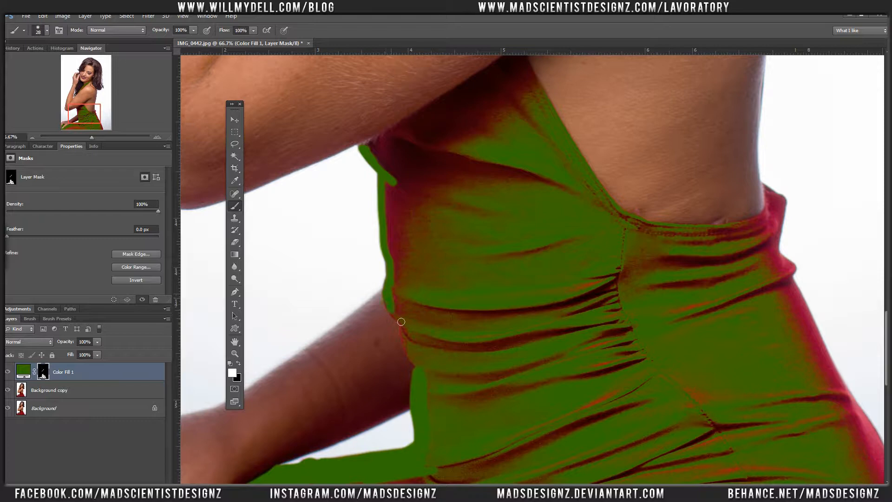
drag(401, 321, 416, 364)
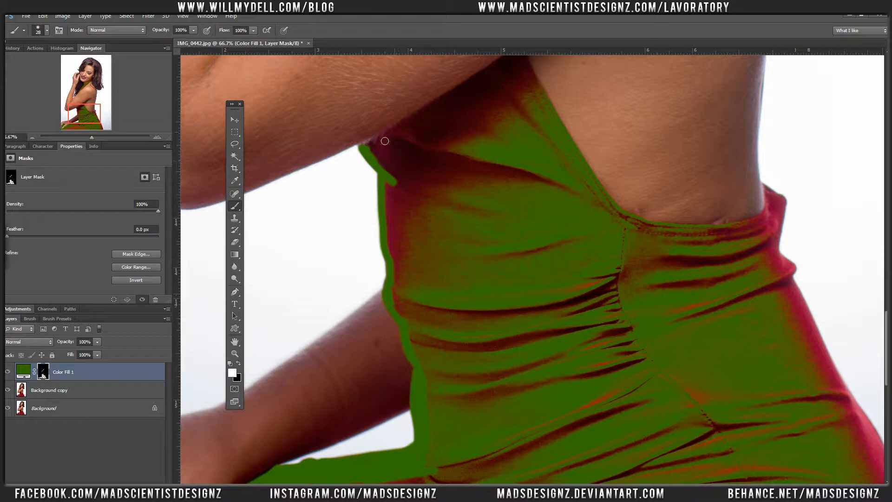
Paint the mask white along the bodice's upper edge beneath the raised arm and down the open-back edge
mouse_move(377, 146)
mouse_down()
mouse_move(506, 67)
mouse_move(385, 176)
mouse_up()
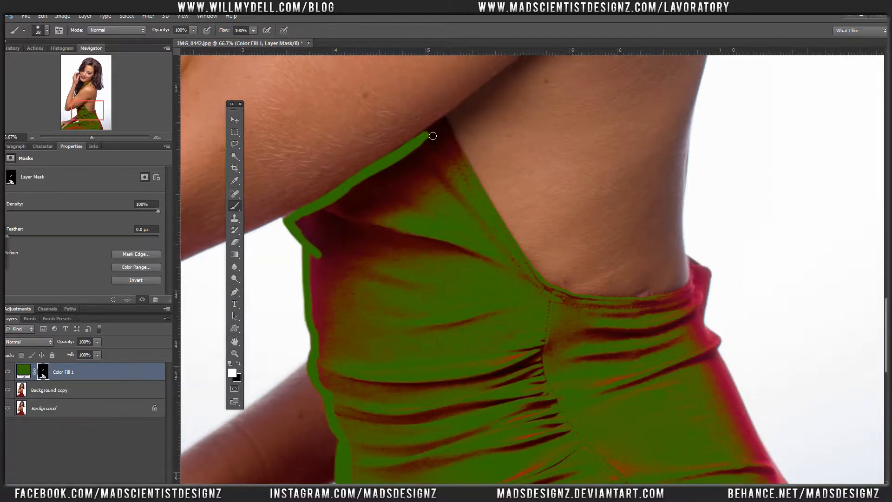
mouse_move(429, 139)
mouse_down()
mouse_move(450, 125)
mouse_move(464, 167)
mouse_up()
drag(456, 131, 474, 178)
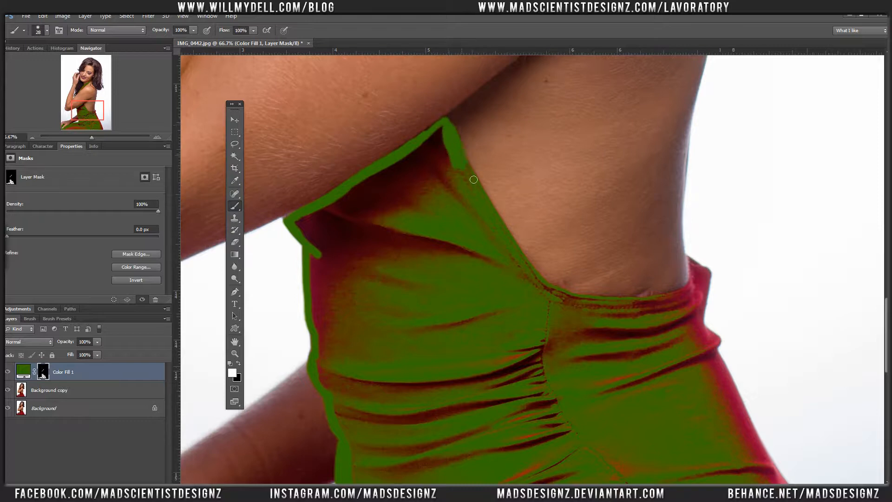
mouse_move(448, 140)
mouse_down()
mouse_move(433, 159)
mouse_move(433, 140)
mouse_up()
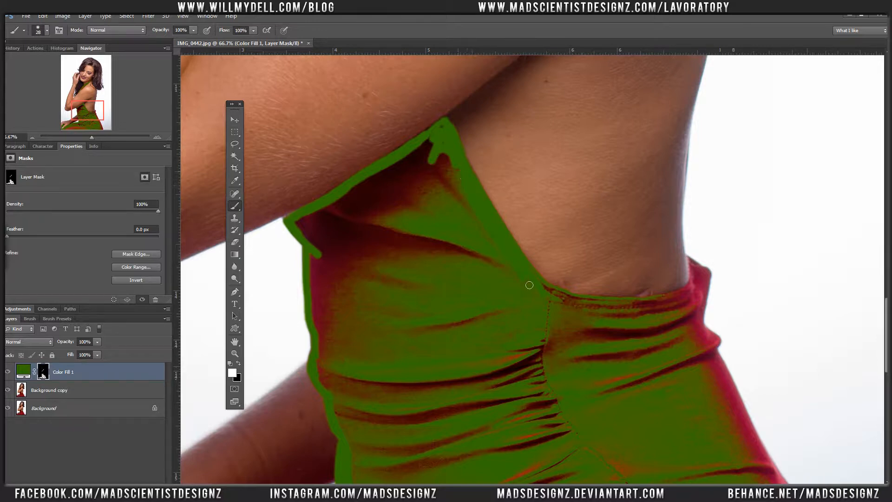
Paint the mask white along the dress's lower back neckline and around the small fabric fold behind the waist
mouse_move(565, 299)
mouse_down()
mouse_move(548, 294)
mouse_move(620, 308)
mouse_move(586, 302)
mouse_up()
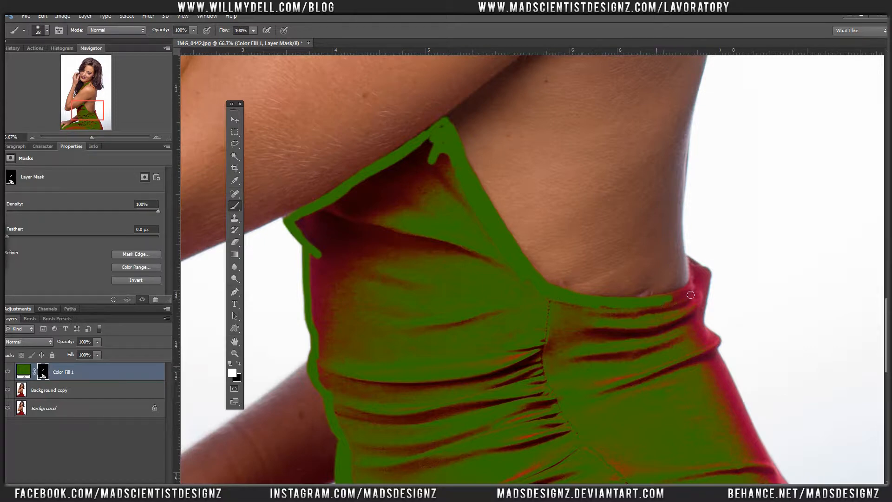
drag(690, 294, 671, 302)
mouse_move(695, 265)
mouse_down()
mouse_move(697, 292)
mouse_move(703, 272)
mouse_move(713, 274)
mouse_move(709, 314)
mouse_move(690, 299)
mouse_up()
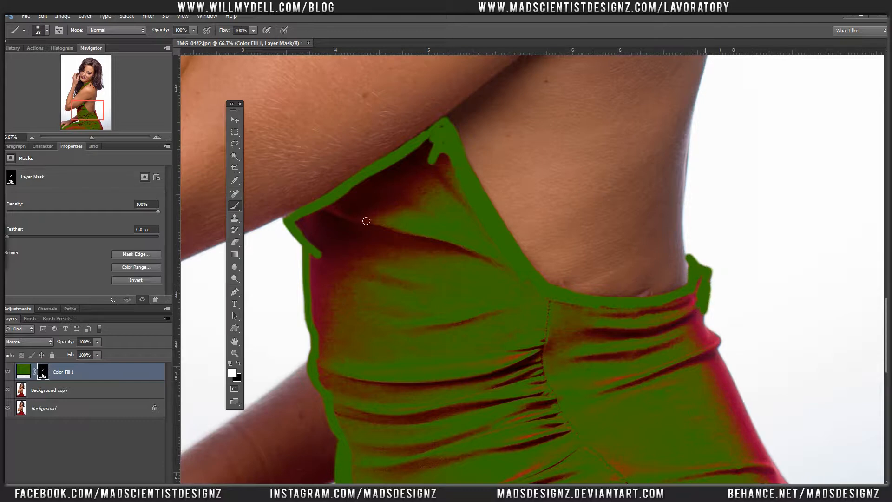
Paint the mask white along the outer edge of the hip, from the back of the waist to the image's lower border
drag(569, 291, 342, 119)
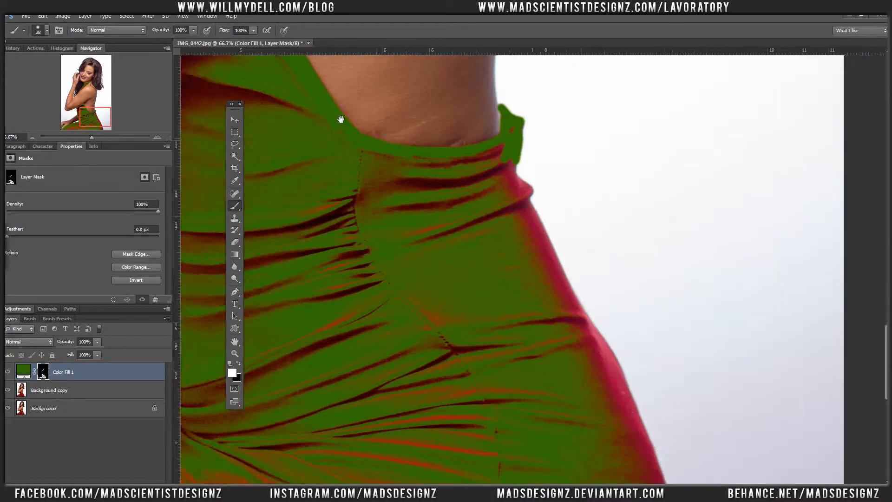
drag(474, 135, 505, 206)
shift+click(524, 306)
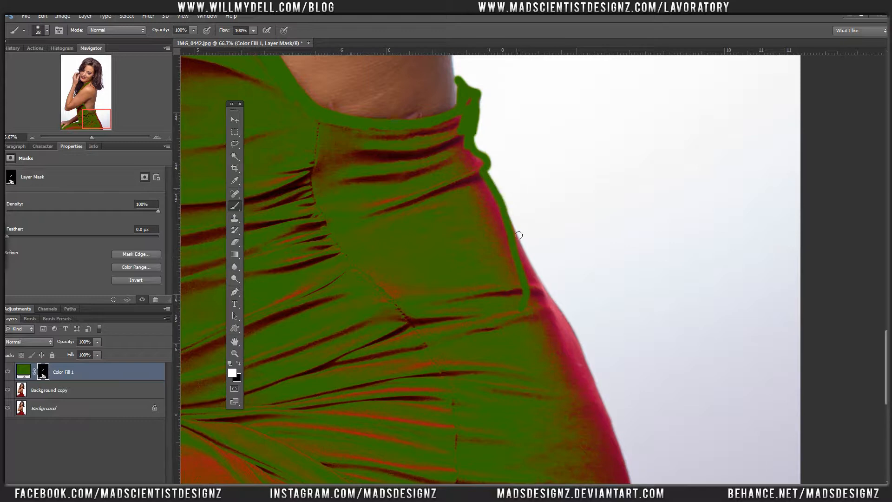
mouse_move(518, 237)
mouse_down()
mouse_move(576, 350)
mouse_move(584, 386)
mouse_move(561, 395)
mouse_up()
mouse_move(506, 340)
mouse_down()
mouse_move(329, 207)
mouse_move(306, 202)
mouse_up()
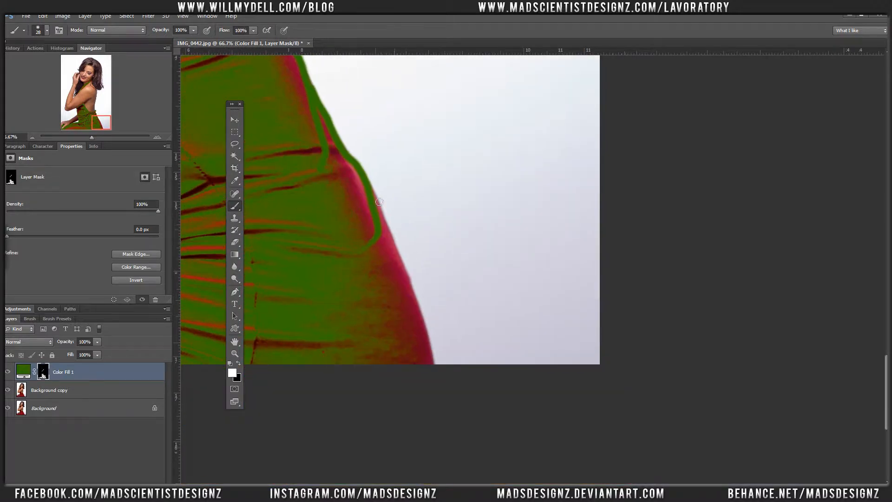
mouse_move(387, 228)
mouse_down()
mouse_move(414, 289)
mouse_move(428, 379)
mouse_up()
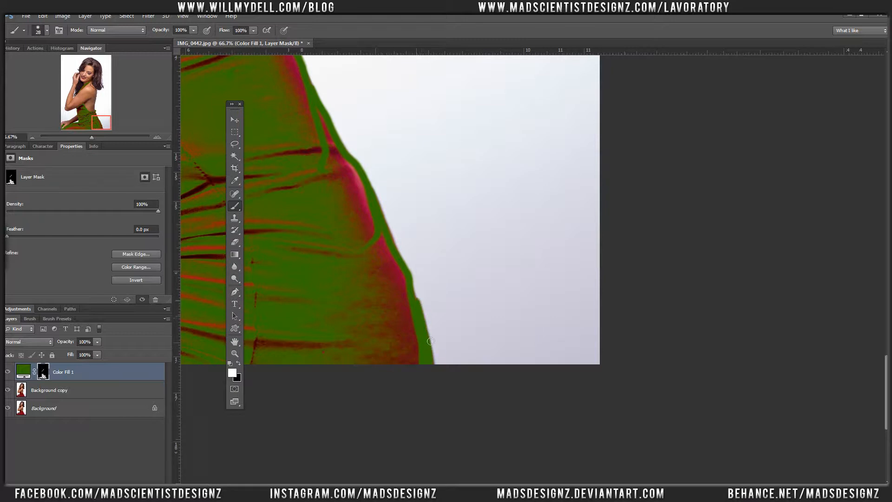
drag(431, 341, 434, 365)
Enlarge the brush to 66 px and paint the mask white over the remaining red along the hip and back waistline
right_click(366, 194)
click(400, 218)
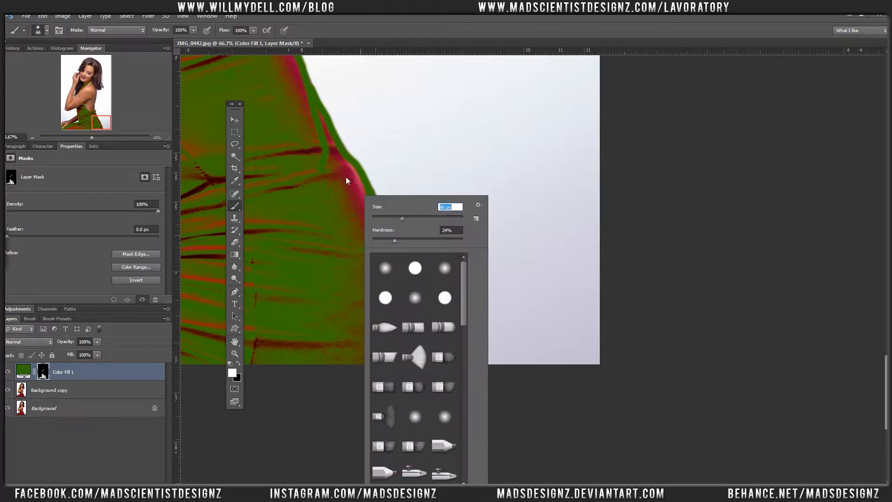
key(Return)
mouse_move(328, 165)
mouse_down()
mouse_move(324, 124)
mouse_move(364, 204)
mouse_move(359, 181)
mouse_move(382, 259)
mouse_move(371, 204)
mouse_move(389, 263)
mouse_move(392, 245)
mouse_move(428, 394)
mouse_move(413, 289)
mouse_move(395, 319)
mouse_up()
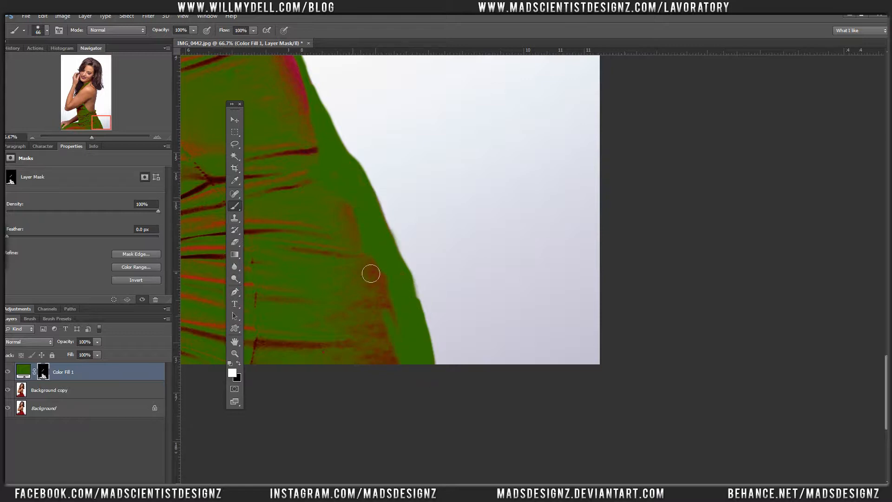
mouse_move(371, 273)
mouse_down()
mouse_move(400, 341)
mouse_move(392, 275)
mouse_move(406, 362)
mouse_move(400, 283)
mouse_move(408, 307)
mouse_up()
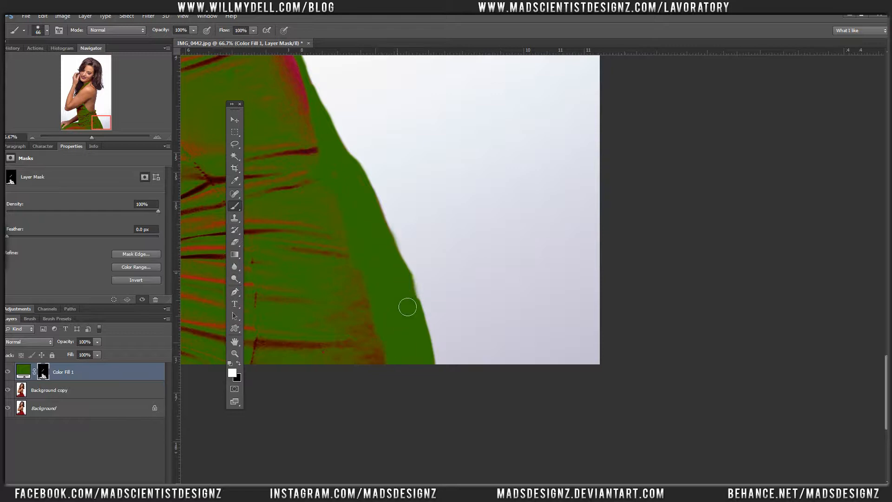
drag(363, 249, 504, 398)
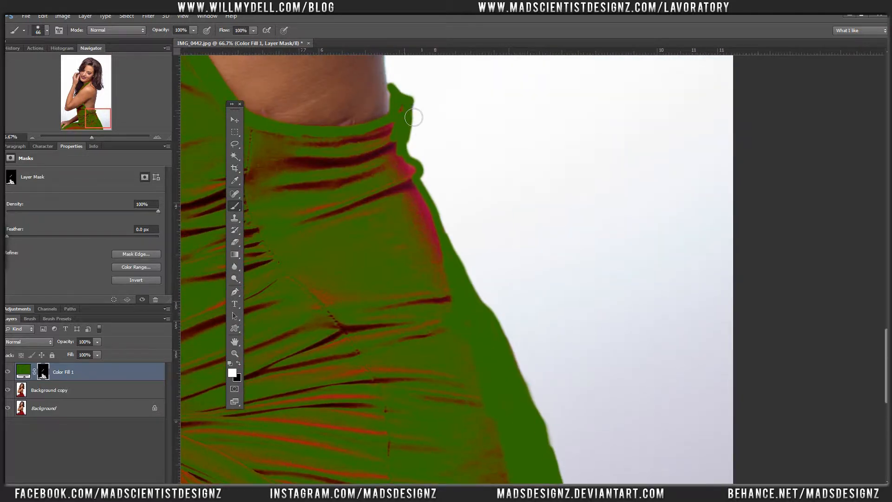
mouse_move(408, 123)
mouse_down()
mouse_move(386, 157)
mouse_move(354, 153)
mouse_move(397, 139)
mouse_move(349, 155)
mouse_move(248, 145)
mouse_move(333, 146)
mouse_move(267, 171)
mouse_move(298, 166)
mouse_move(318, 179)
mouse_move(273, 176)
mouse_move(394, 154)
mouse_move(407, 182)
mouse_move(403, 152)
mouse_move(463, 332)
mouse_move(428, 224)
mouse_move(438, 239)
mouse_move(437, 222)
mouse_move(484, 365)
mouse_up()
Enlarge the brush to 182 px and paint the mask white over the folds across the hip and back of the skirt
right_click(360, 185)
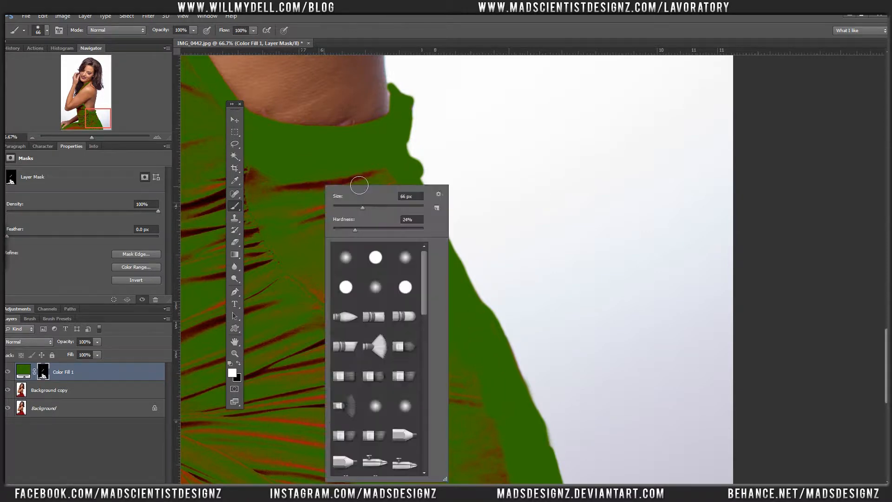
click(395, 207)
mouse_move(288, 203)
mouse_down()
mouse_move(386, 215)
mouse_move(392, 203)
mouse_move(414, 232)
mouse_move(466, 404)
mouse_move(378, 229)
mouse_move(392, 329)
mouse_move(315, 249)
mouse_move(412, 462)
mouse_move(336, 258)
mouse_move(447, 477)
mouse_move(426, 398)
mouse_move(449, 329)
mouse_move(483, 430)
mouse_move(503, 422)
mouse_move(488, 462)
mouse_up()
mouse_move(430, 409)
mouse_down()
mouse_move(480, 217)
mouse_move(486, 259)
mouse_up()
mouse_move(462, 349)
mouse_down()
mouse_move(573, 385)
mouse_move(421, 395)
mouse_move(349, 328)
mouse_move(414, 280)
mouse_move(437, 302)
mouse_move(353, 251)
mouse_up()
Paint the mask white over the back half of the ruched torso and the red areas across the lap
drag(424, 217, 556, 422)
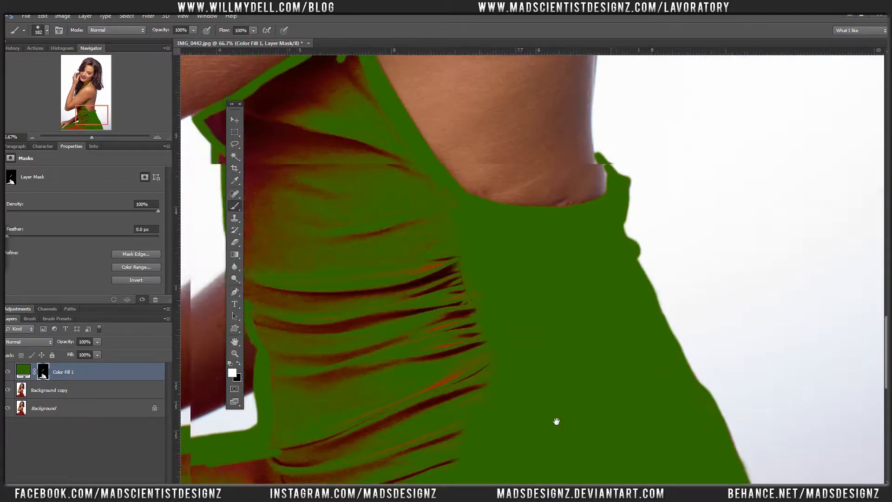
mouse_move(373, 166)
mouse_down()
mouse_move(400, 173)
mouse_move(456, 244)
mouse_move(460, 235)
mouse_move(433, 356)
mouse_move(476, 377)
mouse_move(498, 325)
mouse_move(481, 310)
mouse_move(487, 358)
mouse_move(458, 456)
mouse_move(410, 434)
mouse_move(387, 314)
mouse_move(382, 435)
mouse_move(382, 312)
mouse_move(446, 379)
mouse_up()
drag(256, 400, 417, 221)
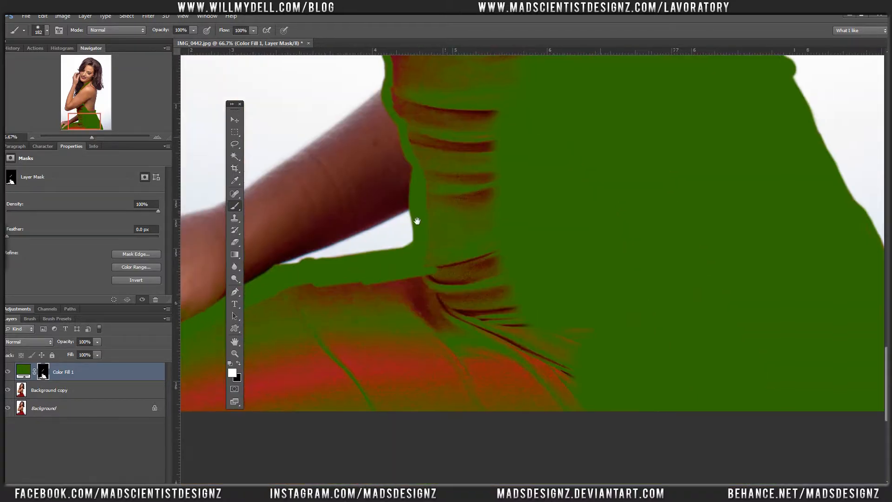
mouse_move(329, 326)
mouse_down()
mouse_move(416, 316)
mouse_move(367, 395)
mouse_move(590, 392)
mouse_up()
drag(392, 294, 586, 291)
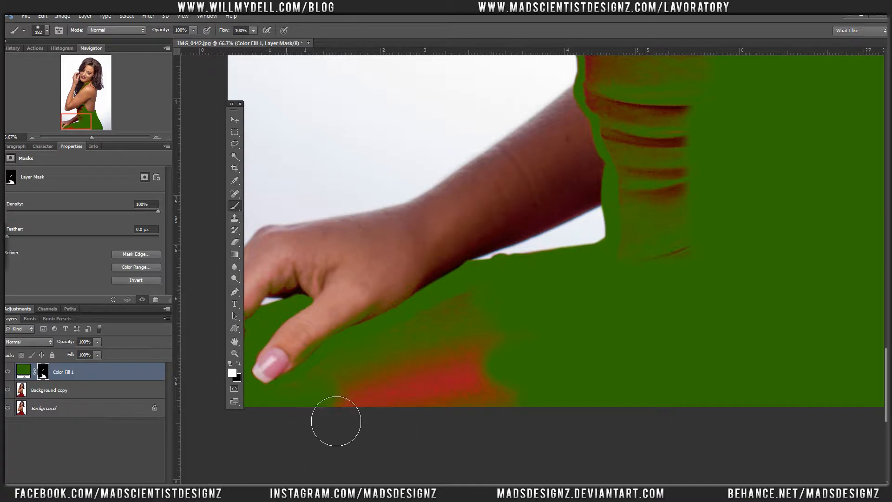
mouse_move(335, 420)
mouse_down()
mouse_move(514, 319)
mouse_move(482, 410)
mouse_move(585, 406)
mouse_up()
Undo the last large-brush strokes over the ruched front of the waist
mouse_move(646, 267)
mouse_down()
mouse_move(391, 300)
mouse_move(389, 389)
mouse_move(409, 360)
mouse_move(404, 293)
mouse_move(386, 315)
mouse_move(388, 240)
mouse_up()
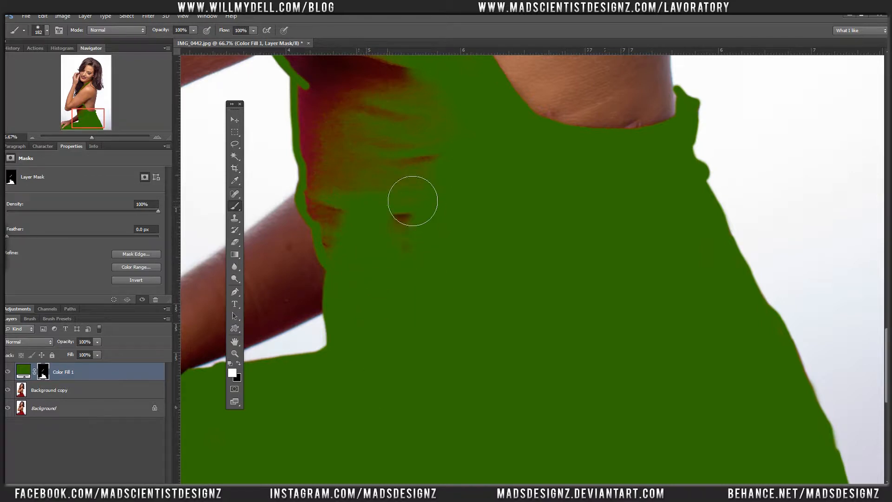
key(ctrl+alt+z)
key(ctrl+alt+z)
key(ctrl+alt+z)
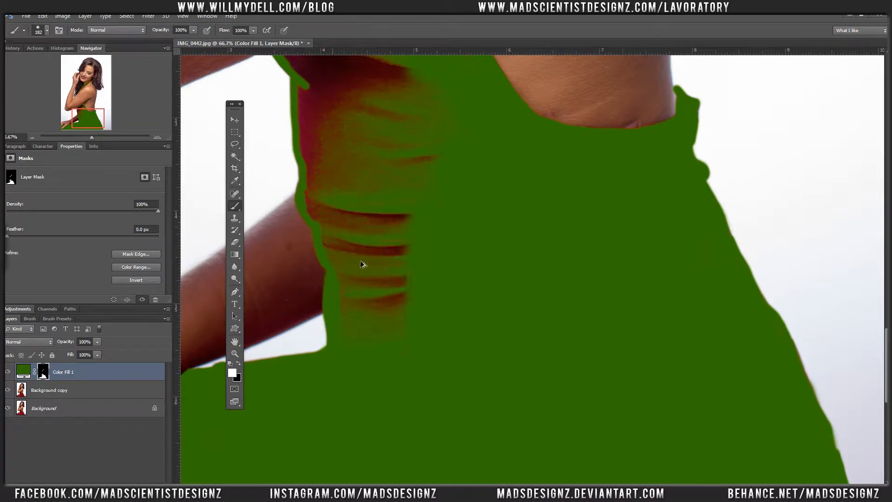
Set the brush to 89 px with 57% hardness and paint the mask white over the ruched front of the waist
right_click(366, 263)
click(413, 239)
drag(438, 218, 414, 218)
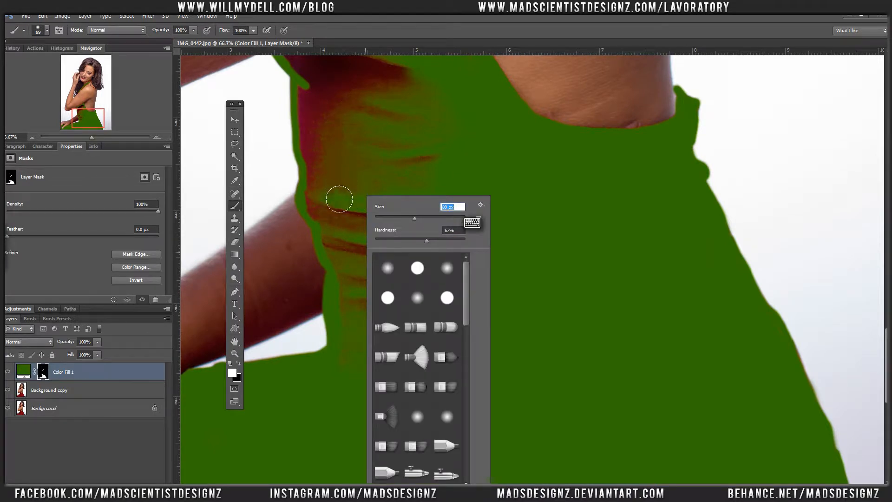
click(351, 222)
mouse_move(339, 149)
mouse_down()
mouse_move(319, 190)
mouse_move(356, 372)
mouse_up()
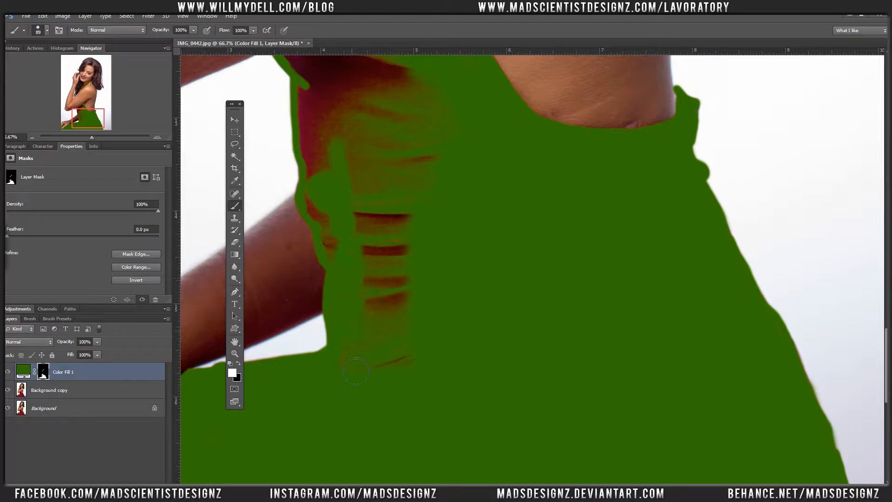
mouse_move(442, 370)
mouse_down()
mouse_move(372, 218)
mouse_move(322, 201)
mouse_move(329, 214)
mouse_up()
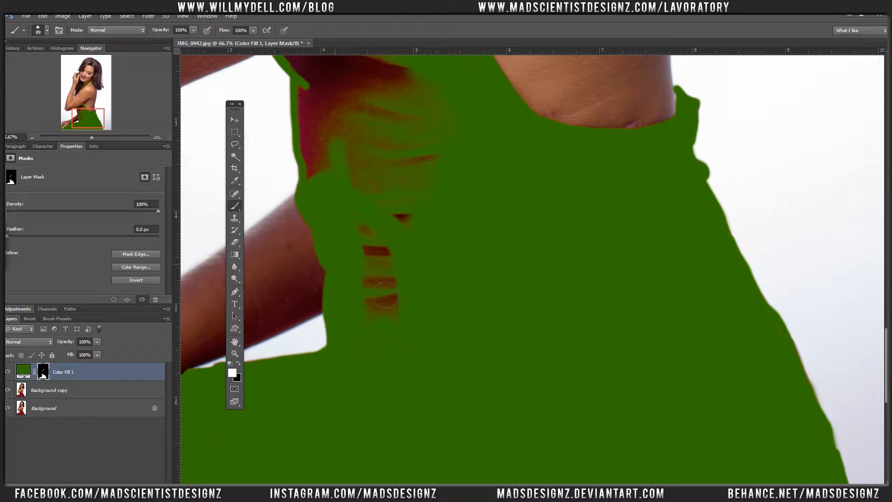
mouse_move(386, 295)
mouse_down()
mouse_move(379, 274)
mouse_move(413, 240)
mouse_up()
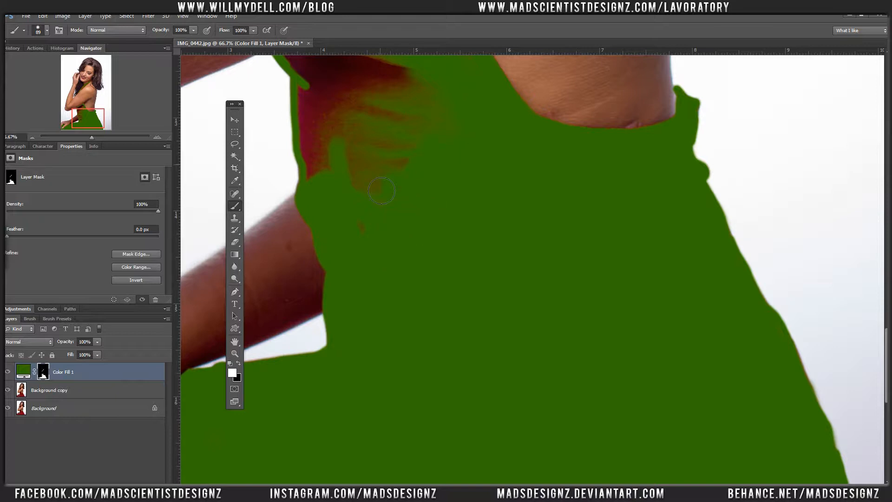
Paint the mask white over the remaining red in the upper bodice up to the raised arm
mouse_move(382, 191)
mouse_down()
mouse_move(445, 140)
mouse_move(448, 318)
mouse_up()
mouse_move(331, 229)
mouse_down()
mouse_move(354, 259)
mouse_move(358, 360)
mouse_move(378, 342)
mouse_move(411, 358)
mouse_move(482, 289)
mouse_move(394, 214)
mouse_move(379, 233)
mouse_move(445, 186)
mouse_up()
mouse_move(472, 166)
mouse_down()
mouse_move(474, 193)
mouse_move(484, 210)
mouse_move(496, 207)
mouse_move(521, 251)
mouse_move(505, 216)
mouse_move(445, 225)
mouse_move(459, 210)
mouse_move(373, 248)
mouse_move(380, 307)
mouse_move(404, 321)
mouse_move(438, 226)
mouse_move(431, 296)
mouse_move(463, 207)
mouse_move(495, 282)
mouse_up()
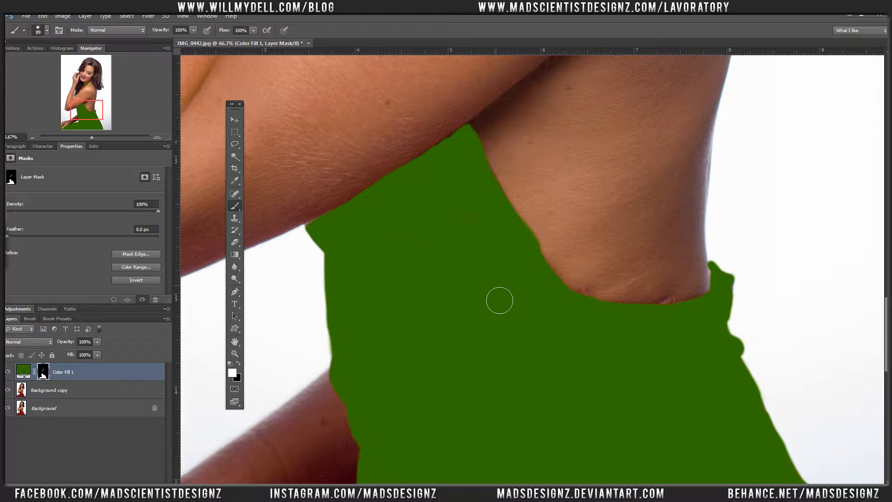
Preview the green fill layer in Color blend mode with the whole image in view, and restore the Normal mode
click(234, 120)
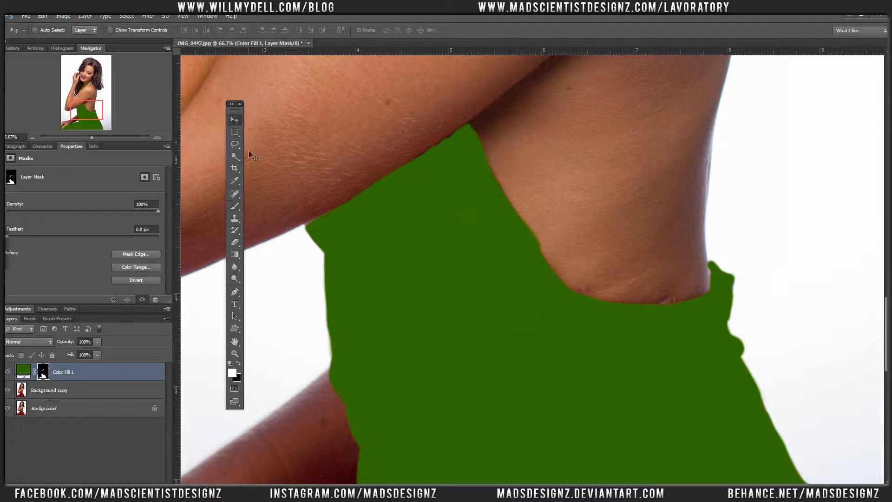
key(ctrl+0)
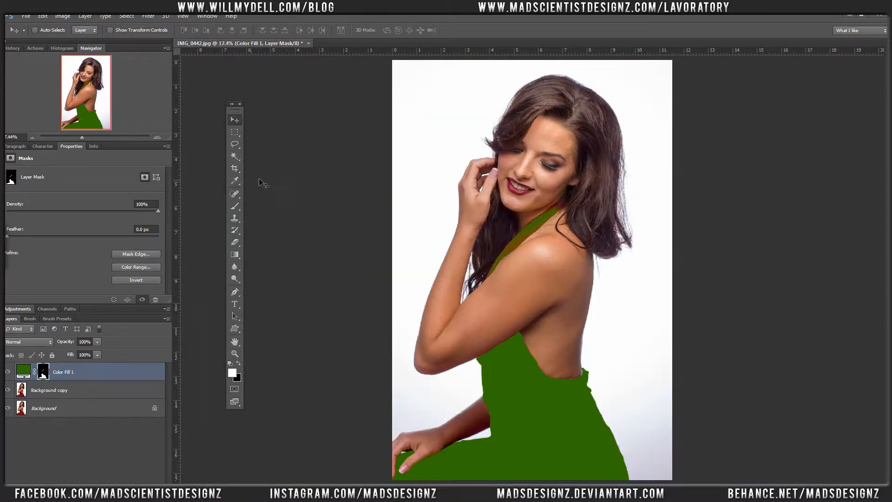
click(44, 342)
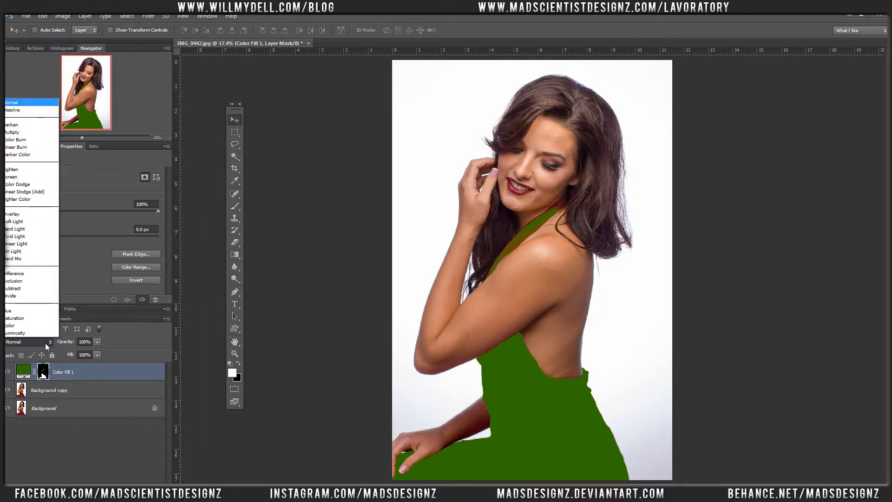
click(45, 326)
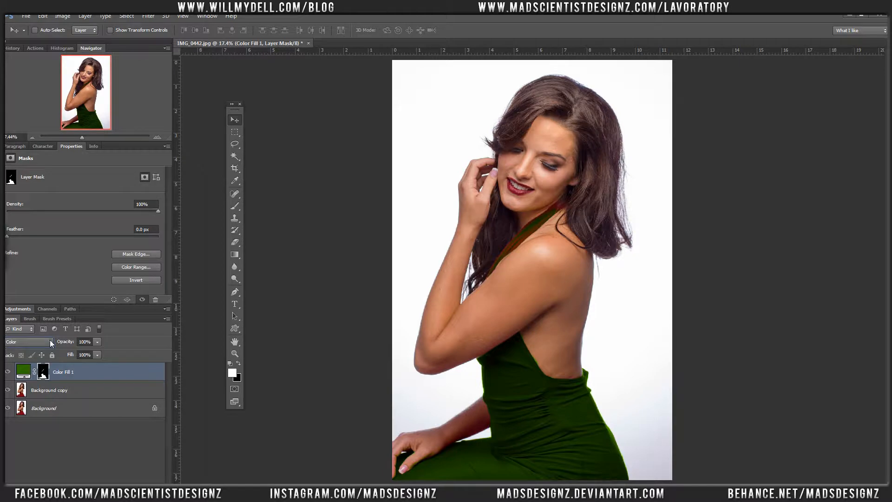
click(40, 341)
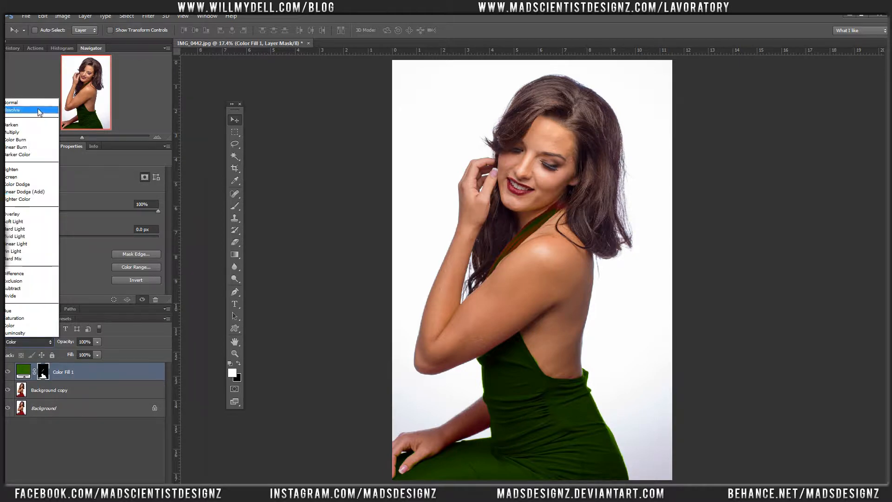
click(37, 106)
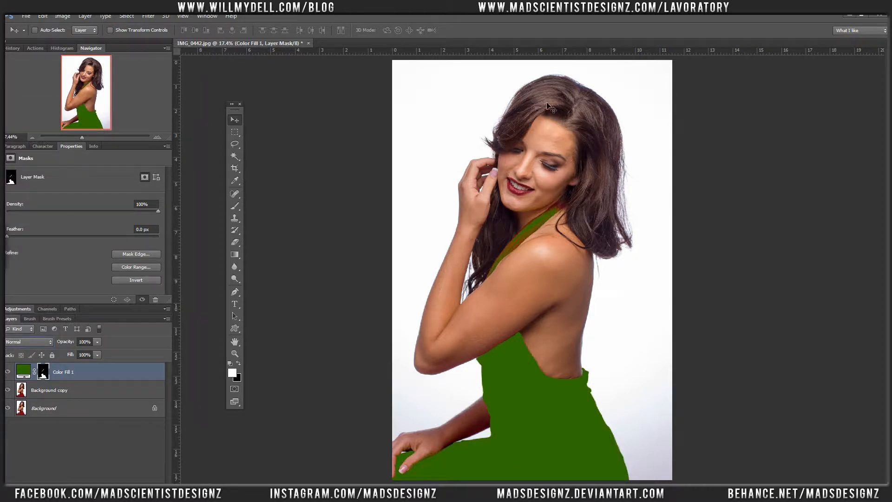
Paint the fill layer's mask white over the upper halter strap below the hair, and trim its neck-side edge in black
click(586, 232)
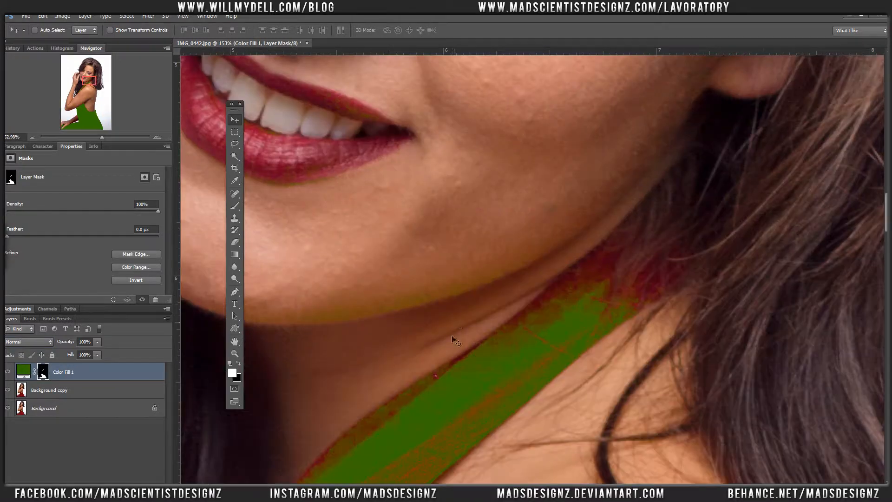
key(b)
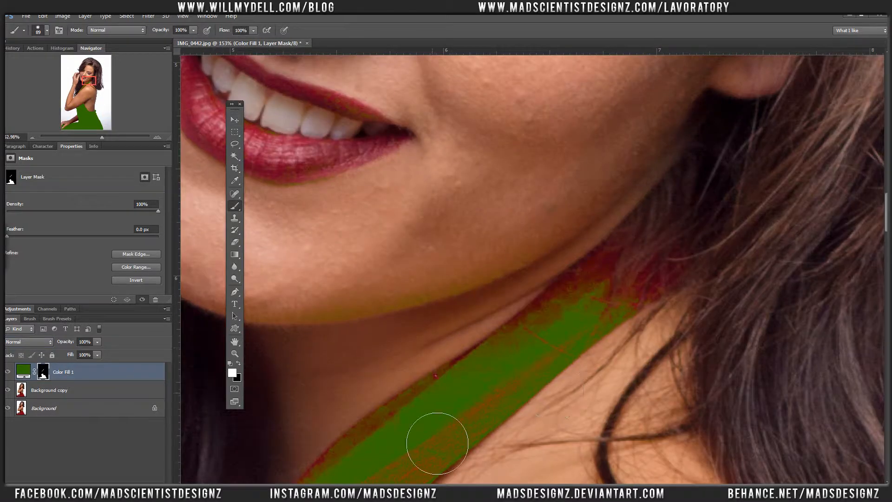
mouse_move(437, 443)
mouse_down()
mouse_move(415, 466)
mouse_move(511, 418)
mouse_move(453, 442)
mouse_move(556, 385)
mouse_move(500, 418)
mouse_move(614, 334)
mouse_move(636, 304)
mouse_move(597, 356)
mouse_move(693, 299)
mouse_move(617, 325)
mouse_move(508, 399)
mouse_move(542, 360)
mouse_move(494, 315)
mouse_move(516, 328)
mouse_move(489, 340)
mouse_move(467, 369)
mouse_move(483, 359)
mouse_up()
key(x)
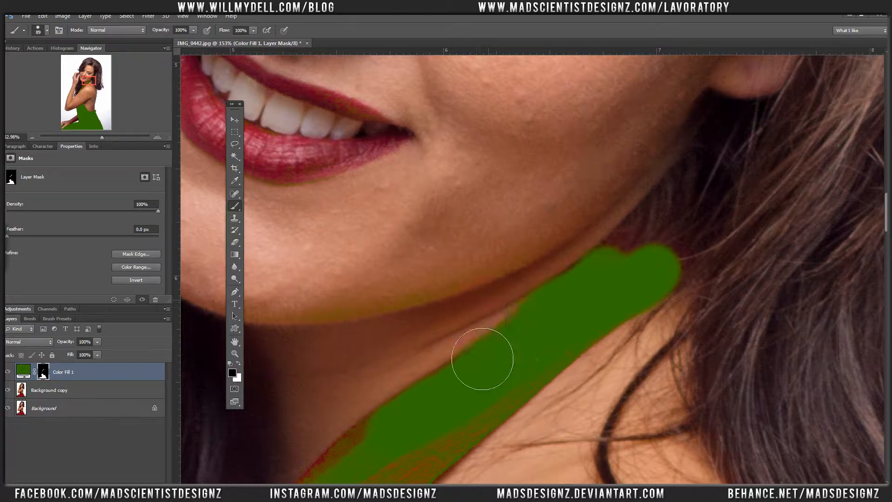
drag(560, 303, 578, 287)
key(x)
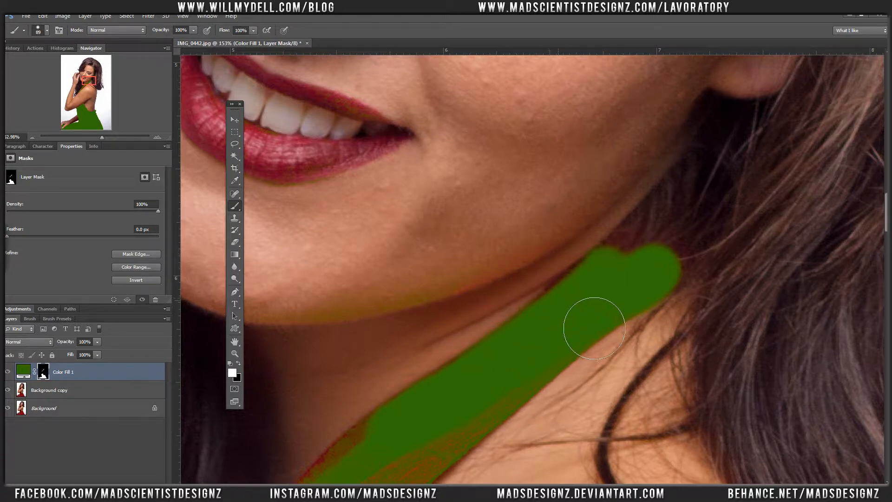
Paint the mask white over the middle of the halter strap, trim its shoulder-side edge in black, and compare it with the fill layer hidden
drag(426, 370, 550, 215)
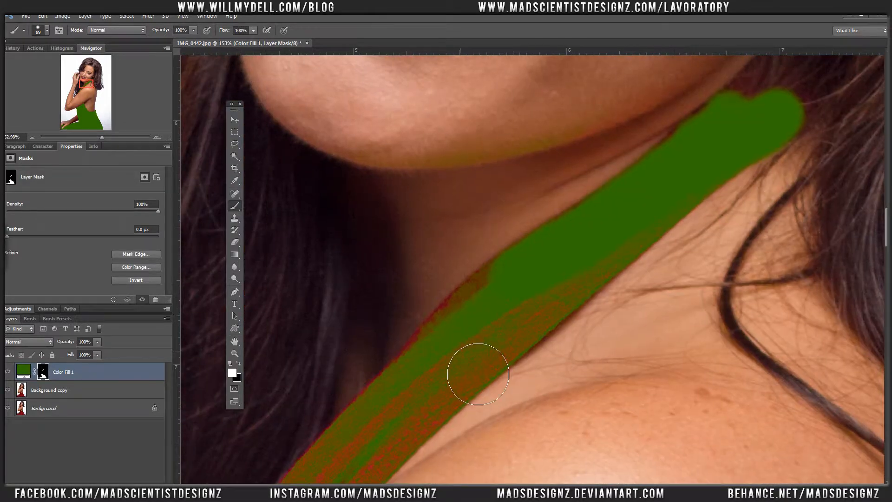
drag(502, 351, 512, 339)
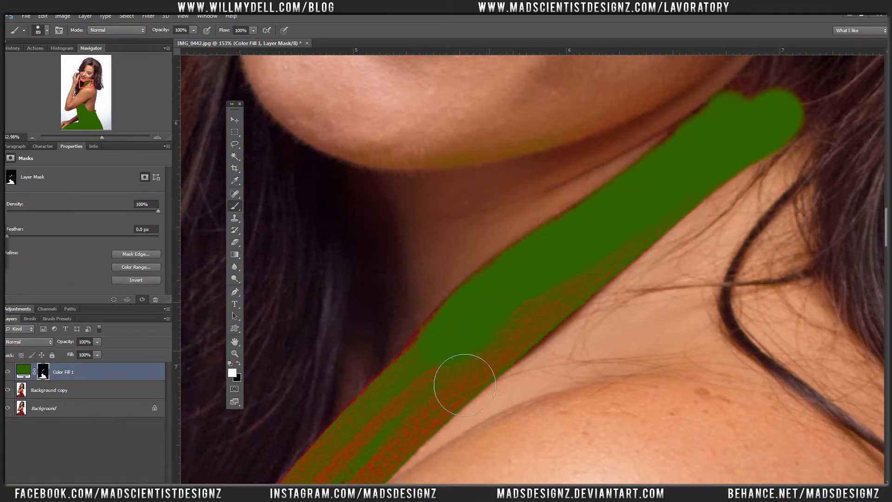
mouse_move(464, 385)
mouse_down()
mouse_move(575, 327)
mouse_move(693, 239)
mouse_move(395, 455)
mouse_move(434, 439)
mouse_move(537, 357)
mouse_up()
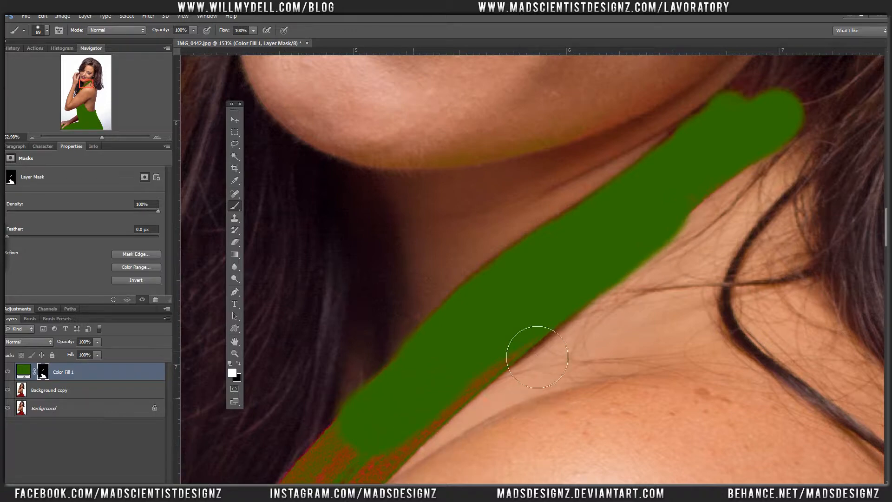
key(x)
mouse_move(700, 290)
mouse_down()
mouse_move(669, 337)
mouse_move(740, 272)
mouse_move(652, 349)
mouse_up()
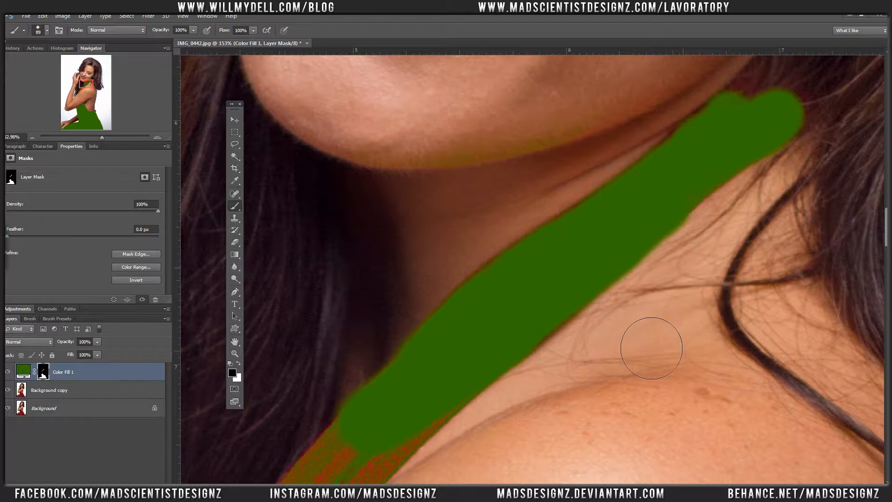
key(x)
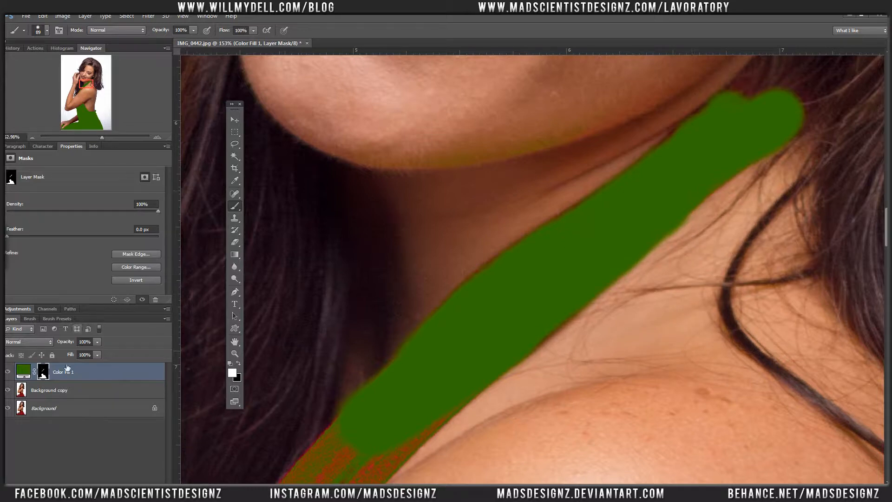
click(7, 374)
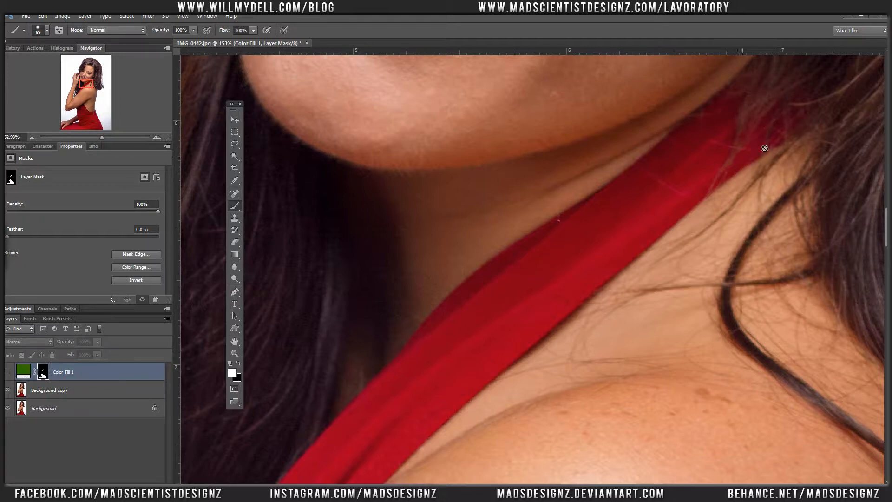
click(7, 374)
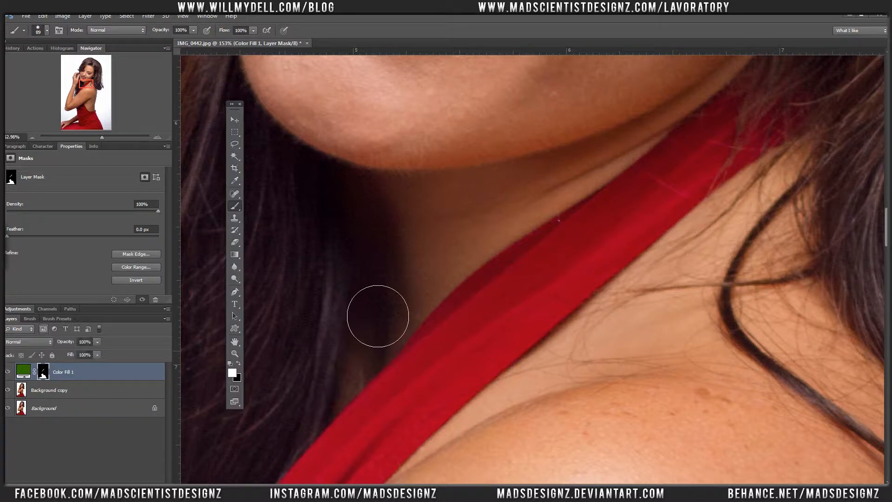
Paint the mask white over the lower halter strap, down to its narrow end between the hair and the shoulder
drag(354, 315, 514, 140)
mouse_move(497, 328)
mouse_down()
mouse_move(607, 277)
mouse_move(568, 313)
mouse_move(469, 369)
mouse_move(449, 397)
mouse_move(487, 372)
mouse_move(506, 308)
mouse_up()
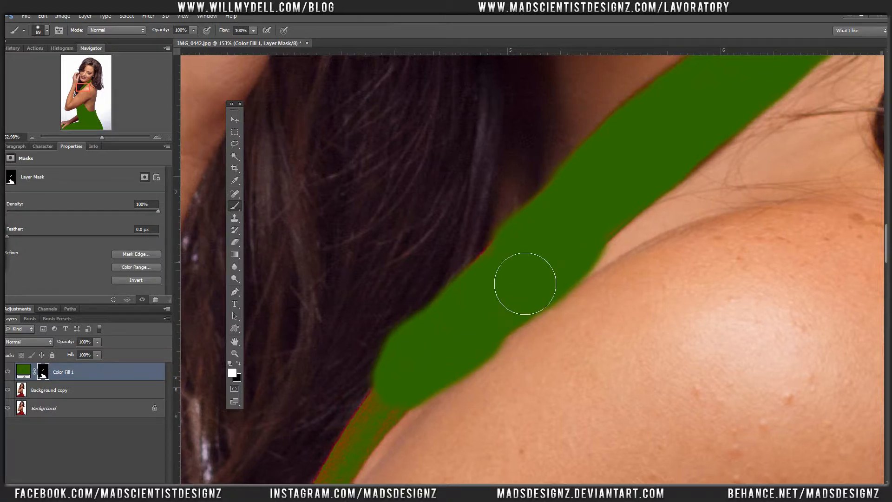
drag(492, 261, 516, 298)
drag(394, 338, 488, 154)
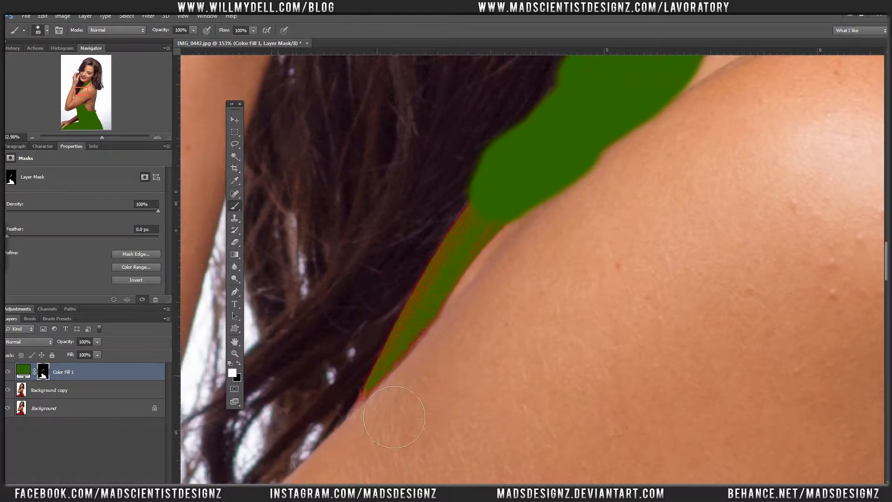
mouse_move(358, 389)
mouse_down()
mouse_move(508, 238)
mouse_move(491, 251)
mouse_up()
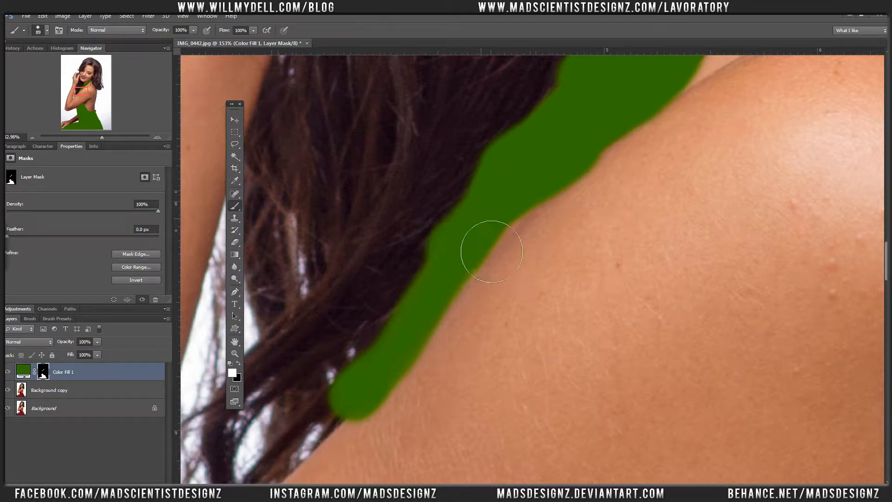
Set the green fill layer's blend mode to Color and show the whole image
click(35, 341)
click(36, 333)
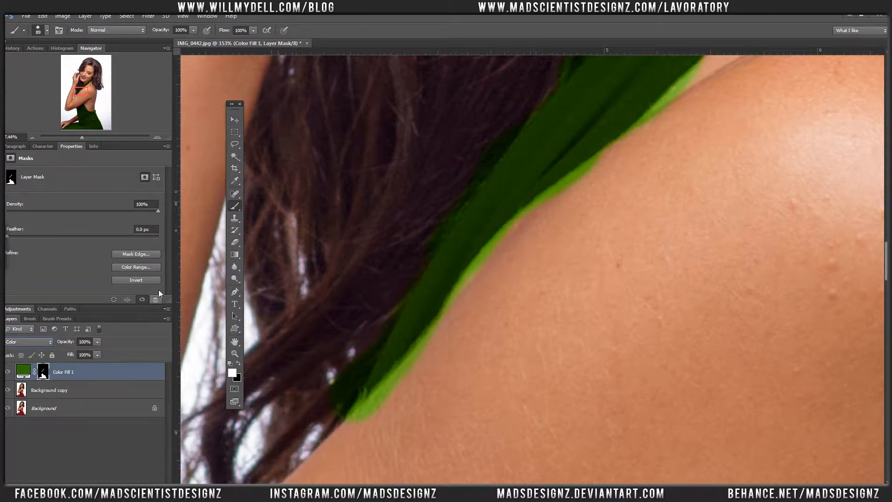
key(ctrl+0)
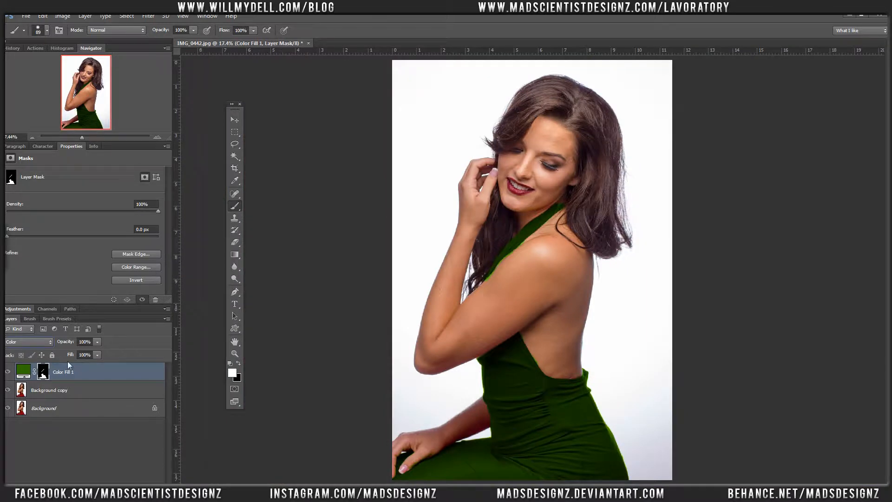
Try the Hue and Soft Light blend modes on the green fill layer, and return it to Color
click(29, 340)
click(30, 311)
click(34, 342)
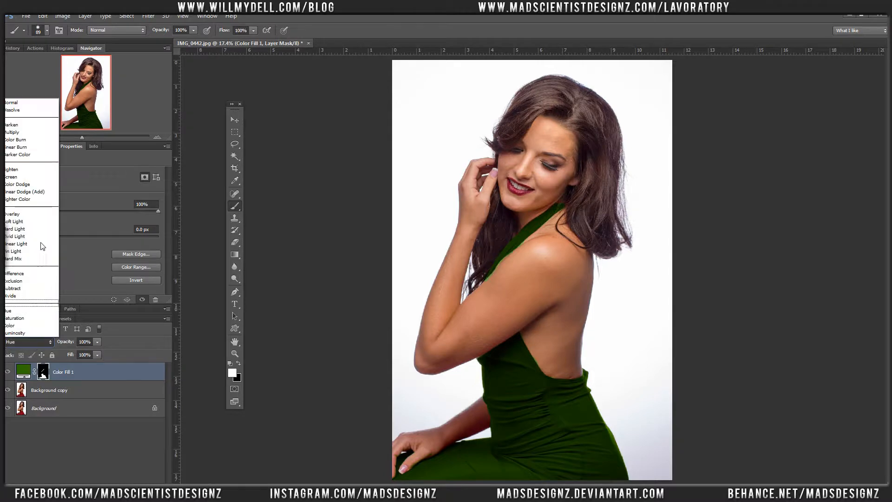
click(26, 227)
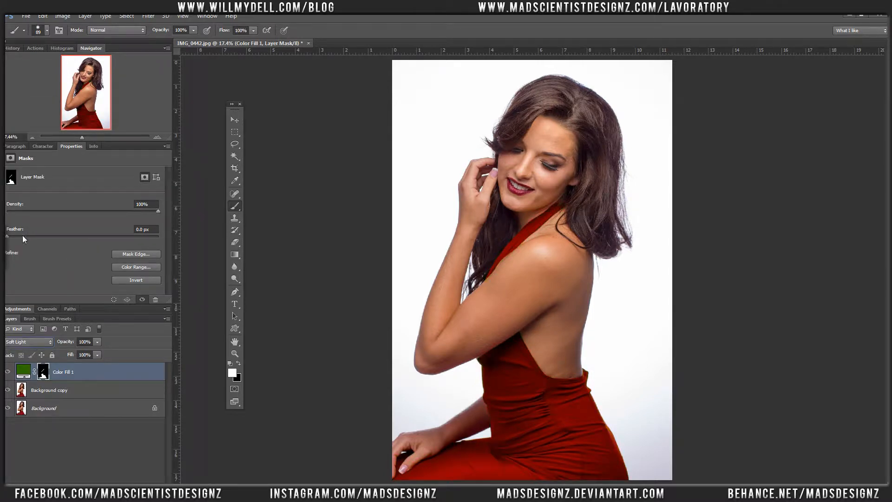
click(27, 374)
click(27, 342)
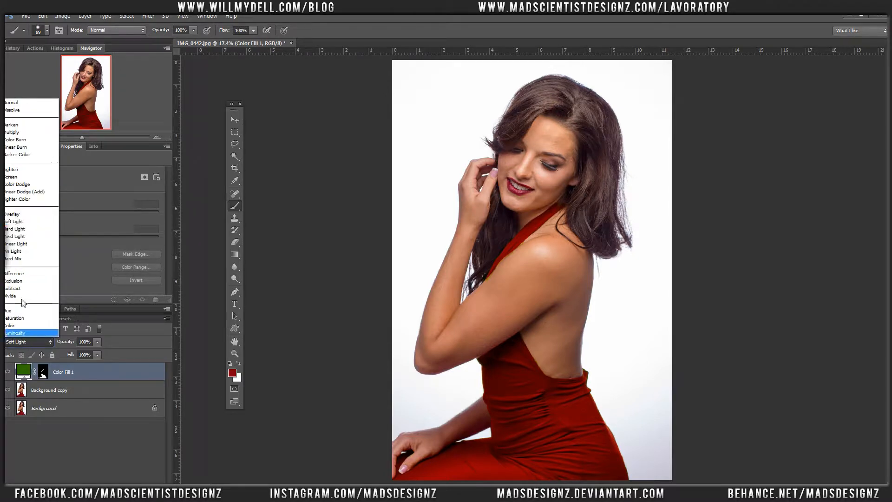
click(22, 325)
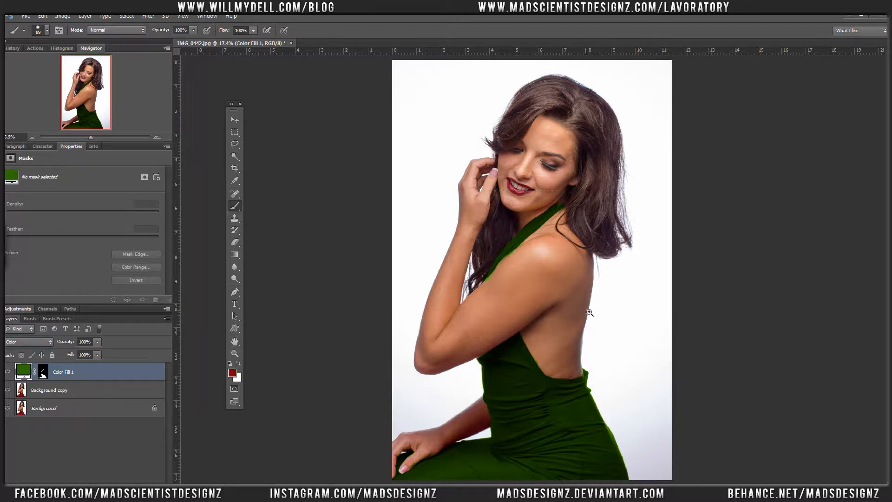
Target the fill layer's mask and paint it black over the green spill on the hair beside the strap's lower end
click(495, 229)
click(43, 376)
key(d)
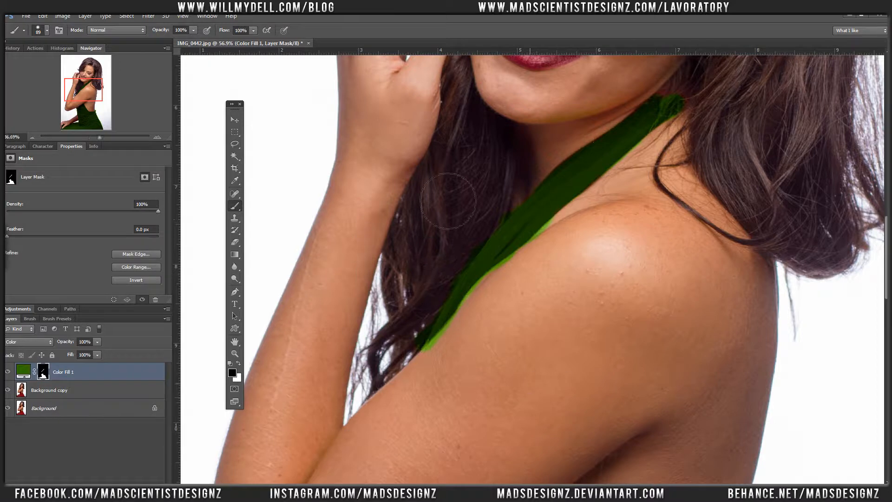
drag(424, 269, 494, 269)
mouse_move(470, 302)
mouse_down()
mouse_move(474, 351)
mouse_move(508, 335)
mouse_move(484, 335)
mouse_move(522, 305)
mouse_move(512, 319)
mouse_move(253, 356)
mouse_up()
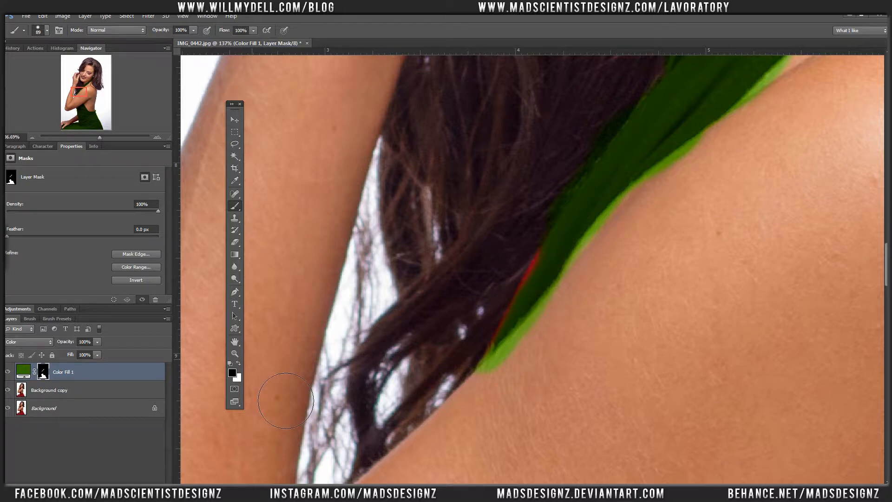
Set the brush to 45 px and refine the strap's lower tip, masking black over skin and white over remaining red
right_click(518, 229)
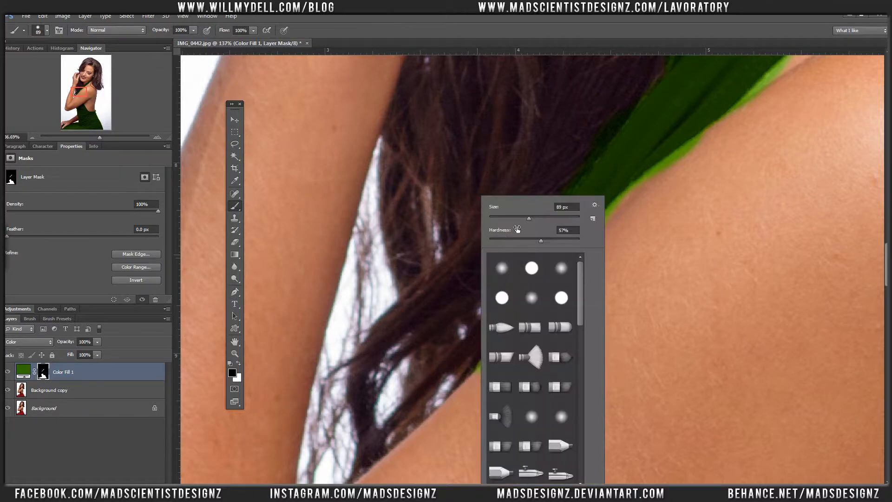
key(Return)
key(x)
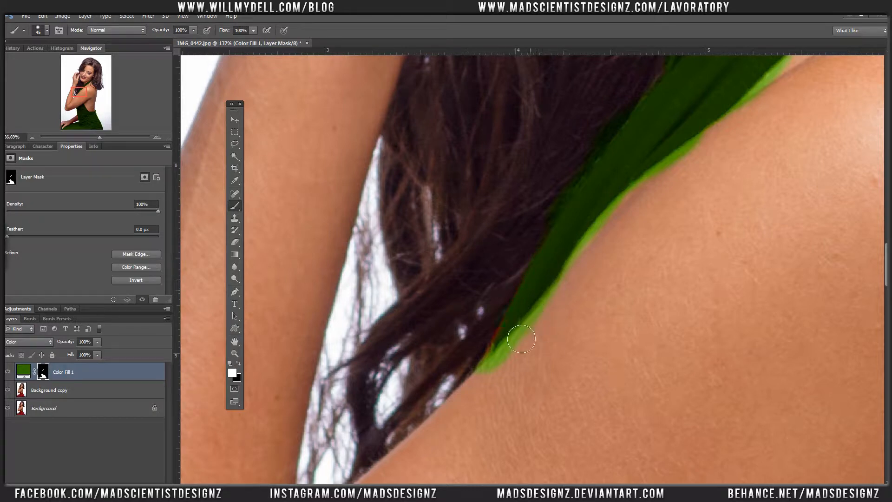
key(x)
drag(526, 372, 543, 362)
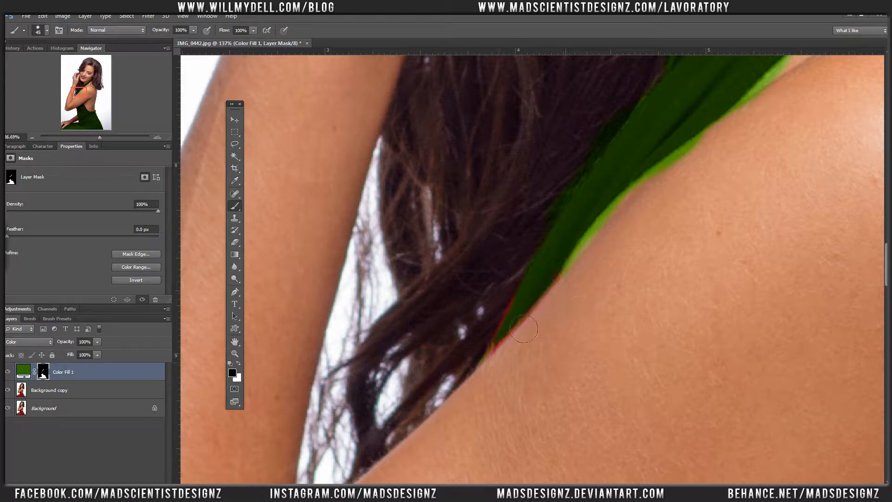
key(x)
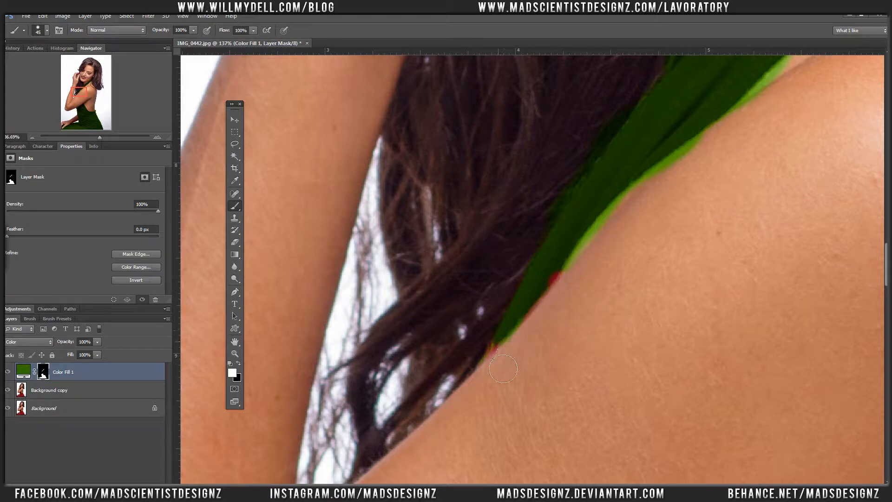
key(x)
key(x)
drag(553, 317, 577, 303)
key(x)
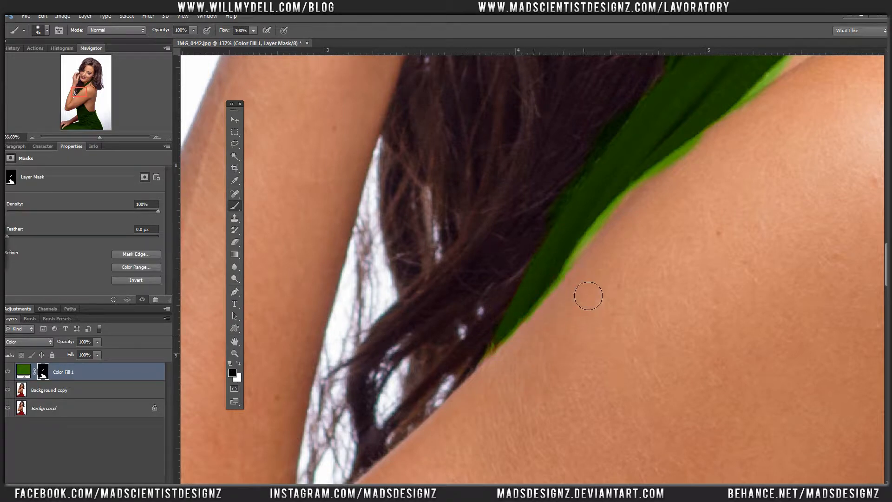
Paint the mask black along the lower strap's shoulder-side edge to remove the light green spill from the skin
drag(589, 295, 599, 277)
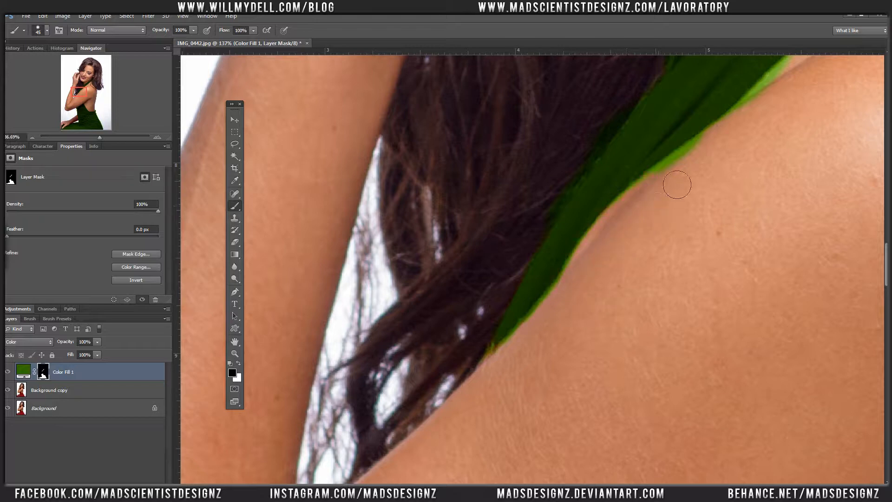
mouse_move(687, 187)
mouse_down()
mouse_move(725, 159)
mouse_move(674, 196)
mouse_up()
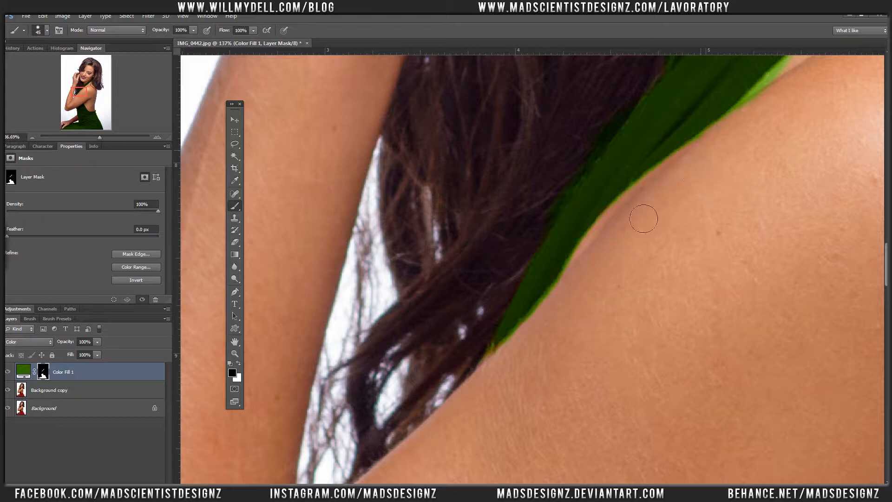
mouse_move(563, 208)
mouse_down()
mouse_move(625, 136)
mouse_move(551, 236)
mouse_move(568, 211)
mouse_move(557, 230)
mouse_move(620, 175)
mouse_up()
Refine the strap's hair-side edge in the mask, painting black over the green spill and white over the exposed red fringe
key(x)
drag(465, 299, 388, 350)
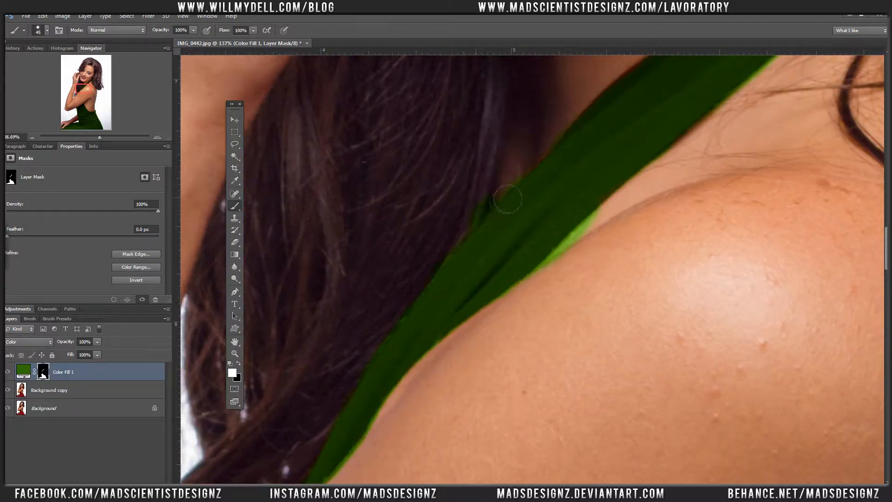
mouse_move(513, 199)
mouse_down()
mouse_move(497, 199)
mouse_move(488, 220)
mouse_up()
key(x)
drag(538, 176, 434, 285)
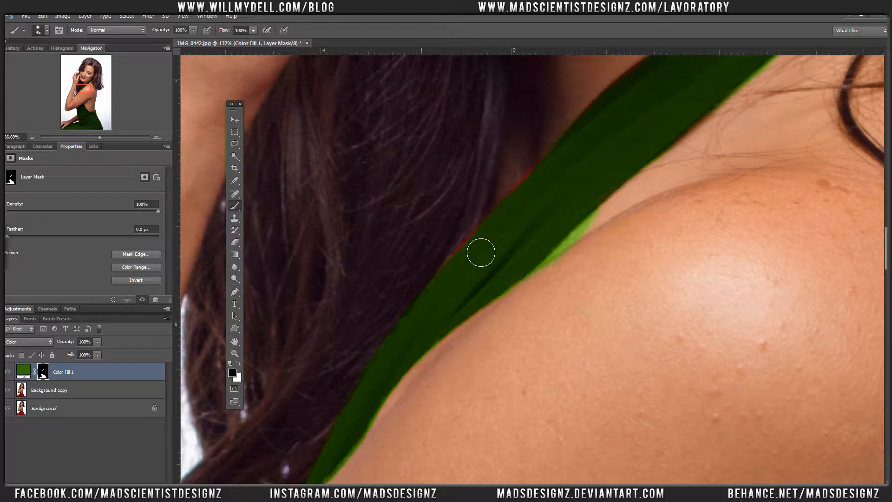
key(x)
mouse_move(527, 219)
mouse_down()
mouse_move(554, 185)
mouse_move(511, 238)
mouse_up()
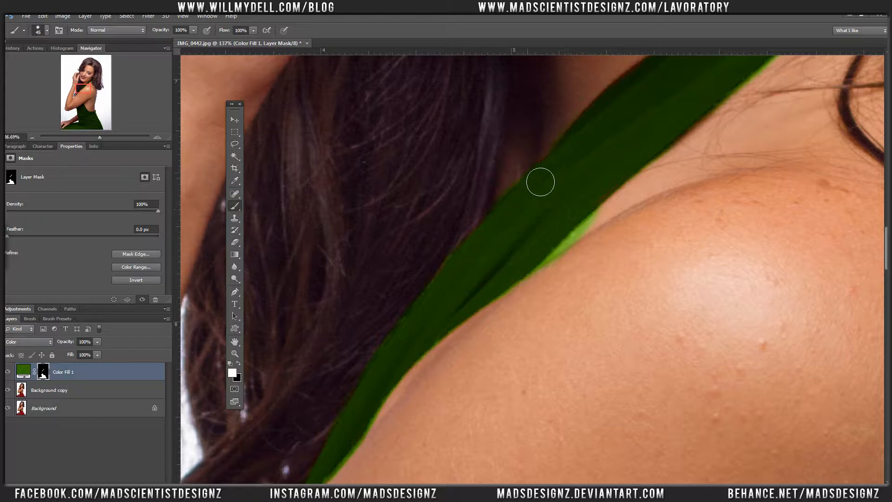
Paint the mask black over the light green patch where the middle of the strap meets the shoulder
key(x)
key(x)
key(x)
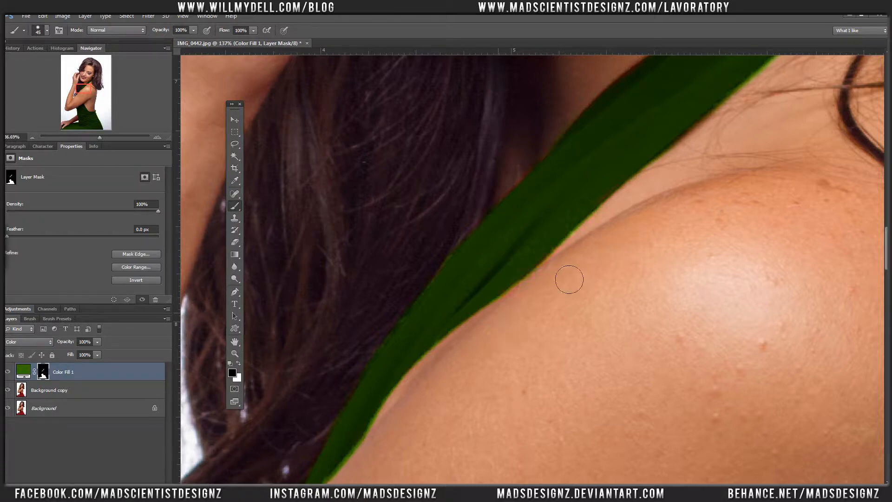
Refine the mask along the upper strap's edges at the neck, covering the red fringe on the neck side in white
drag(639, 178, 387, 370)
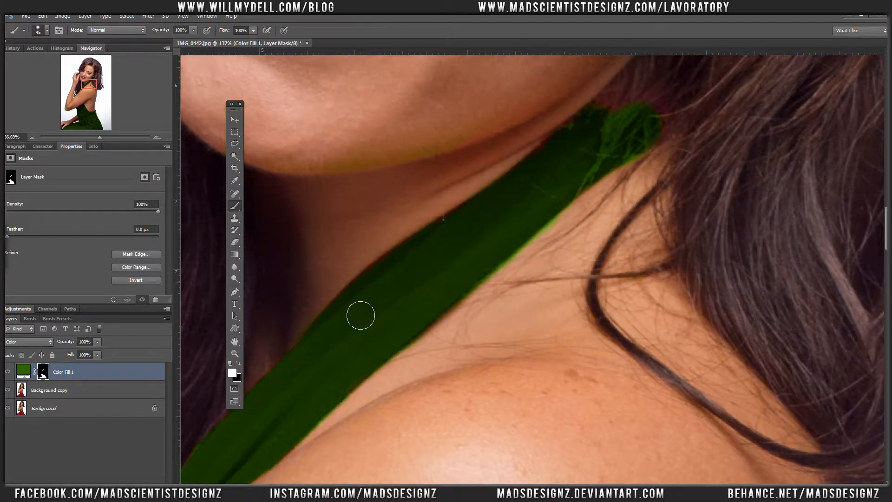
key(x)
key(x)
key(x)
mouse_move(463, 242)
mouse_down()
mouse_move(448, 251)
mouse_move(468, 237)
mouse_move(437, 261)
mouse_up()
drag(400, 168, 448, 230)
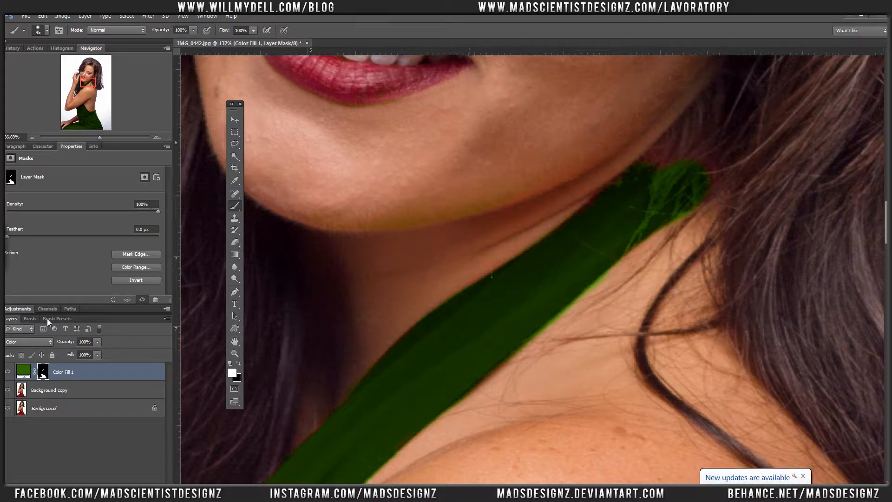
Compare the dress and surrounding skin with the Color Fill 1 layer hidden and shown, from the halter strap down to the waist and hand
click(8, 372)
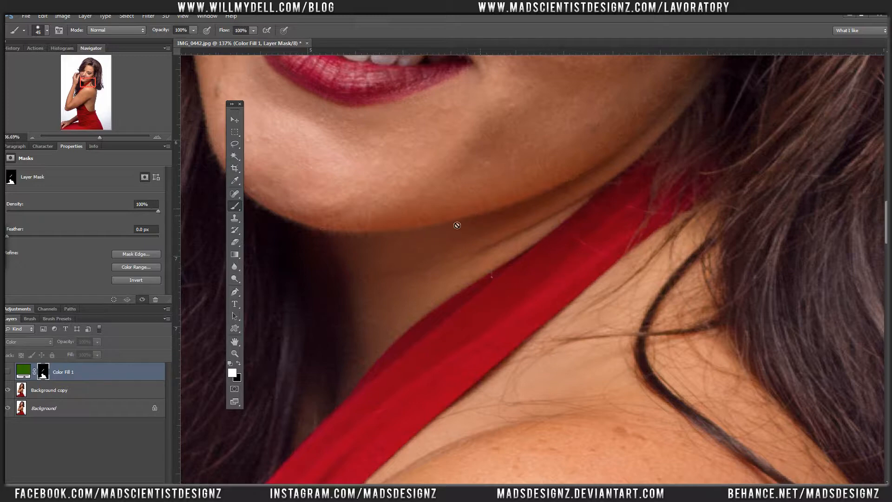
drag(361, 413, 498, 146)
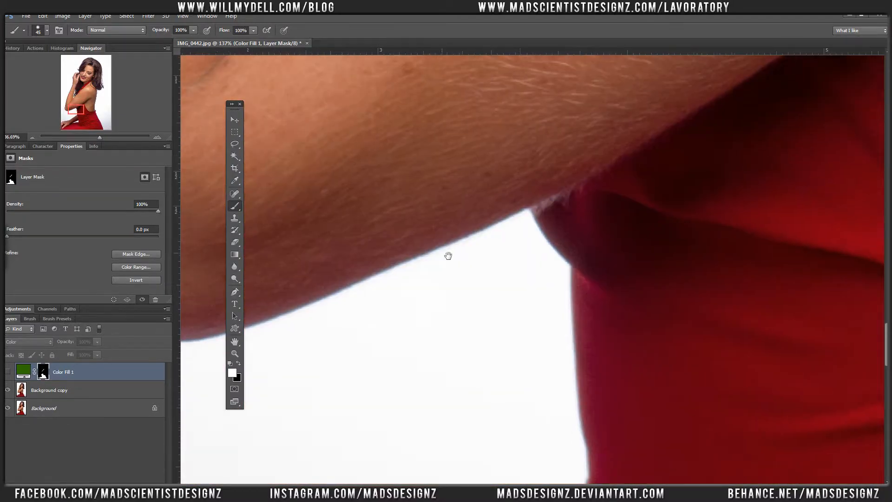
scroll(442, 247, down, 2)
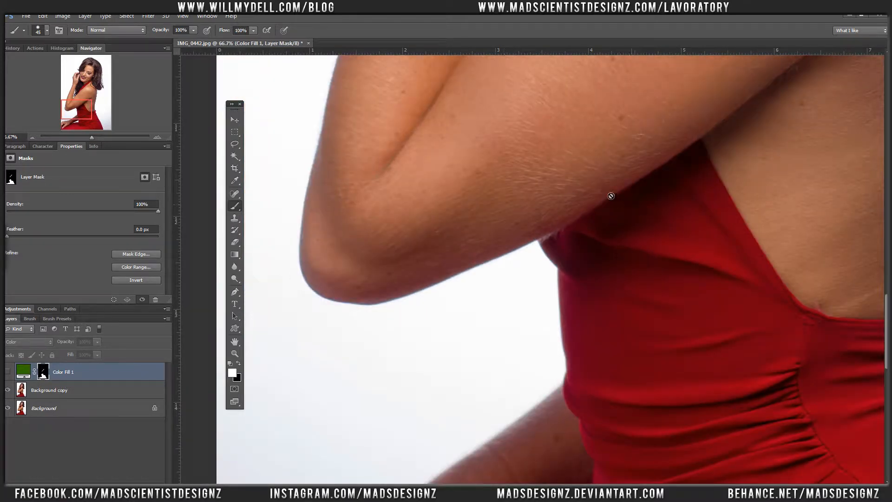
click(10, 371)
click(9, 371)
drag(506, 224, 535, 102)
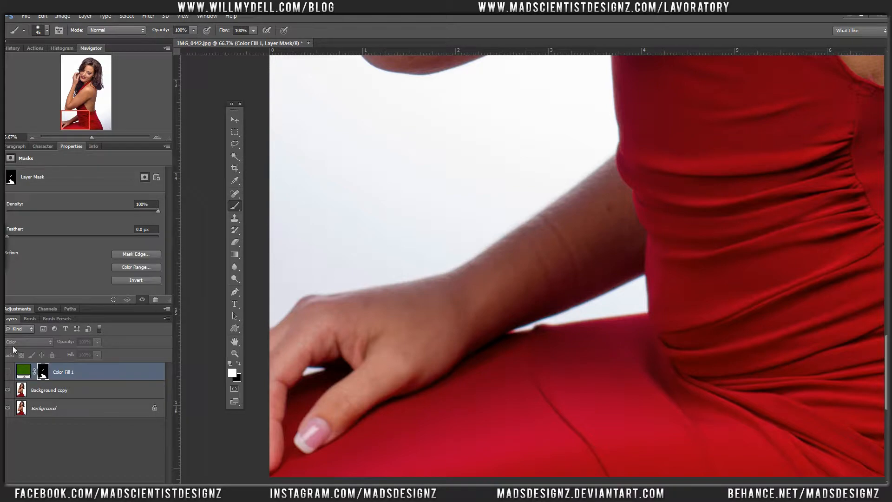
click(12, 372)
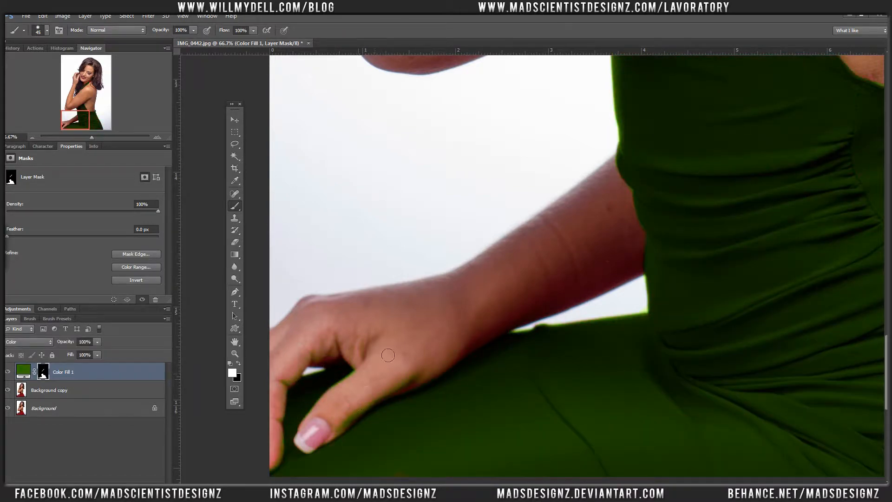
Examine the upper halter strap and neck up close with the green fill layer hidden and shown
drag(614, 165, 488, 291)
drag(614, 171, 486, 315)
drag(464, 140, 530, 330)
drag(462, 193, 492, 370)
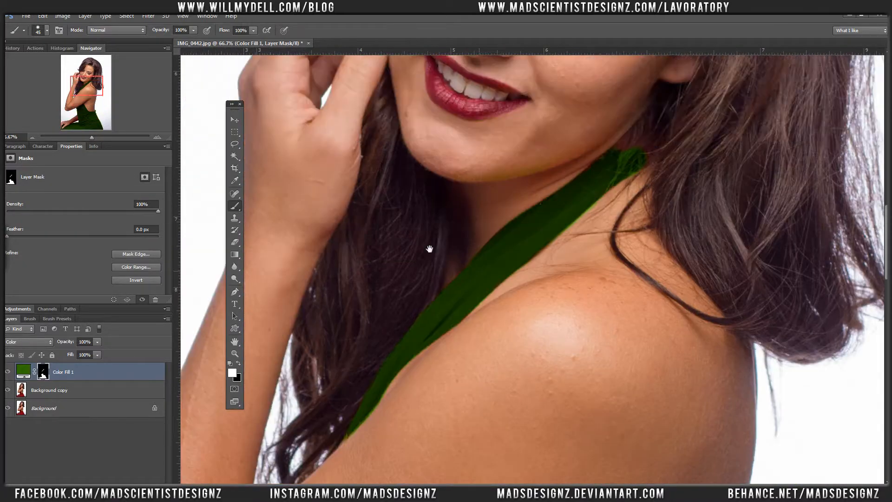
drag(591, 193, 628, 193)
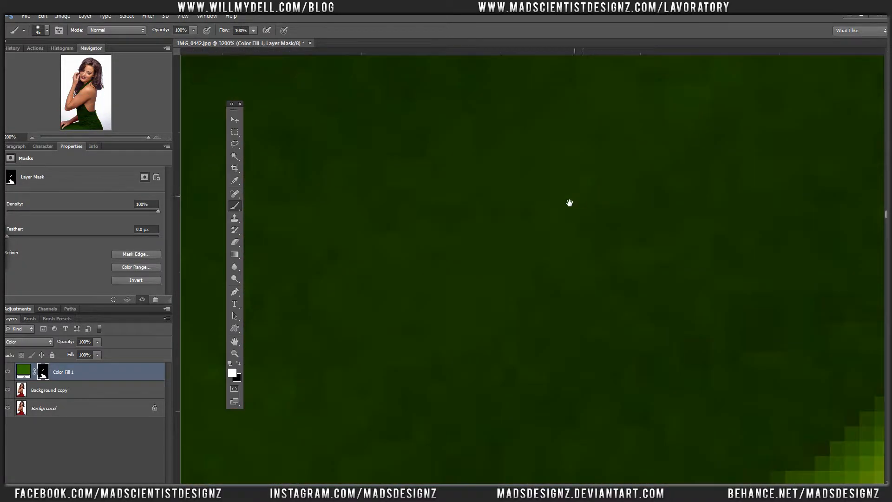
key(ctrl+0)
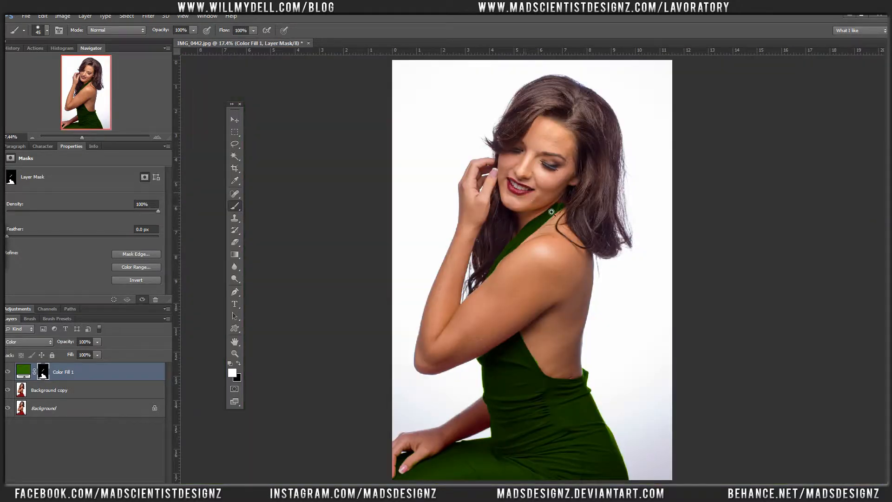
drag(552, 212, 555, 171)
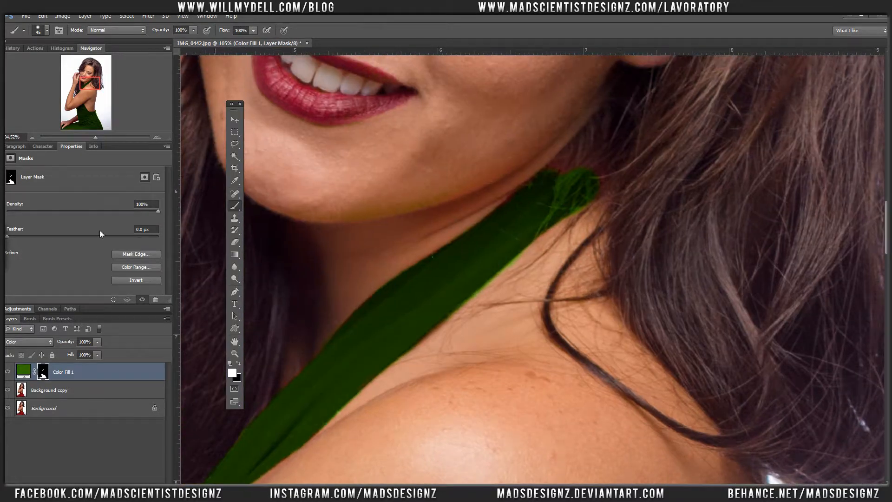
click(9, 372)
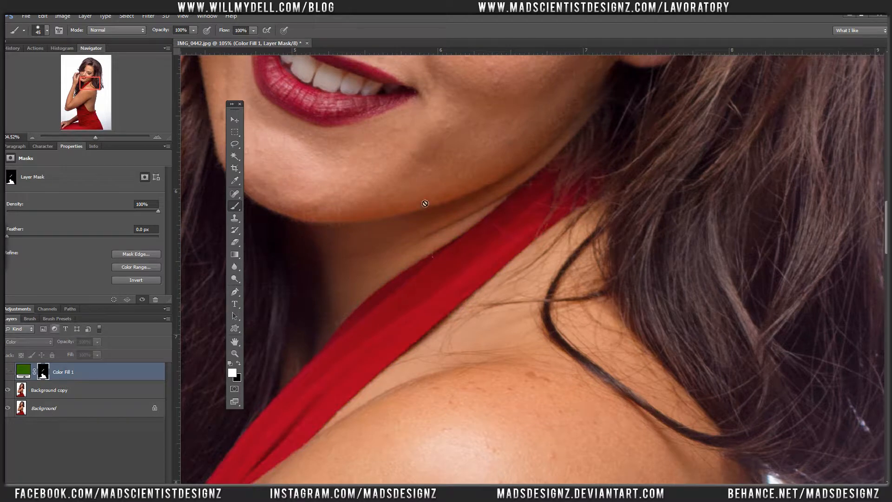
click(8, 373)
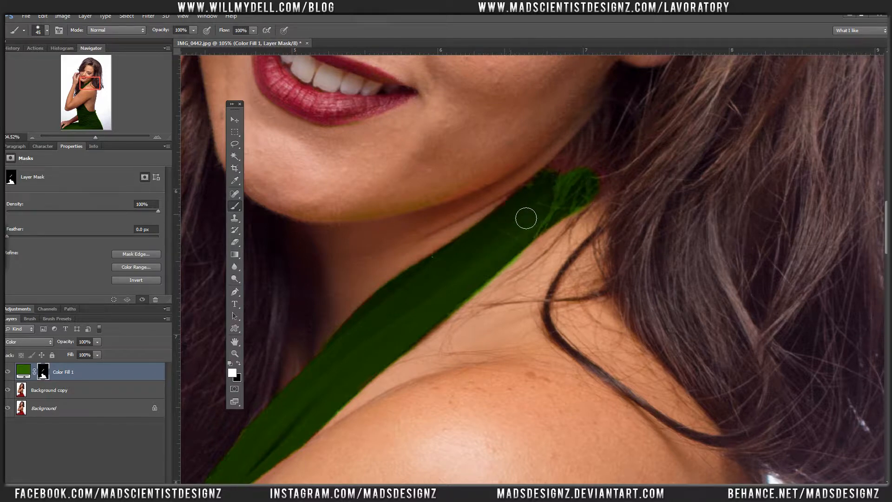
Blend the strap's upper end into the hair in the mask with black and white, using a 49 px brush at 59% flow
key(x)
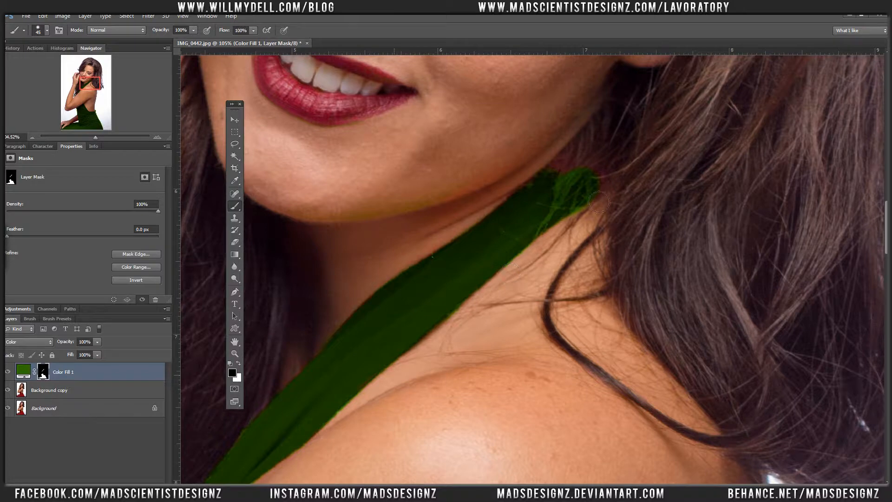
drag(581, 190, 571, 179)
right_click(589, 170)
mouse_move(586, 215)
mouse_down()
mouse_move(595, 216)
mouse_move(581, 237)
mouse_up()
key(Return)
click(241, 31)
text(59)
key(Return)
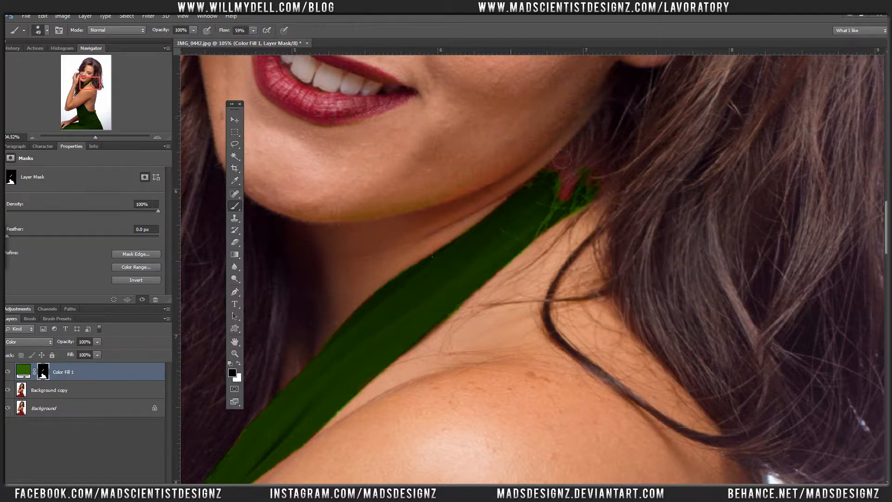
mouse_move(574, 193)
mouse_down()
mouse_move(570, 185)
mouse_move(590, 212)
mouse_move(598, 175)
mouse_move(594, 186)
mouse_up()
mouse_move(560, 231)
mouse_down()
mouse_move(573, 206)
mouse_move(583, 197)
mouse_move(563, 229)
mouse_move(600, 190)
mouse_move(594, 203)
mouse_move(597, 187)
mouse_move(592, 208)
mouse_up()
key(x)
mouse_move(551, 234)
mouse_down()
mouse_move(571, 204)
mouse_move(566, 180)
mouse_move(564, 199)
mouse_move(574, 209)
mouse_move(581, 201)
mouse_move(566, 212)
mouse_move(564, 201)
mouse_move(589, 207)
mouse_up()
Paint the mask black over the green spill on the skin along the lower tip of the strap
drag(429, 288, 514, 159)
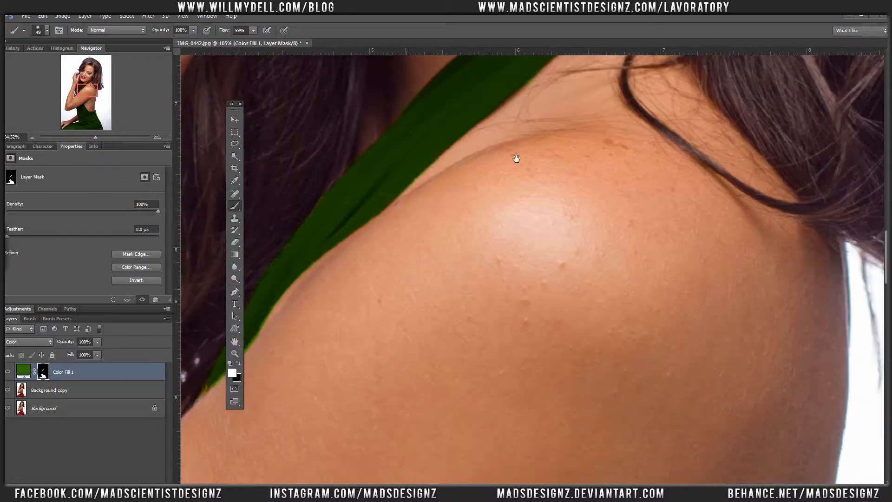
drag(371, 288, 464, 136)
drag(400, 274, 464, 135)
scroll(442, 187, up, 3)
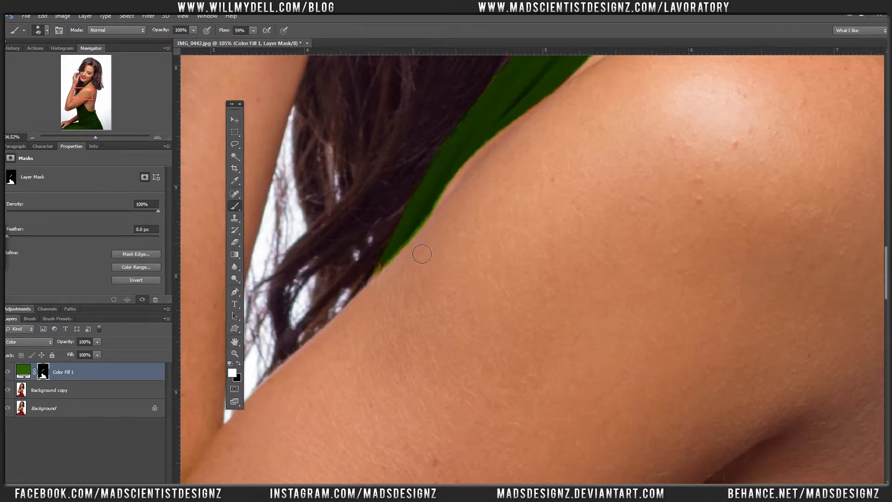
key(x)
drag(400, 283, 448, 224)
Refine the mask along the dress's open back at 100% flow, painting white over the red edge and black along the waist skin
mouse_move(360, 361)
mouse_down()
mouse_move(528, 297)
mouse_move(538, 126)
mouse_up()
mouse_move(557, 253)
mouse_down()
mouse_move(546, 220)
mouse_move(574, 275)
mouse_move(546, 213)
mouse_move(547, 224)
mouse_up()
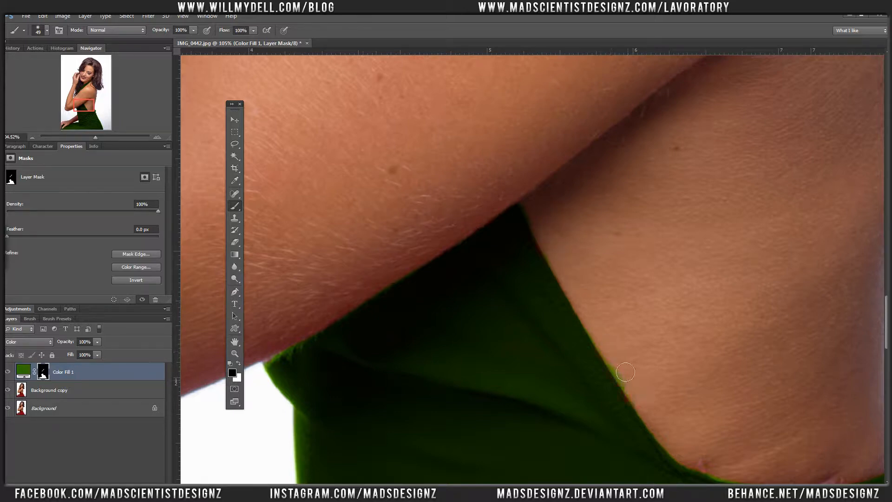
key(x)
drag(621, 403, 480, 152)
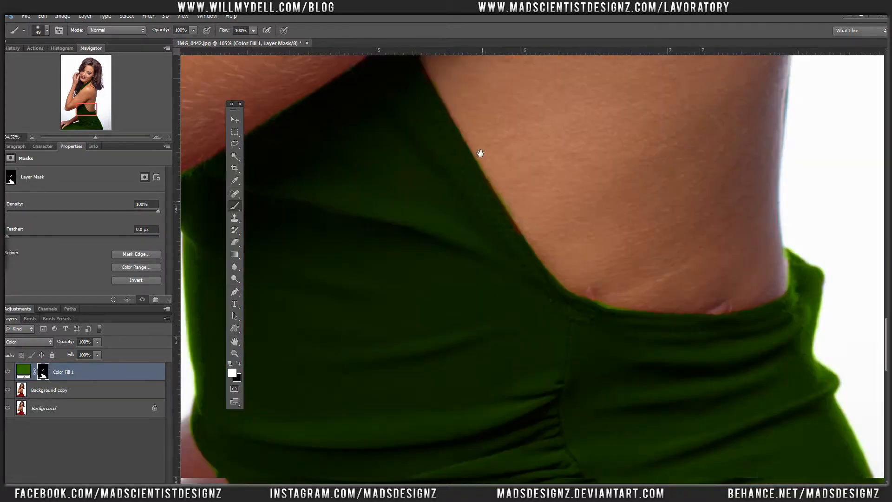
drag(492, 187, 511, 219)
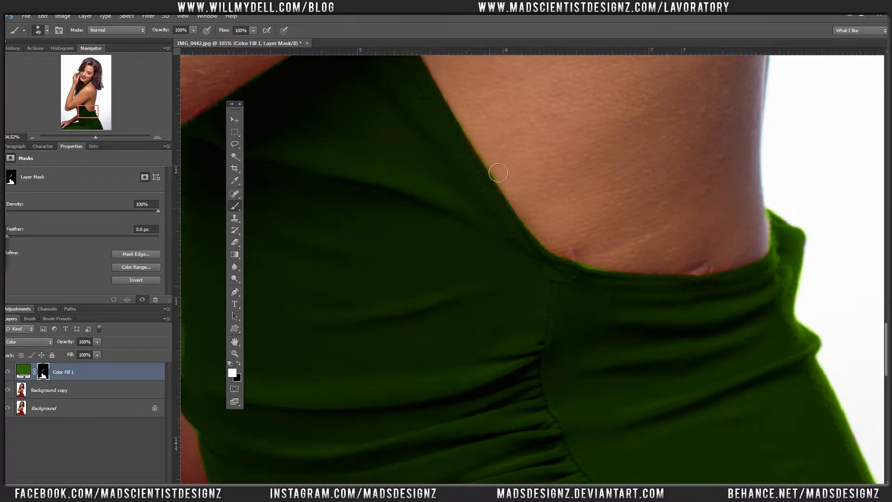
key(x)
mouse_move(611, 272)
mouse_down()
mouse_move(593, 267)
mouse_move(673, 259)
mouse_move(771, 230)
mouse_move(767, 219)
mouse_move(771, 238)
mouse_move(751, 234)
mouse_up()
Refine the mask along the dress's front edge beside the resting forearm, alternating between black and white
drag(482, 267, 740, 217)
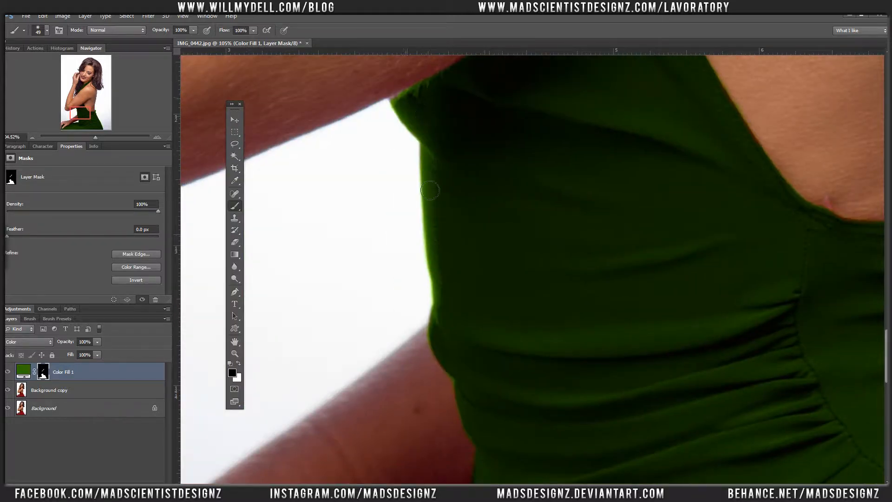
drag(415, 320, 393, 242)
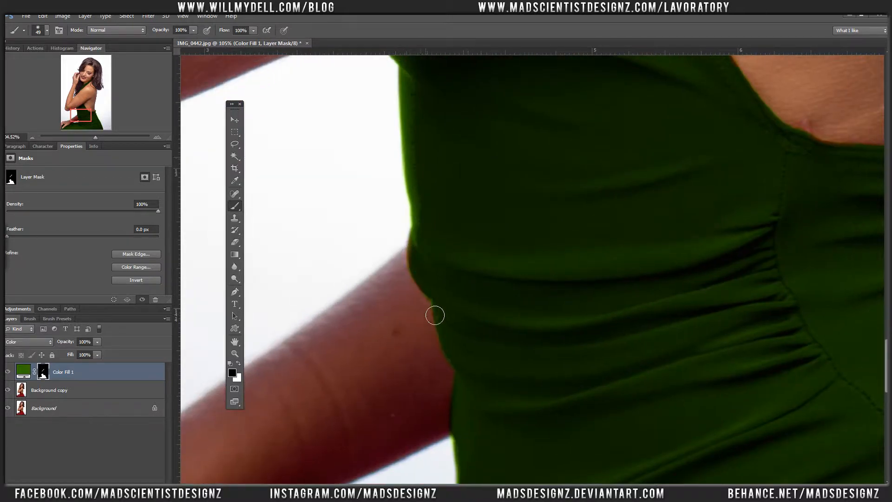
key(x)
key(x)
key(x)
key(x)
key(x)
Touch up the mask edges around the gap beneath the forearm, the lap and the resting hand
scroll(406, 294, down, 5)
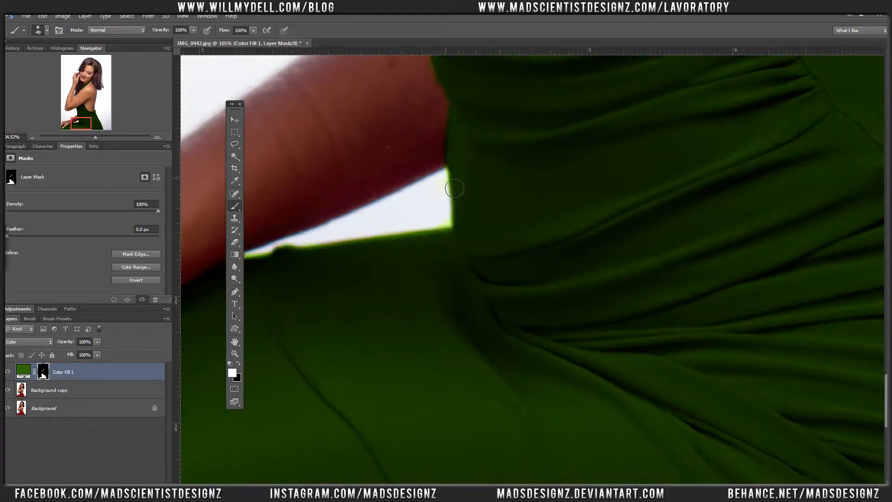
key(x)
key(x)
drag(368, 278, 487, 238)
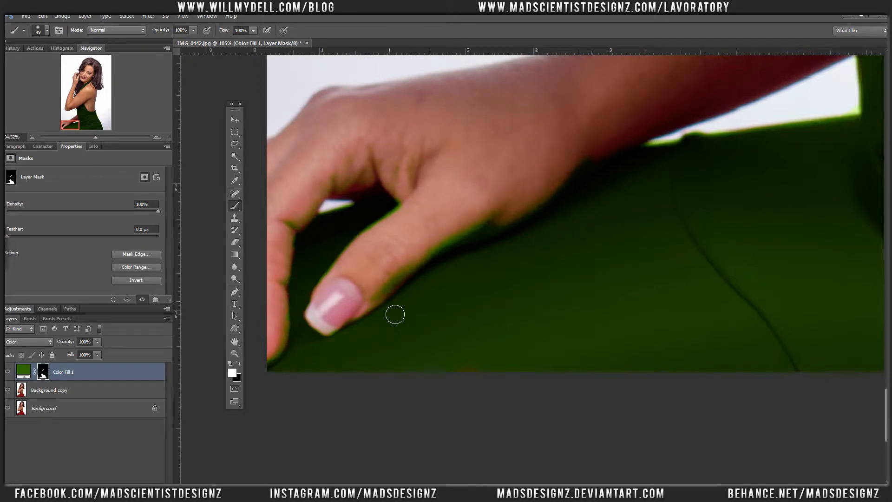
Examine the whole recolored image and compare it with the layer mask displayed on its own
drag(660, 224, 494, 223)
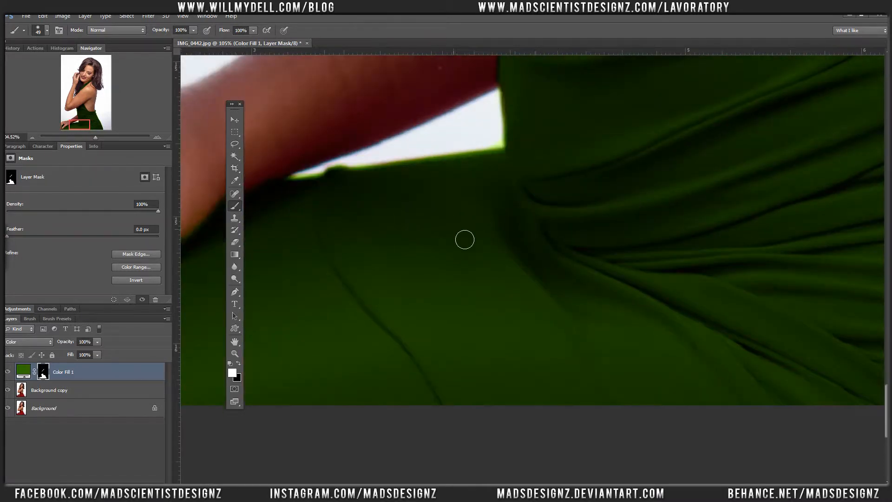
key(ctrl+0)
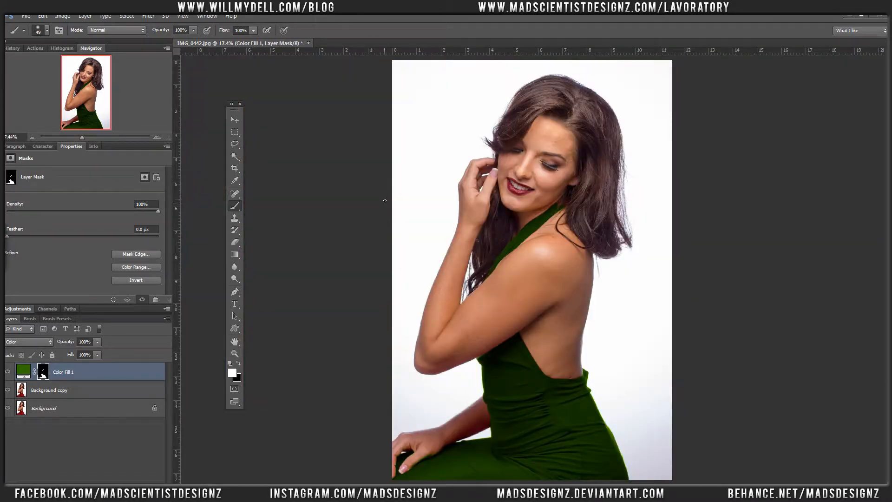
click(233, 120)
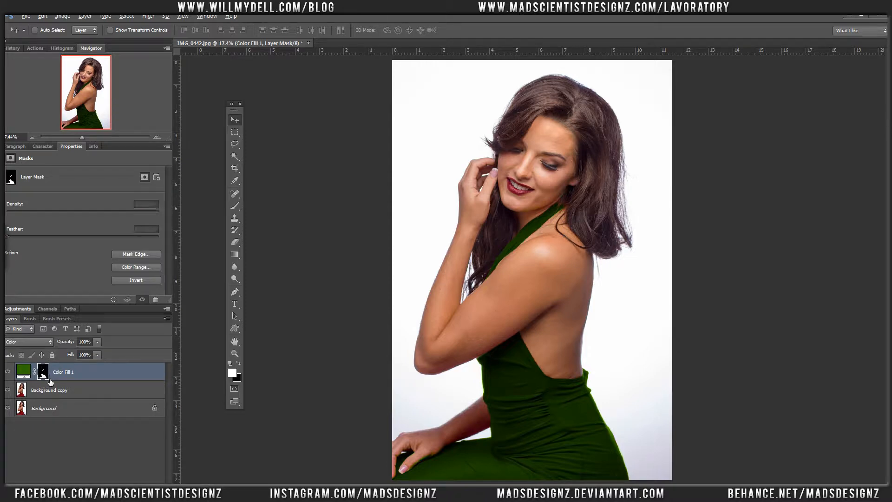
alt+click(44, 373)
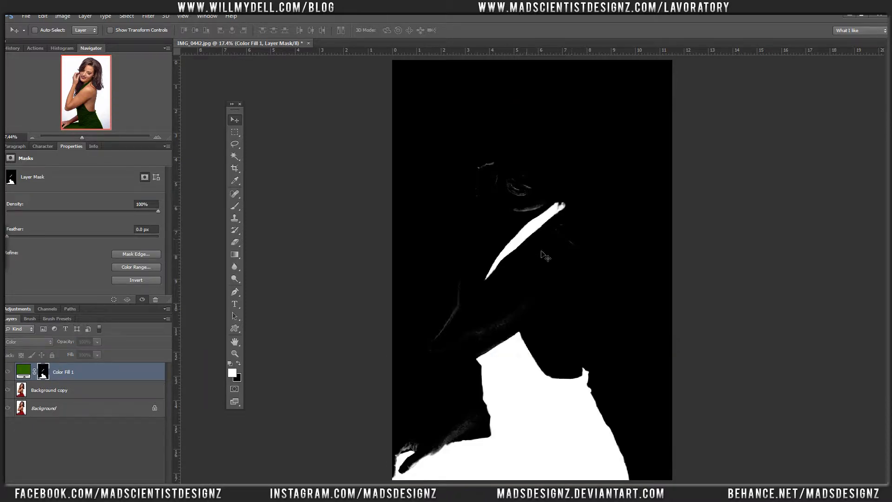
alt+click(45, 375)
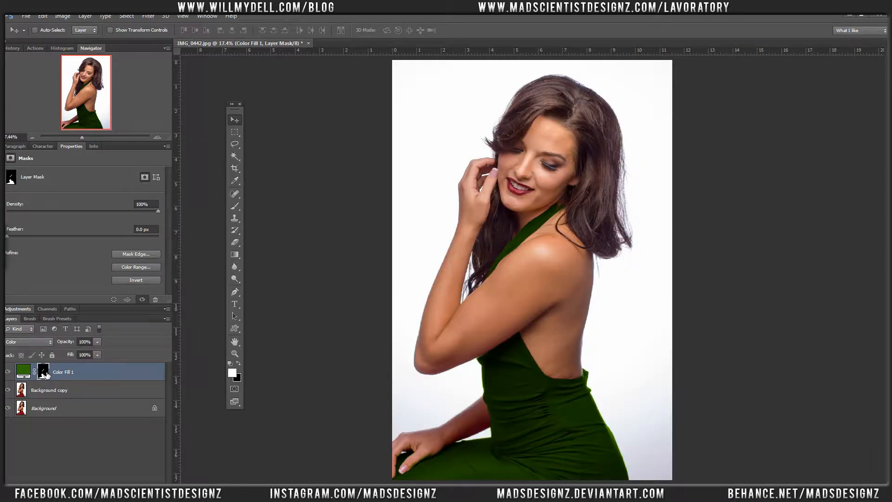
alt+click(44, 374)
alt+click(44, 374)
Compare the shoulder and strap area with the mask-only display to look for stray grey marks
drag(529, 212, 617, 297)
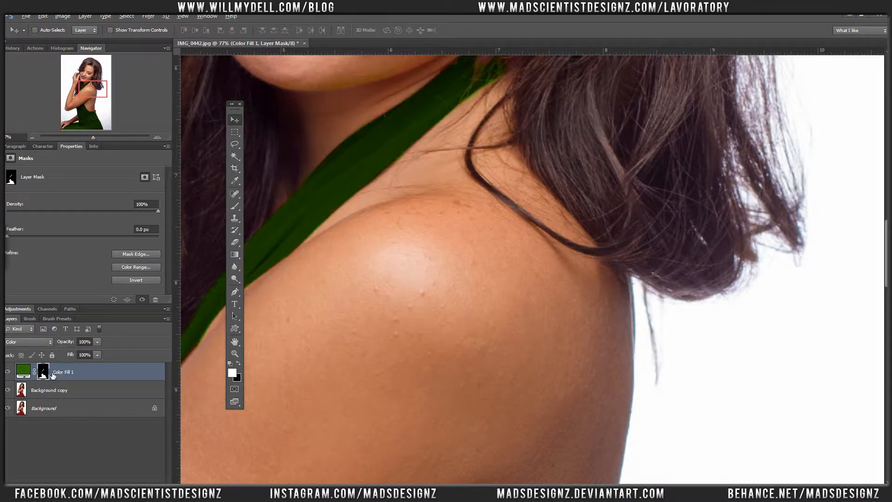
alt+click(46, 373)
alt+click(49, 373)
alt+click(46, 372)
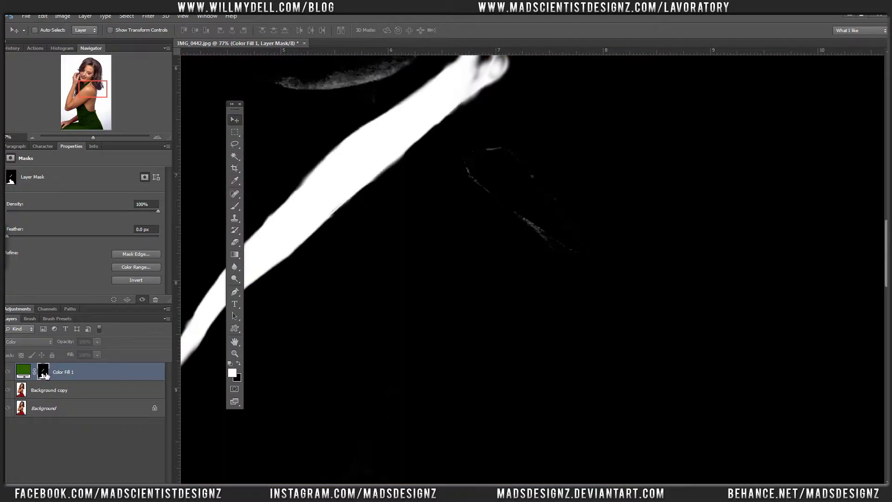
alt+click(47, 374)
Display the mask on its own and brush black over the stray grey marks near the shoulder
alt+click(48, 374)
click(235, 205)
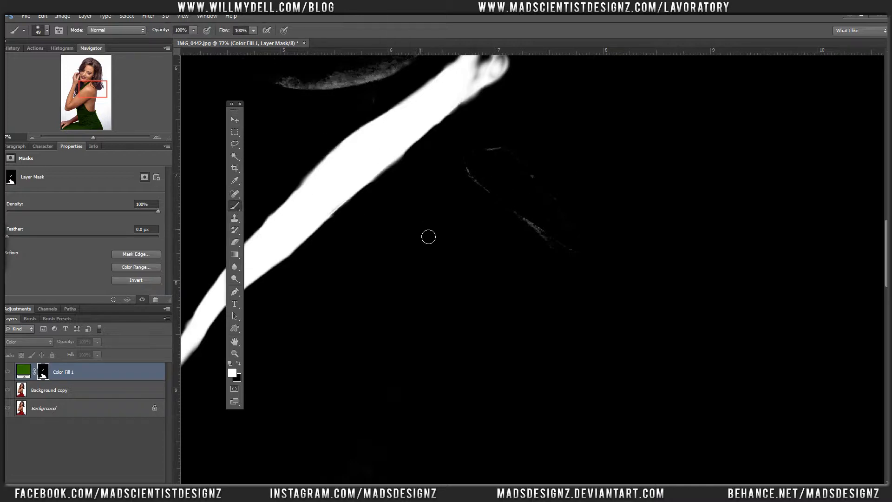
key(x)
drag(475, 180, 490, 189)
mouse_move(508, 147)
mouse_down()
mouse_move(488, 159)
mouse_move(537, 175)
mouse_up()
mouse_move(524, 217)
mouse_down()
mouse_move(566, 255)
mouse_move(578, 242)
mouse_move(540, 279)
mouse_up()
Inspect the mask residue over the arms, and compare the arm's skin tone with the green fill layer shown and hidden
key(ctrl+minus)
key(ctrl+minus)
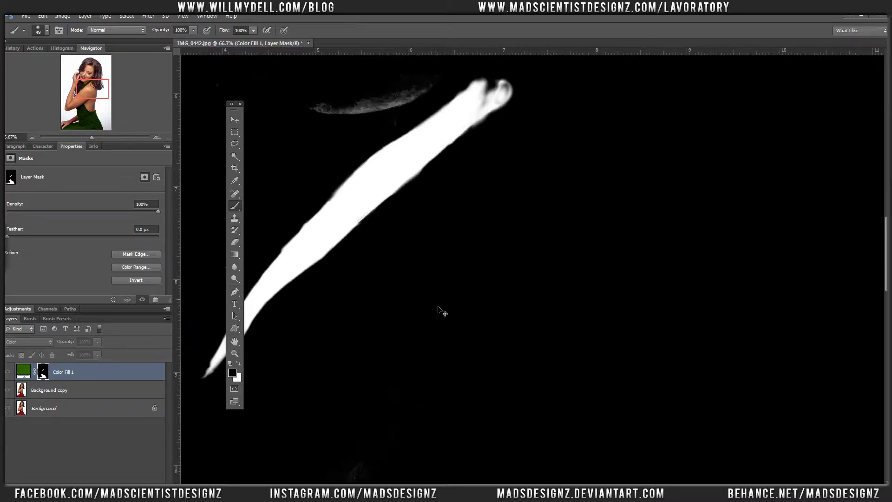
mouse_move(405, 360)
mouse_down()
mouse_move(479, 199)
mouse_move(517, 170)
mouse_up()
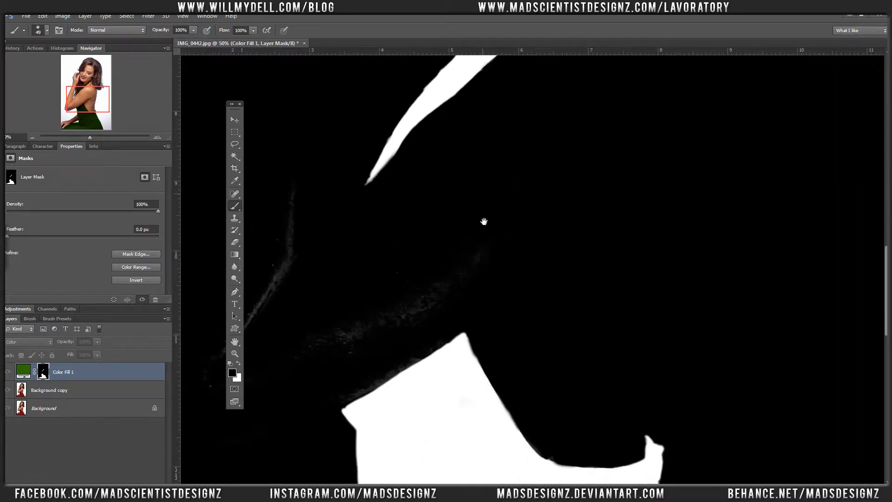
drag(436, 268, 537, 231)
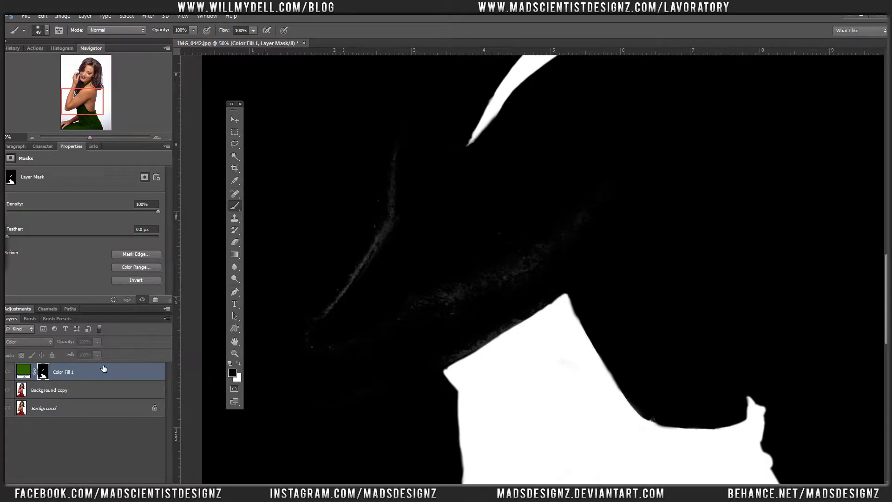
alt+click(44, 371)
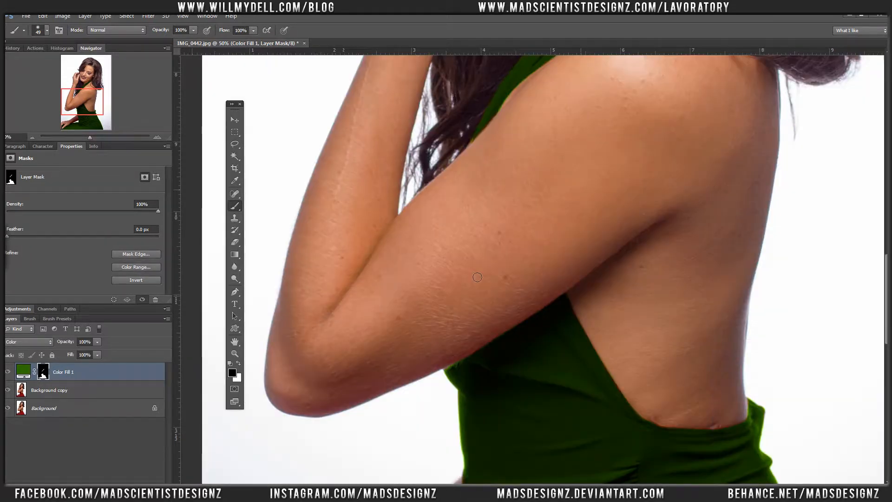
click(9, 374)
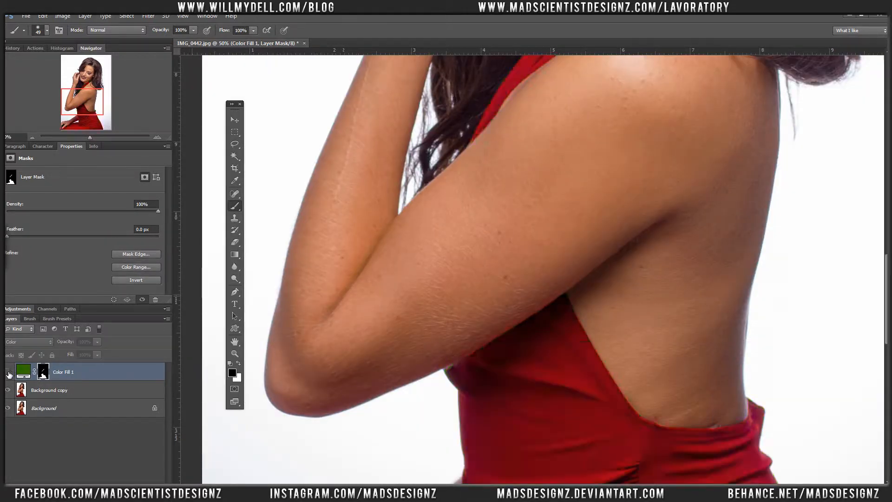
Compare the arm's skin tone with the green fill layer shown and hidden, and check its mask on its own for residue
click(9, 374)
click(8, 374)
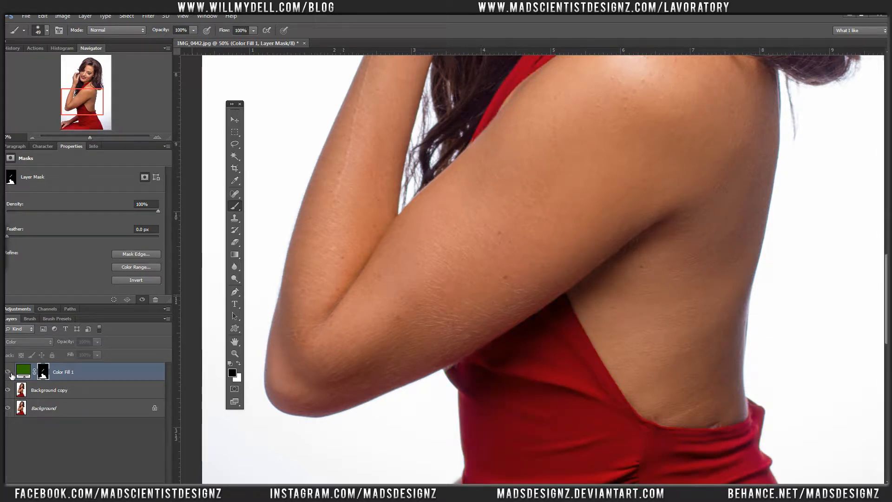
click(8, 374)
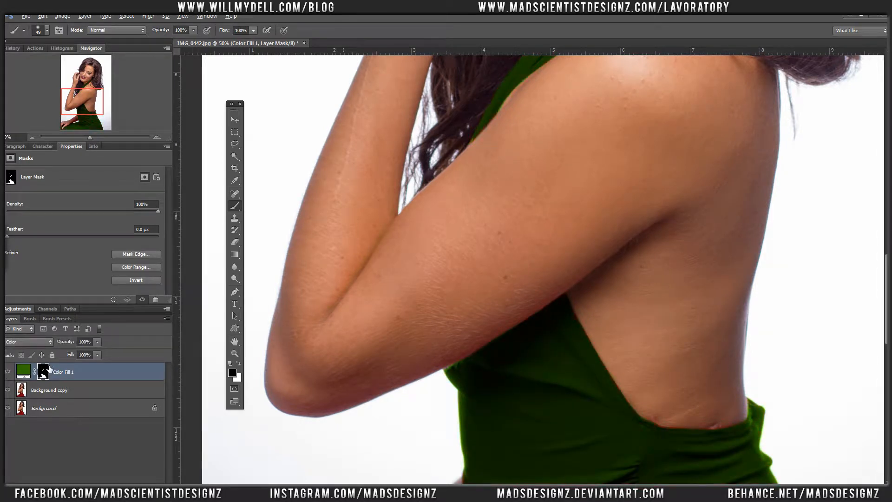
alt+click(49, 369)
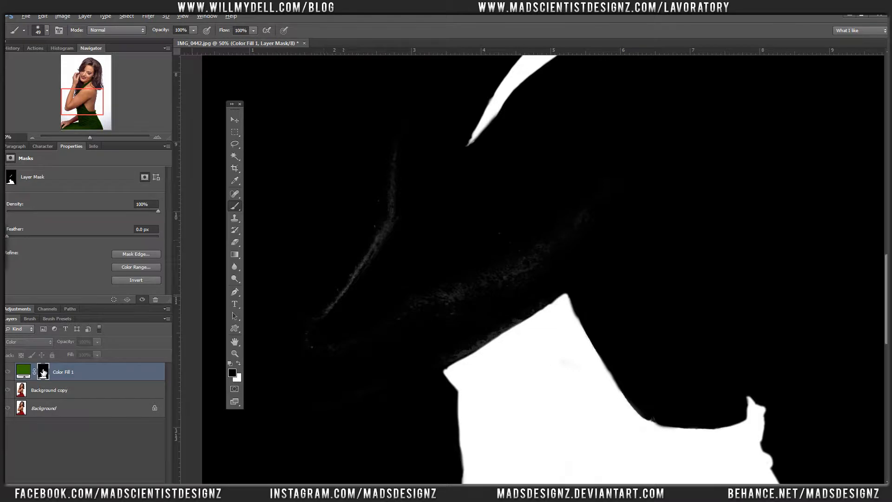
alt+click(44, 371)
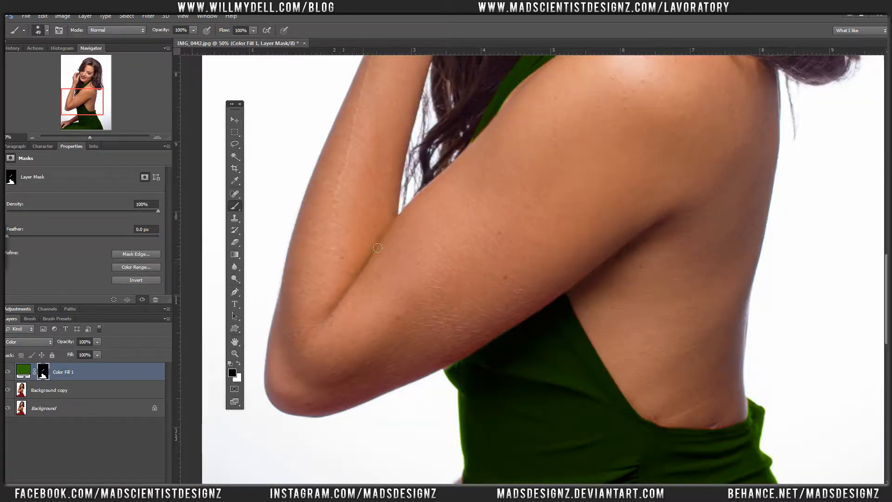
click(11, 375)
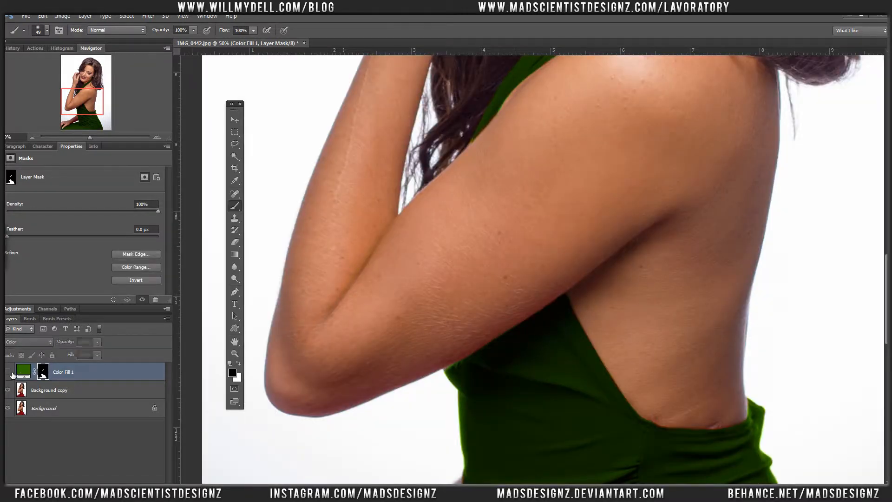
click(11, 375)
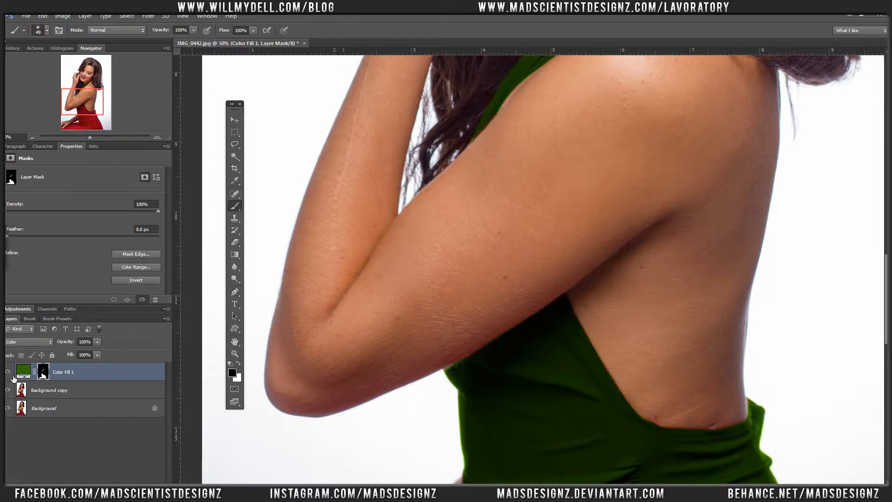
click(12, 375)
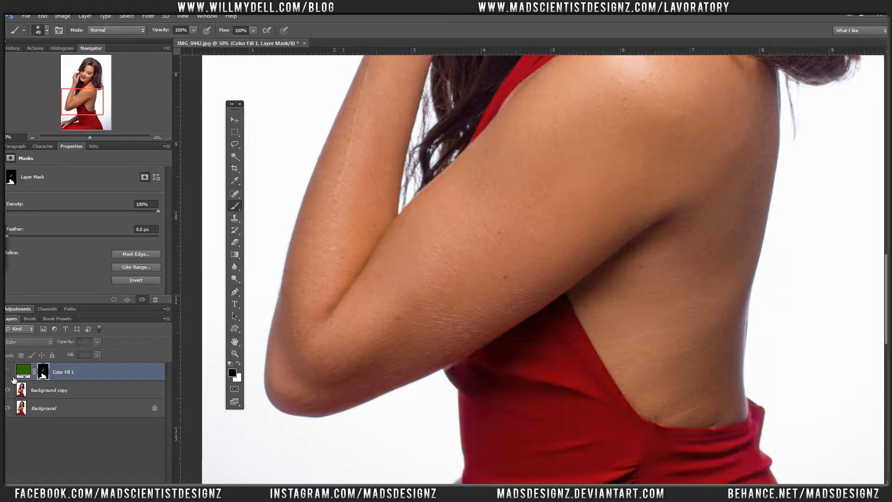
click(12, 375)
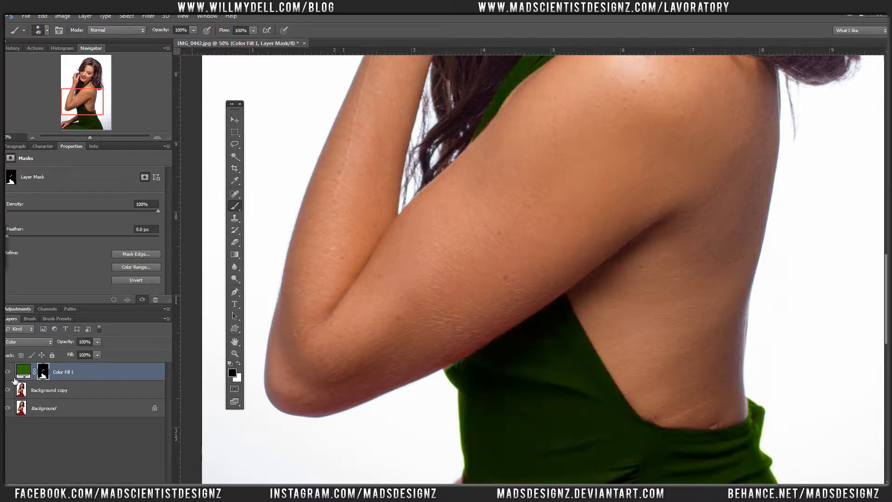
Display the mask on its own and brush black over the grey streak and specks along the forearm crease and elbow
alt+click(43, 374)
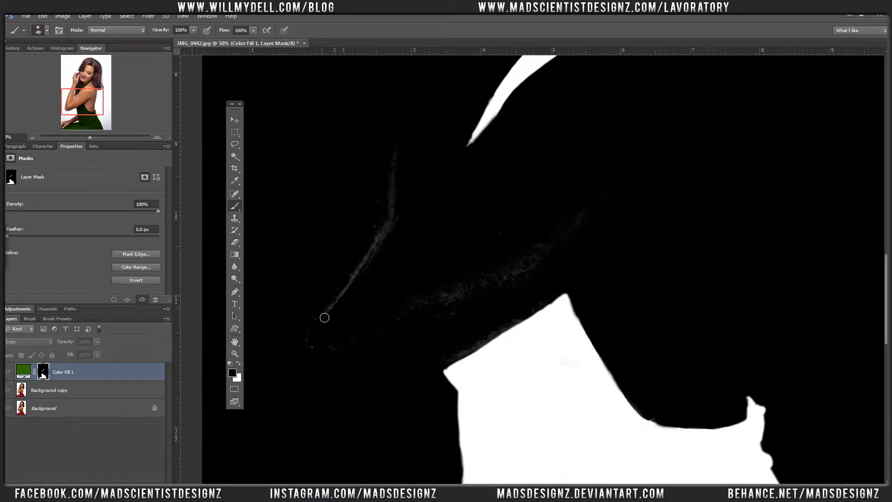
mouse_move(325, 322)
mouse_down()
mouse_move(349, 299)
mouse_move(397, 208)
mouse_move(381, 220)
mouse_up()
drag(402, 170, 405, 213)
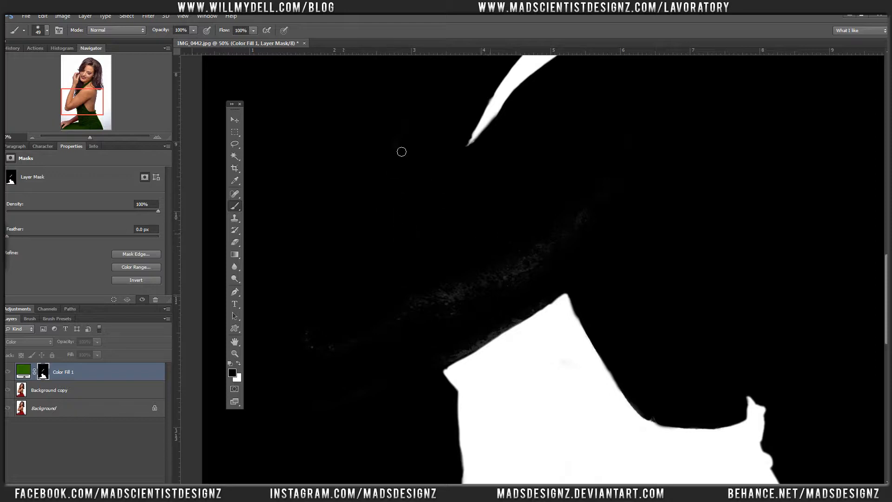
mouse_move(308, 318)
mouse_down()
mouse_move(320, 341)
mouse_move(311, 340)
mouse_move(323, 357)
mouse_up()
Compare the face area with its mask-only display, and brush black over the grey marks on the raised hand's fingers
key(space)
mouse_move(382, 143)
mouse_down()
mouse_move(375, 207)
mouse_move(277, 444)
mouse_up()
drag(380, 217, 374, 312)
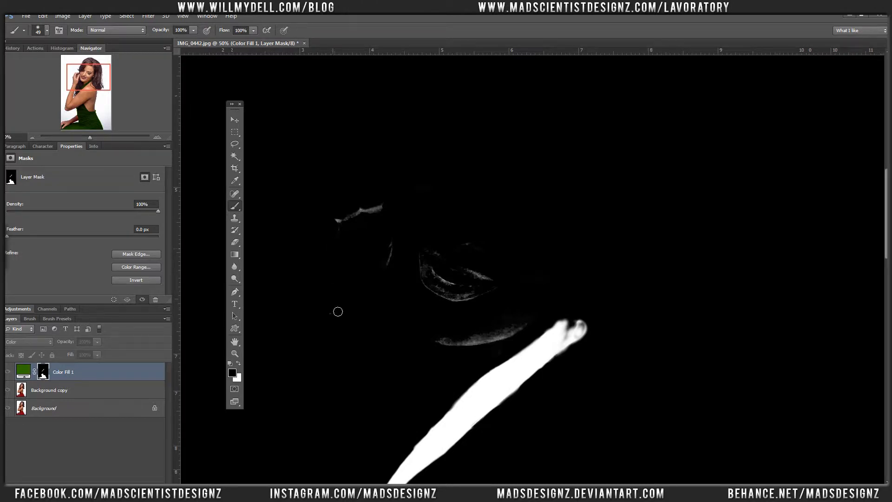
alt+click(45, 372)
alt+click(45, 372)
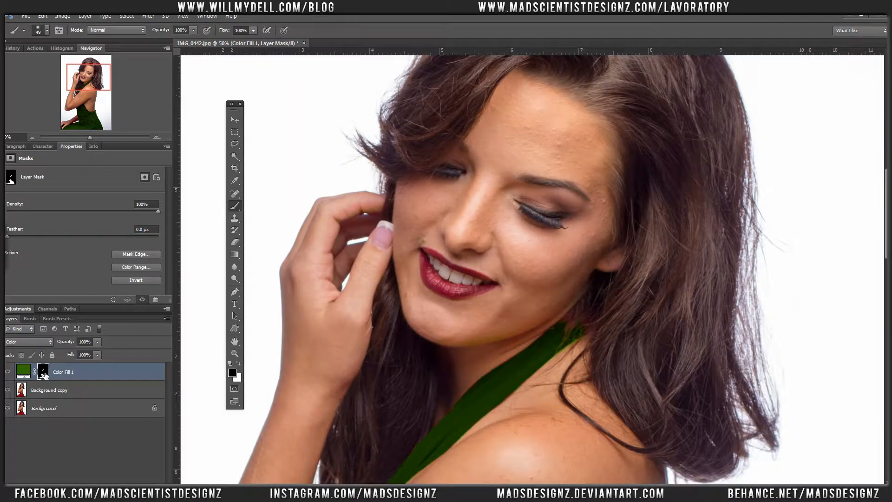
alt+click(44, 373)
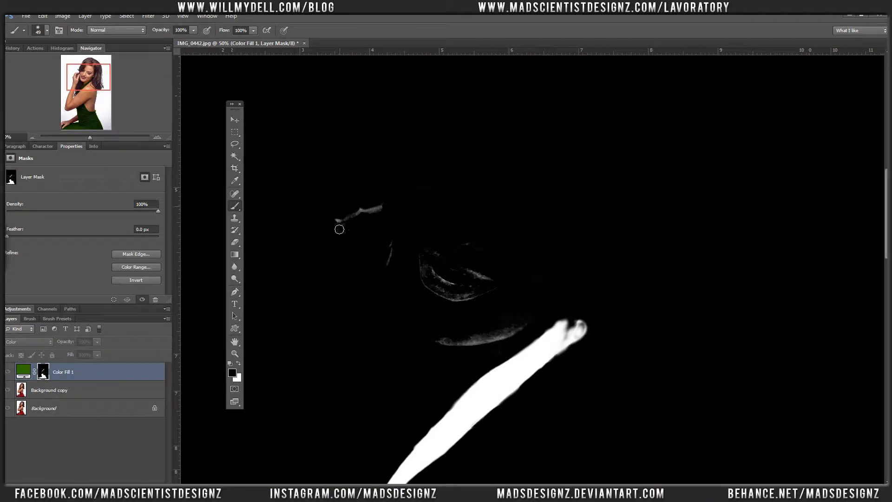
mouse_move(356, 222)
mouse_down()
mouse_move(387, 204)
mouse_move(387, 266)
mouse_up()
Check the face in the recolored image, and brush black over the grey lip residue in the mask-only display
alt+click(45, 374)
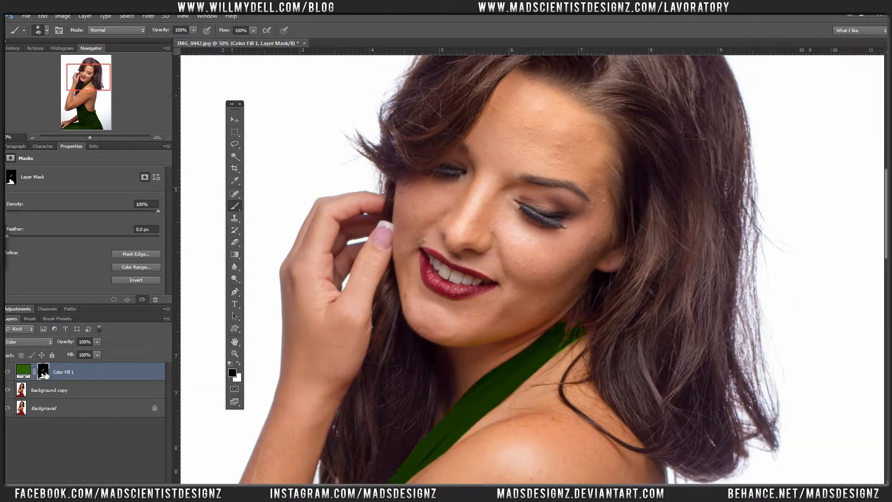
alt+click(47, 374)
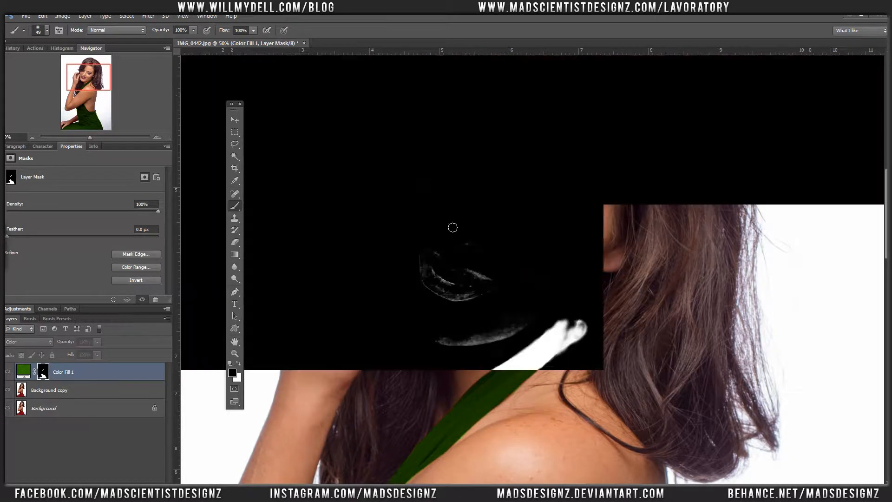
mouse_move(451, 269)
mouse_down()
mouse_move(473, 257)
mouse_move(433, 258)
mouse_move(460, 290)
mouse_move(436, 290)
mouse_move(464, 304)
mouse_move(452, 296)
mouse_move(496, 293)
mouse_move(479, 275)
mouse_up()
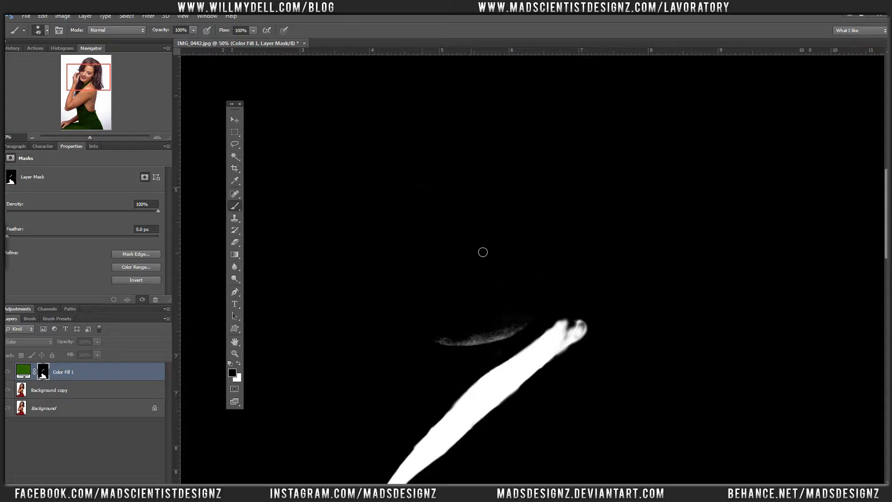
Brush white over the faint grey spots inside the dress area of the mask, and return to the whole recolored image
drag(548, 189, 574, 79)
drag(445, 318, 527, 55)
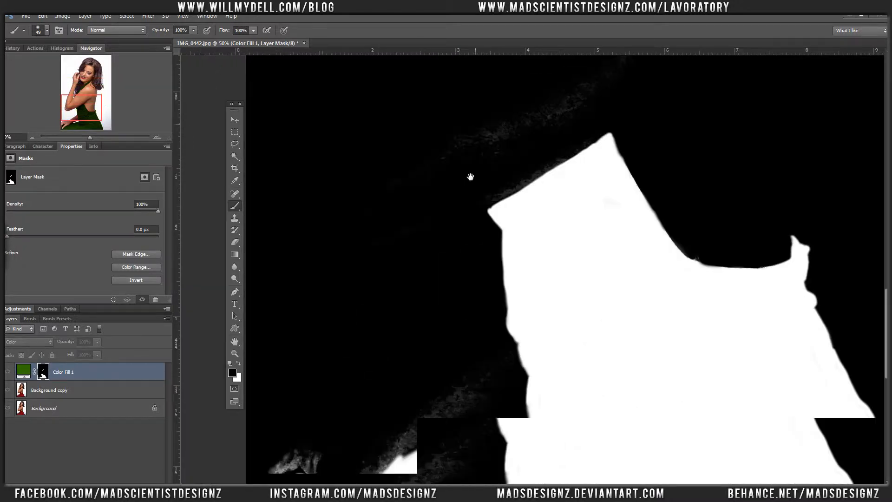
drag(532, 270, 499, 256)
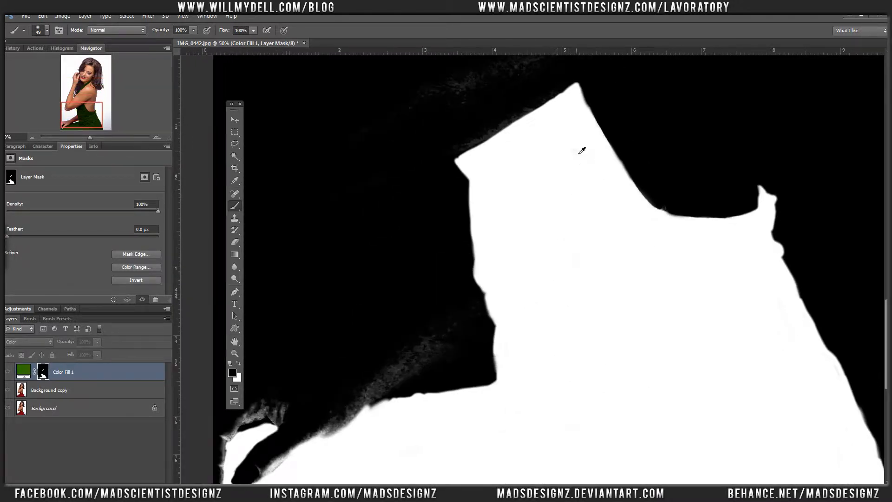
key(alt)
key(x)
drag(458, 320, 338, 237)
drag(516, 230, 511, 230)
alt+click(46, 372)
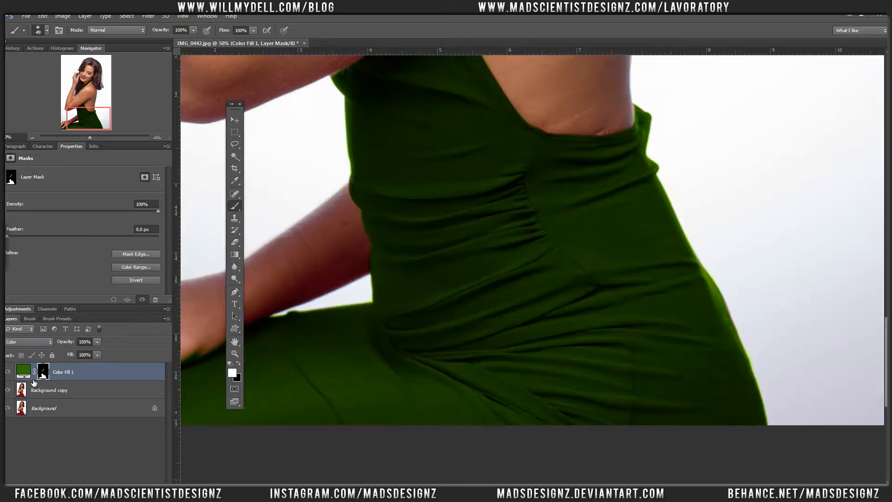
key(ctrl+0)
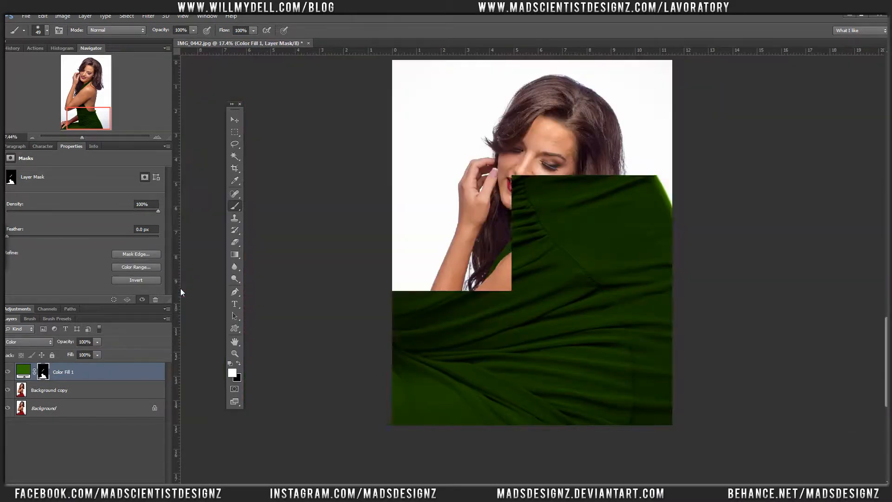
click(237, 121)
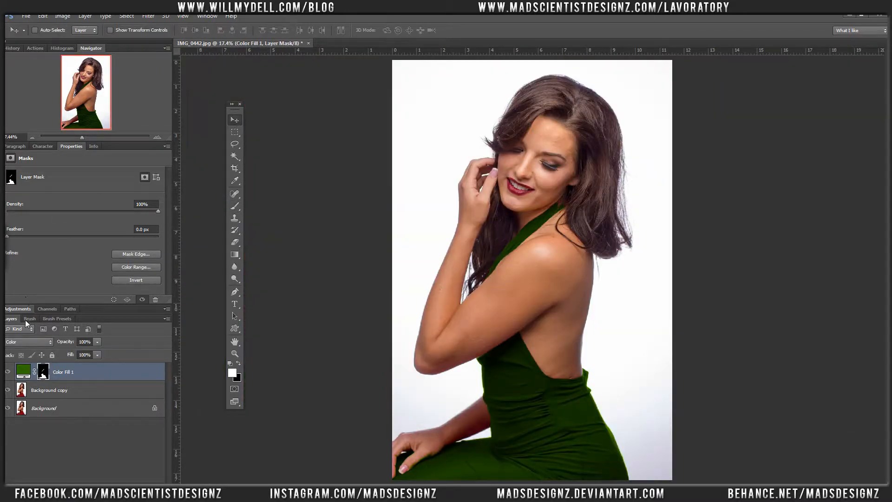
Try vivid, muted and dark purple shades as the fill layer's color, and cancel the color change
double_click(28, 372)
drag(158, 200, 148, 120)
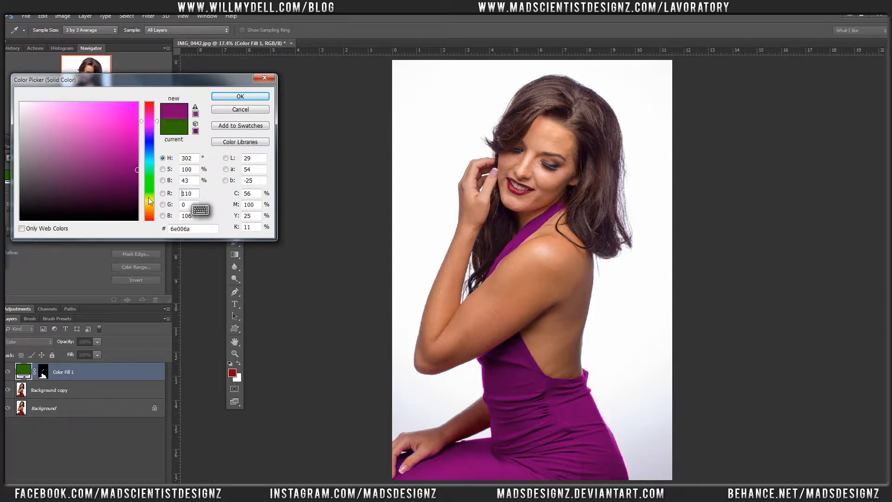
click(104, 182)
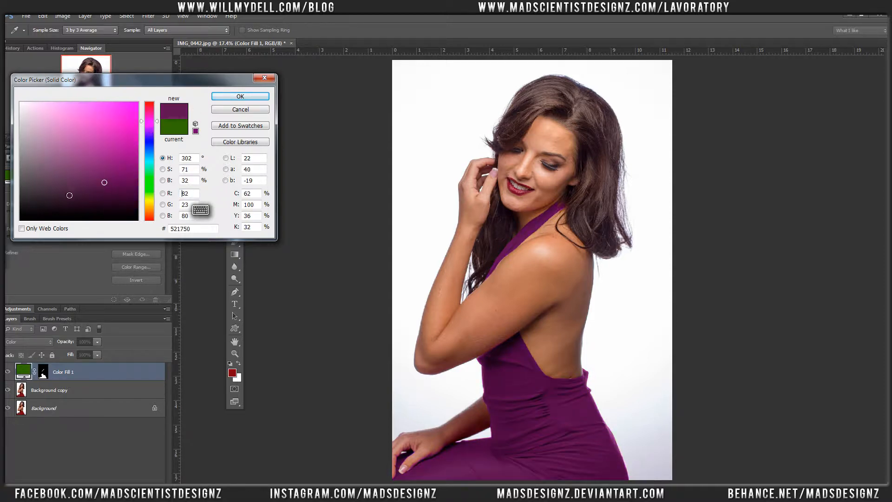
click(52, 187)
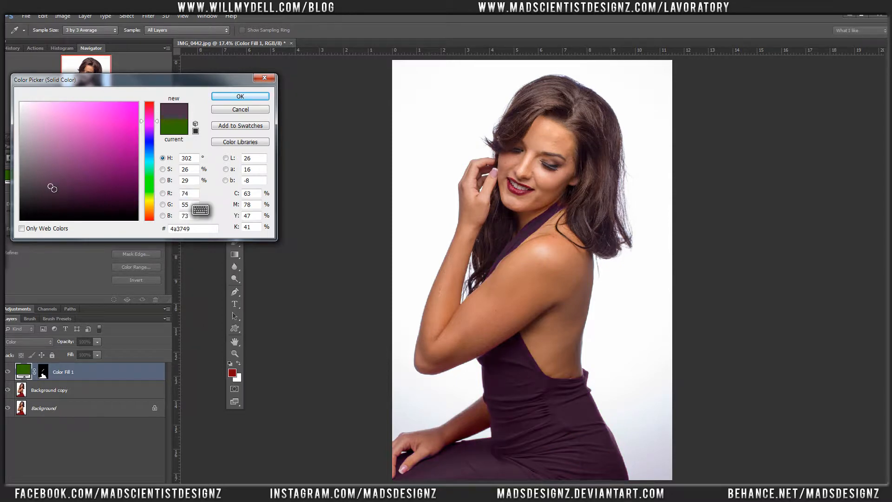
click(55, 180)
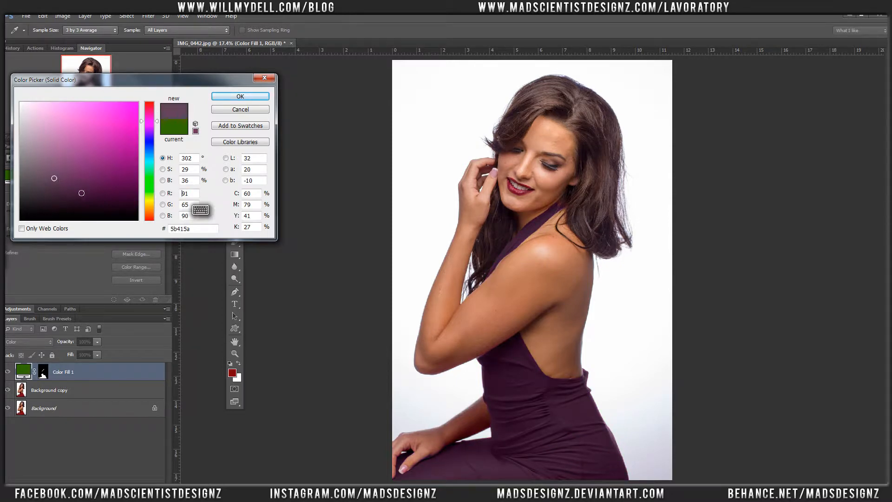
click(82, 192)
click(51, 185)
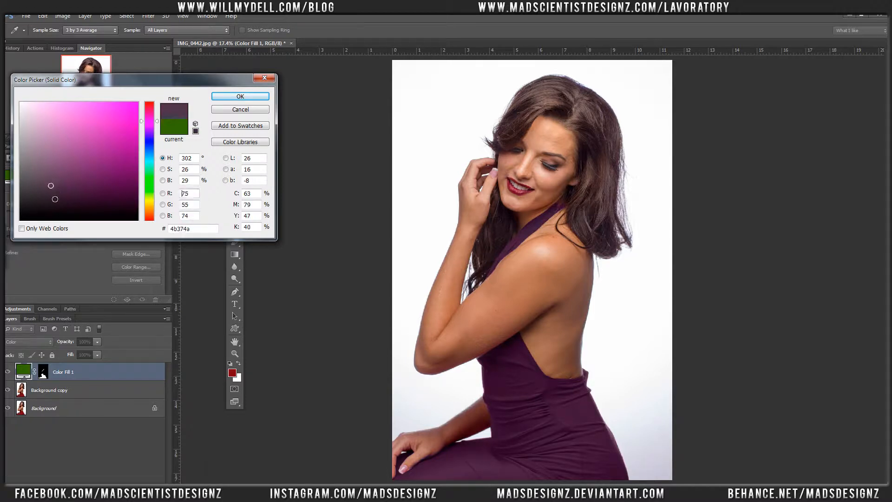
click(54, 202)
drag(76, 199, 118, 192)
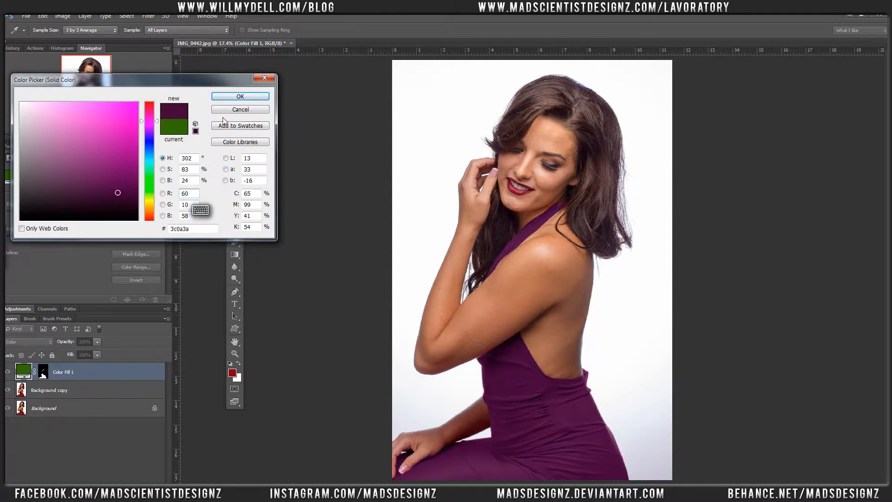
click(230, 109)
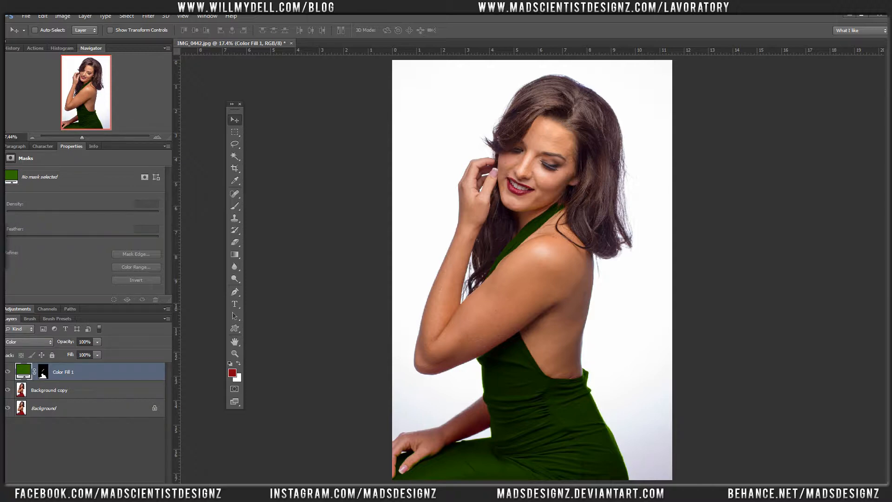
Hide the green fill, sample the dress's original red, and paint a small swatch of it on a new layer beside her back
click(7, 372)
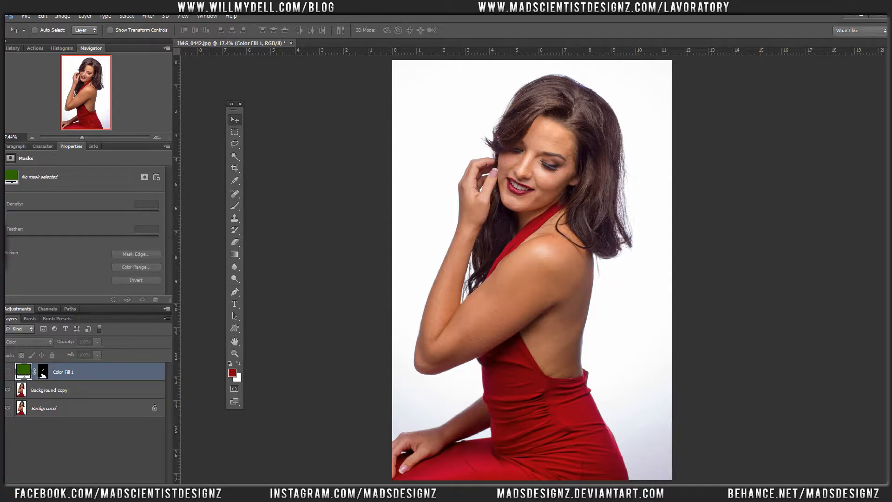
key(ctrl+shift+alt+n)
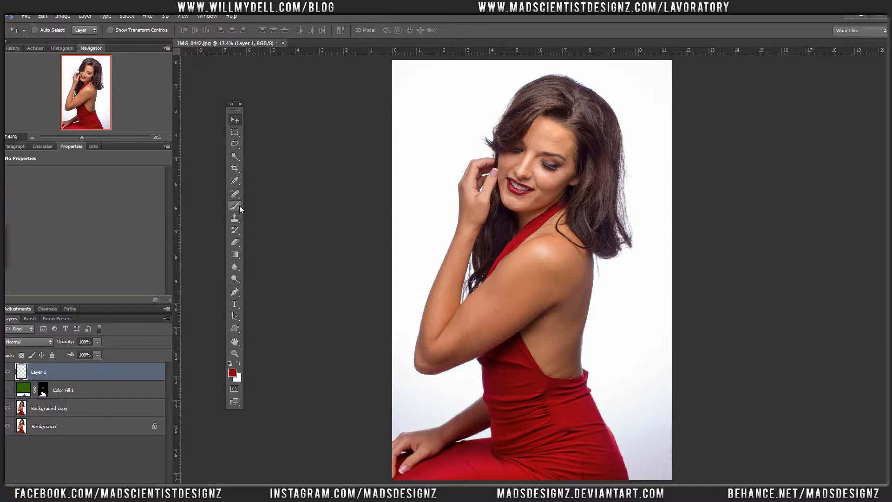
click(235, 184)
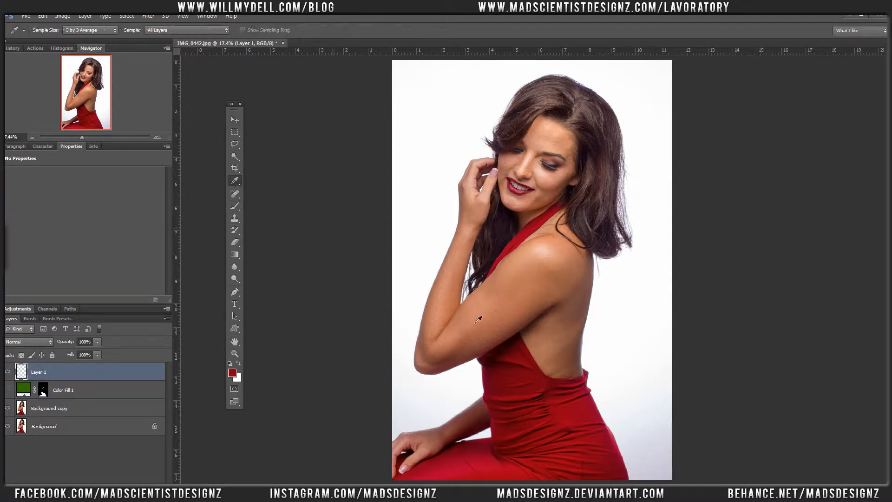
alt+click(568, 420)
click(235, 206)
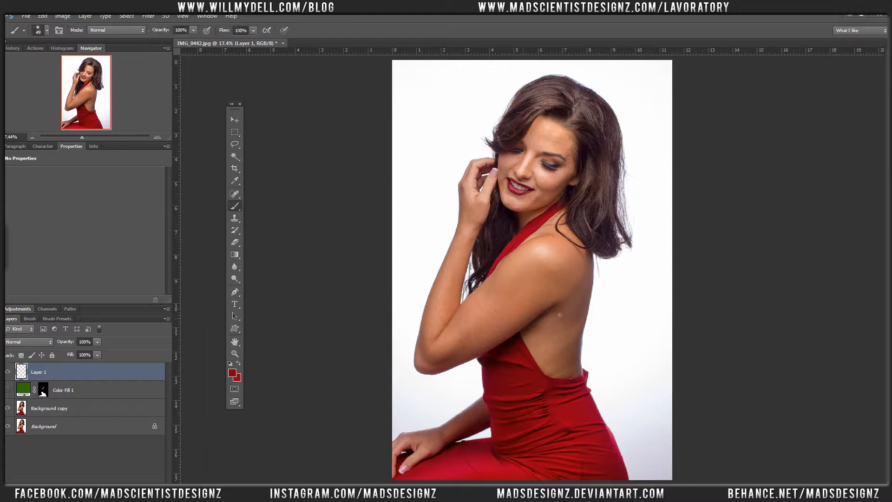
mouse_move(615, 309)
mouse_down()
mouse_move(618, 318)
mouse_move(619, 310)
mouse_up()
click(236, 120)
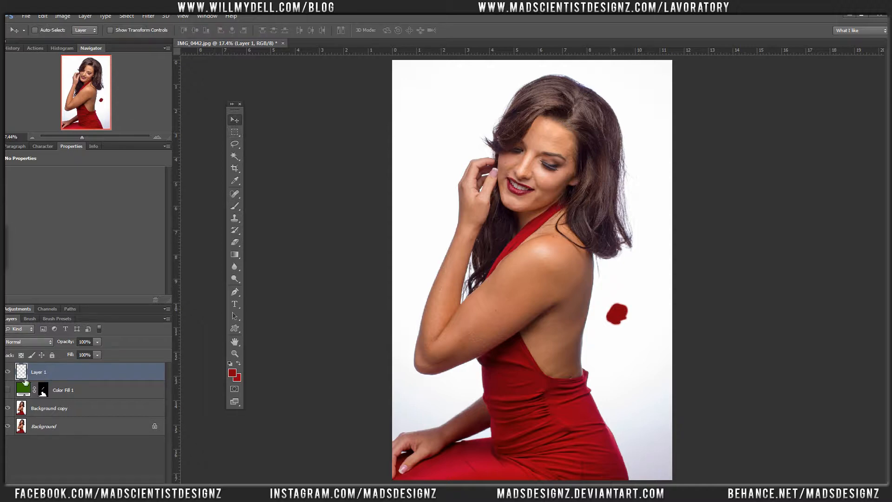
Show the hidden green fill layer and sample the painted red swatch as its color
click(7, 390)
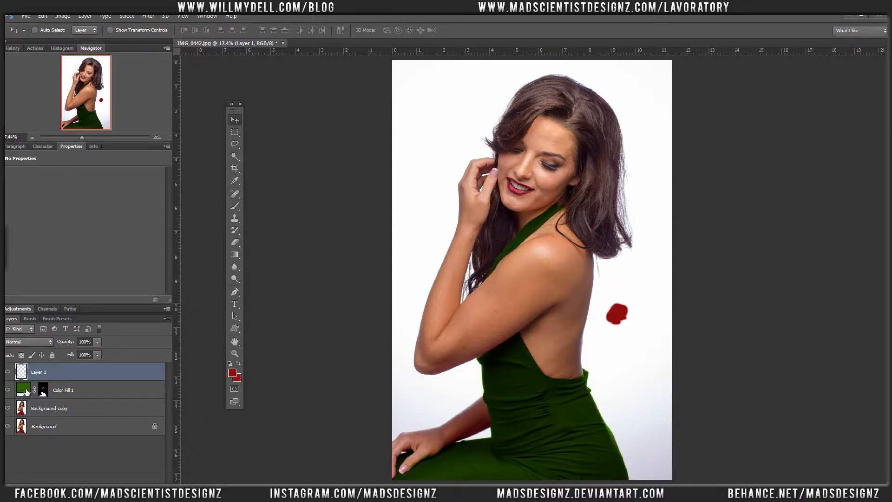
double_click(25, 390)
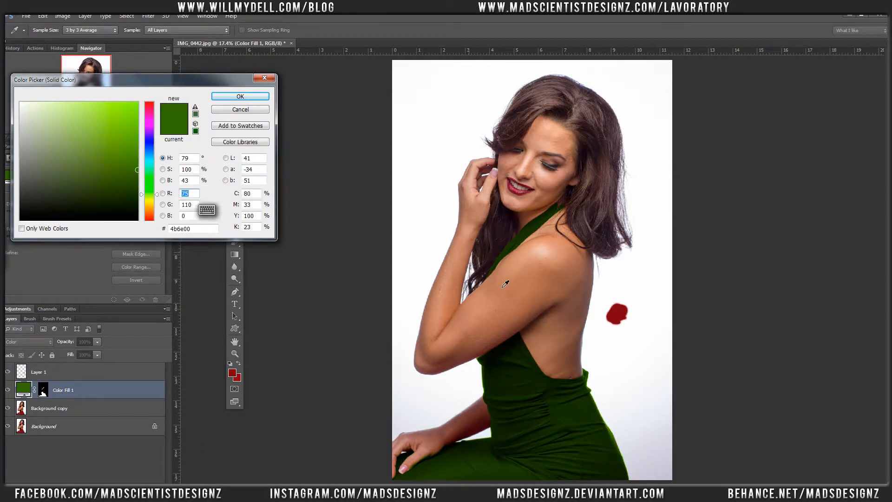
click(617, 318)
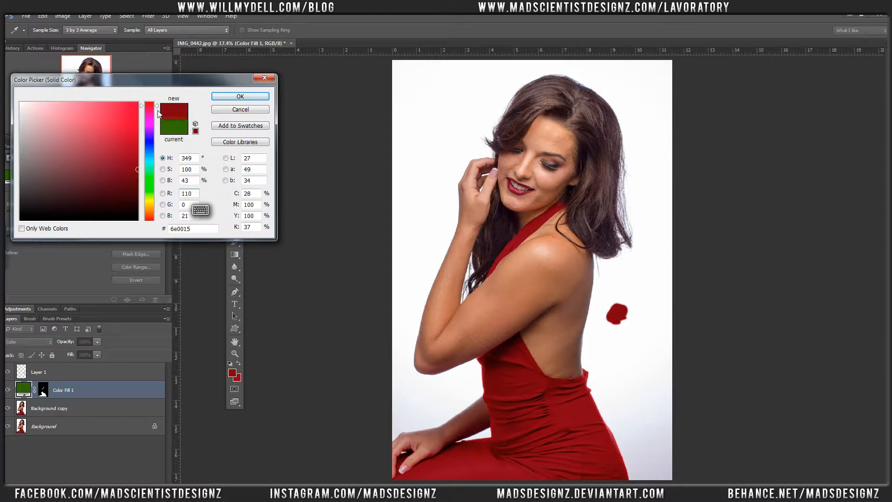
Shift the fill's hue through blue to dark teal 006e6d (hue 179), and delete the red swatch layer
drag(158, 111, 157, 144)
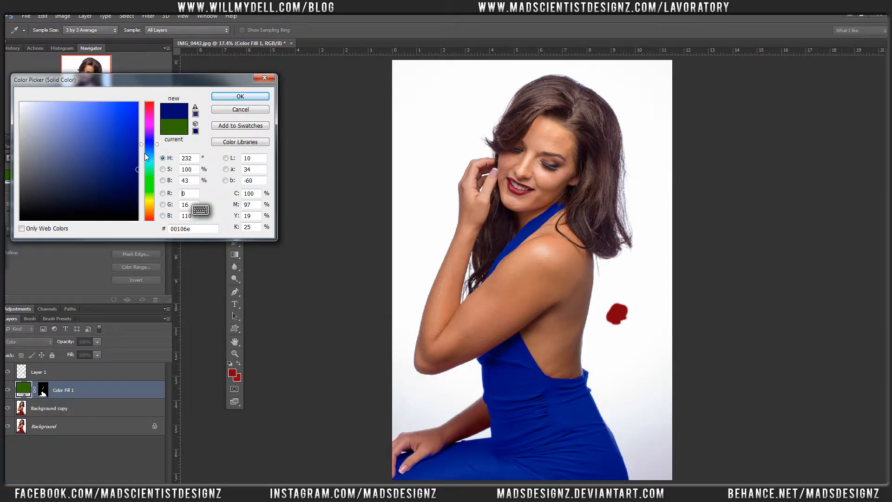
mouse_move(157, 144)
mouse_down()
mouse_move(158, 213)
mouse_move(157, 161)
mouse_up()
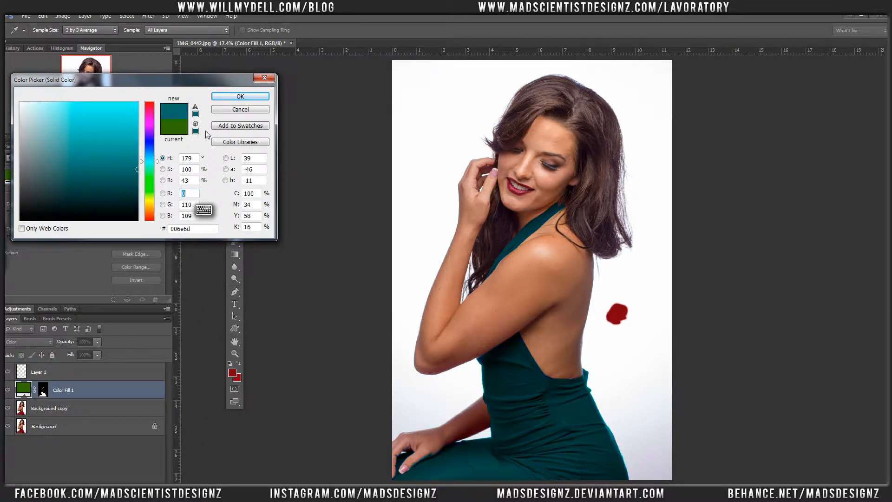
click(240, 96)
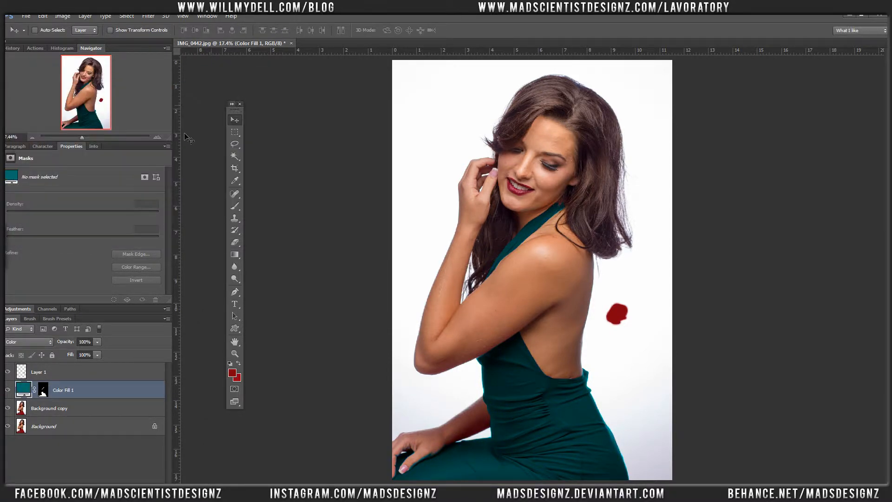
drag(86, 370, 156, 483)
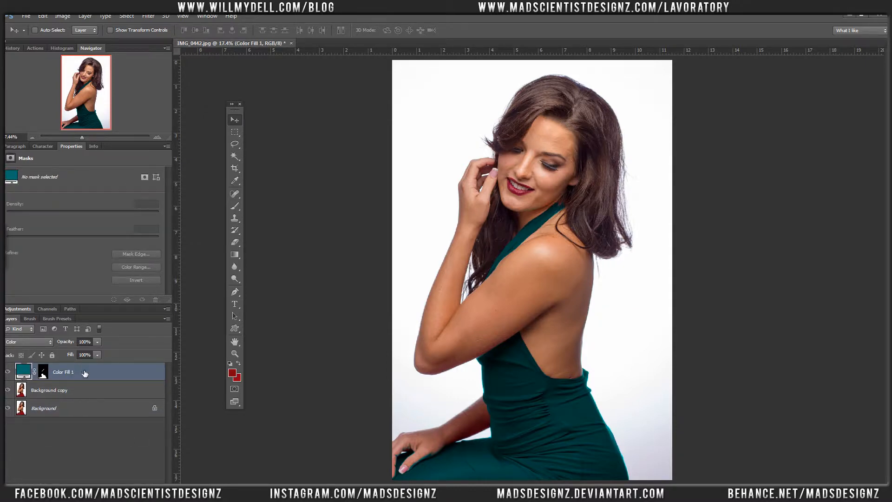
Brush black on the fill layer's mask over the teal fringe along the resting hand's fingers and knuckles
scroll(431, 474, up, 10)
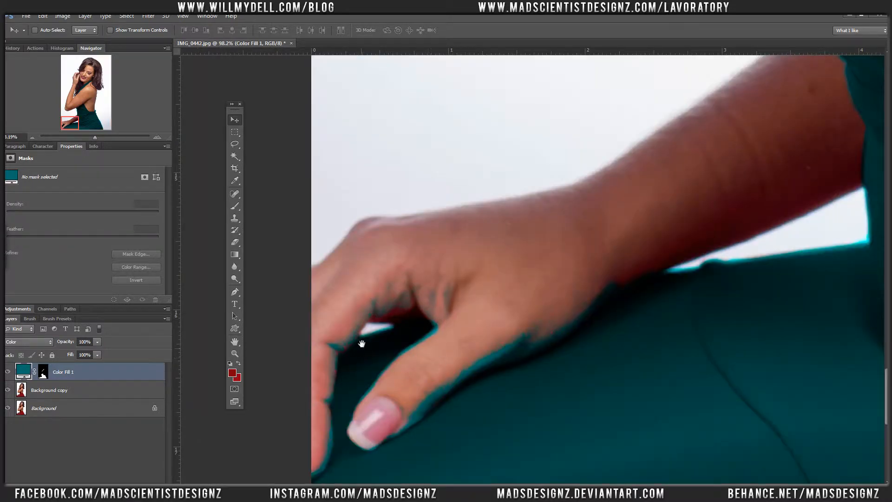
drag(364, 342, 359, 311)
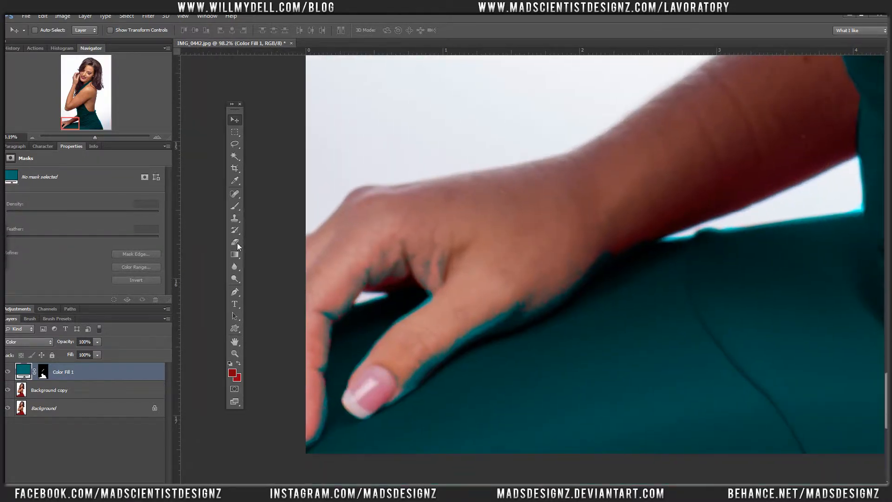
click(44, 373)
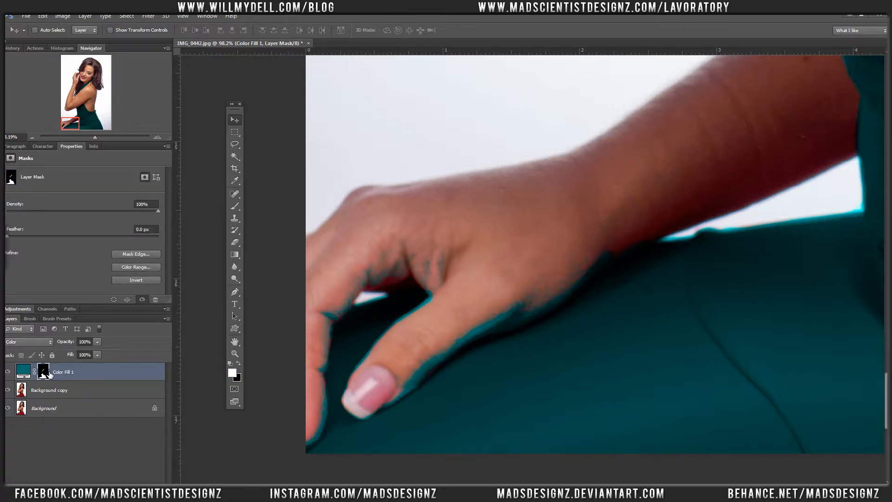
key(b)
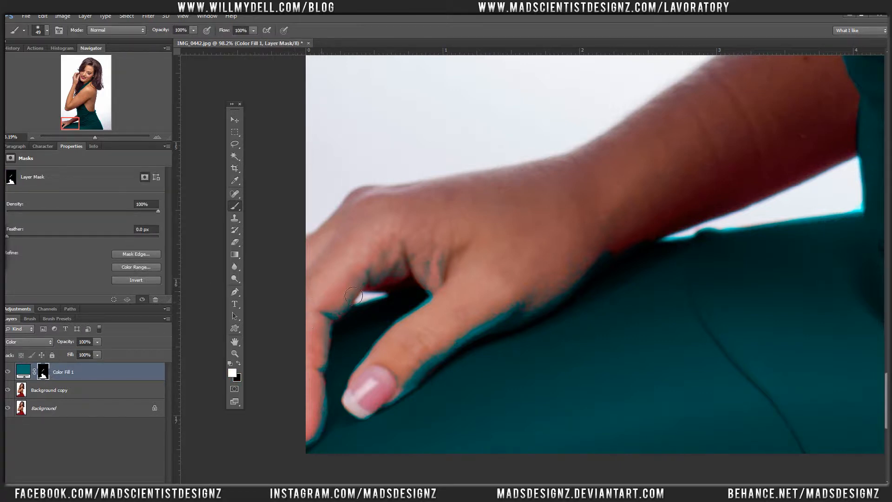
mouse_move(328, 330)
mouse_down()
mouse_move(325, 319)
mouse_move(331, 361)
mouse_move(322, 434)
mouse_move(313, 442)
mouse_move(320, 446)
mouse_up()
key(x)
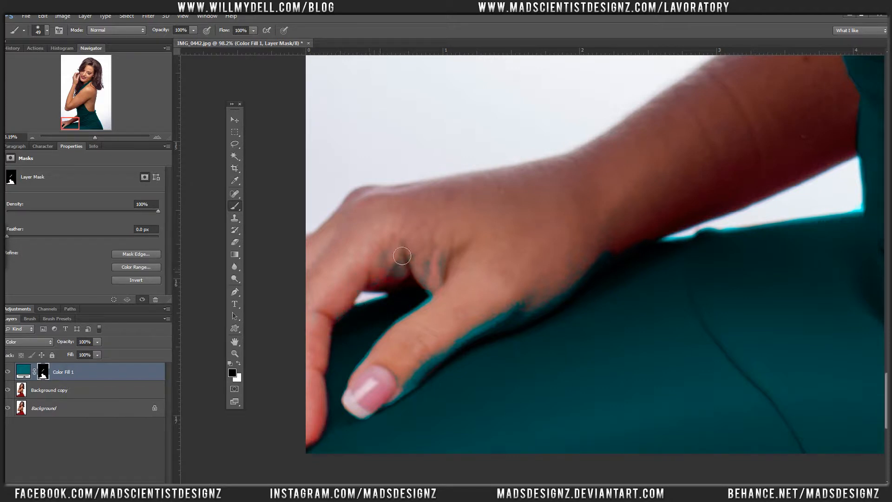
drag(402, 255, 452, 292)
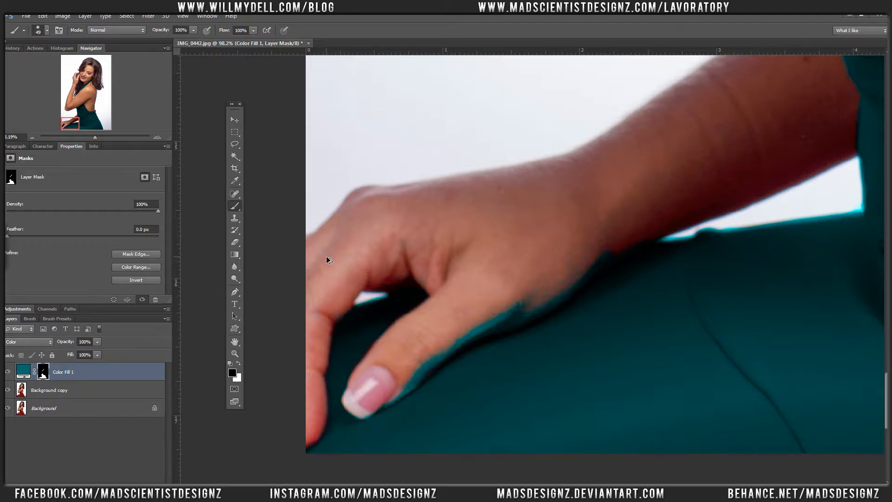
Undo the mask brush strokes around the resting hand, keeping the swatch layer deleted
key(ctrl+alt+z)
key(ctrl+alt+z)
key(ctrl+alt+z)
key(ctrl+alt+z)
key(ctrl+shift+z)
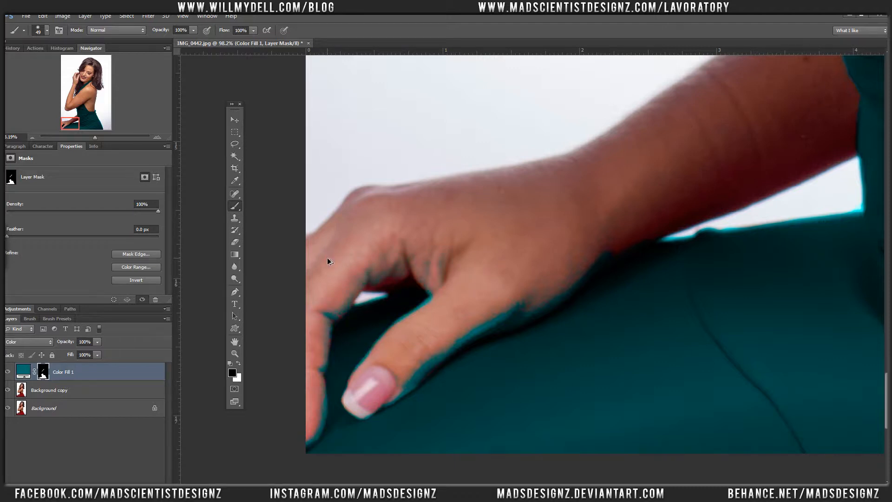
key(ctrl+shift+z)
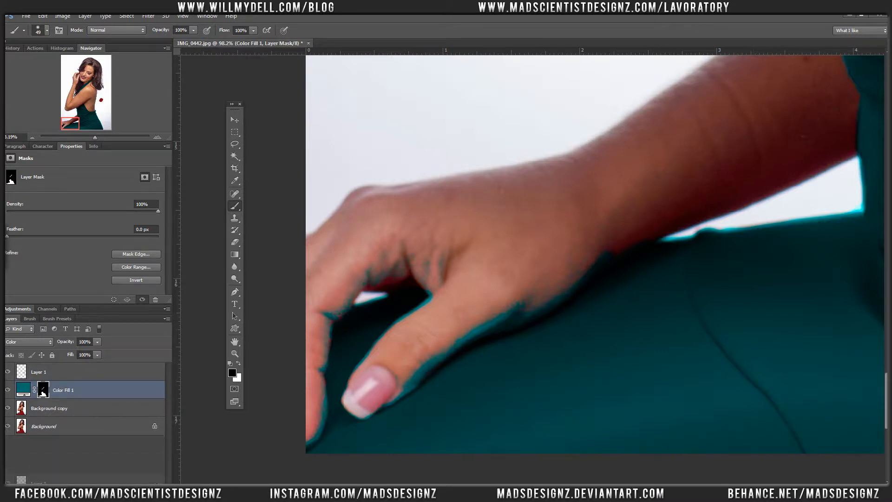
key(ctrl+alt+z)
Duplicate the teal Color Fill 1 layer and hide the original
click(234, 120)
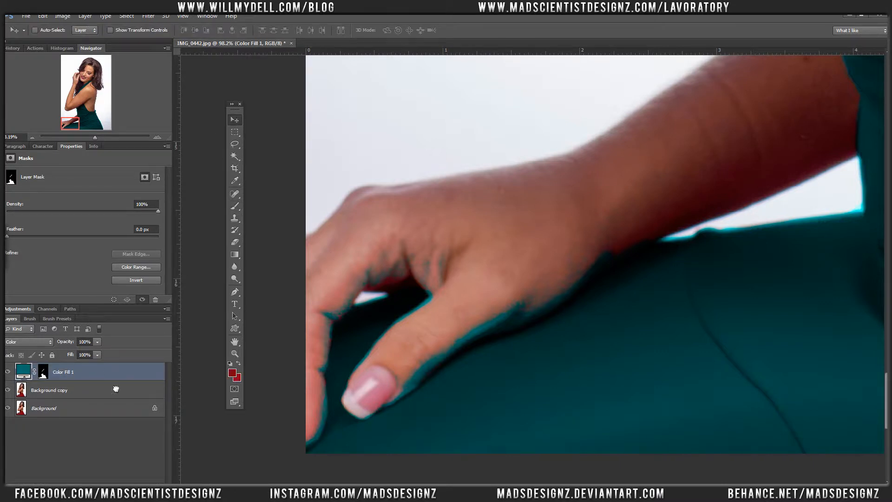
drag(115, 389, 142, 487)
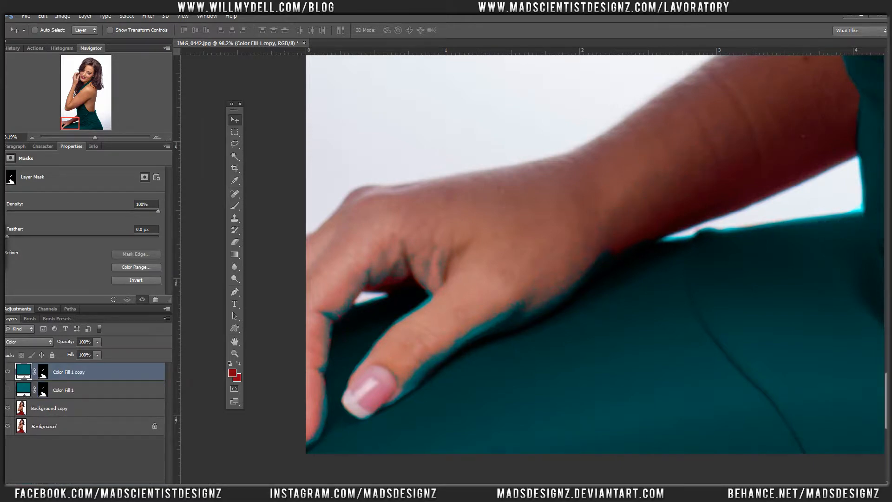
key(ctrl+0)
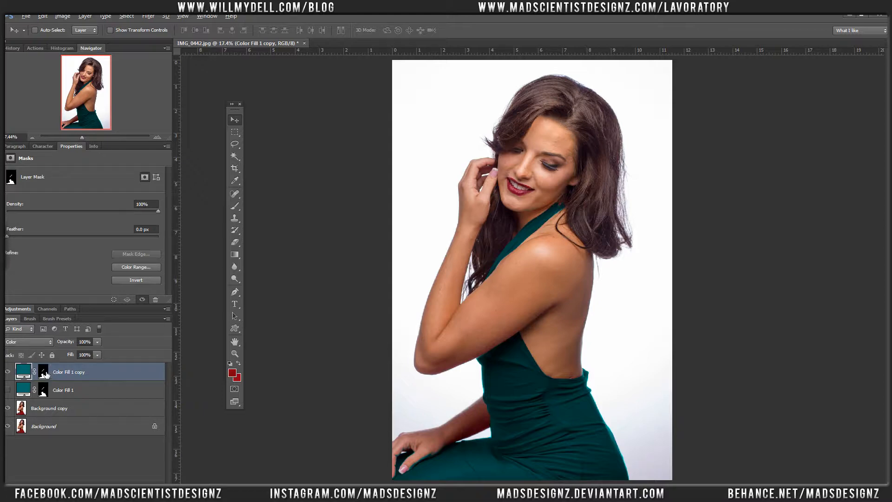
In the copy's mask, lasso everything except the area around the resting hand, fill it with black, and return to the image
alt+click(43, 375)
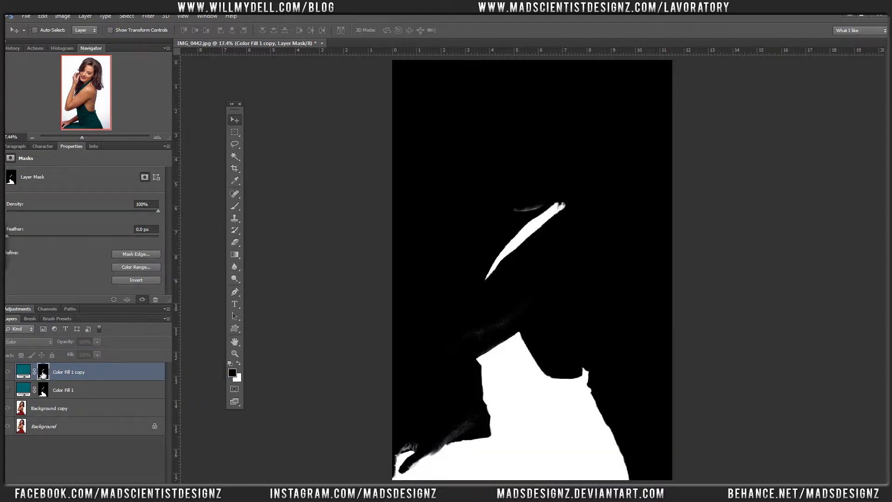
click(234, 144)
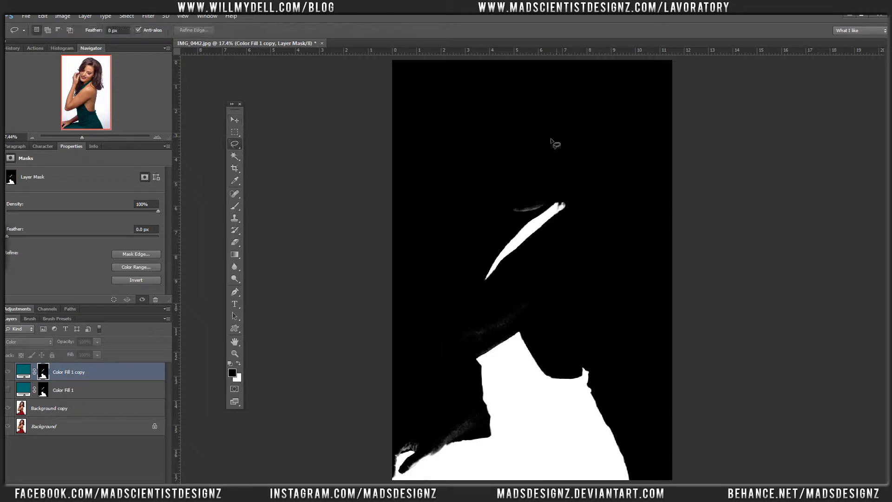
mouse_move(548, 138)
mouse_down()
mouse_move(437, 280)
mouse_move(419, 369)
mouse_move(441, 387)
mouse_move(442, 409)
mouse_move(472, 395)
mouse_move(480, 428)
mouse_move(434, 463)
mouse_move(638, 145)
mouse_move(526, 148)
mouse_move(547, 137)
mouse_up()
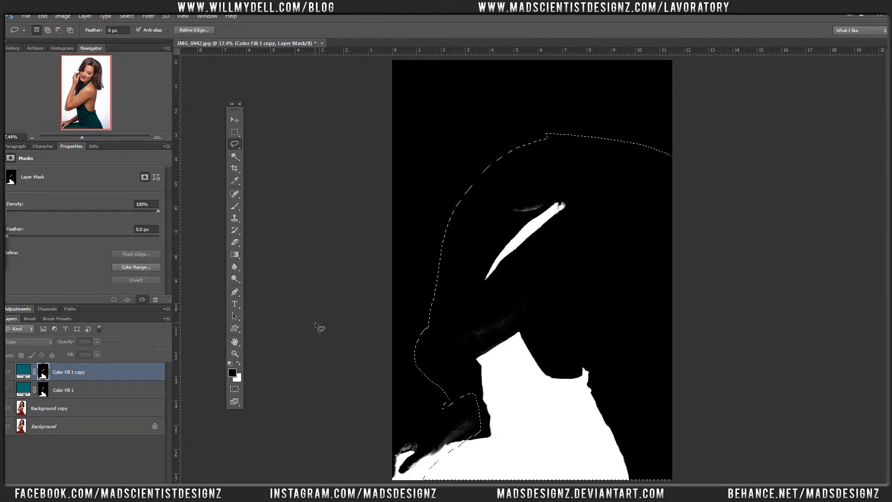
key(alt)
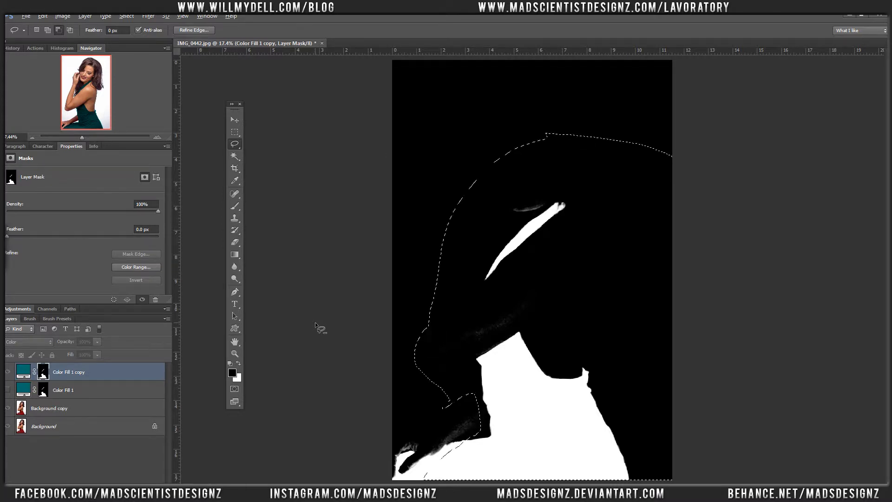
key(alt+BackSpace)
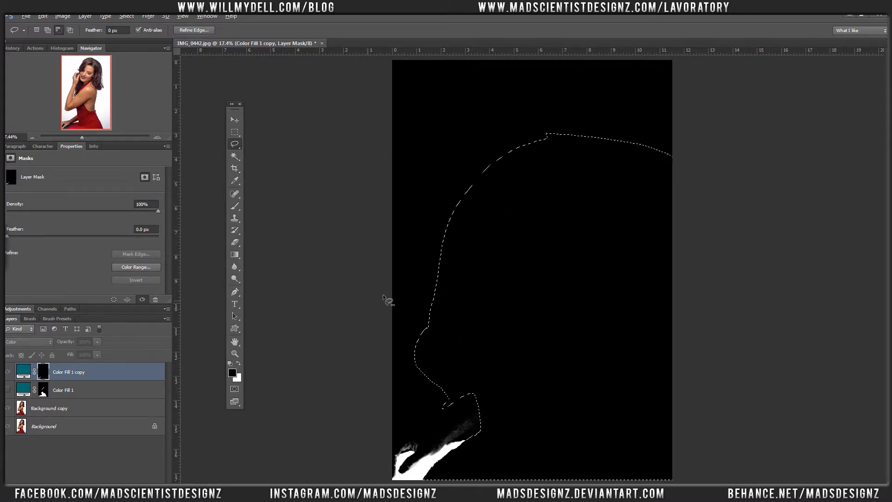
key(ctrl+d)
click(447, 192)
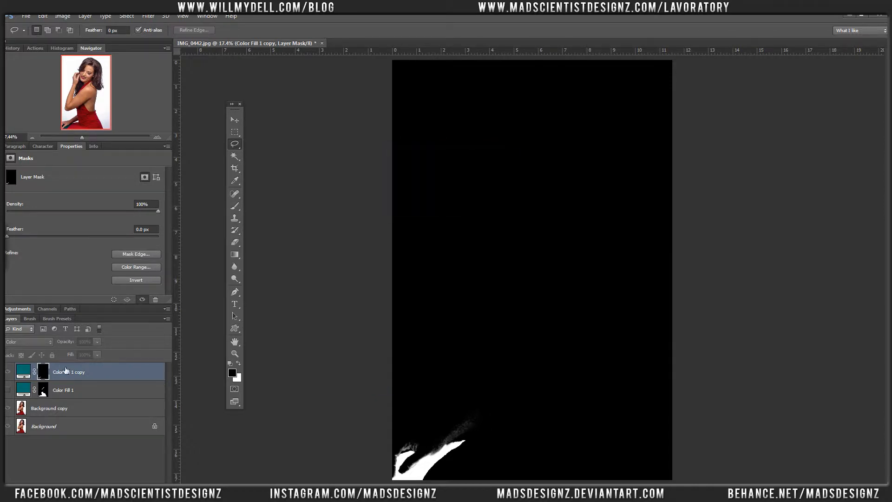
alt+click(45, 372)
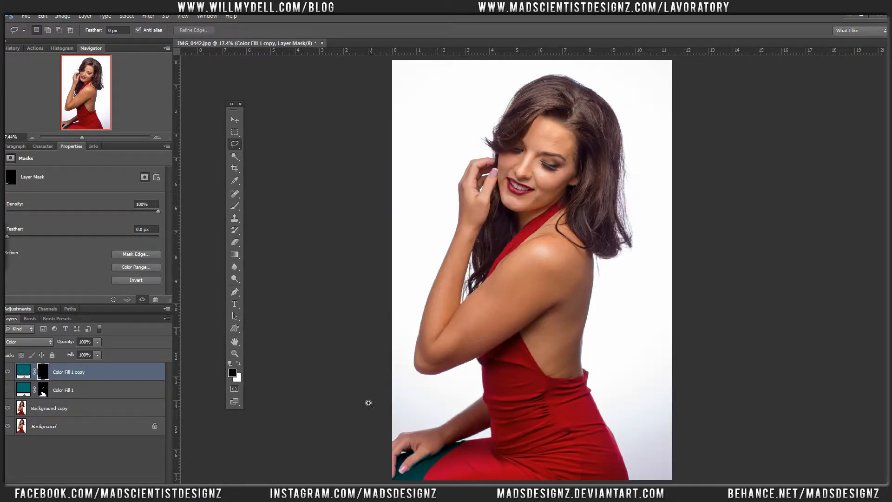
Brush black with a 94 px soft brush over the copy's mask on the dress, leaving only a thin teal fringe around the hand
drag(368, 403, 495, 479)
drag(344, 330, 406, 301)
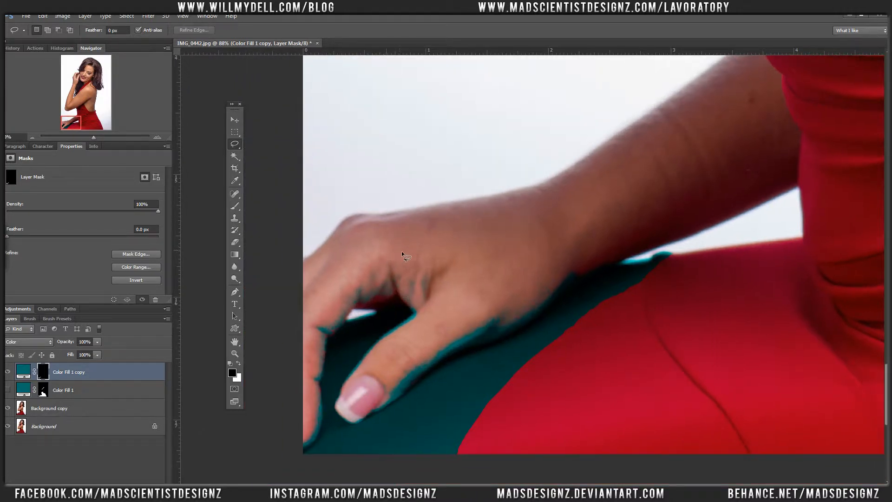
key(b)
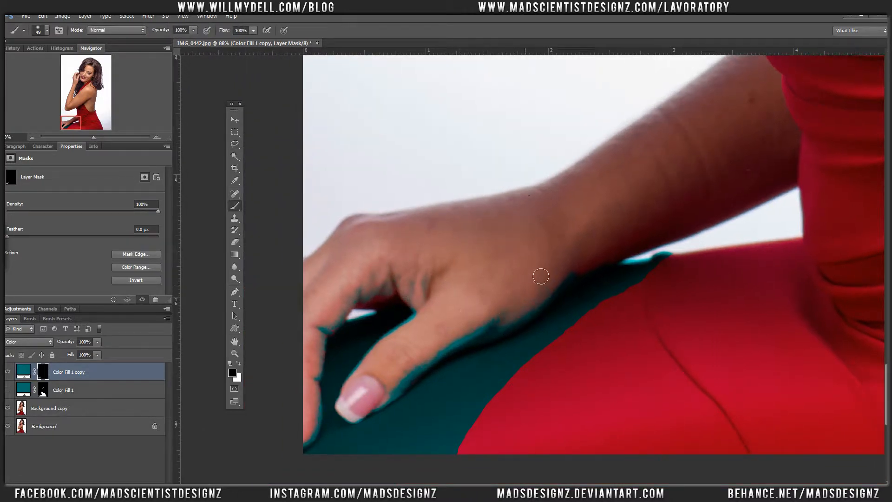
right_click(528, 274)
drag(559, 218, 578, 218)
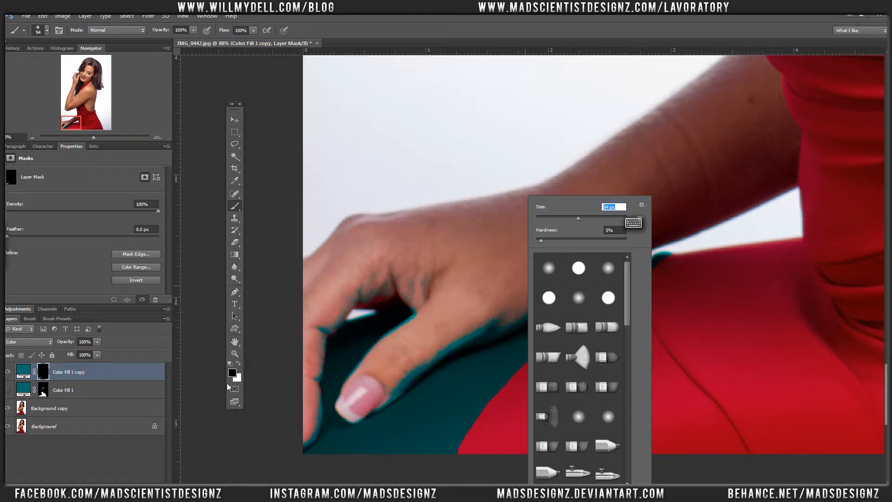
key(Return)
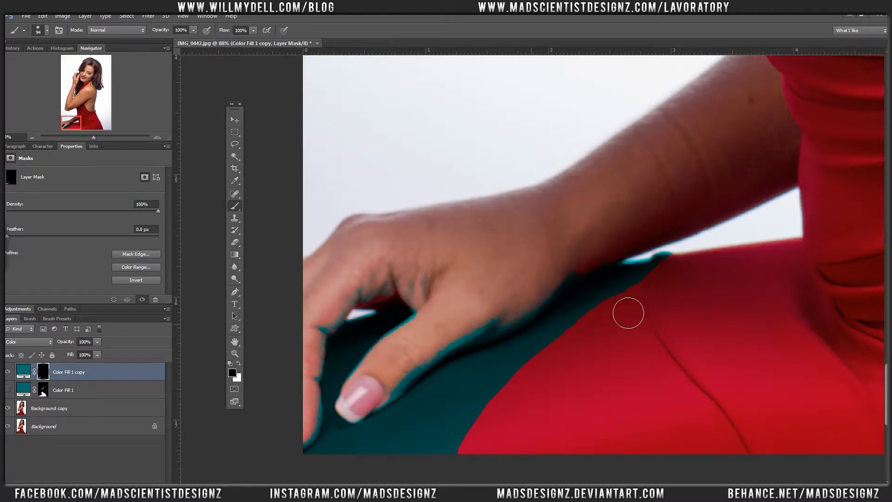
mouse_move(628, 313)
mouse_down()
mouse_move(686, 276)
mouse_move(584, 337)
mouse_move(613, 314)
mouse_move(597, 323)
mouse_move(509, 391)
mouse_move(518, 388)
mouse_move(544, 370)
mouse_move(457, 402)
mouse_move(423, 438)
mouse_move(402, 443)
mouse_move(454, 424)
mouse_move(443, 449)
mouse_move(482, 436)
mouse_move(416, 467)
mouse_move(401, 458)
mouse_move(370, 463)
mouse_move(338, 482)
mouse_move(365, 459)
mouse_move(358, 452)
mouse_move(353, 466)
mouse_move(366, 455)
mouse_move(363, 434)
mouse_move(356, 439)
mouse_move(363, 356)
mouse_move(374, 343)
mouse_move(360, 366)
mouse_move(397, 328)
mouse_up()
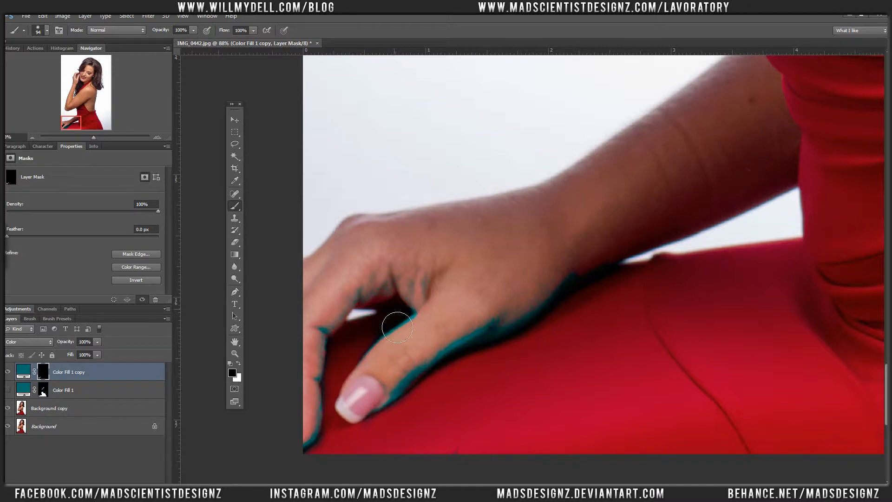
Try the muted grey 535d5d as the copied fill layer's color, and cancel the color change
key(v)
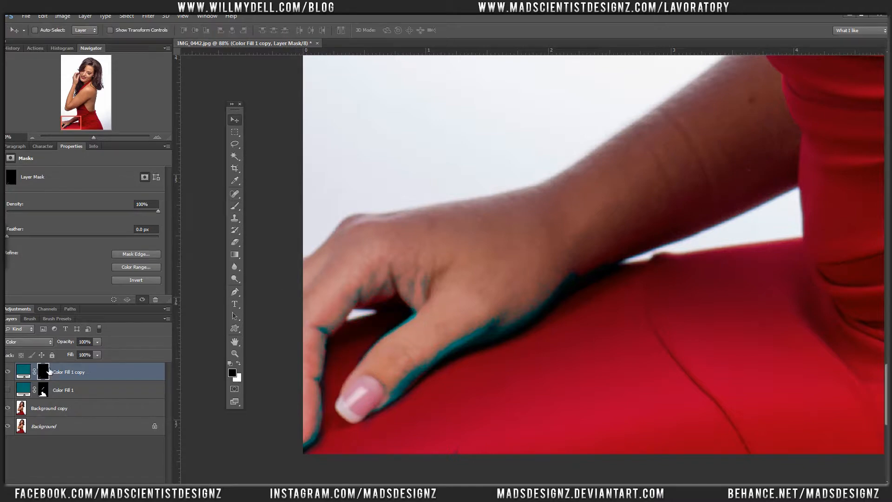
double_click(24, 372)
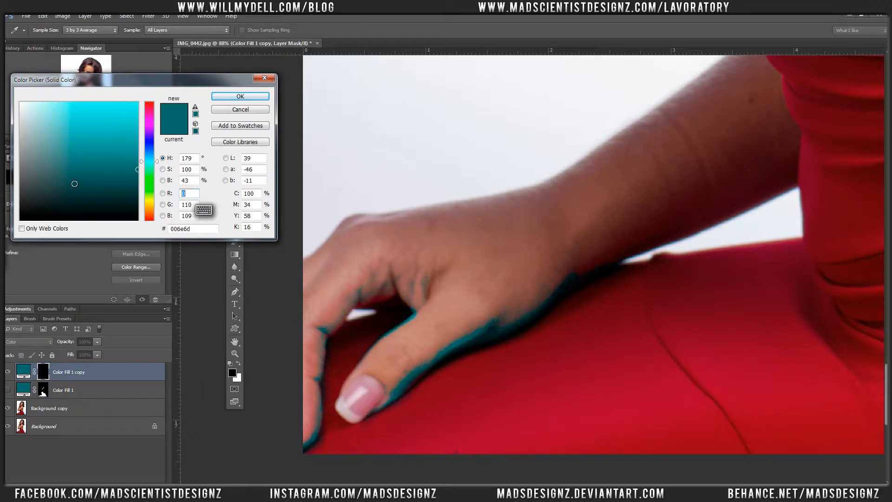
click(45, 178)
click(32, 177)
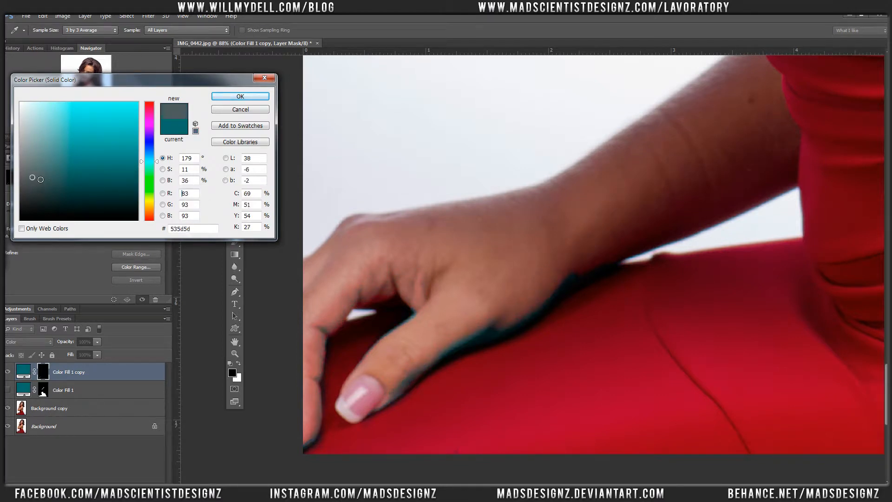
click(240, 111)
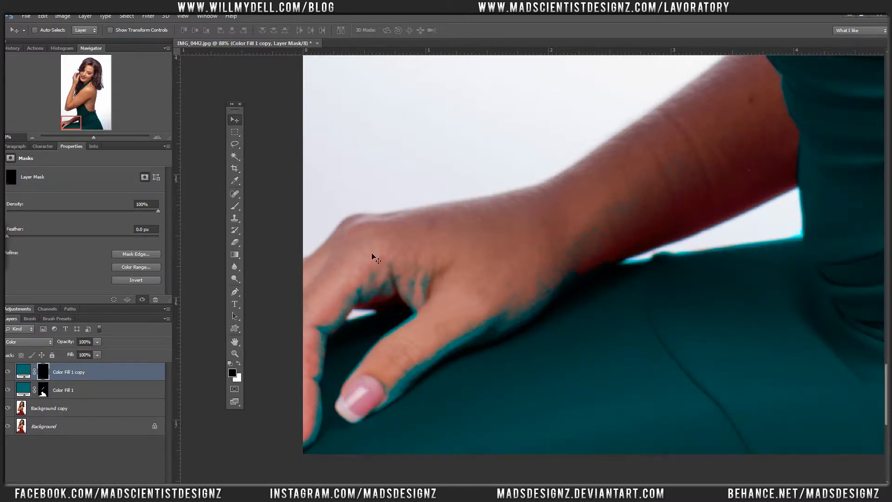
Set the copied fill layer's color to the dark grey 313838
double_click(24, 371)
click(45, 189)
click(37, 193)
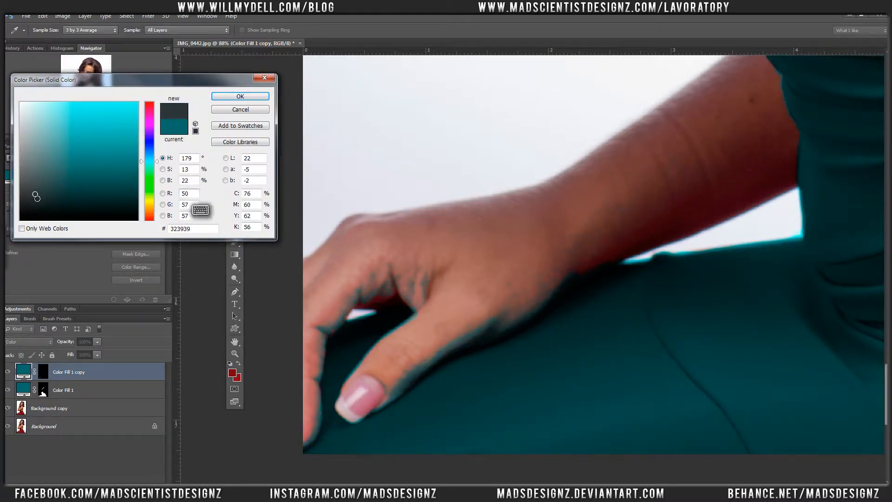
click(28, 200)
click(36, 201)
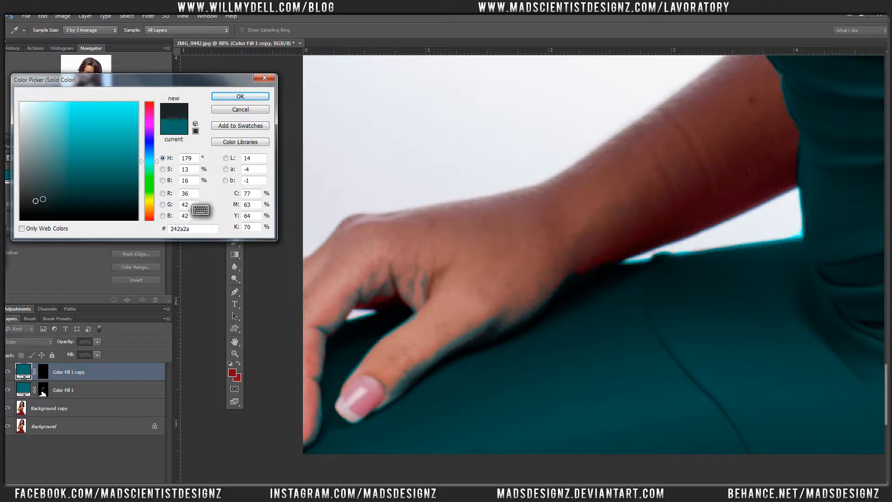
click(28, 198)
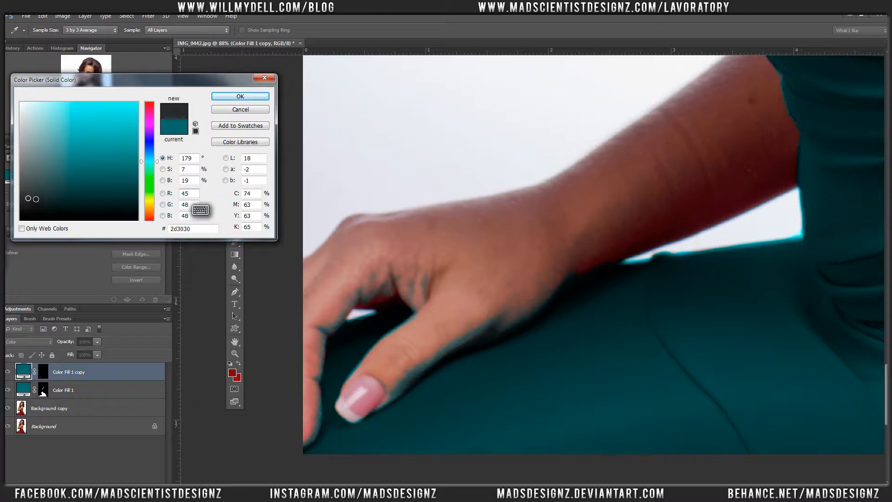
key(Return)
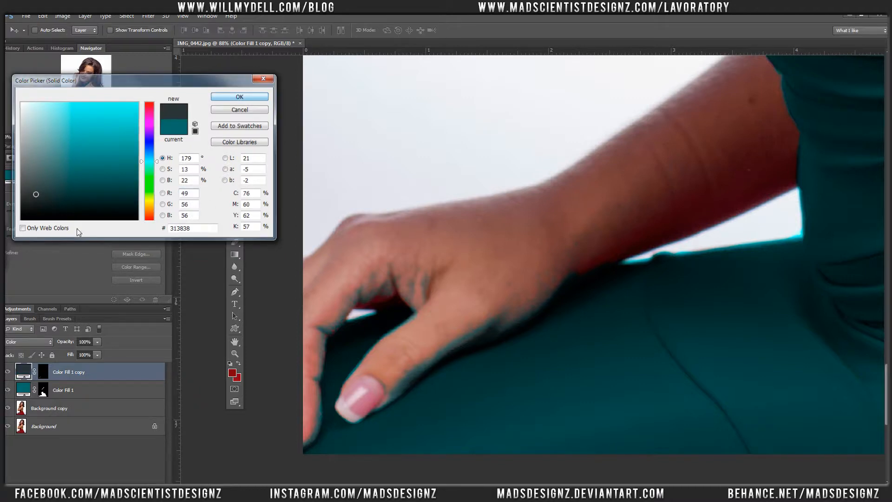
Lower the copied fill layer's opacity to 35% and try the Hue blending mode before returning to Color
click(98, 342)
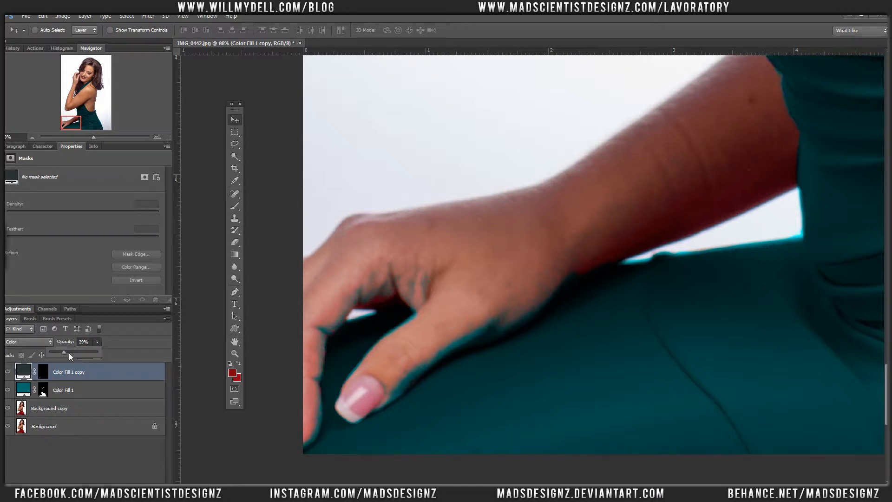
drag(69, 353, 66, 350)
click(31, 341)
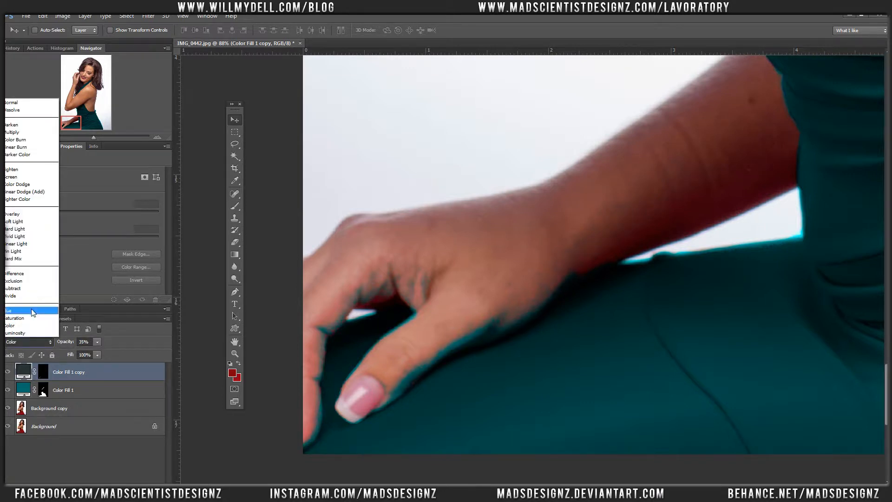
click(31, 310)
click(39, 342)
click(38, 311)
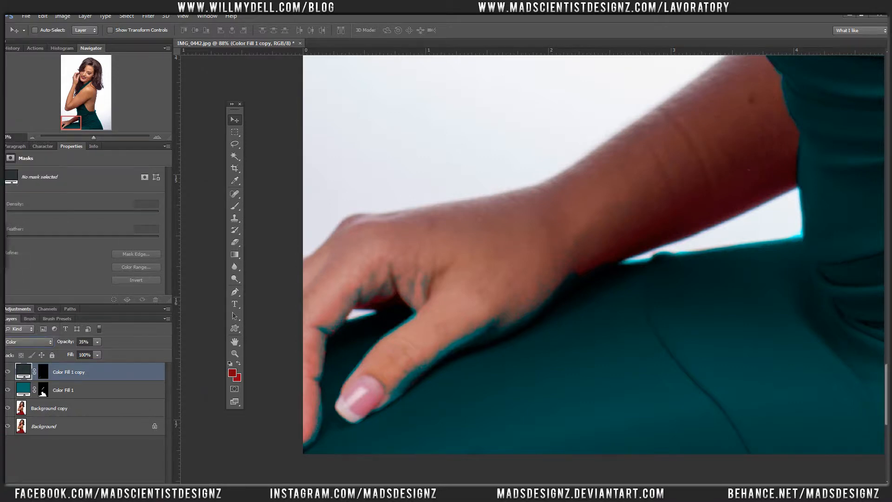
Compare the hand area with each fill layer shown and hidden, examine both layer masks, and leave the darker copy hidden
click(11, 374)
click(8, 371)
click(8, 371)
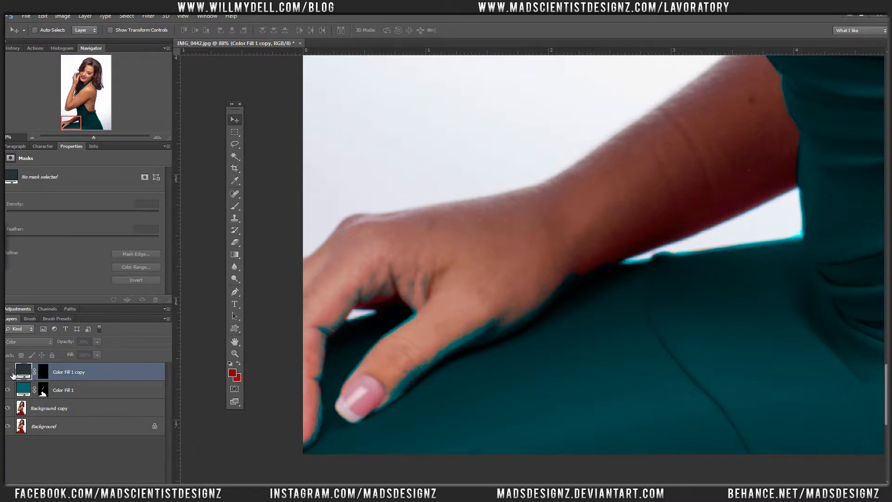
click(10, 372)
click(8, 372)
alt+click(43, 392)
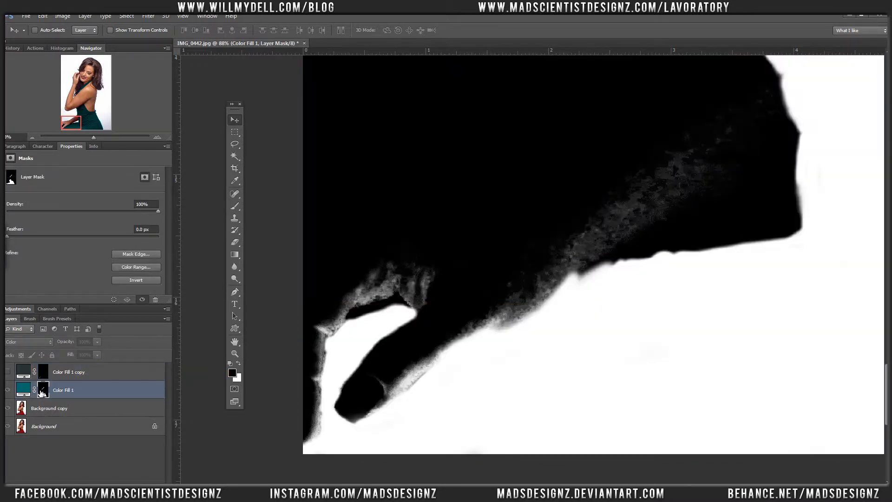
click(43, 377)
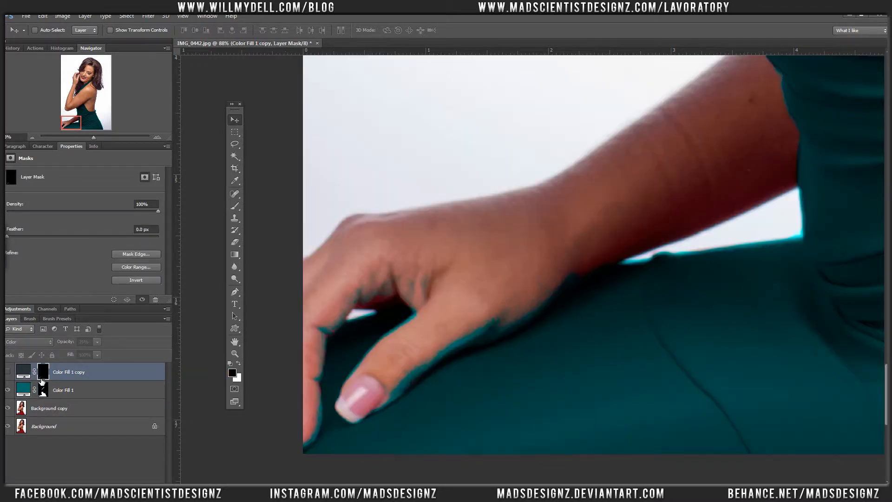
click(8, 372)
click(8, 390)
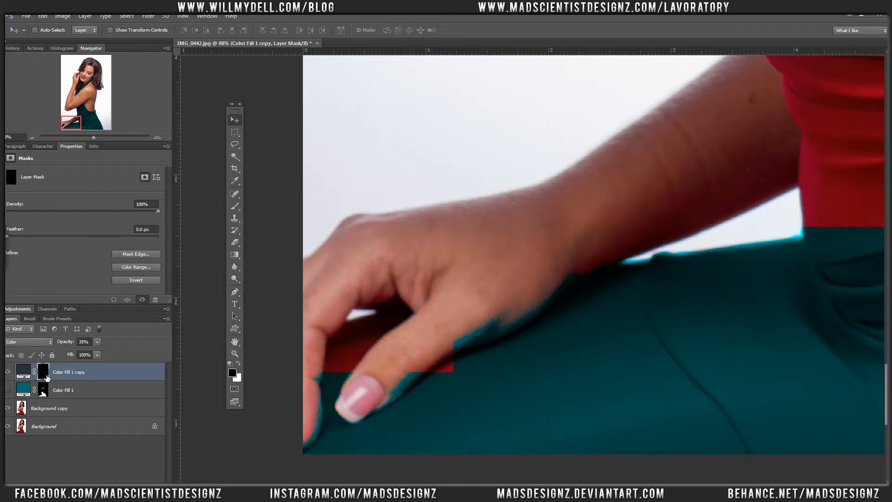
alt+click(43, 376)
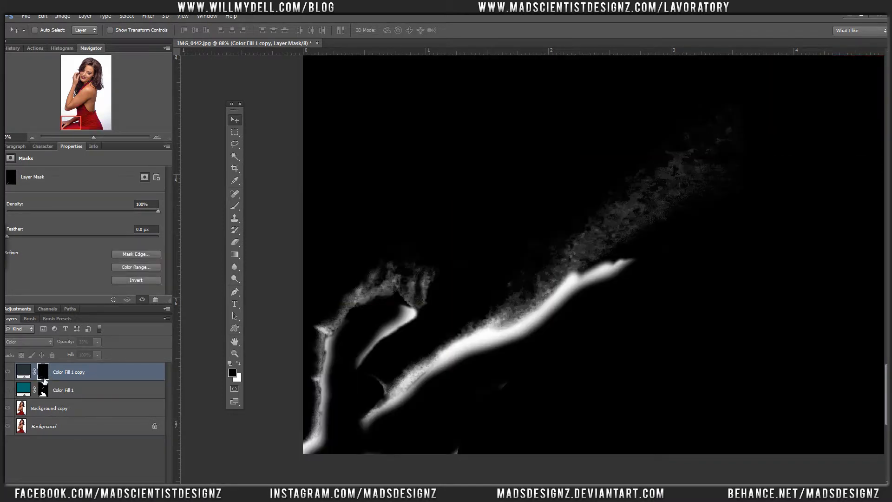
alt+click(43, 377)
click(8, 371)
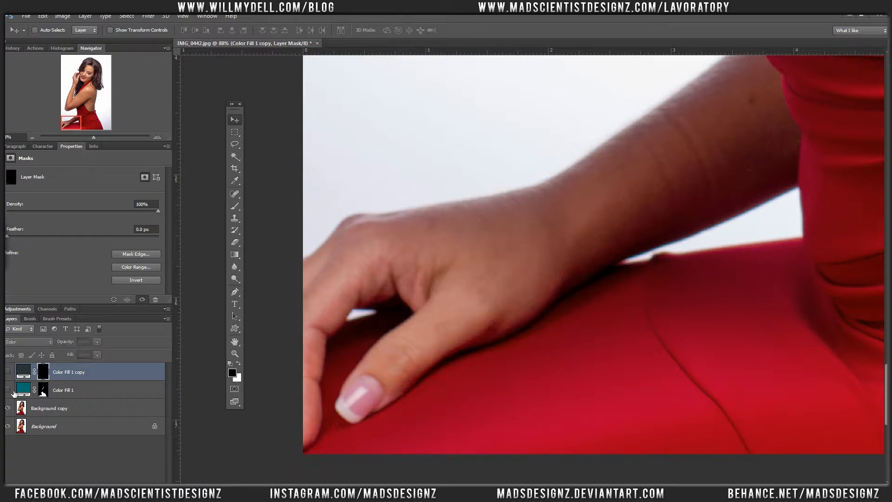
click(8, 390)
Try brushing black over the grey finger areas in Color Fill 1's mask with the 94 px brush, and undo the strokes
alt+click(43, 391)
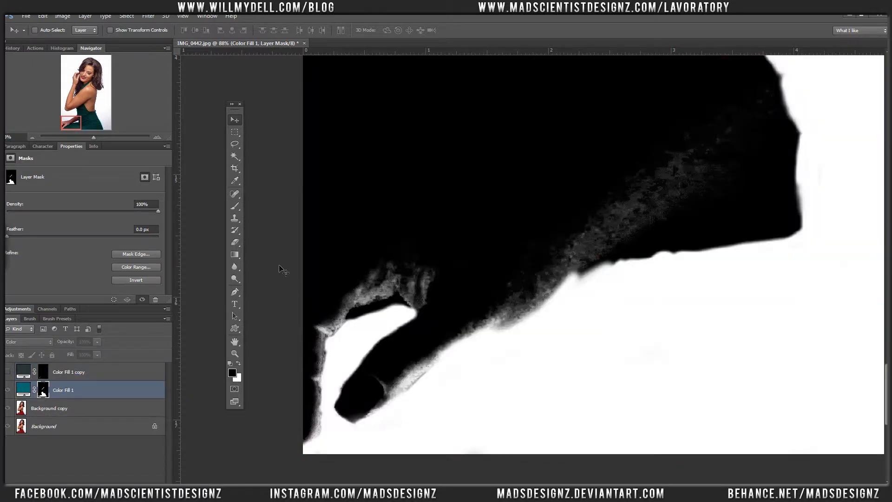
key(b)
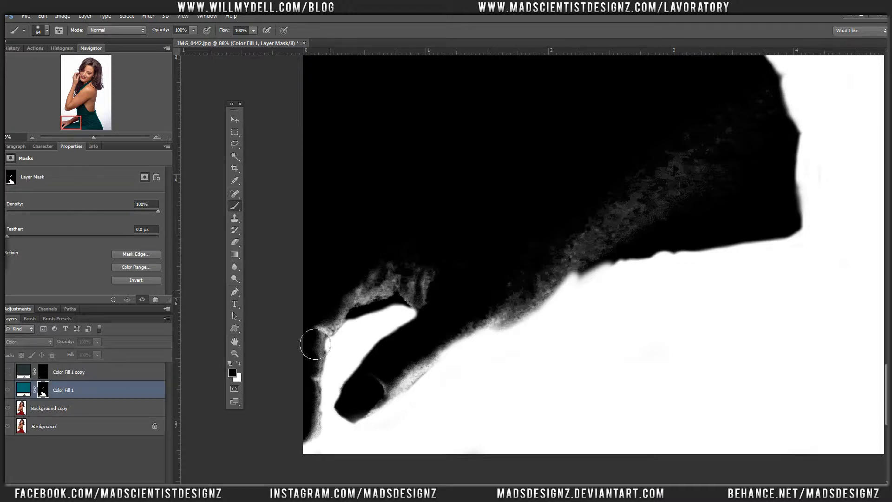
mouse_move(331, 338)
mouse_down()
mouse_move(320, 435)
mouse_move(318, 393)
mouse_up()
mouse_move(339, 313)
mouse_down()
mouse_move(334, 343)
mouse_move(350, 320)
mouse_up()
drag(376, 289, 362, 295)
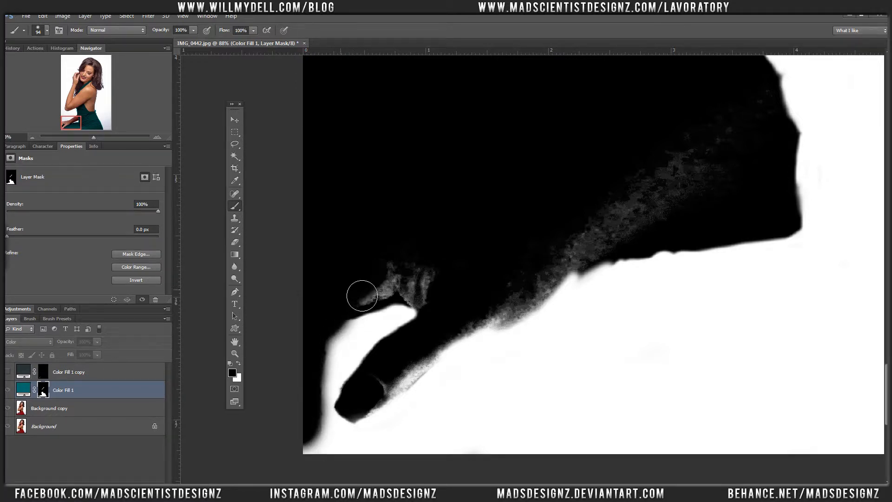
key(ctrl+alt+z)
key(ctrl+alt+z)
key(ctrl+alt+z)
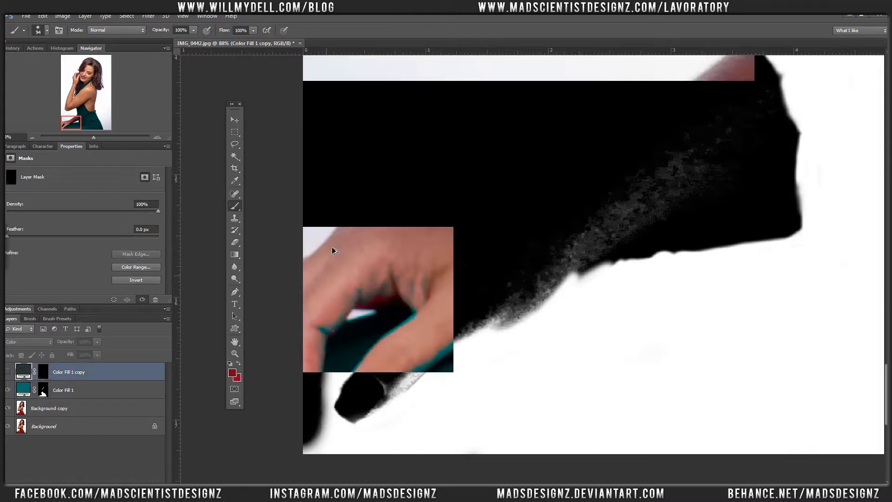
Brush black with a 31 px brush on Color Fill 1's mask along the fingers, thumb and lower edge of the resting hand
click(44, 390)
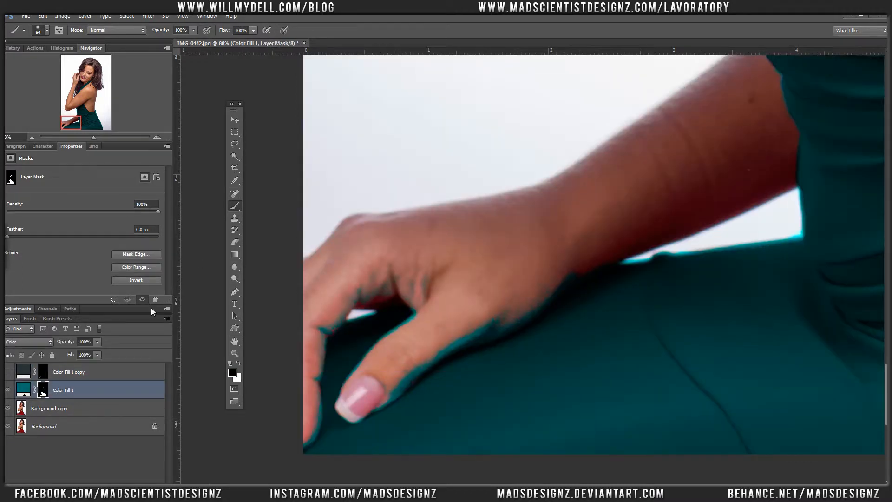
key(v)
right_click(391, 252)
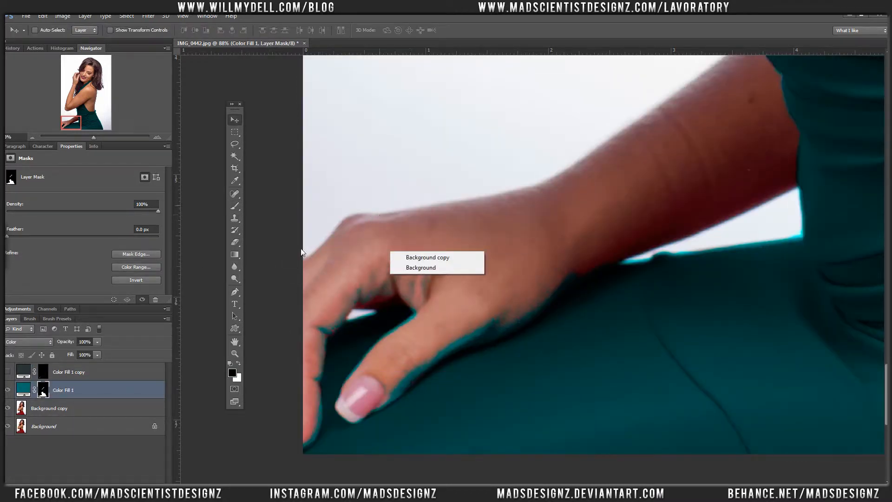
click(231, 209)
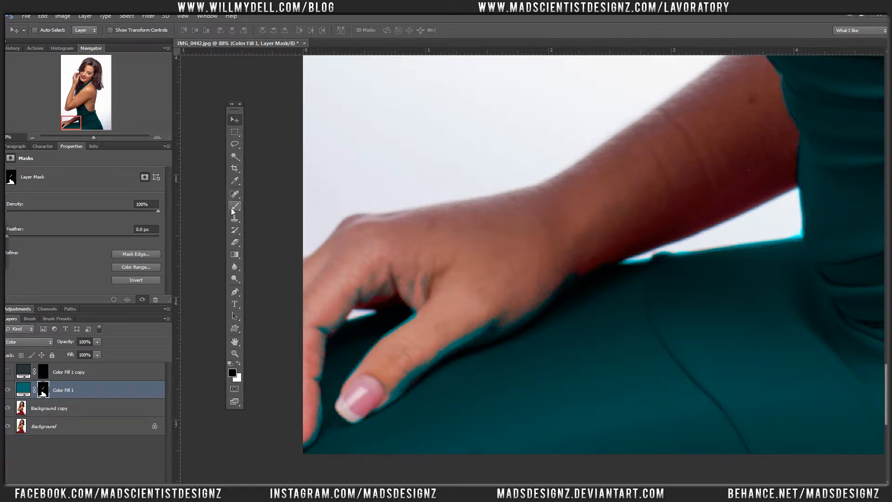
click(231, 209)
right_click(440, 196)
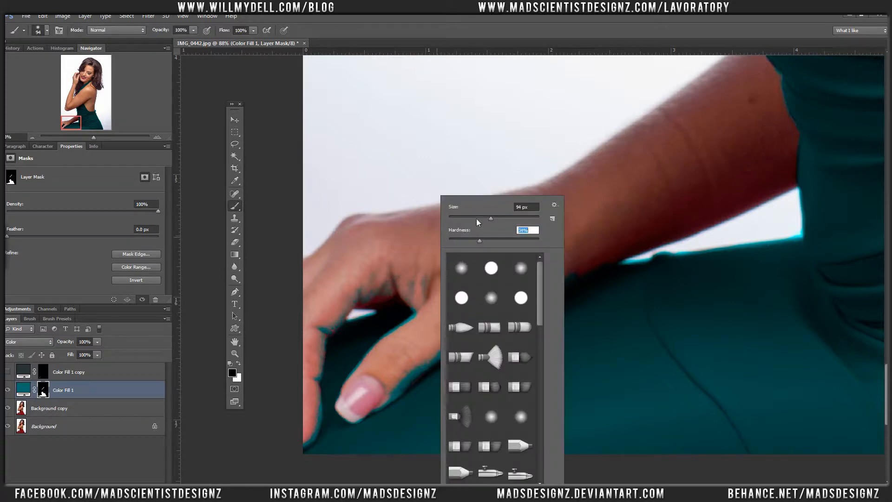
click(464, 218)
click(321, 372)
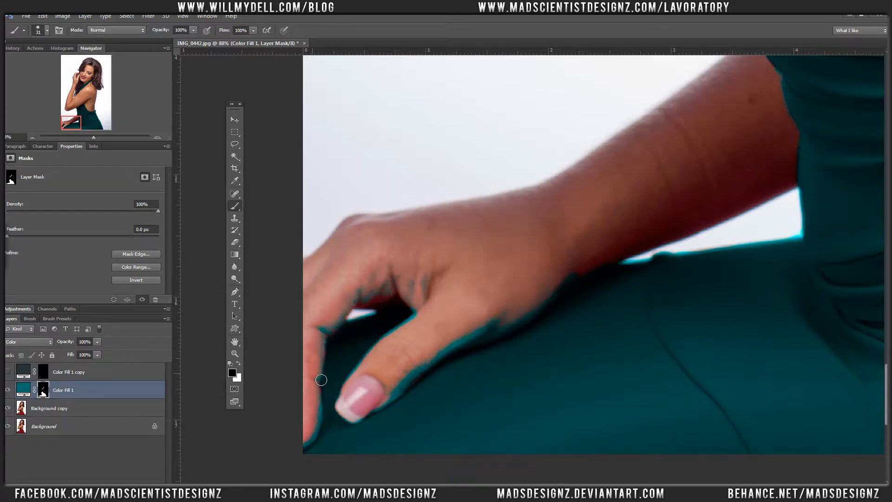
mouse_move(321, 380)
mouse_down()
mouse_move(329, 327)
mouse_move(339, 332)
mouse_move(365, 292)
mouse_move(368, 305)
mouse_move(400, 290)
mouse_move(376, 287)
mouse_move(423, 298)
mouse_up()
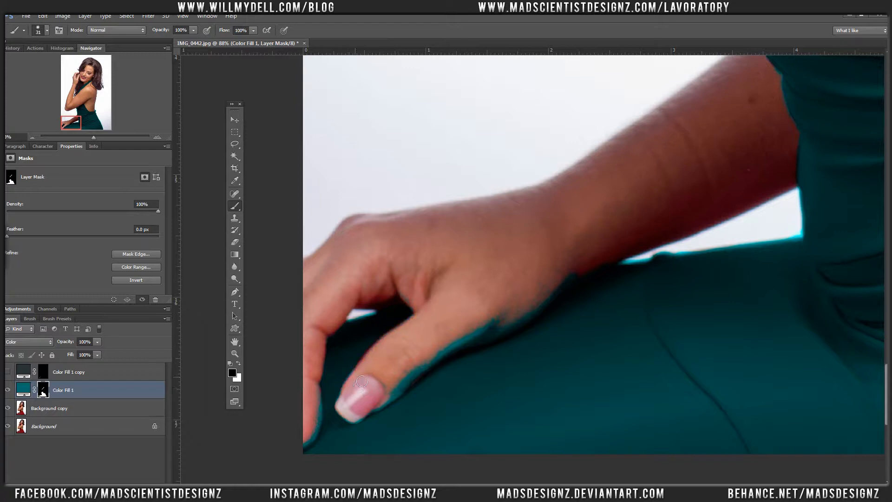
drag(319, 408, 307, 455)
mouse_move(356, 422)
mouse_down()
mouse_move(472, 340)
mouse_move(494, 332)
mouse_move(466, 347)
mouse_move(525, 328)
mouse_move(488, 345)
mouse_move(503, 317)
mouse_move(523, 327)
mouse_move(578, 281)
mouse_move(510, 309)
mouse_up()
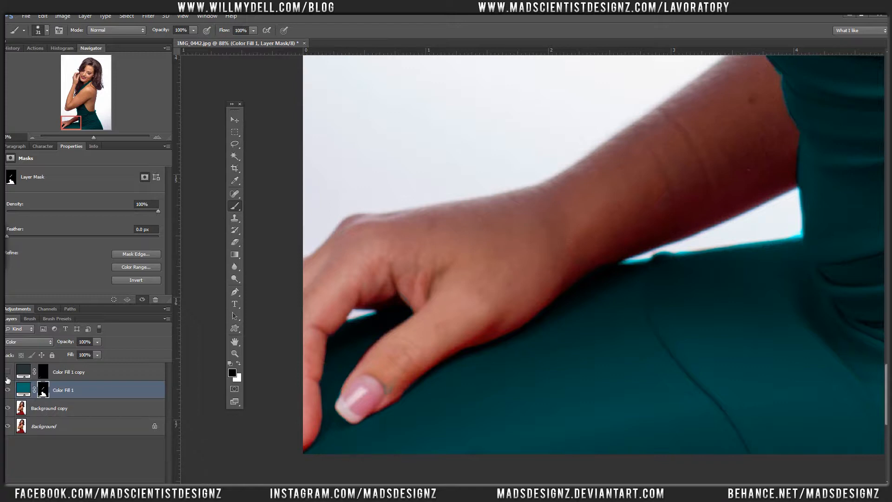
Show the darker fill copy at 100% opacity and brush white into its mask along the gap between the fingers and thumb
click(74, 378)
drag(71, 343, 130, 343)
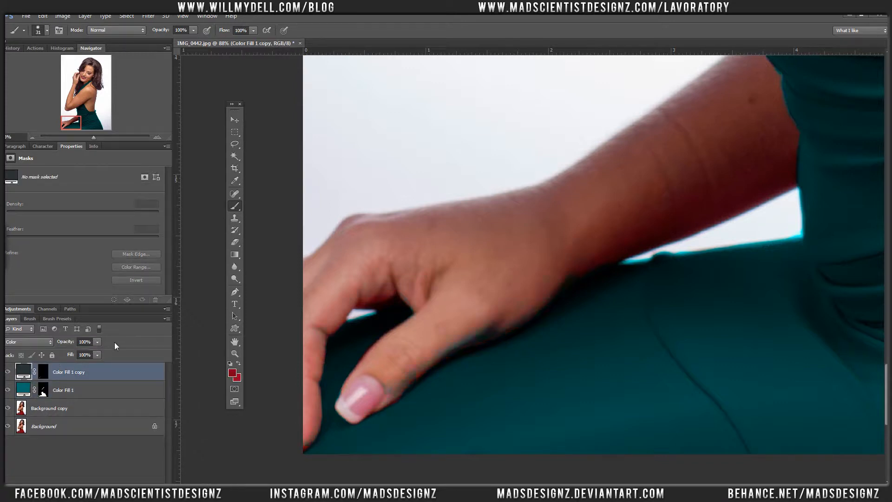
click(9, 373)
click(42, 390)
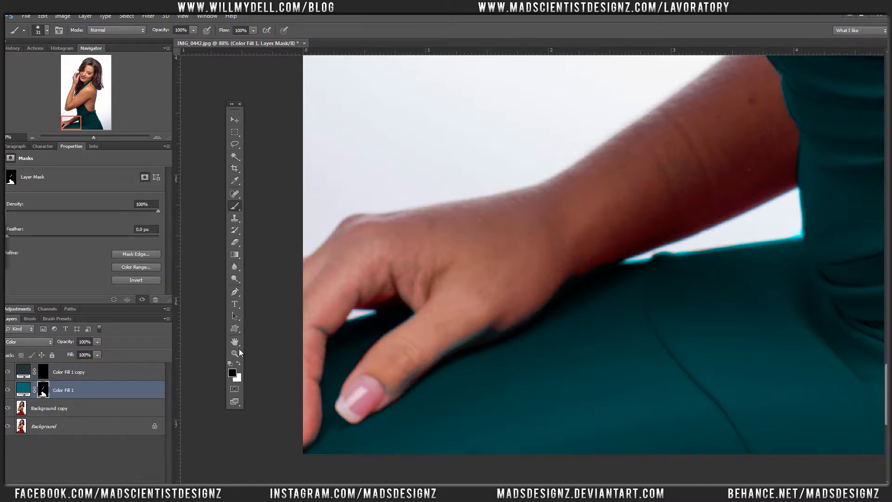
click(231, 364)
click(62, 368)
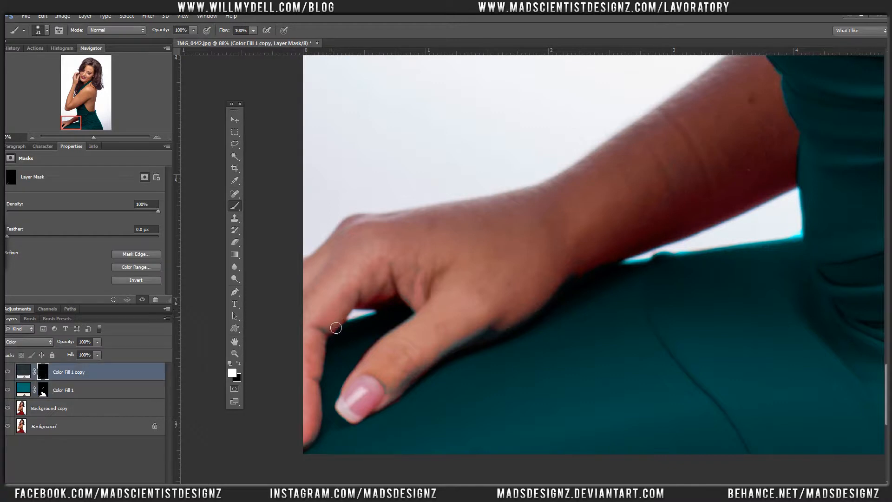
mouse_move(336, 328)
mouse_down()
mouse_move(332, 336)
mouse_move(347, 317)
mouse_move(327, 351)
mouse_up()
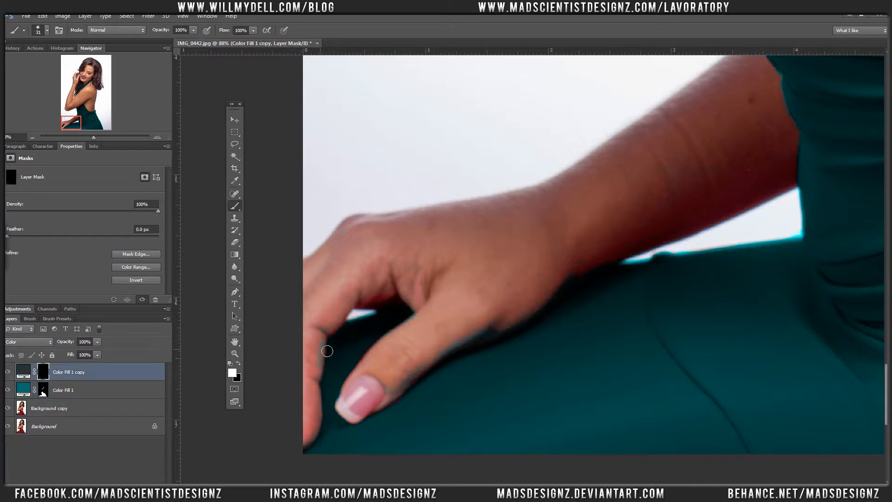
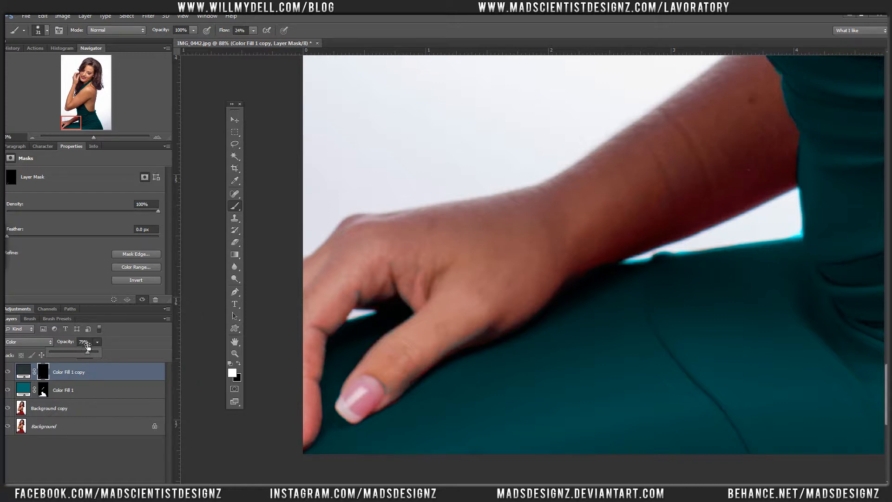
Set the darker fill copy's opacity to 79% and fit the whole image in view
click(126, 348)
click(107, 369)
key(ctrl+0)
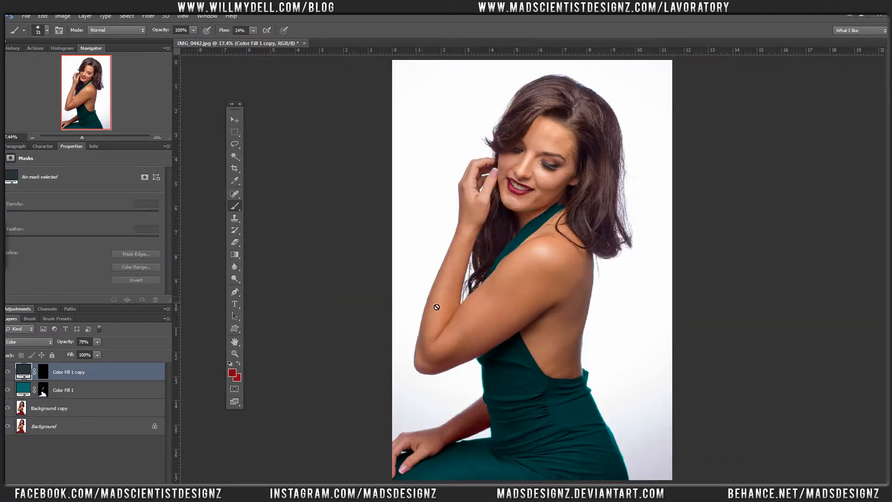
Compare the underarm edge with the original, and brush black at 24% flow on Color Fill 1's mask where the arm meets the dress
drag(465, 340, 519, 388)
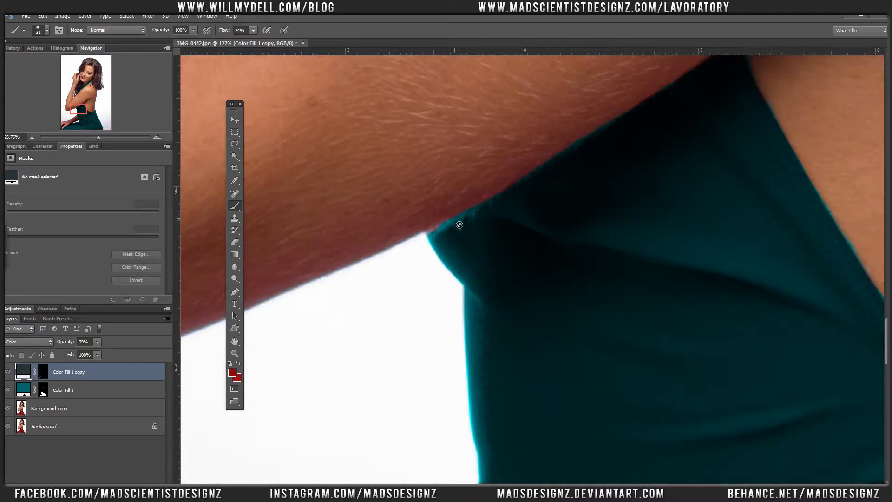
click(8, 407)
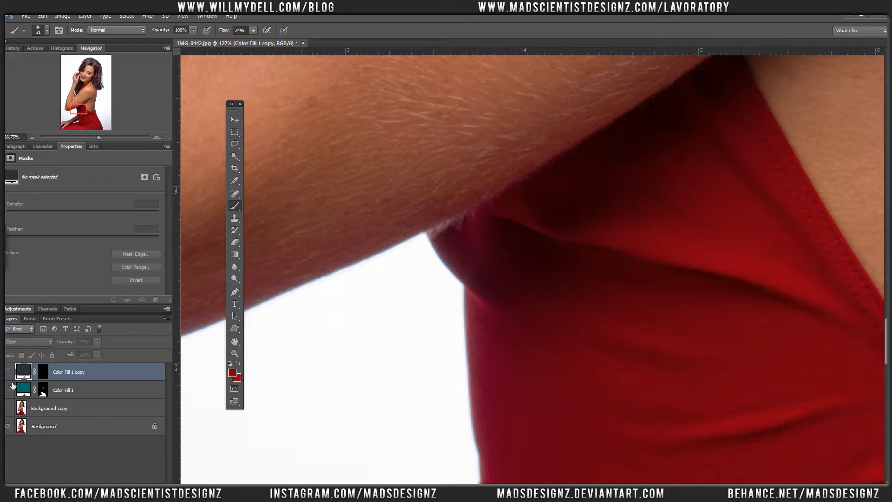
drag(11, 372, 13, 393)
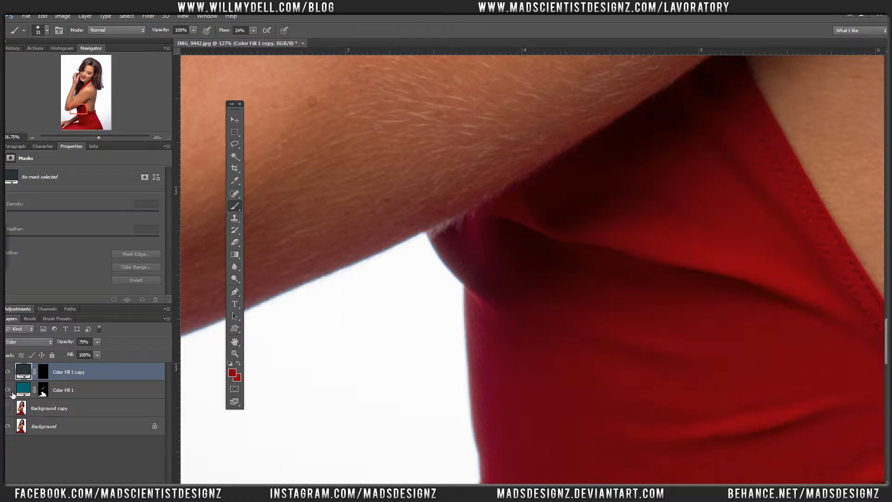
click(43, 372)
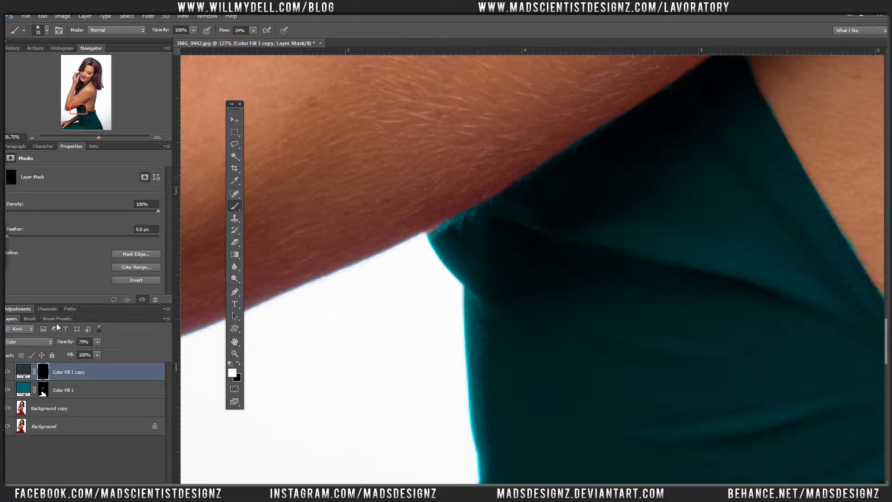
click(43, 390)
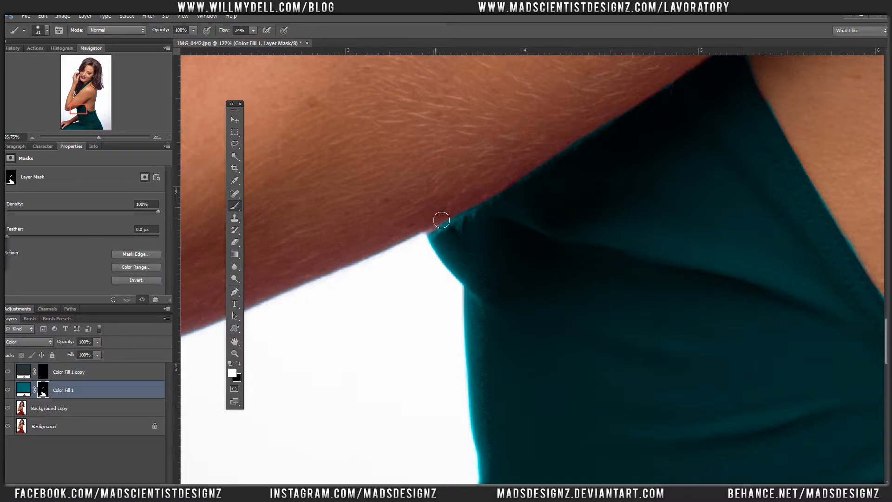
key(x)
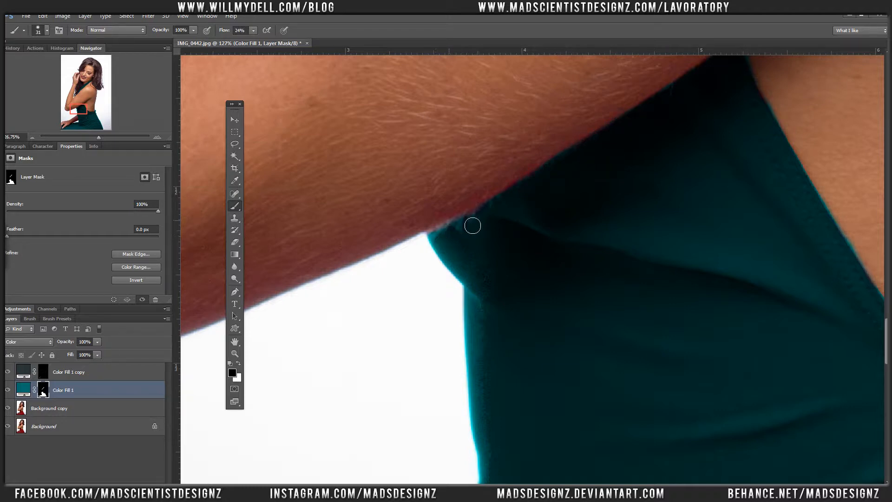
key(x)
key(x)
drag(527, 172, 438, 251)
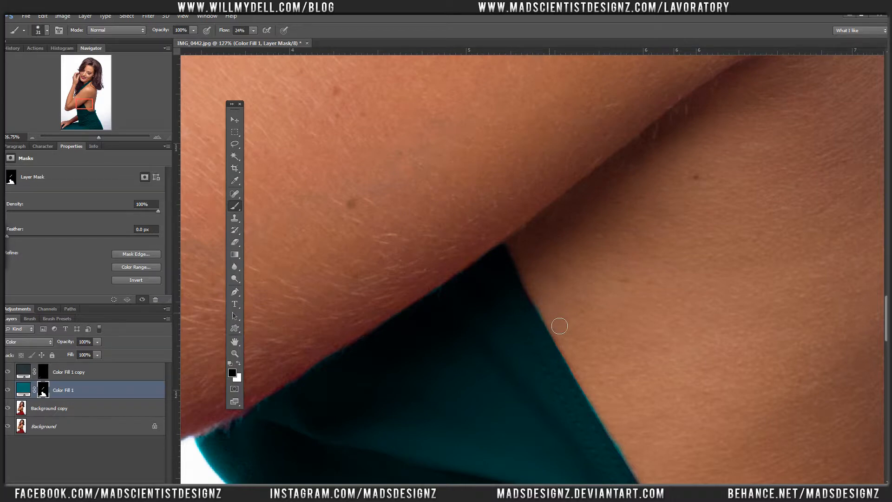
key(x)
key(x)
drag(508, 351, 448, 143)
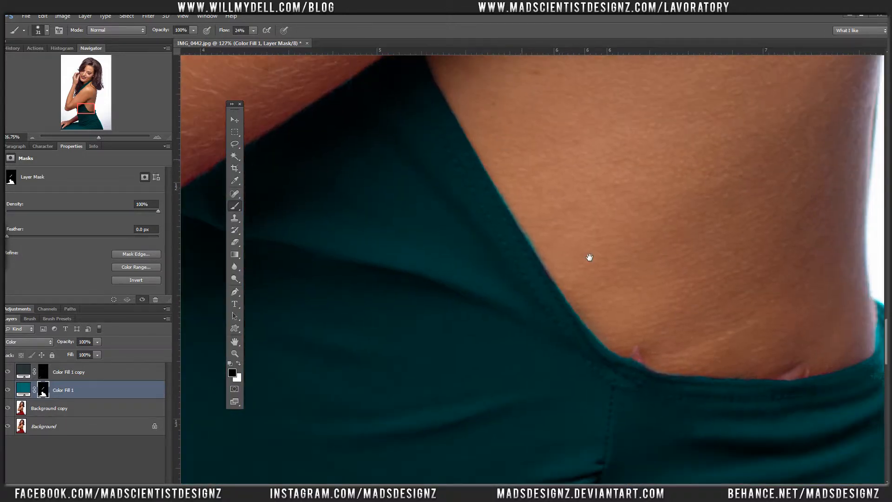
drag(589, 257, 432, 161)
drag(640, 305, 512, 250)
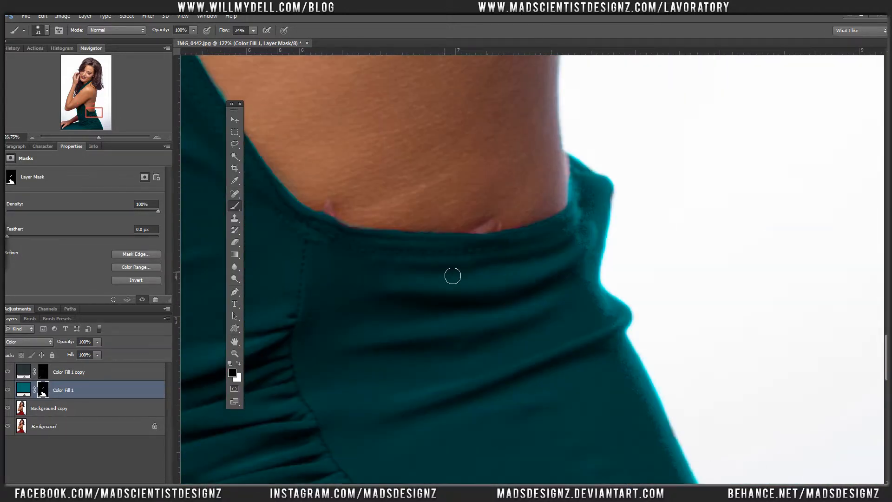
key(ctrl+0)
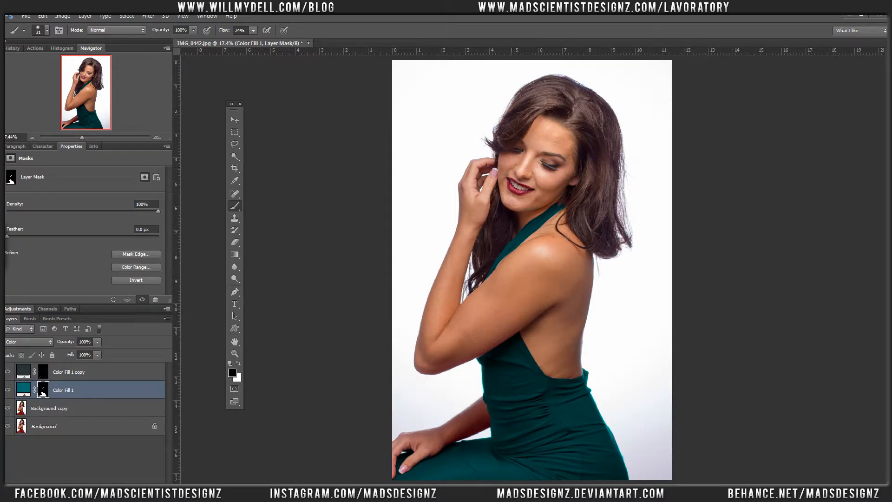
Add a Solid Color fill layer in muted blue #404c63 above Color Fill 1 copy
click(236, 122)
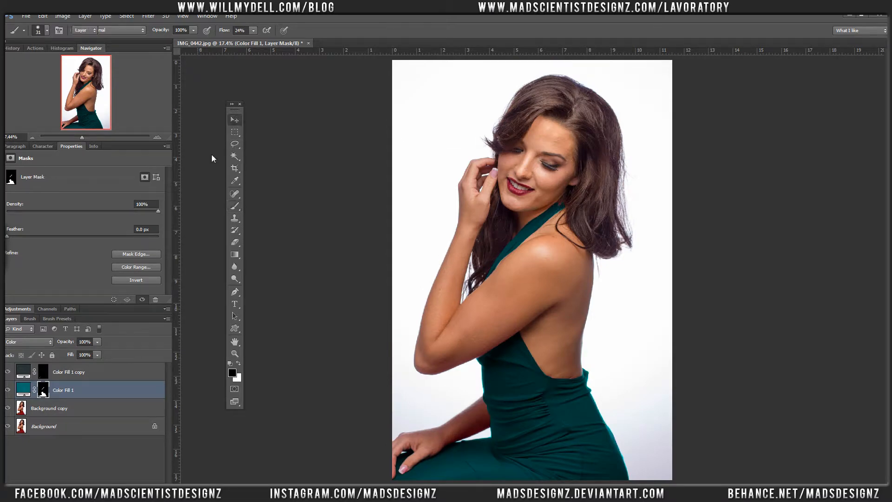
click(101, 374)
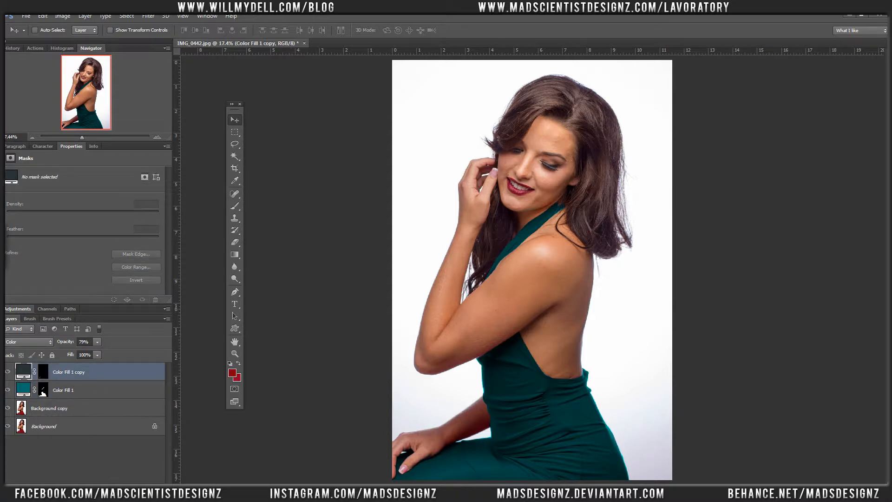
click(115, 488)
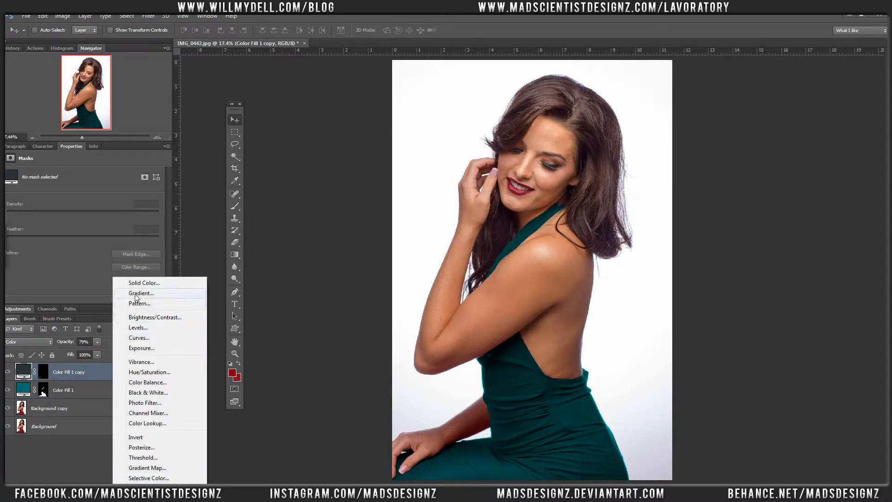
click(143, 284)
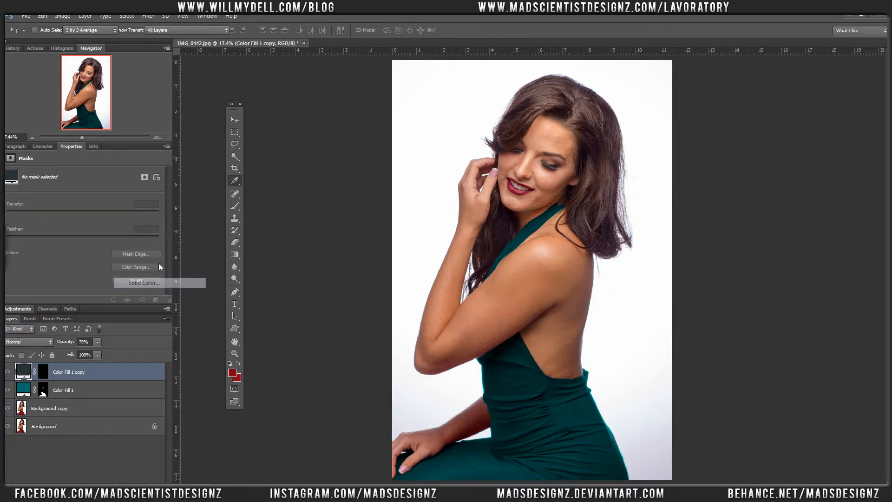
click(147, 175)
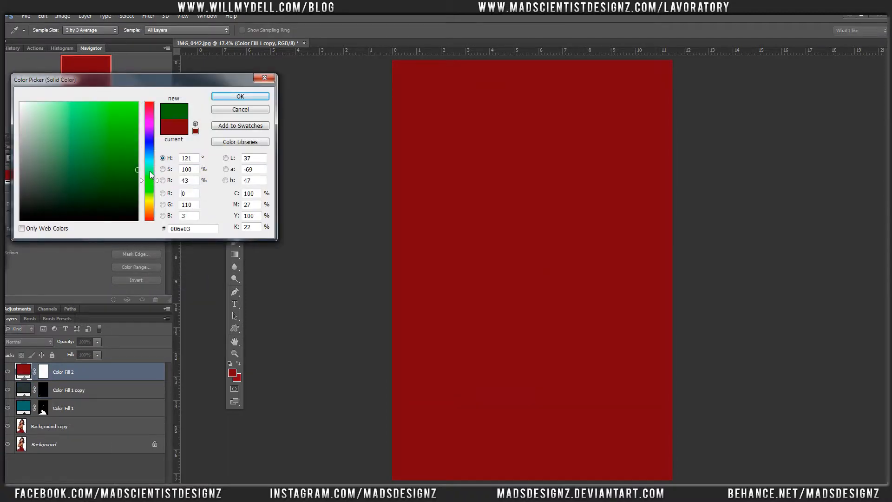
click(149, 148)
click(75, 170)
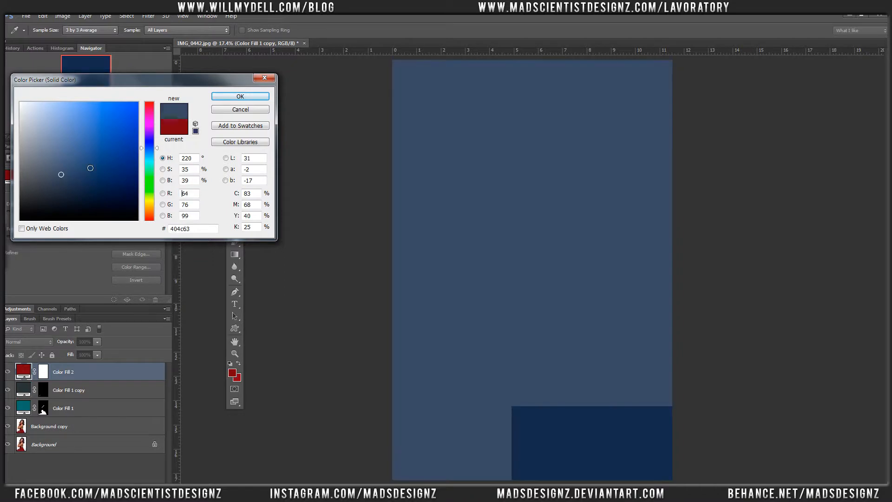
click(241, 96)
Invert the mask of the new blue fill layer to hide its colour
key(v)
click(49, 370)
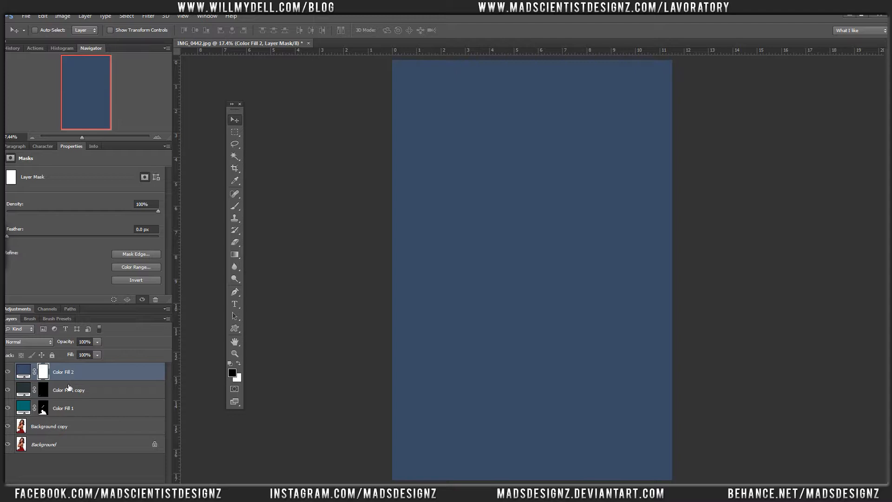
key(ctrl+i)
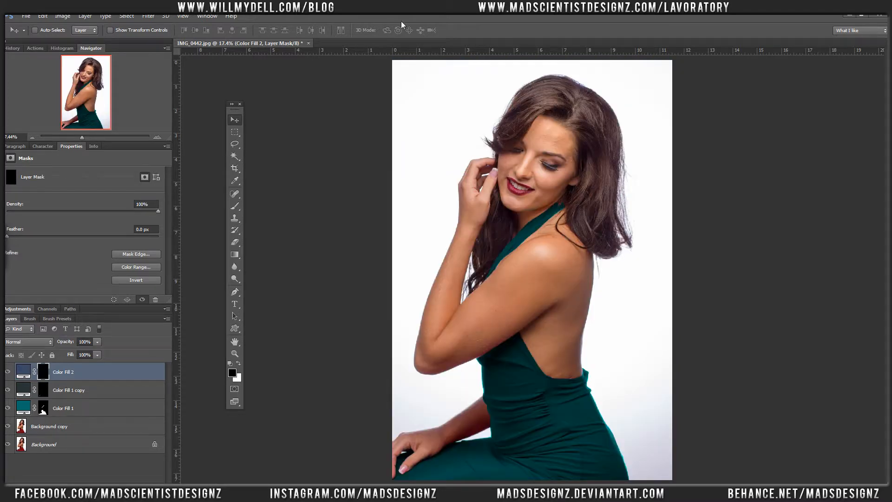
Brush white on the blue fill layer's mask over the entire lower lip and set the layer's blend mode to Color
drag(494, 165, 565, 218)
click(234, 206)
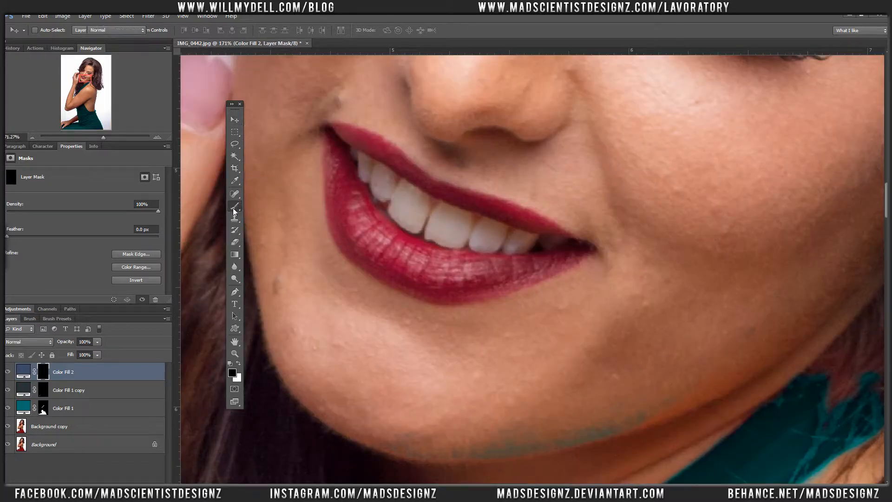
click(238, 363)
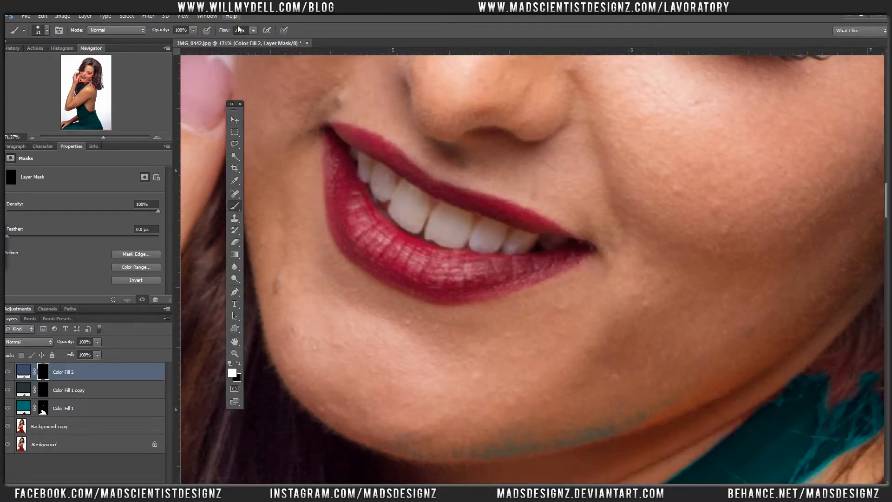
drag(339, 148, 371, 215)
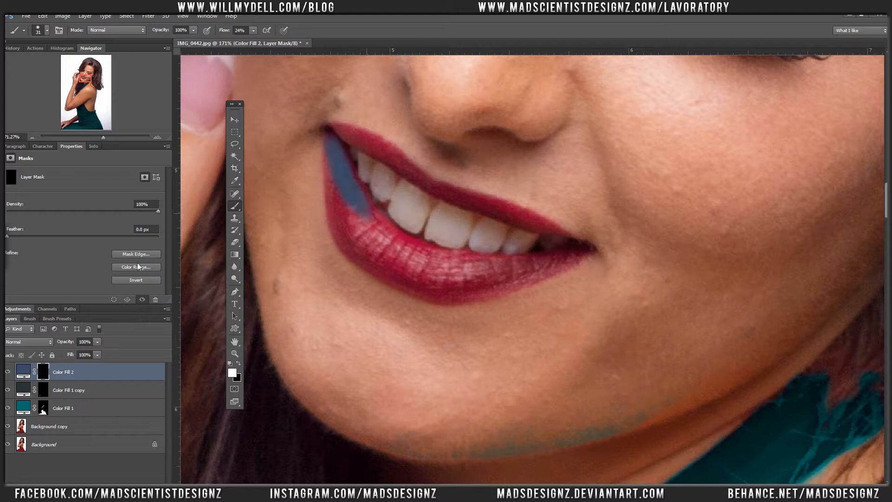
click(47, 342)
click(47, 333)
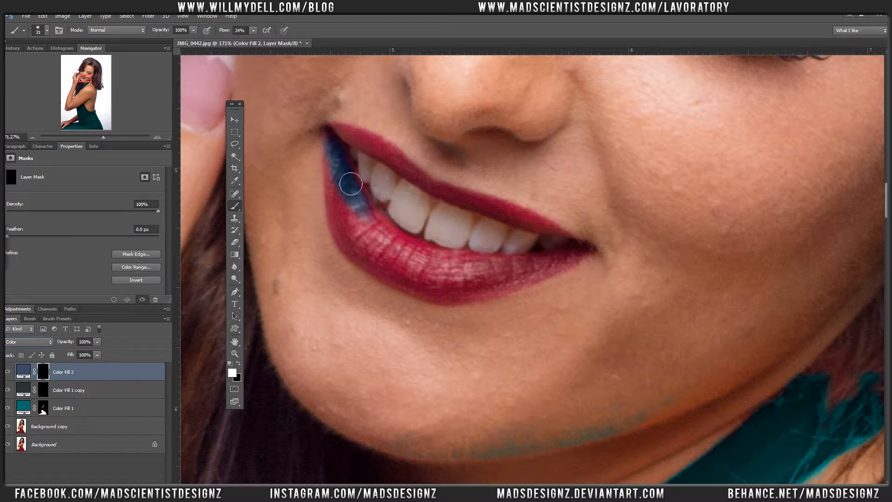
mouse_move(351, 184)
mouse_down()
mouse_move(368, 259)
mouse_move(348, 224)
mouse_move(364, 256)
mouse_move(360, 232)
mouse_move(379, 227)
mouse_move(368, 203)
mouse_move(384, 230)
mouse_move(360, 176)
mouse_move(365, 224)
mouse_move(358, 252)
mouse_move(353, 203)
mouse_move(355, 251)
mouse_move(348, 181)
mouse_move(347, 215)
mouse_move(366, 266)
mouse_move(419, 291)
mouse_move(374, 237)
mouse_move(382, 221)
mouse_move(420, 267)
mouse_move(401, 285)
mouse_move(386, 274)
mouse_move(430, 305)
mouse_move(502, 304)
mouse_move(470, 306)
mouse_move(444, 293)
mouse_move(416, 253)
mouse_move(434, 262)
mouse_move(397, 235)
mouse_move(409, 273)
mouse_move(470, 290)
mouse_move(449, 305)
mouse_move(466, 307)
mouse_move(458, 308)
mouse_move(367, 259)
mouse_move(458, 305)
mouse_move(508, 294)
mouse_move(470, 270)
mouse_move(430, 263)
mouse_move(435, 274)
mouse_move(506, 282)
mouse_move(469, 272)
mouse_move(525, 279)
mouse_move(497, 275)
mouse_move(588, 264)
mouse_move(509, 292)
mouse_move(525, 291)
mouse_move(535, 287)
mouse_move(491, 302)
mouse_up()
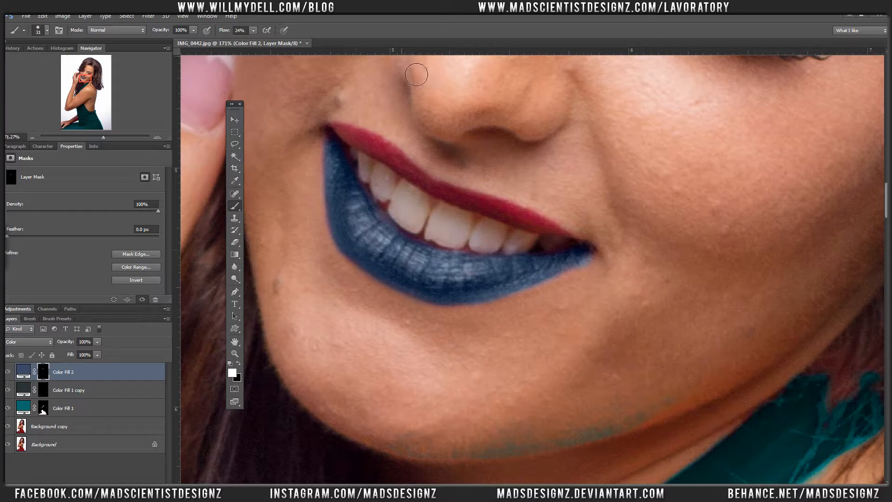
Try green and teal hues for the lip fill layer, and set its colour to dark teal #013333 sampled from the dress
click(238, 119)
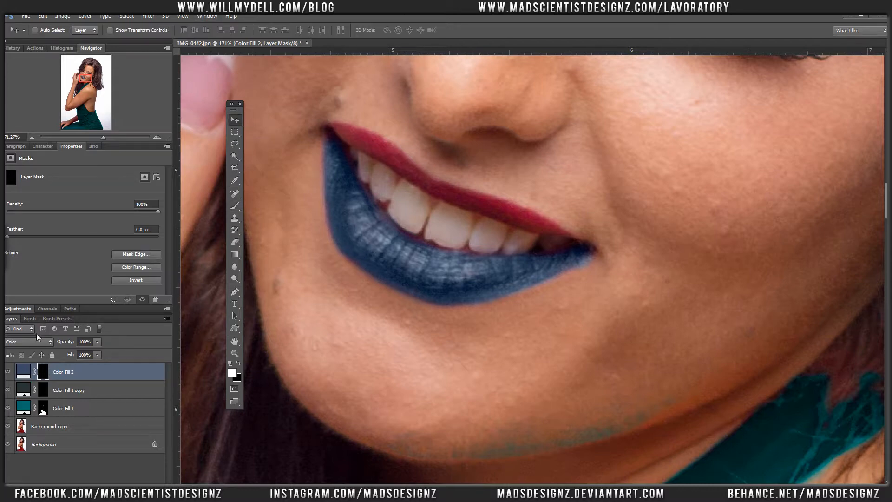
double_click(28, 372)
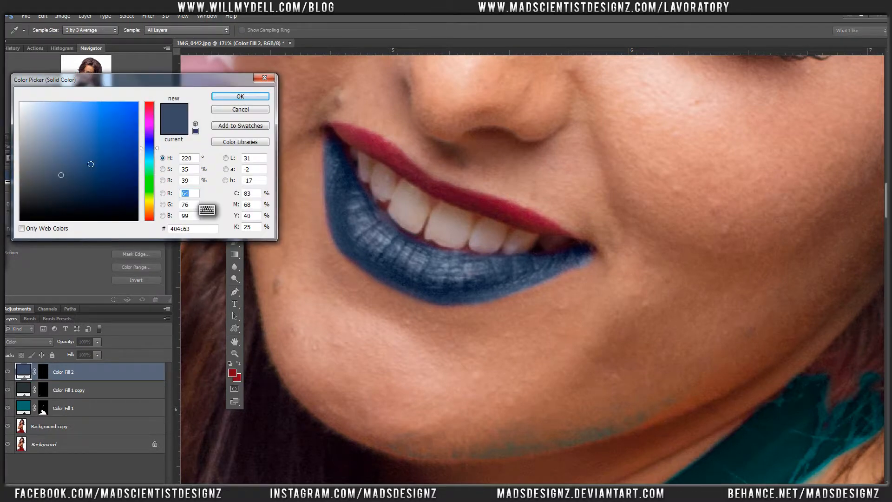
click(51, 178)
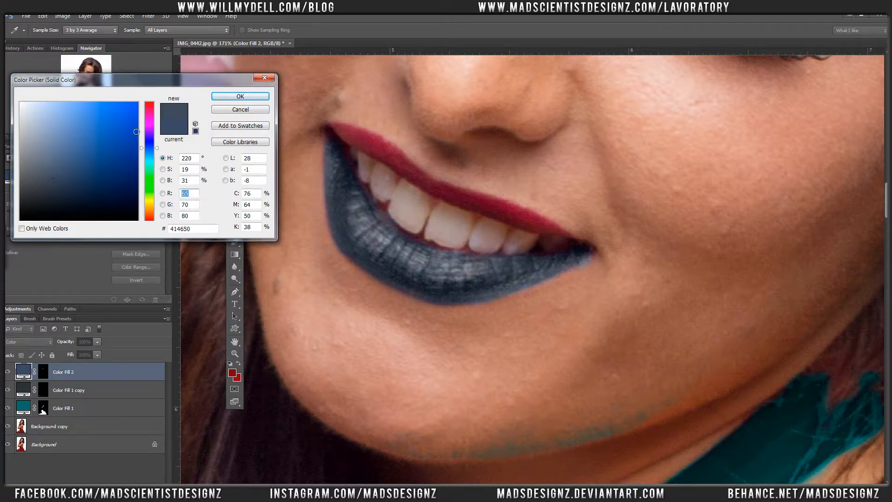
click(149, 178)
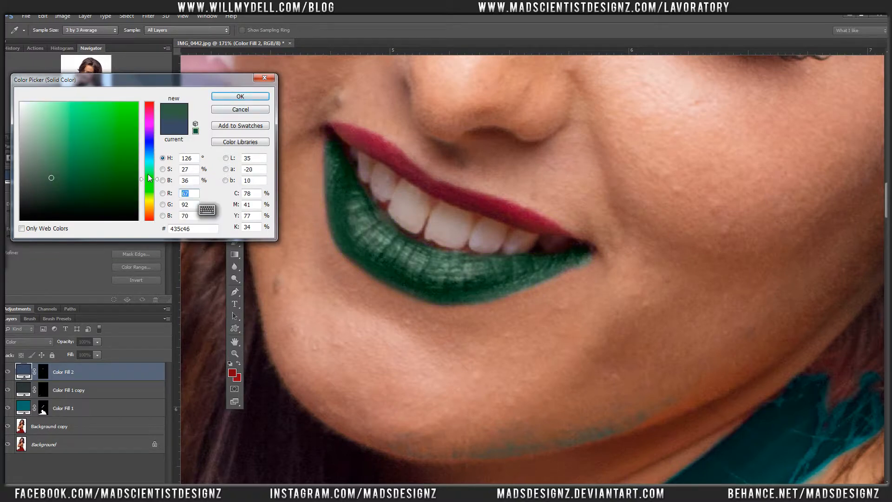
click(150, 158)
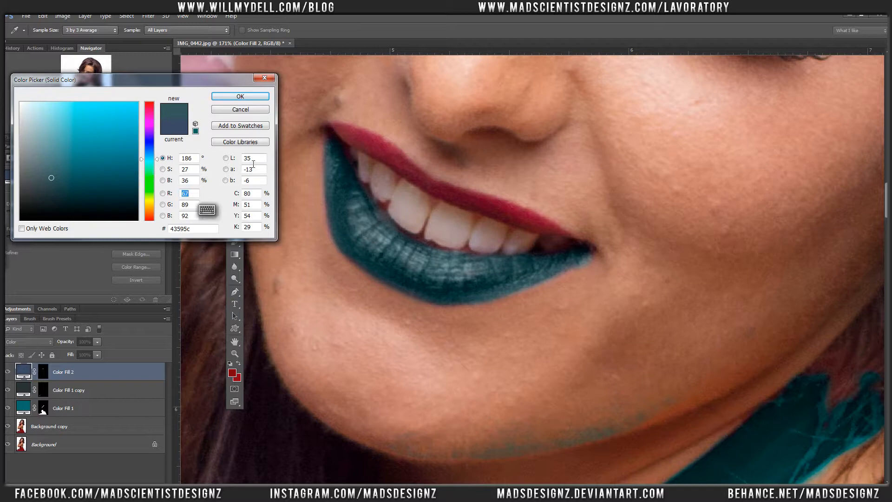
click(353, 245)
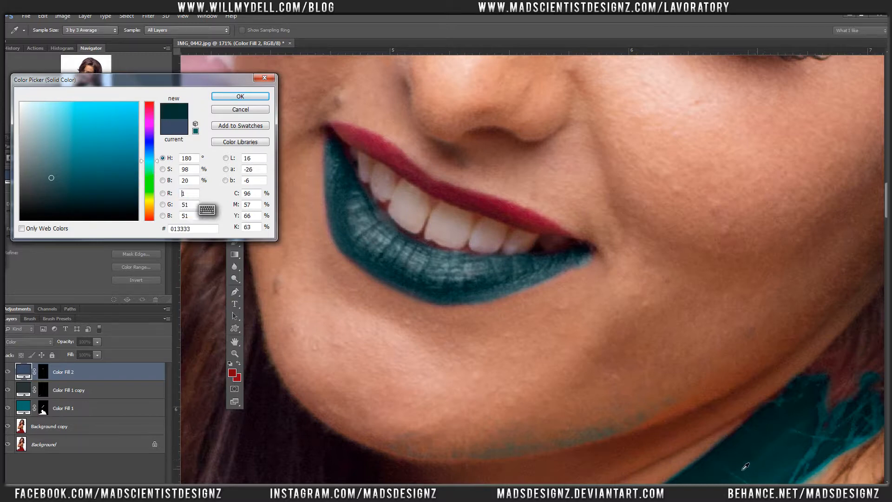
click(239, 96)
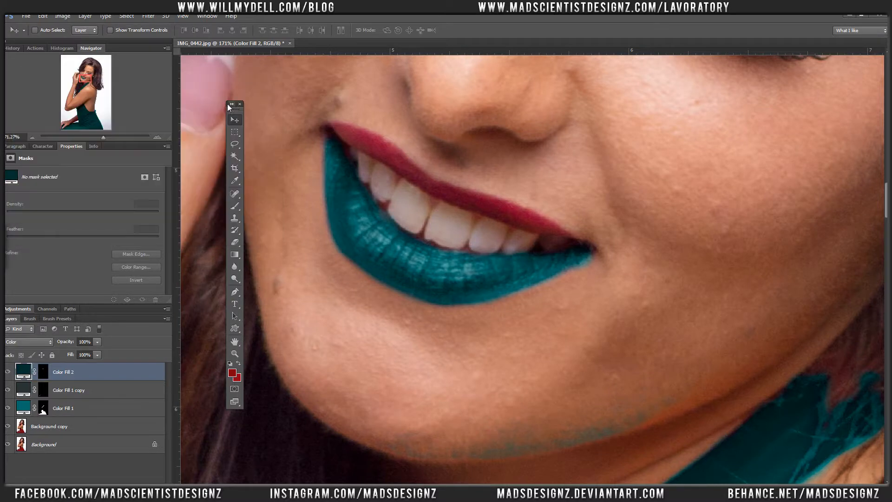
Brush white on the lip fill layer's mask over the upper lip, and clear colour spill along its upper edge with black
key(ctrl+0)
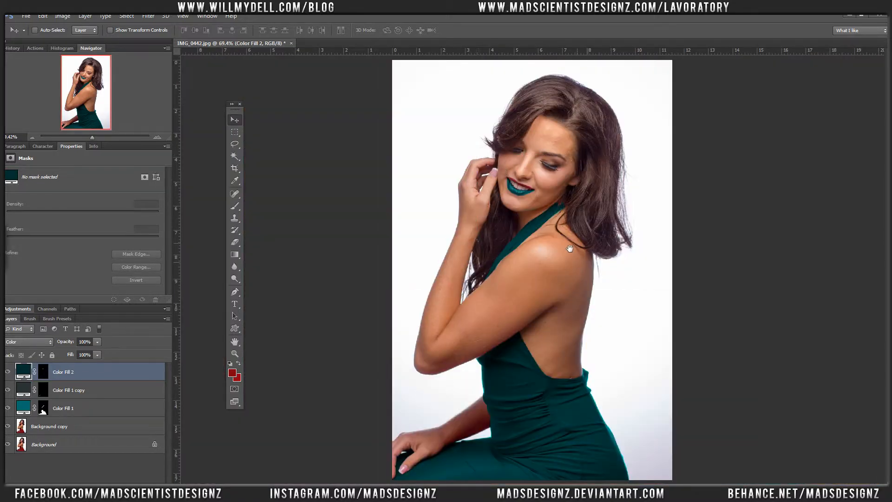
drag(442, 119, 570, 251)
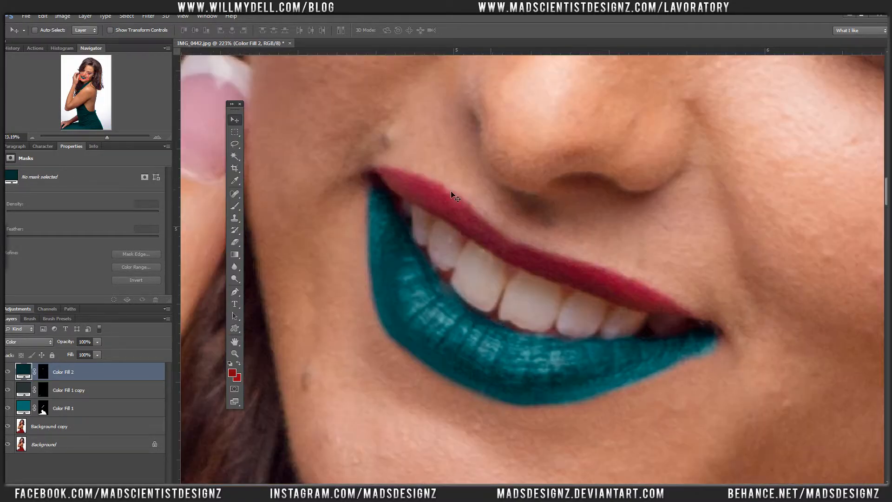
key(b)
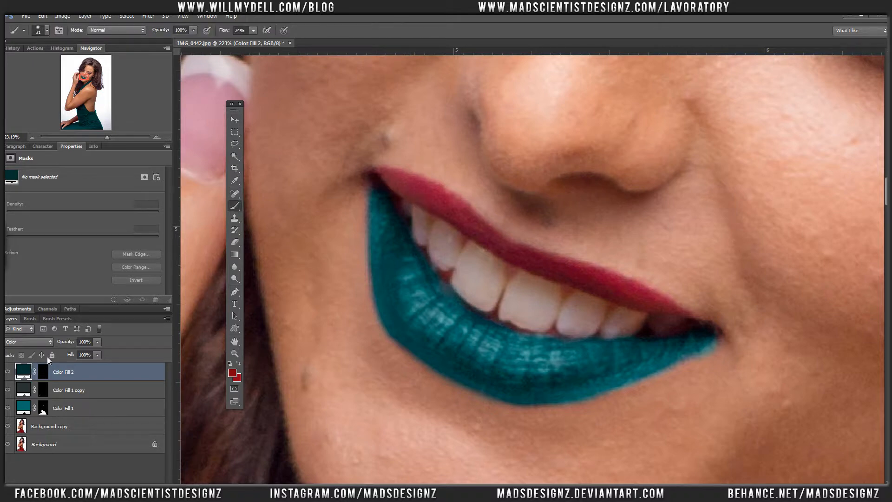
click(46, 373)
mouse_move(425, 189)
mouse_down()
mouse_move(402, 195)
mouse_move(442, 208)
mouse_move(392, 193)
mouse_move(463, 224)
mouse_move(428, 197)
mouse_move(522, 274)
mouse_move(570, 300)
mouse_move(558, 277)
mouse_move(545, 275)
mouse_move(503, 310)
mouse_move(526, 294)
mouse_move(492, 275)
mouse_move(543, 303)
mouse_move(494, 287)
mouse_move(577, 314)
mouse_move(526, 300)
mouse_move(550, 265)
mouse_up()
key(x)
key(x)
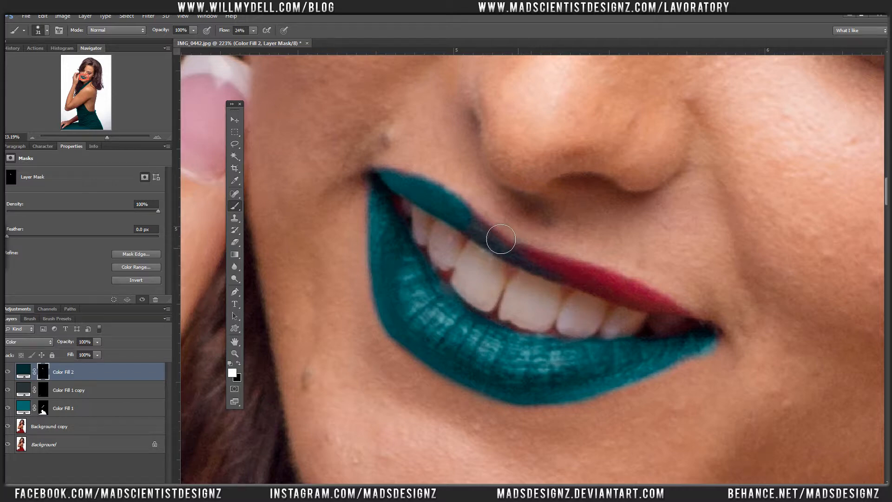
mouse_move(501, 239)
mouse_down()
mouse_move(546, 267)
mouse_move(535, 243)
mouse_move(549, 276)
mouse_up()
key(x)
key(x)
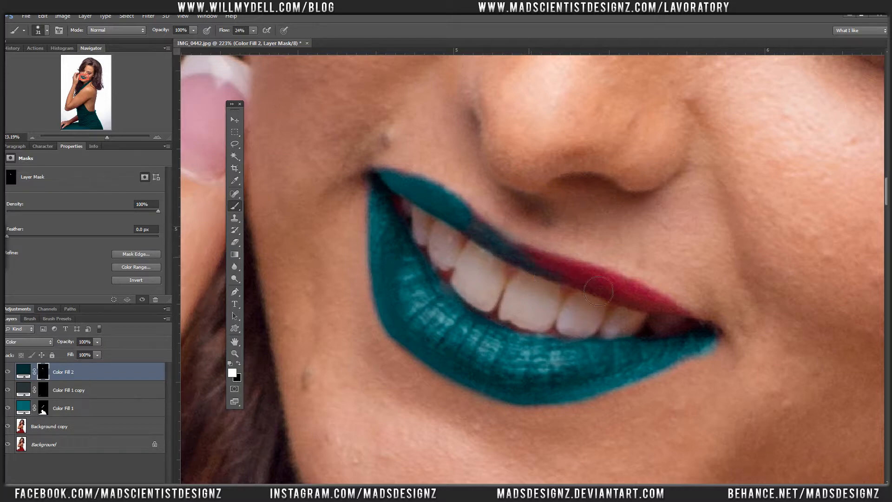
mouse_move(599, 291)
mouse_down()
mouse_move(538, 270)
mouse_move(707, 333)
mouse_move(579, 282)
mouse_up()
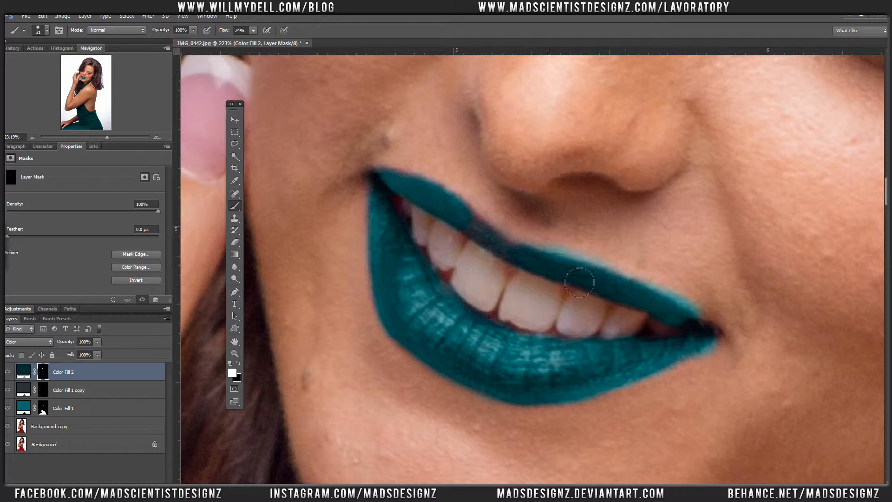
key(x)
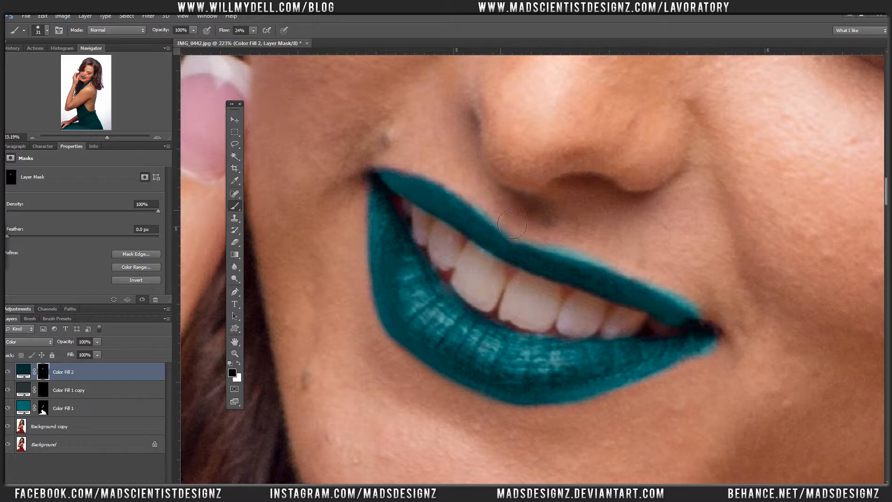
mouse_move(513, 225)
mouse_down()
mouse_move(579, 246)
mouse_move(549, 246)
mouse_move(566, 256)
mouse_move(647, 276)
mouse_move(626, 271)
mouse_move(637, 270)
mouse_move(716, 314)
mouse_up()
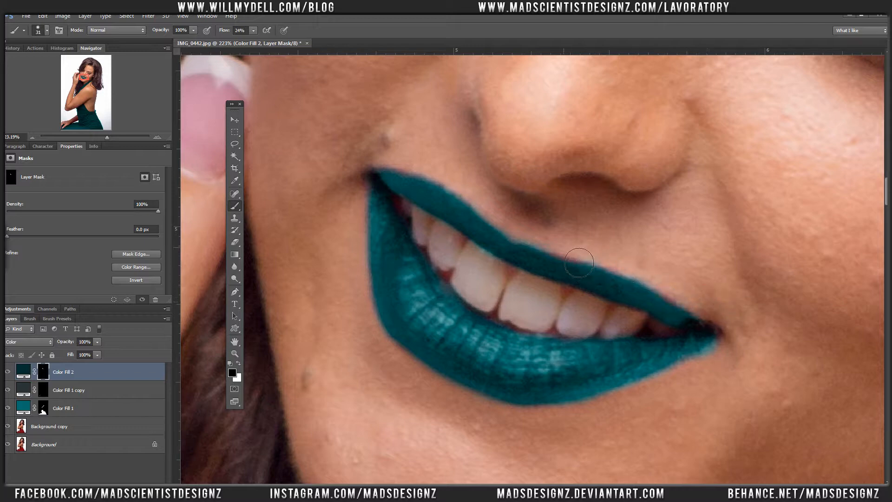
Change the lip fill layer's colour to a less saturated dark teal, about #354747
key(ctrl+0)
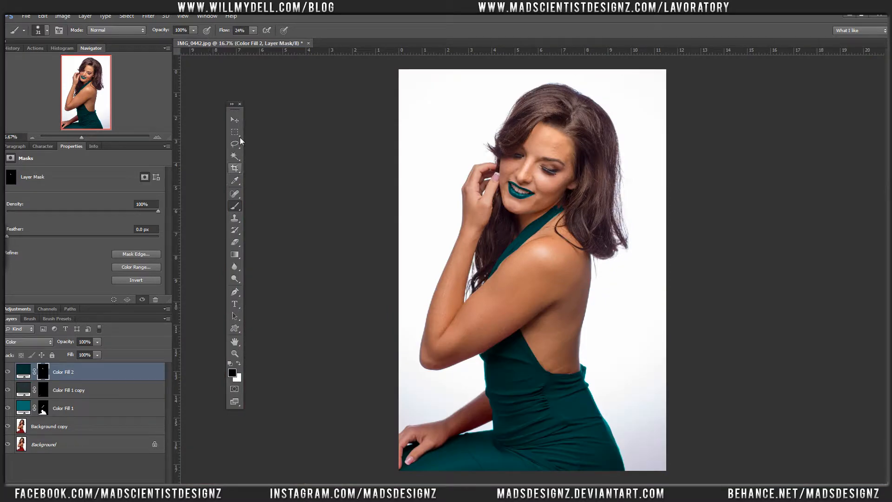
click(235, 120)
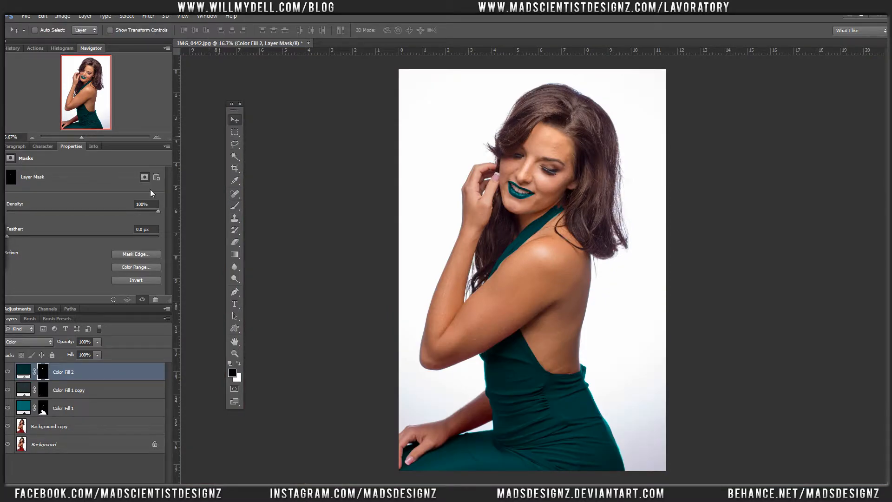
double_click(23, 371)
drag(96, 197, 57, 191)
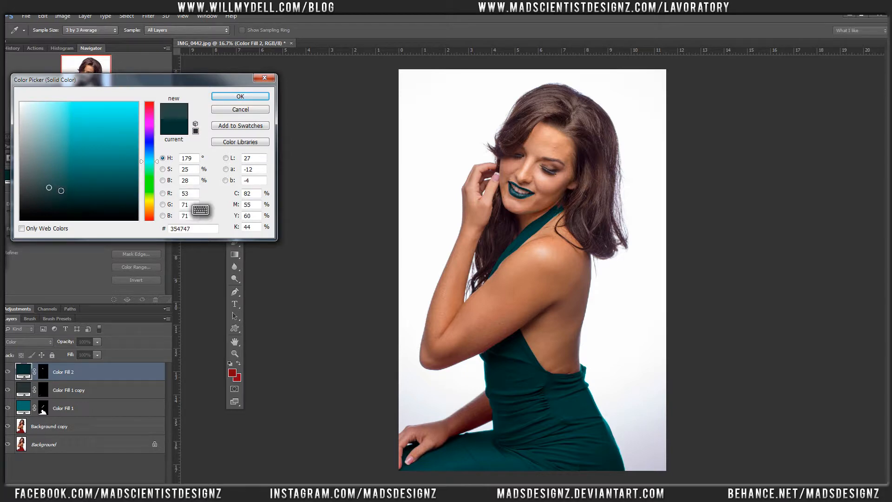
click(240, 96)
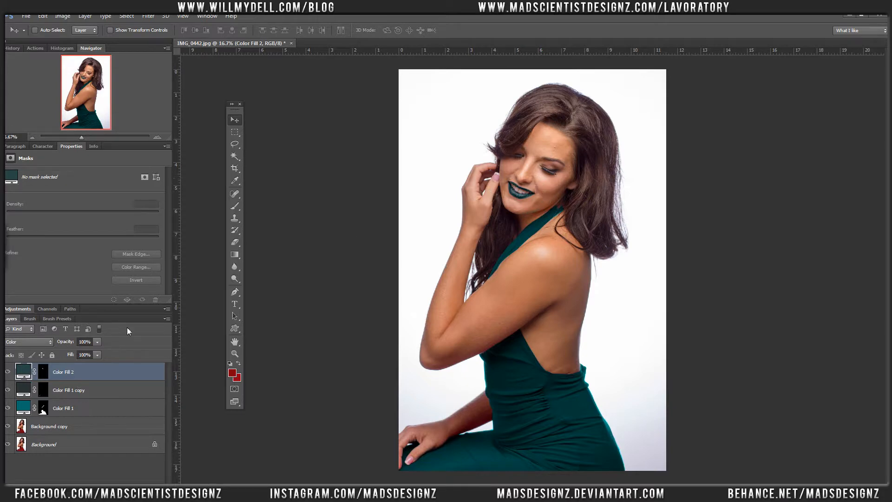
Group the three colour fill layers with Background copy and hide the group
shift+click(96, 419)
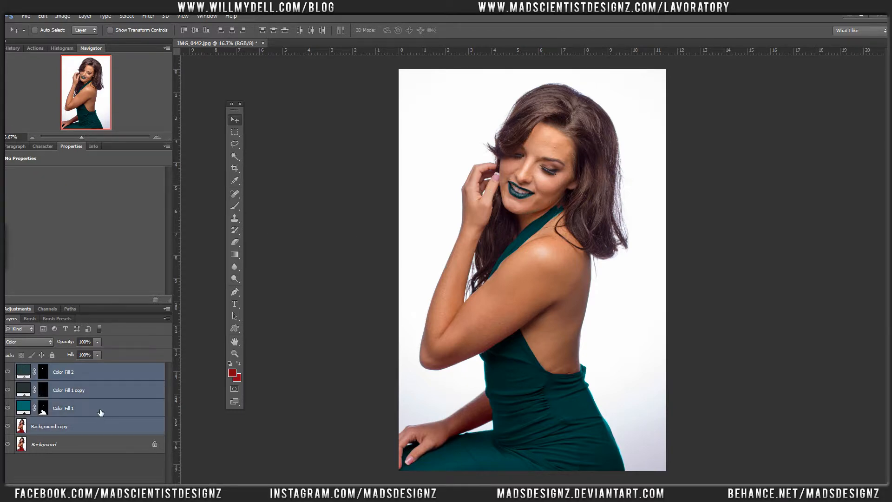
key(ctrl+g)
click(8, 368)
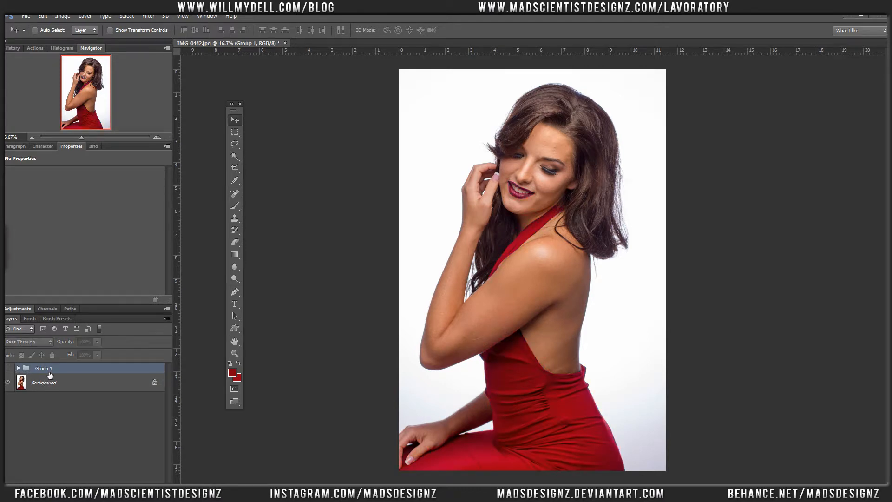
Duplicate the original Background layer
drag(112, 384, 144, 481)
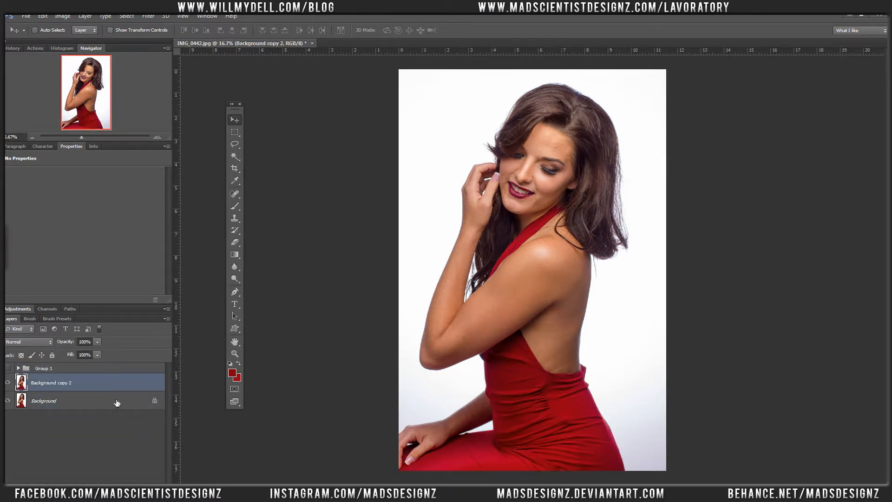
Select the red dress, including the skirt and the halter strap, with the Quick Selection Tool
click(237, 134)
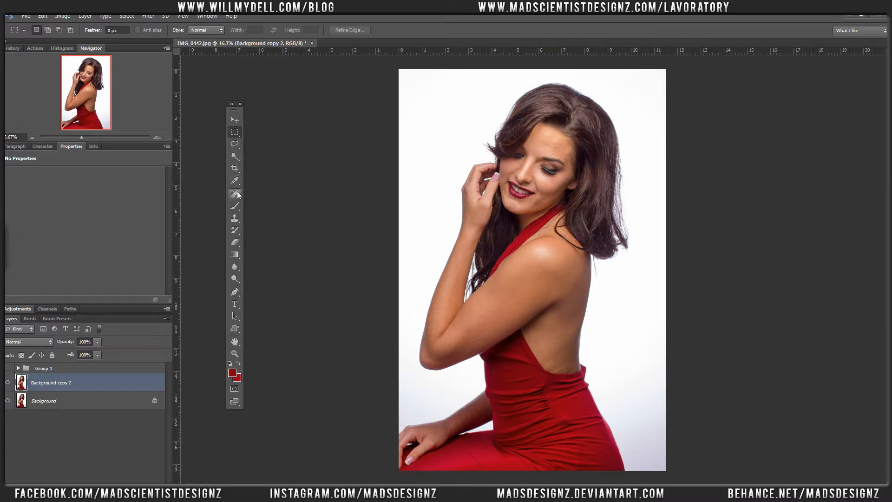
click(237, 156)
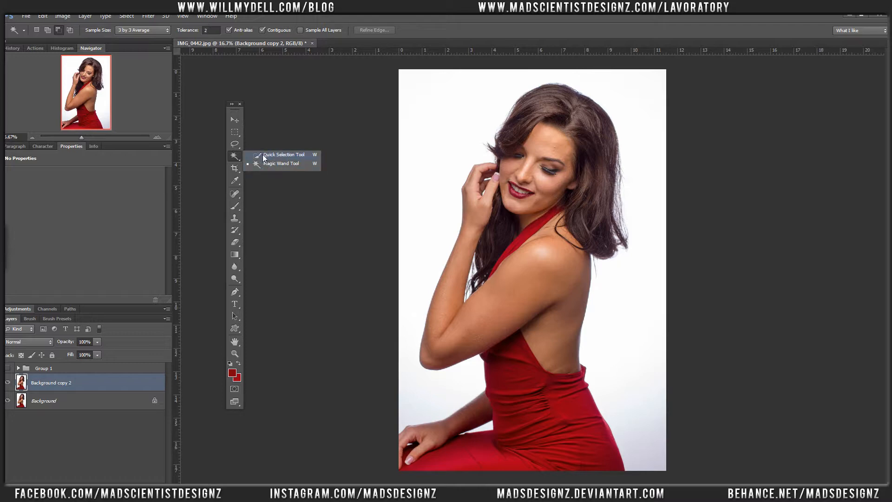
click(263, 156)
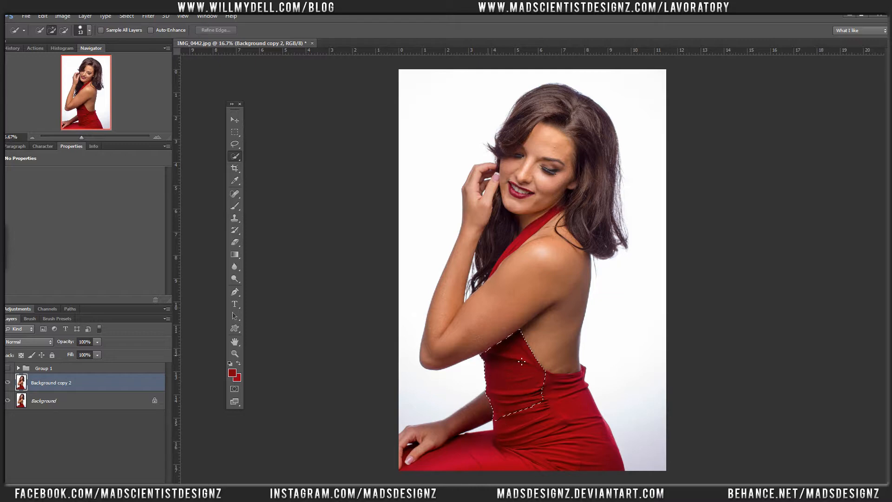
mouse_move(522, 362)
mouse_down()
mouse_move(550, 384)
mouse_move(556, 406)
mouse_move(574, 399)
mouse_up()
click(551, 219)
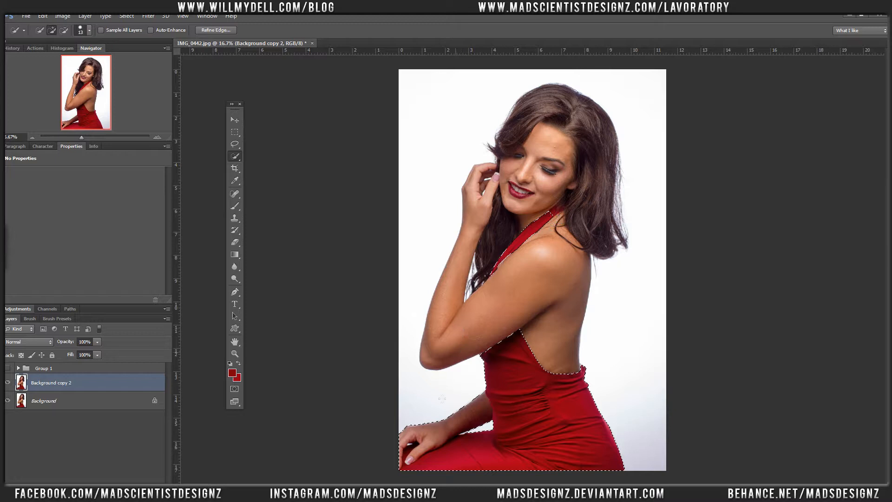
Subtract the resting hand and forearm area from the dress selection, and check the selection in Quick Mask
key(alt)
click(483, 409)
key(ctrl+d)
key(alt)
drag(405, 472, 411, 472)
key(q)
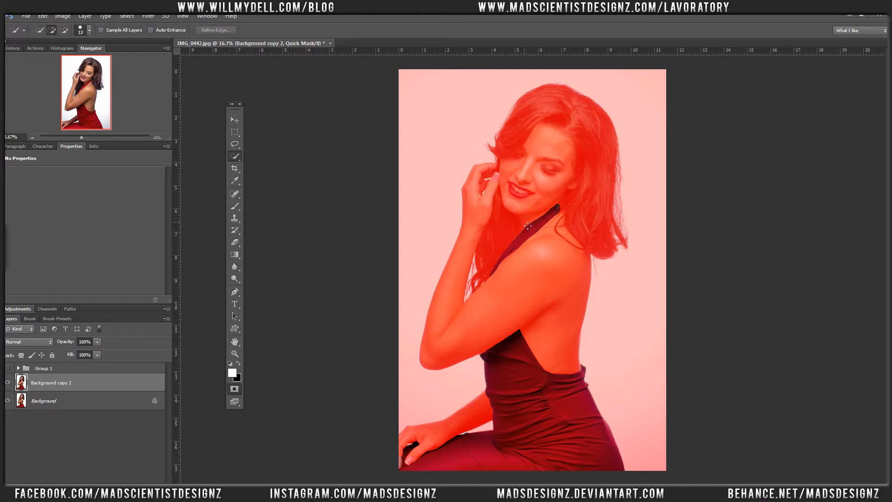
key(q)
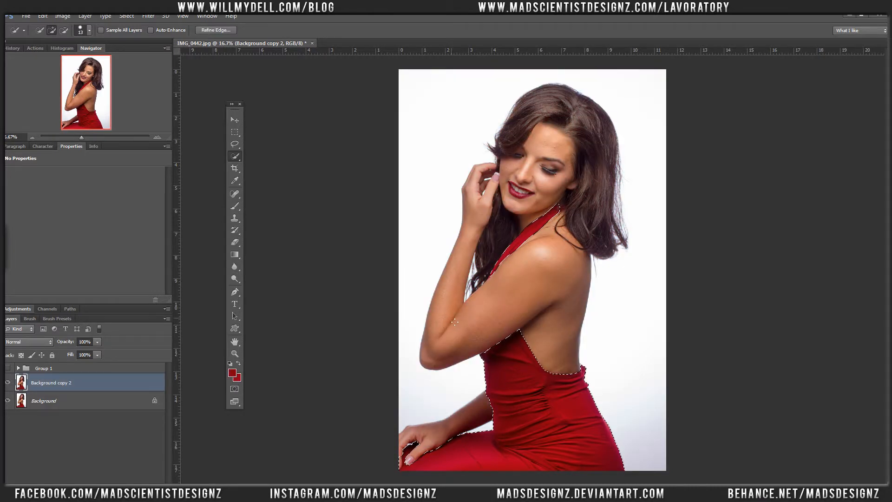
Add a Solid Color fill layer from the dress selection with the brownish orange 6e3600
click(235, 218)
click(133, 477)
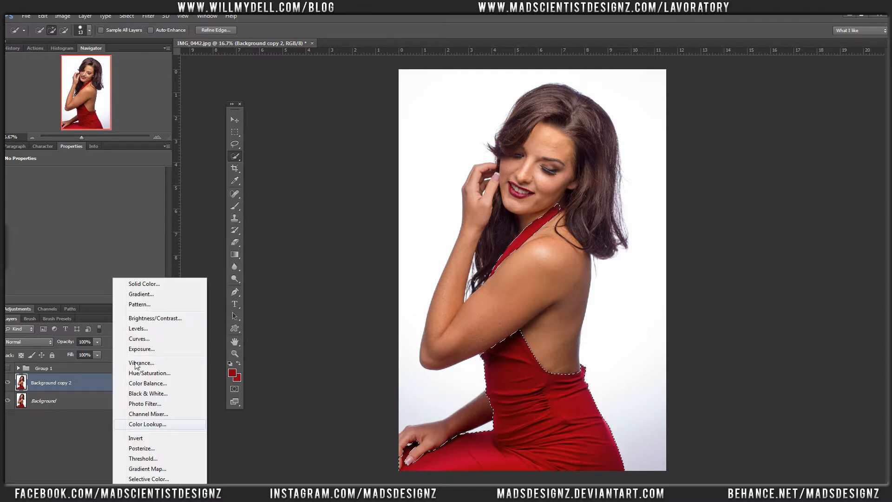
click(159, 285)
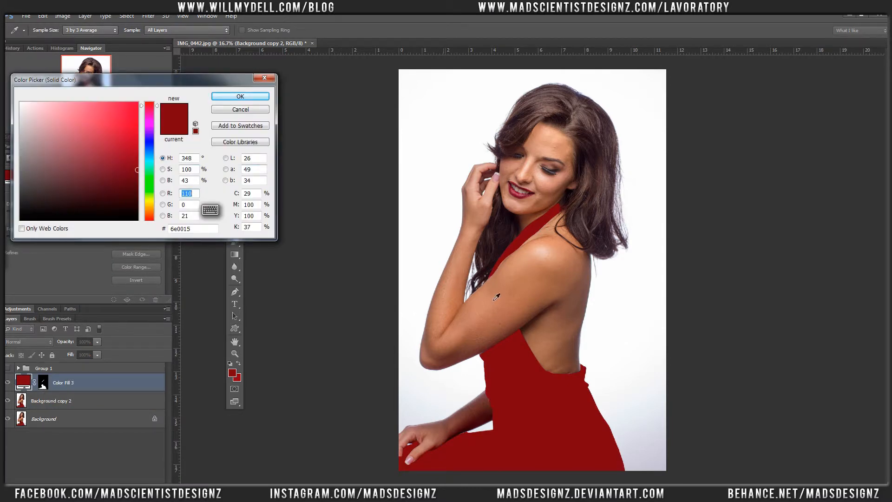
drag(145, 164, 154, 211)
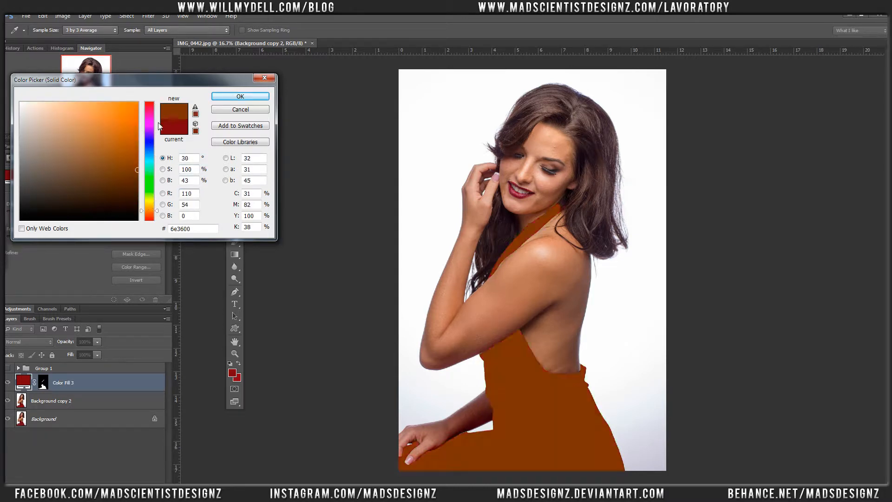
click(231, 97)
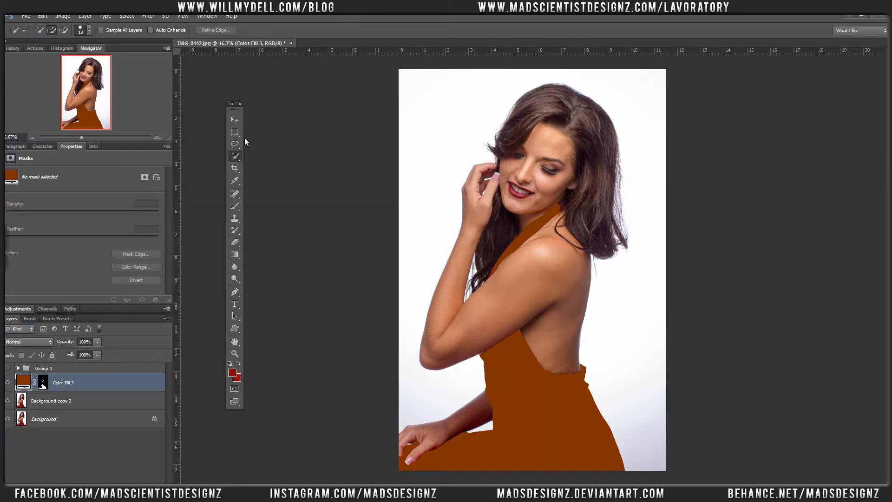
Try the Overlay, Soft Light and Hue blend modes on the orange fill layer, and settle on Color
click(234, 120)
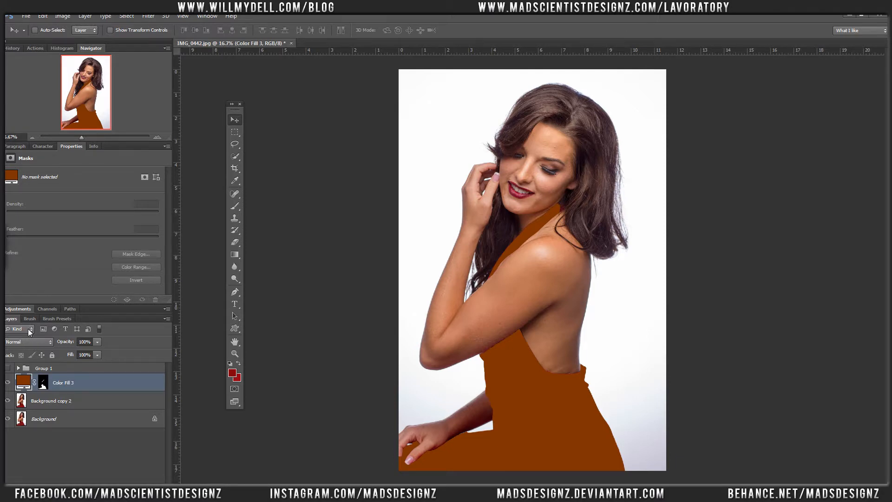
click(28, 343)
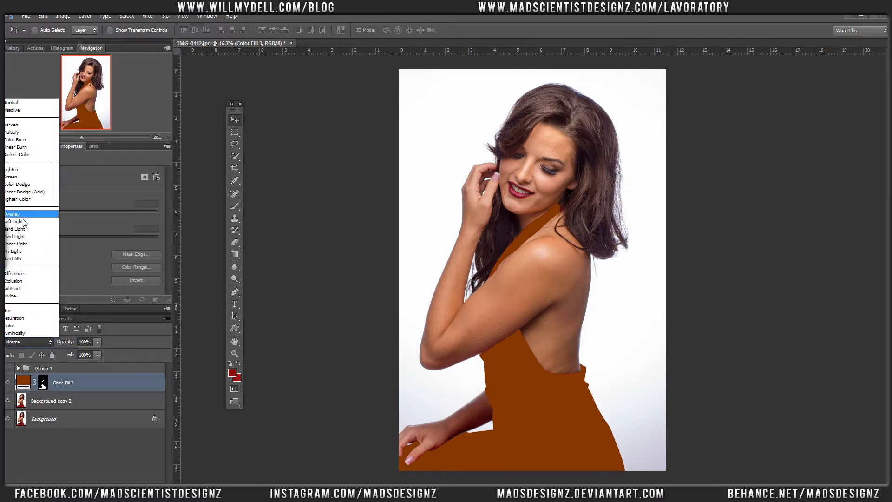
click(26, 217)
click(43, 340)
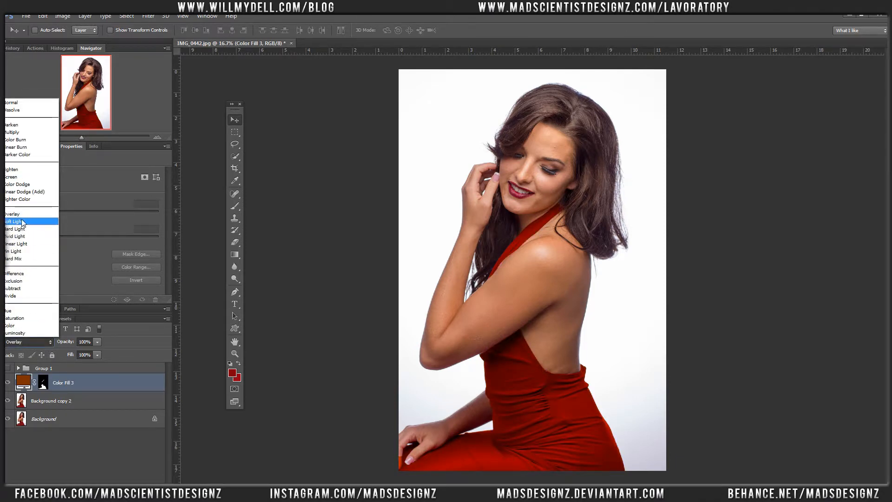
click(26, 225)
click(38, 344)
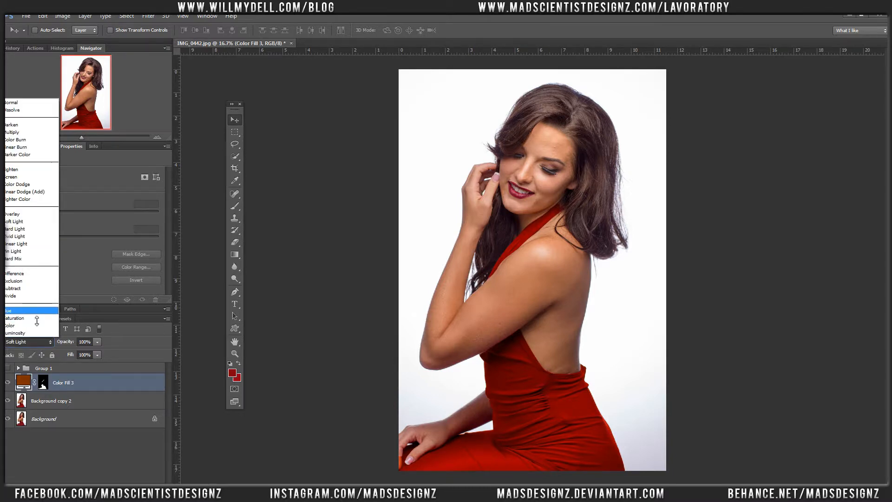
click(31, 316)
click(40, 342)
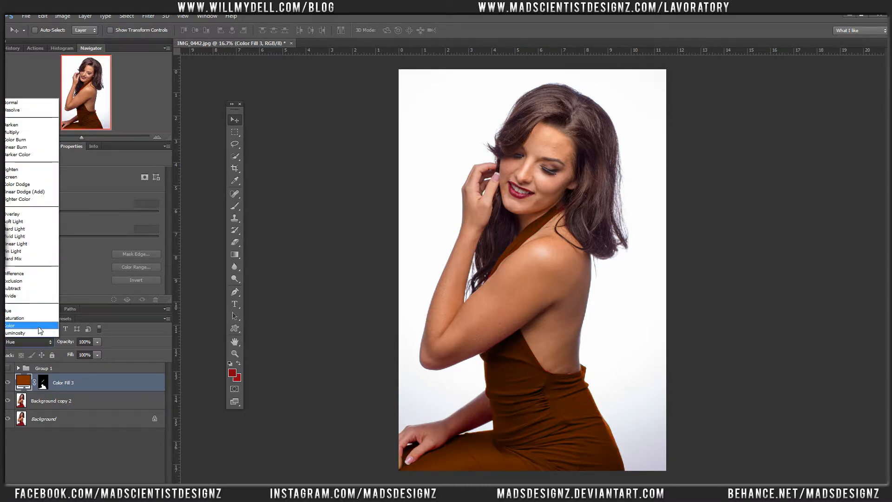
click(37, 330)
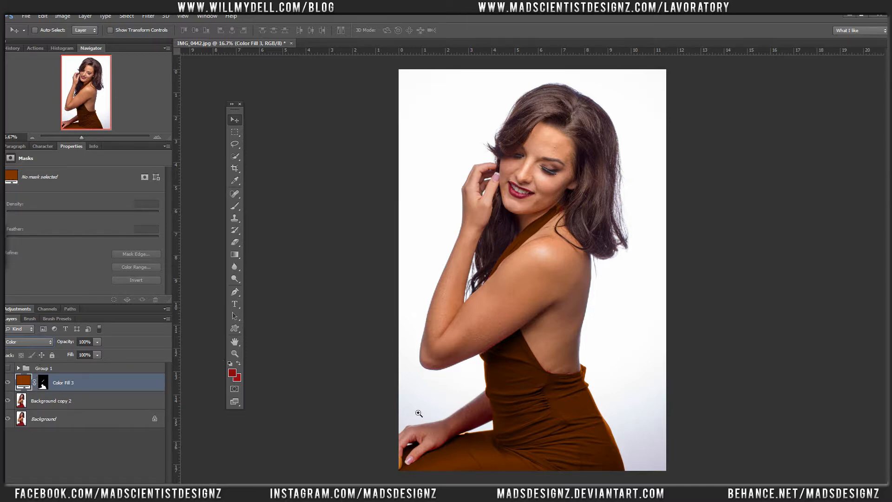
Brush black on the orange fill layer's mask to clear the colour from the resting hand's fingertip
drag(392, 427, 424, 480)
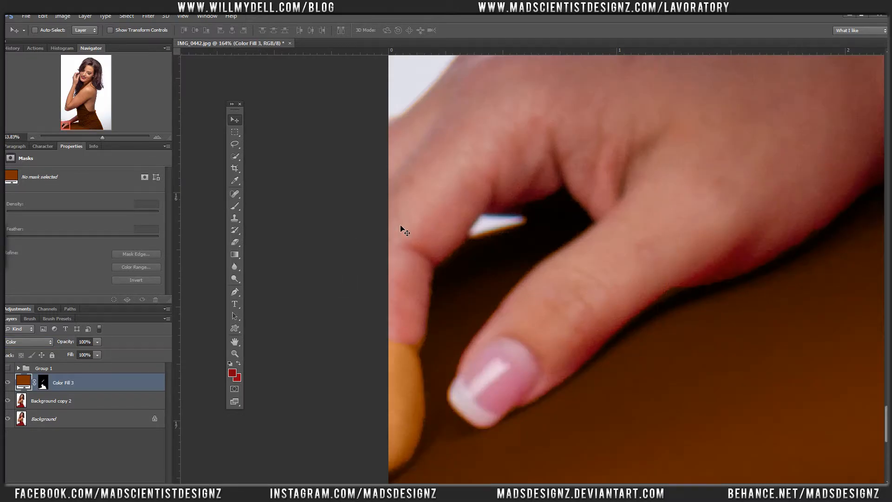
key(b)
click(43, 382)
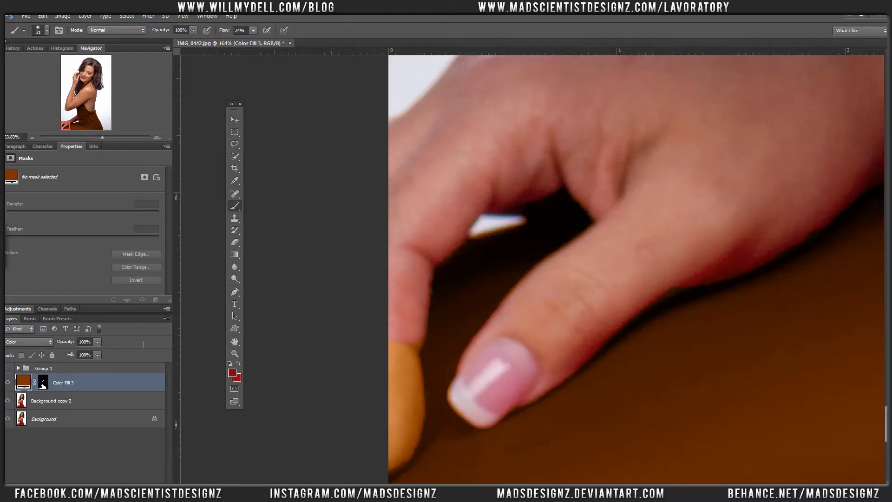
key(x)
mouse_move(402, 350)
mouse_down()
mouse_move(410, 385)
mouse_move(423, 356)
mouse_move(415, 351)
mouse_move(404, 365)
mouse_move(421, 412)
mouse_move(418, 371)
mouse_move(416, 452)
mouse_move(410, 468)
mouse_move(408, 400)
mouse_move(400, 398)
mouse_move(382, 449)
mouse_up()
key(x)
mouse_move(470, 403)
mouse_down()
mouse_move(479, 423)
mouse_move(504, 424)
mouse_move(508, 385)
mouse_up()
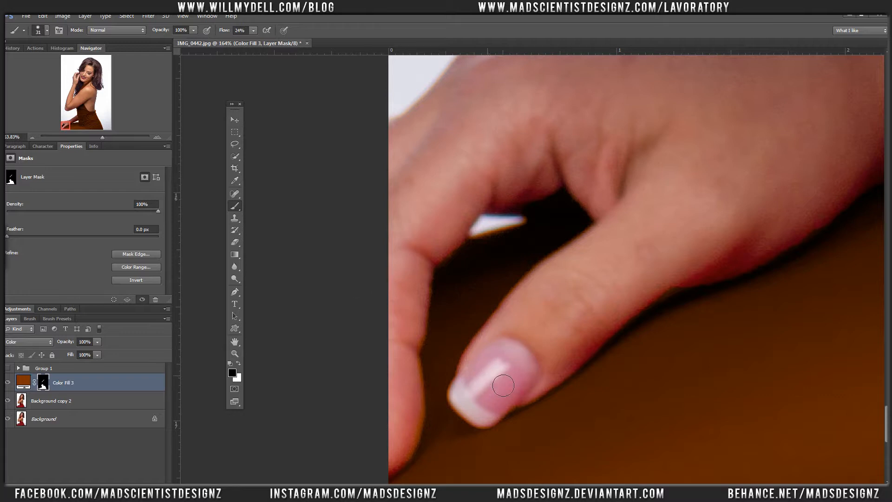
drag(498, 365, 435, 310)
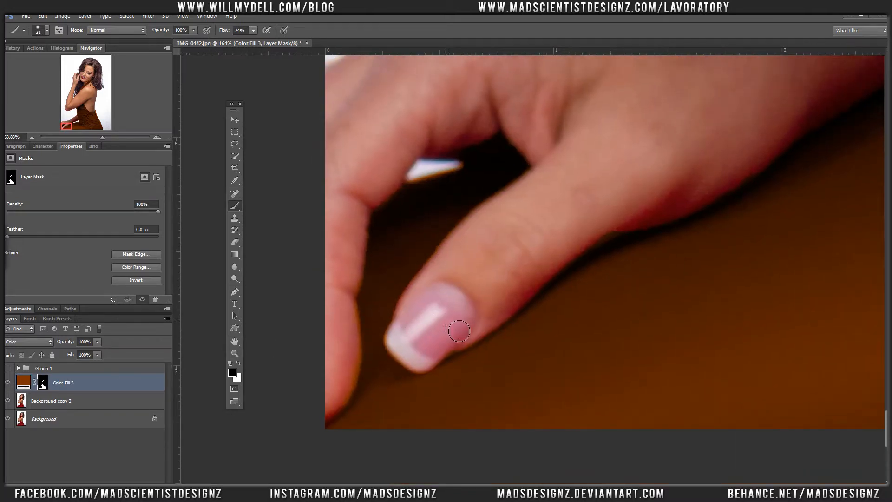
Brush white on the fill layer's mask over the resting hand's thumbnail and the raised hand's nail
key(x)
mouse_move(439, 323)
mouse_down()
mouse_move(423, 325)
mouse_move(445, 358)
mouse_up()
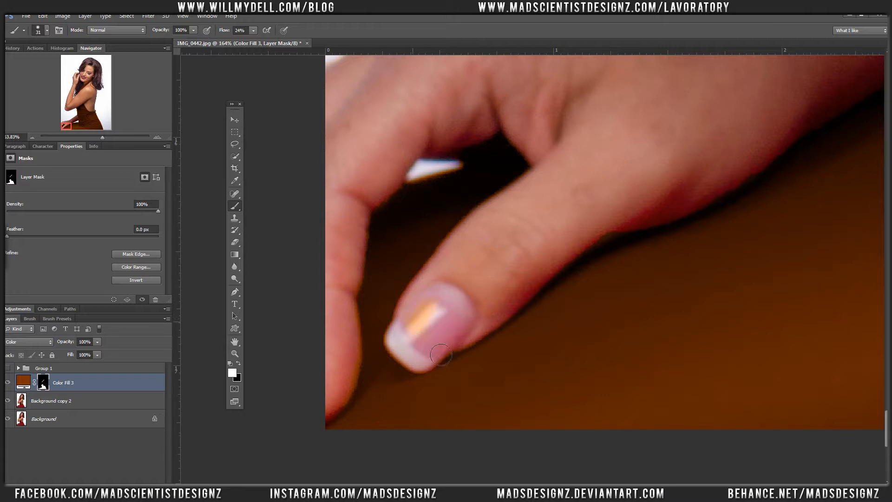
mouse_move(458, 310)
mouse_down()
mouse_move(469, 335)
mouse_move(456, 301)
mouse_move(470, 318)
mouse_move(438, 308)
mouse_move(422, 349)
mouse_move(439, 359)
mouse_move(447, 334)
mouse_move(473, 314)
mouse_move(467, 350)
mouse_move(466, 307)
mouse_move(456, 299)
mouse_move(425, 328)
mouse_move(457, 339)
mouse_move(448, 352)
mouse_move(469, 327)
mouse_move(450, 327)
mouse_up()
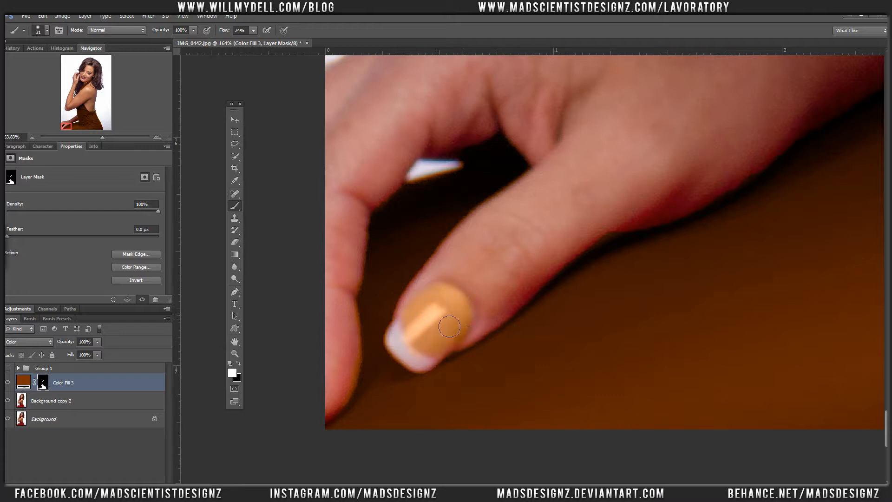
key(ctrl+0)
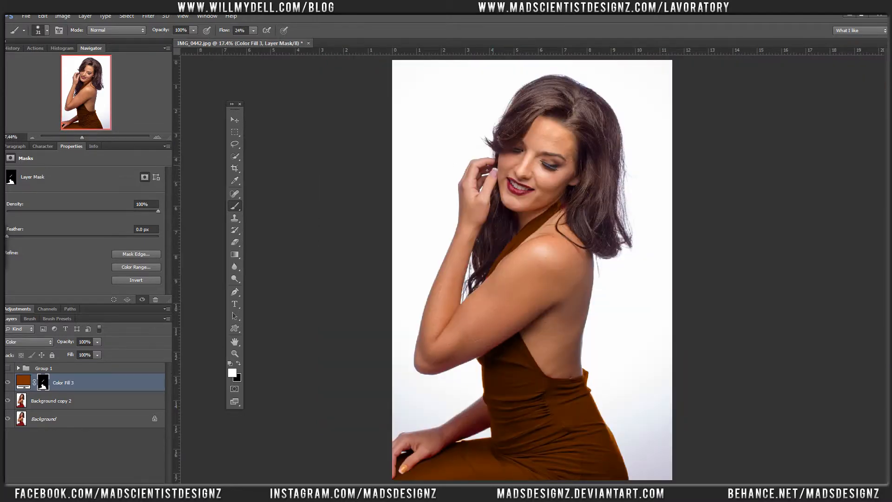
mouse_move(478, 157)
mouse_down()
mouse_move(529, 215)
mouse_move(525, 228)
mouse_move(528, 202)
mouse_move(506, 197)
mouse_move(509, 214)
mouse_move(499, 207)
mouse_move(513, 210)
mouse_move(501, 222)
mouse_move(506, 236)
mouse_move(525, 223)
mouse_move(518, 206)
mouse_move(500, 224)
mouse_move(521, 237)
mouse_move(528, 206)
mouse_up()
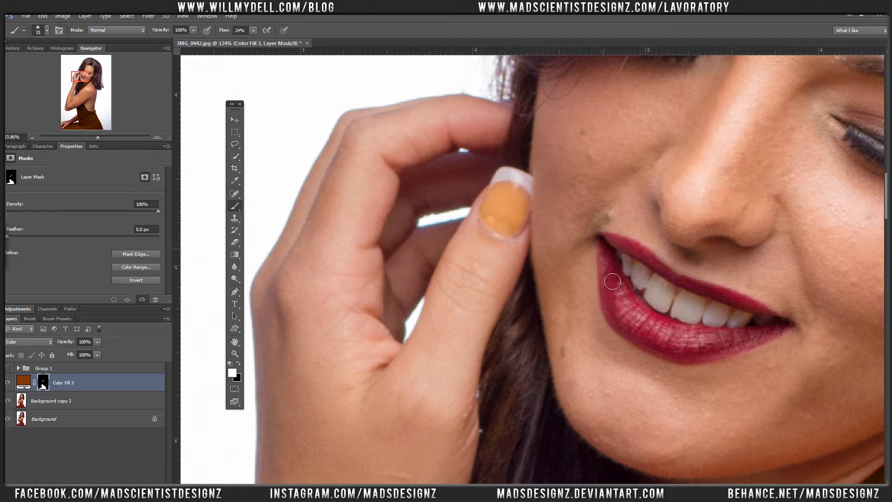
Brush white on the fill layer's mask to colour the lower lip orange
mouse_move(613, 282)
mouse_down()
mouse_move(620, 310)
mouse_move(622, 287)
mouse_move(637, 303)
mouse_move(622, 297)
mouse_move(631, 332)
mouse_move(616, 305)
mouse_move(629, 332)
mouse_move(649, 338)
mouse_up()
mouse_move(635, 308)
mouse_down()
mouse_move(664, 329)
mouse_move(626, 325)
mouse_move(619, 315)
mouse_move(622, 323)
mouse_move(618, 264)
mouse_up()
mouse_move(636, 335)
mouse_down()
mouse_move(698, 357)
mouse_move(659, 327)
mouse_move(681, 351)
mouse_move(628, 330)
mouse_move(662, 357)
mouse_move(630, 335)
mouse_up()
mouse_move(721, 361)
mouse_down()
mouse_move(696, 361)
mouse_move(711, 340)
mouse_move(694, 338)
mouse_move(729, 352)
mouse_up()
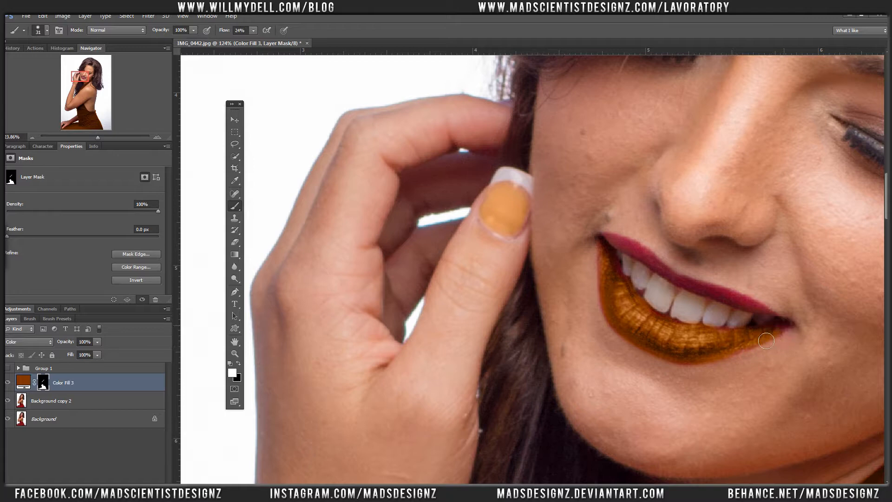
Brush white on the mask over the mouth corner and upper lip, and clear colour spill near the teeth with black
mouse_move(789, 334)
mouse_down()
mouse_move(725, 298)
mouse_move(709, 303)
mouse_move(754, 311)
mouse_up()
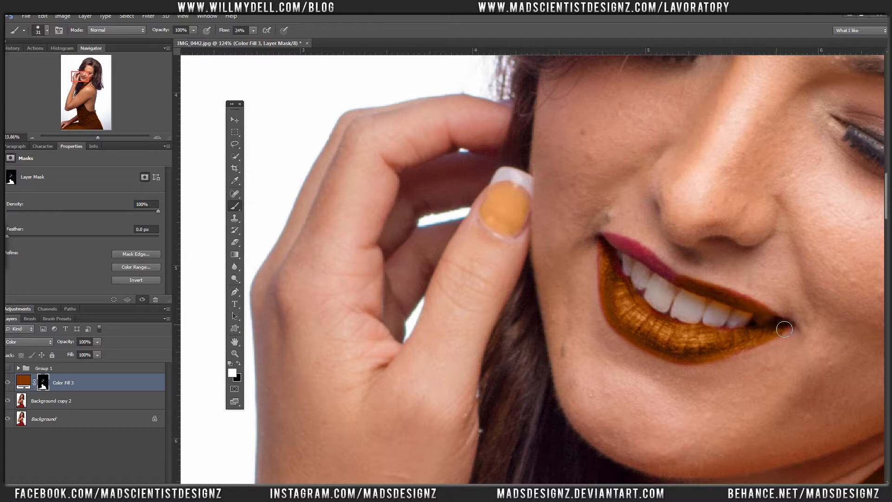
key(x)
drag(776, 328, 719, 319)
key(x)
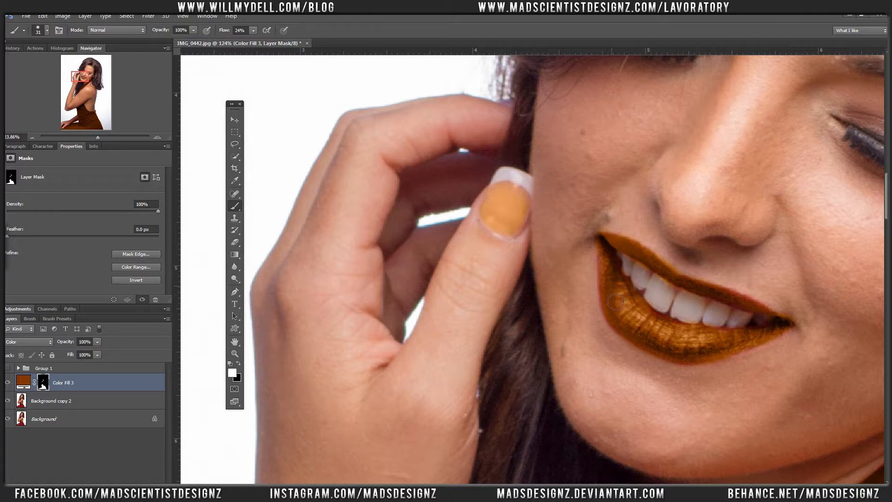
key(x)
key(x)
Brush white on the fill layer's mask over the end of the halter strap beneath the hair
drag(617, 271, 431, 71)
drag(530, 245, 483, 56)
drag(530, 215, 523, 284)
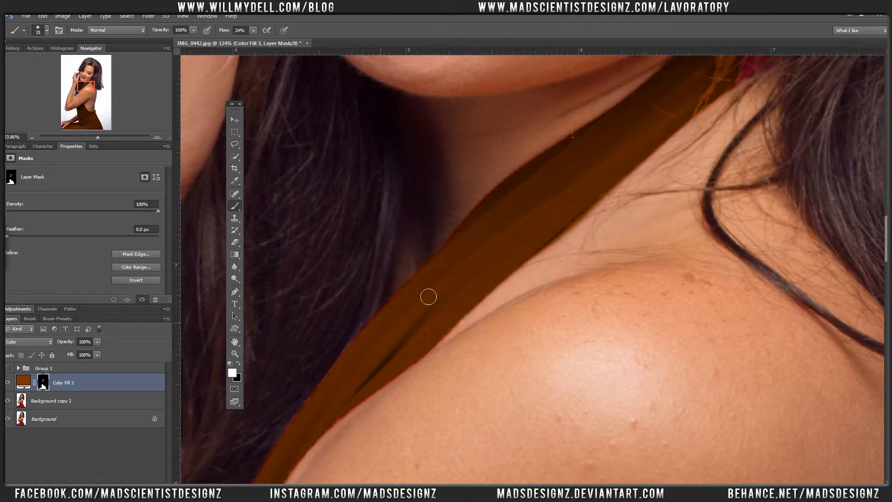
drag(515, 213, 293, 388)
mouse_move(538, 247)
mouse_down()
mouse_move(522, 264)
mouse_move(554, 219)
mouse_move(553, 237)
mouse_move(549, 222)
mouse_move(533, 245)
mouse_move(498, 220)
mouse_up()
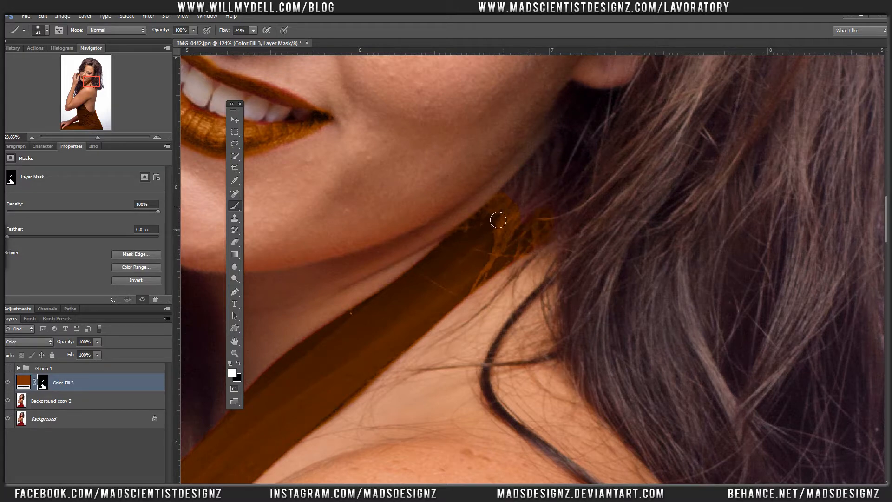
Set the brush flow to 51% and brush black on the mask to clear colour from the hair overlapping the strap
key(x)
drag(231, 32, 224, 33)
drag(476, 227, 507, 212)
key(x)
key(x)
key(Return)
mouse_move(521, 211)
mouse_down()
mouse_move(529, 195)
mouse_move(505, 215)
mouse_move(522, 221)
mouse_move(526, 208)
mouse_move(511, 245)
mouse_move(517, 211)
mouse_move(523, 234)
mouse_move(531, 223)
mouse_move(482, 295)
mouse_move(511, 252)
mouse_move(490, 271)
mouse_move(499, 259)
mouse_move(482, 284)
mouse_move(506, 270)
mouse_move(494, 292)
mouse_move(519, 262)
mouse_move(528, 245)
mouse_move(517, 247)
mouse_move(539, 210)
mouse_move(540, 245)
mouse_move(545, 225)
mouse_move(564, 223)
mouse_move(527, 259)
mouse_move(564, 231)
mouse_up()
key(x)
key(x)
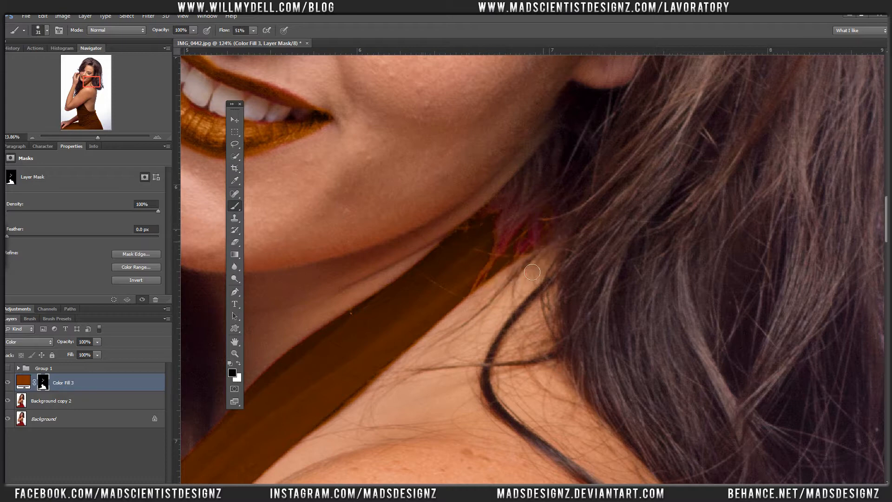
Brush white on the mask to restore colour along the strap end's lower edge beside the hair
key(x)
drag(514, 274, 540, 254)
key(x)
key(x)
Compare the strap end with the fill layer shown and hidden, touch up its mask there, and leave the layer hidden
click(9, 383)
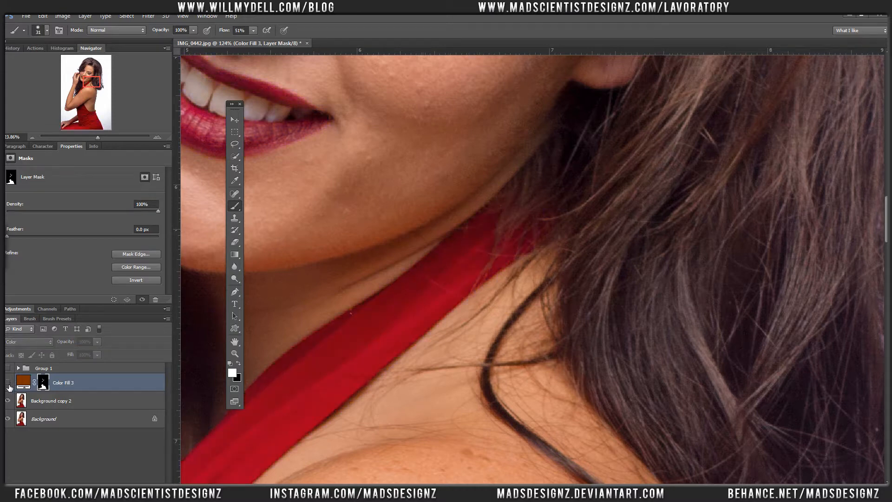
click(8, 386)
click(8, 388)
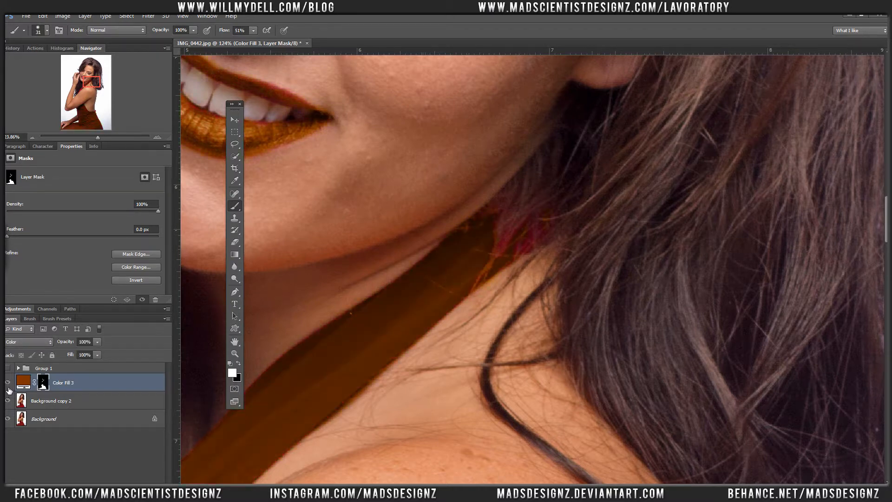
click(9, 386)
click(10, 384)
click(8, 384)
key(x)
mouse_move(538, 252)
mouse_down()
mouse_move(531, 257)
mouse_move(536, 251)
mouse_up()
key(x)
Add a new layer above Background copy 2 and set the Clone Stamp to sample Current & Below
click(56, 401)
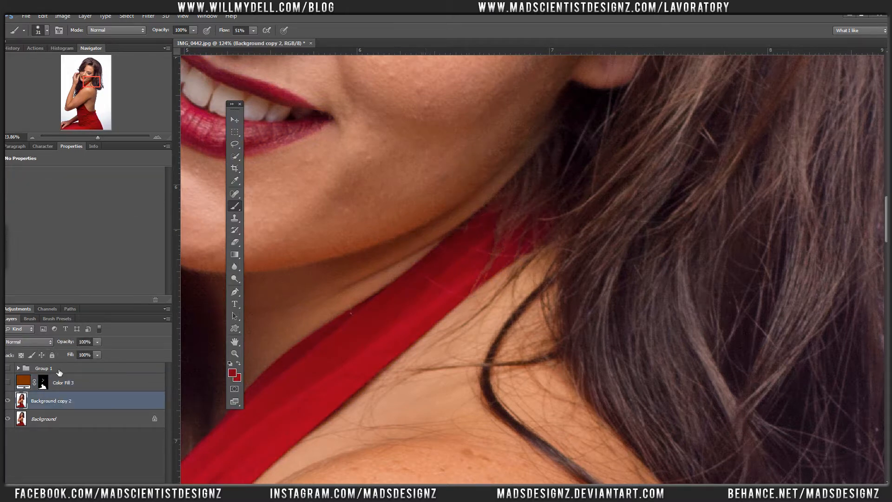
key(ctrl+shift+alt+n)
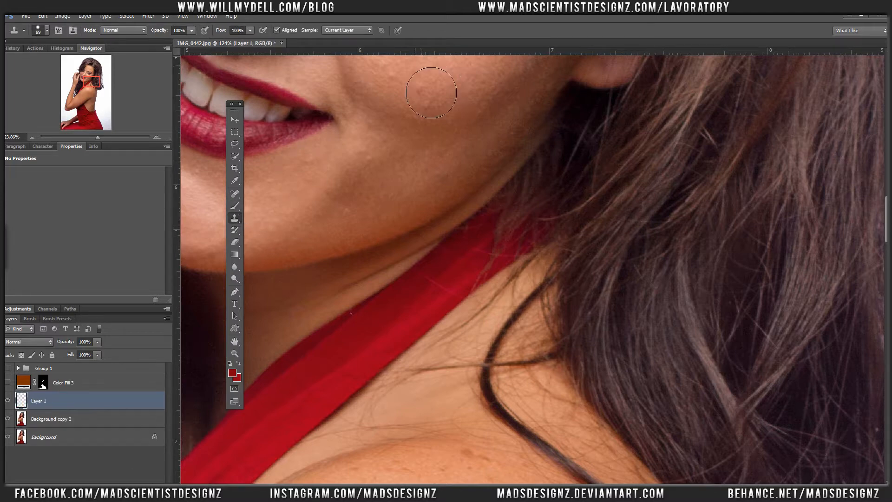
alt+click(536, 200)
mouse_move(558, 219)
mouse_down()
mouse_move(525, 248)
mouse_move(519, 281)
mouse_move(554, 263)
mouse_move(573, 217)
mouse_move(560, 229)
mouse_up()
click(353, 30)
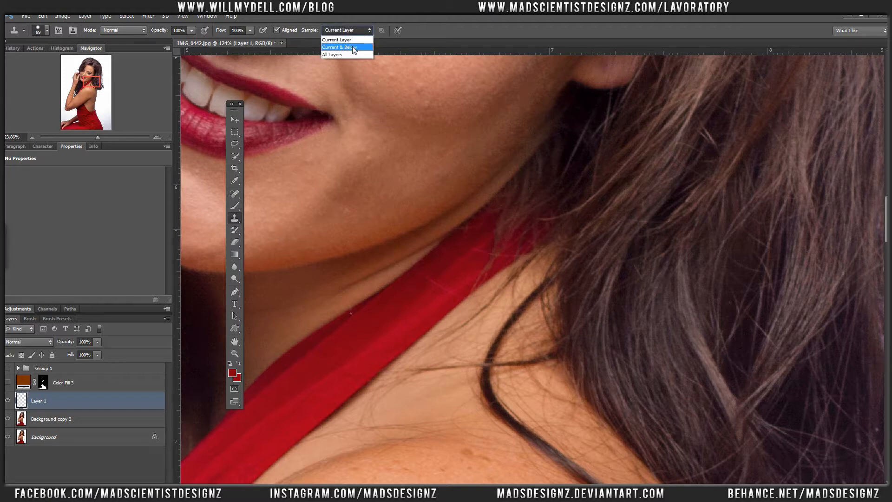
click(354, 48)
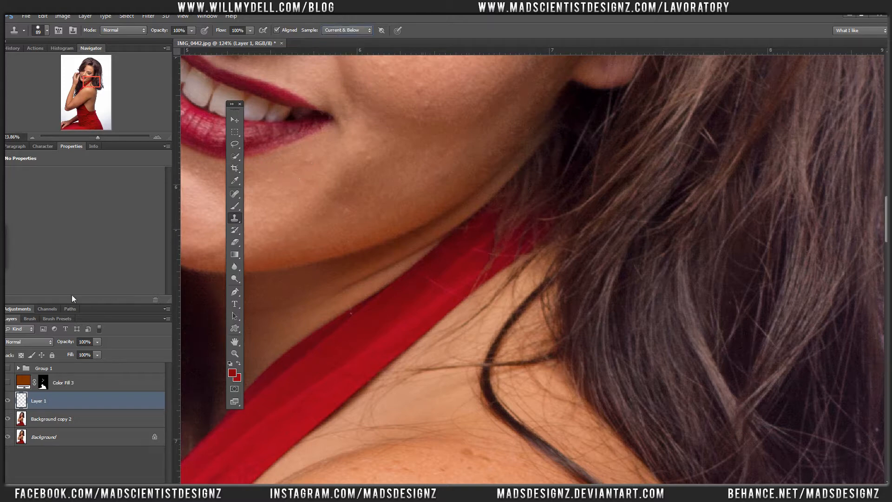
Clone the strap end and overlapping hair onto the new layer, and inspect the cloned patch with the other layers hidden
alt+click(524, 219)
mouse_move(531, 256)
mouse_down()
mouse_move(552, 231)
mouse_move(503, 262)
mouse_move(550, 230)
mouse_move(511, 282)
mouse_move(559, 249)
mouse_move(562, 218)
mouse_move(523, 251)
mouse_up()
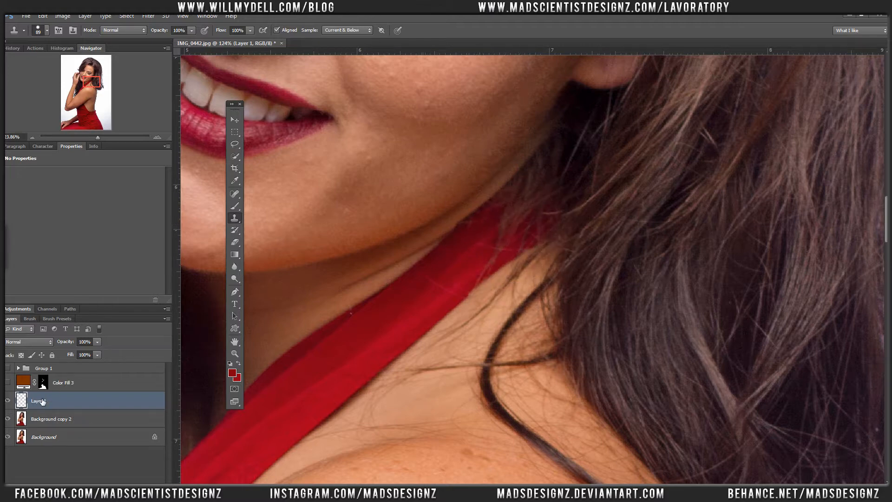
click(8, 436)
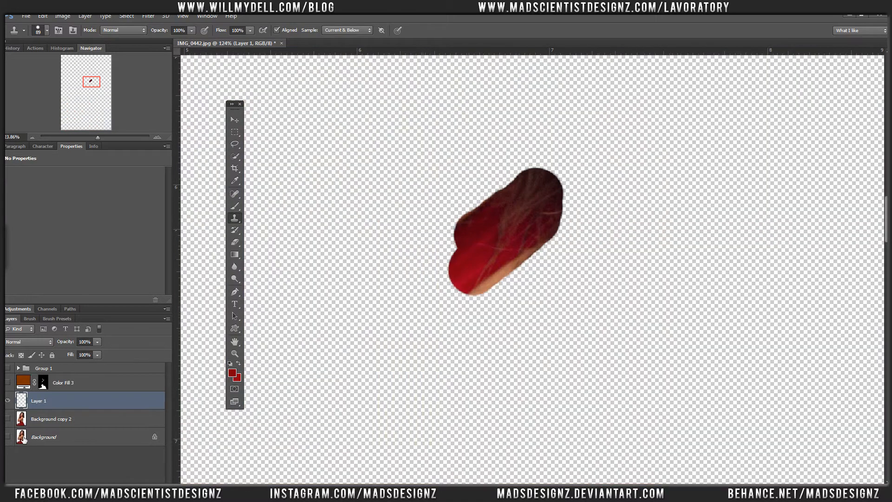
ctrl+click(570, 201)
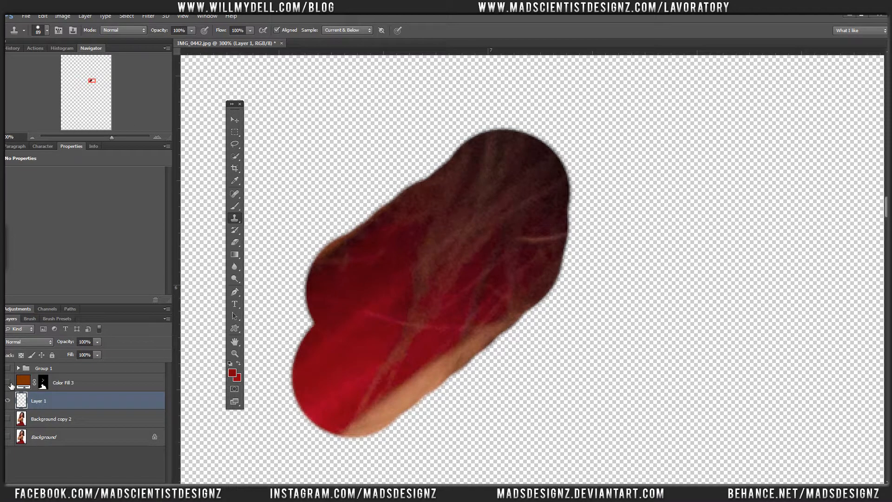
click(9, 418)
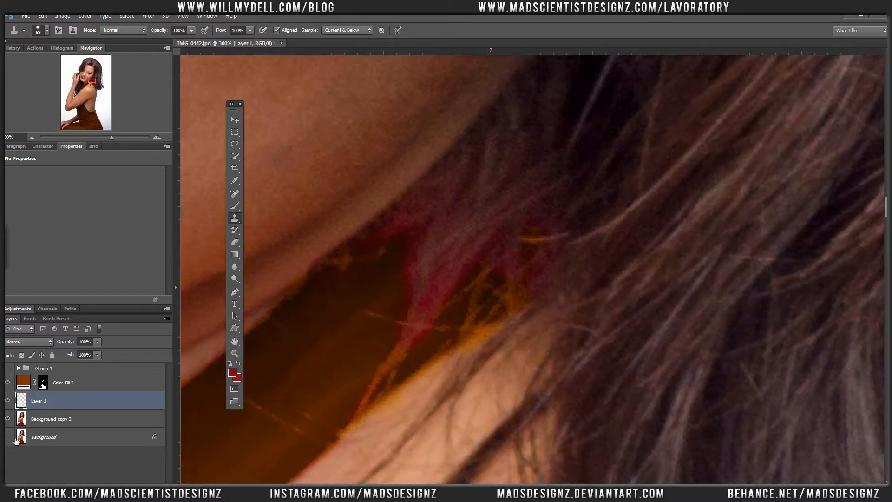
Move Layer 1 above Color Fill 3 and mask out its cloned patch with black where it covers the bare strap
drag(81, 387, 86, 380)
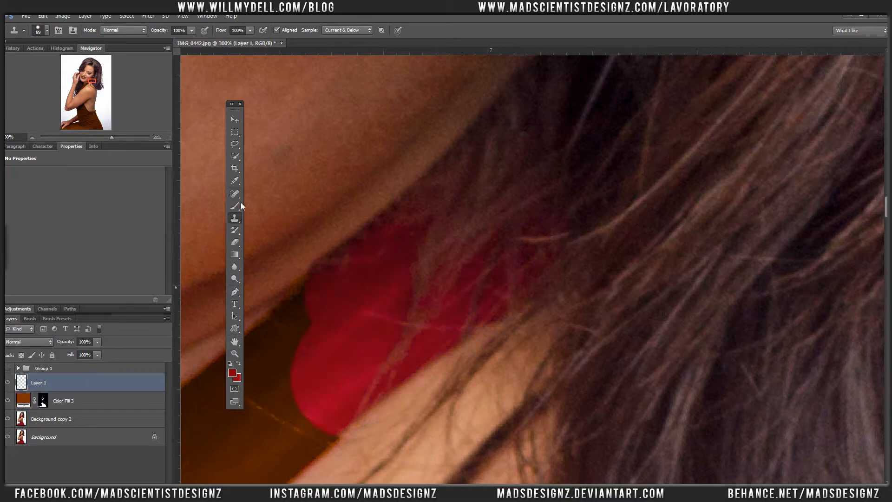
click(102, 487)
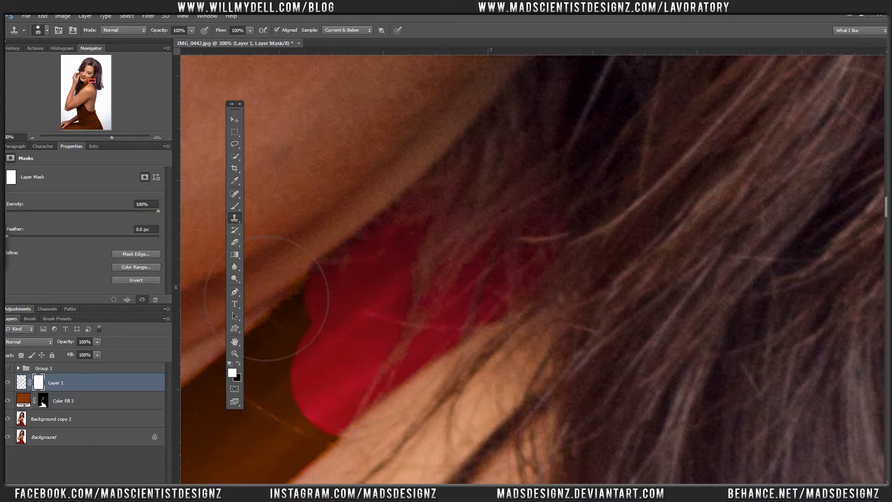
click(236, 206)
key(x)
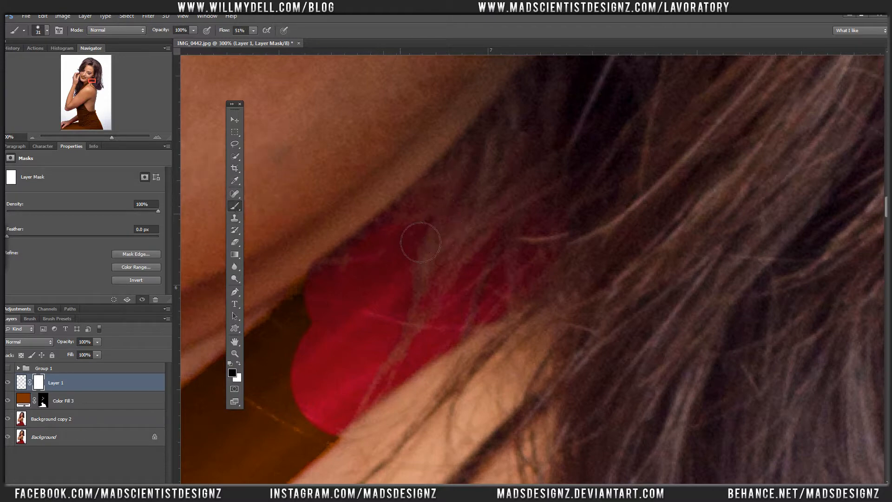
mouse_move(421, 242)
mouse_down()
mouse_move(326, 322)
mouse_move(336, 304)
mouse_move(386, 302)
mouse_move(412, 272)
mouse_move(401, 339)
mouse_move(422, 275)
mouse_move(416, 305)
mouse_move(316, 355)
mouse_move(377, 348)
mouse_move(351, 383)
mouse_move(394, 360)
mouse_move(357, 426)
mouse_move(402, 338)
mouse_move(353, 432)
mouse_move(317, 381)
mouse_move(321, 428)
mouse_up()
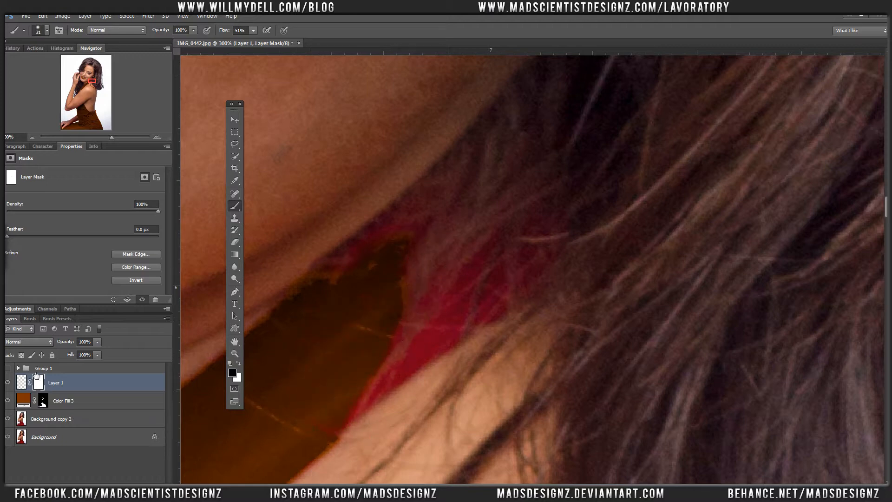
Hide Layer 1 and brush white on Color Fill 3's mask over the strap end beneath the hair strands
click(8, 383)
click(43, 401)
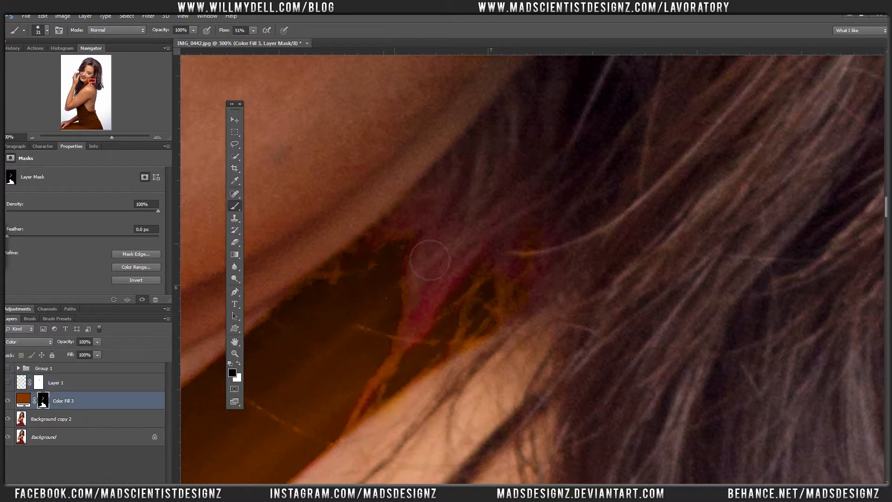
key(x)
mouse_move(412, 263)
mouse_down()
mouse_move(440, 237)
mouse_move(367, 298)
mouse_move(404, 264)
mouse_move(429, 321)
mouse_move(447, 321)
mouse_move(476, 300)
mouse_move(376, 423)
mouse_move(516, 271)
mouse_move(525, 311)
mouse_up()
Show Layer 1 again and brush black on its mask over the red patch remaining between the hair strands
click(9, 384)
click(39, 382)
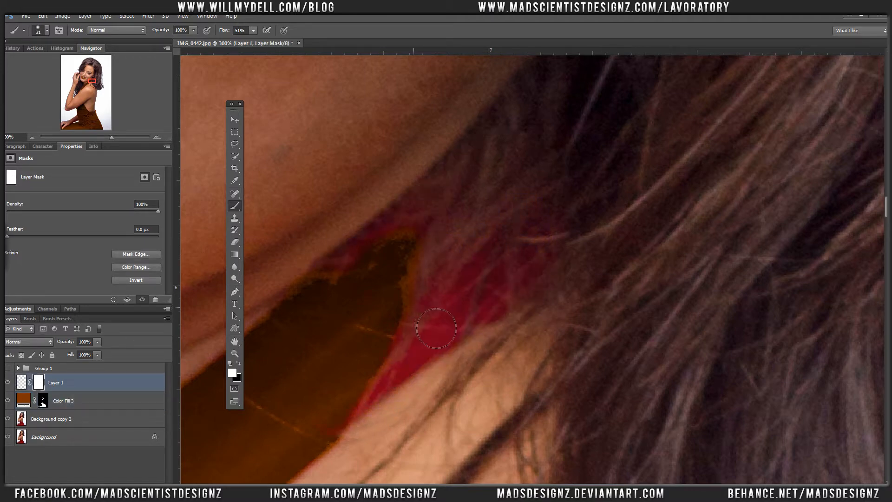
key(x)
mouse_move(445, 358)
mouse_down()
mouse_move(489, 294)
mouse_move(473, 314)
mouse_move(467, 359)
mouse_move(491, 326)
mouse_move(509, 324)
mouse_move(504, 335)
mouse_move(548, 275)
mouse_move(542, 306)
mouse_move(554, 299)
mouse_move(514, 337)
mouse_move(460, 321)
mouse_move(504, 272)
mouse_move(453, 305)
mouse_move(426, 365)
mouse_move(430, 379)
mouse_move(410, 401)
mouse_move(445, 375)
mouse_move(341, 448)
mouse_move(339, 424)
mouse_move(379, 293)
mouse_move(371, 279)
mouse_move(422, 244)
mouse_move(436, 244)
mouse_move(427, 272)
mouse_move(524, 269)
mouse_move(494, 316)
mouse_move(566, 246)
mouse_move(558, 282)
mouse_move(418, 352)
mouse_move(407, 369)
mouse_move(489, 286)
mouse_move(486, 278)
mouse_move(495, 279)
mouse_move(481, 337)
mouse_move(488, 321)
mouse_move(521, 321)
mouse_move(553, 299)
mouse_move(488, 293)
mouse_up()
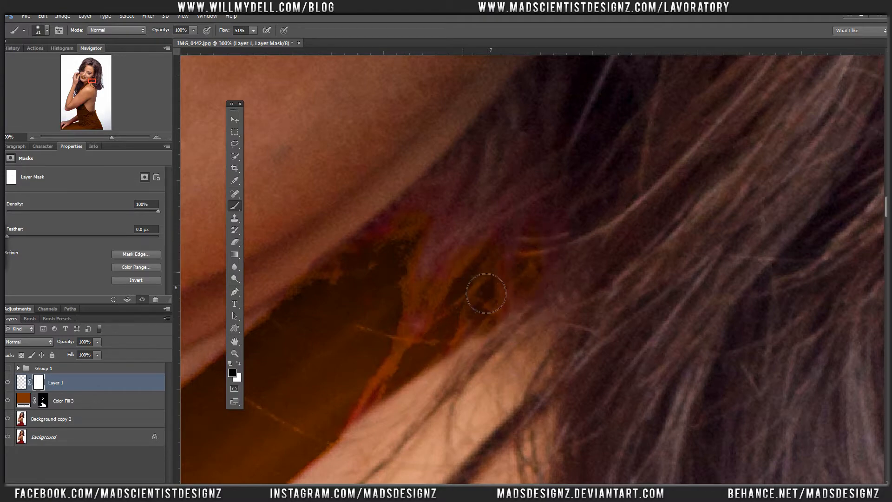
Darken Color Fill 3's fill colour to brown #422406
key(ctrl+minus)
key(ctrl+minus)
key(ctrl+minus)
key(ctrl+minus)
key(ctrl+minus)
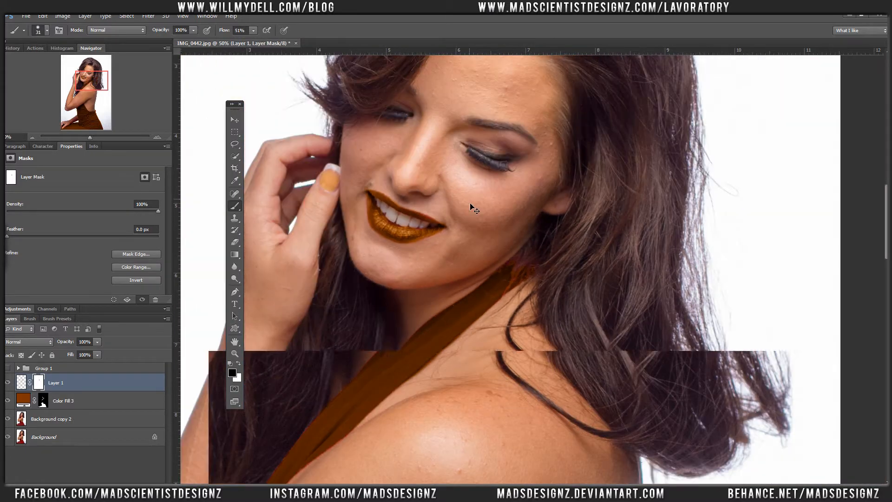
key(ctrl+plus)
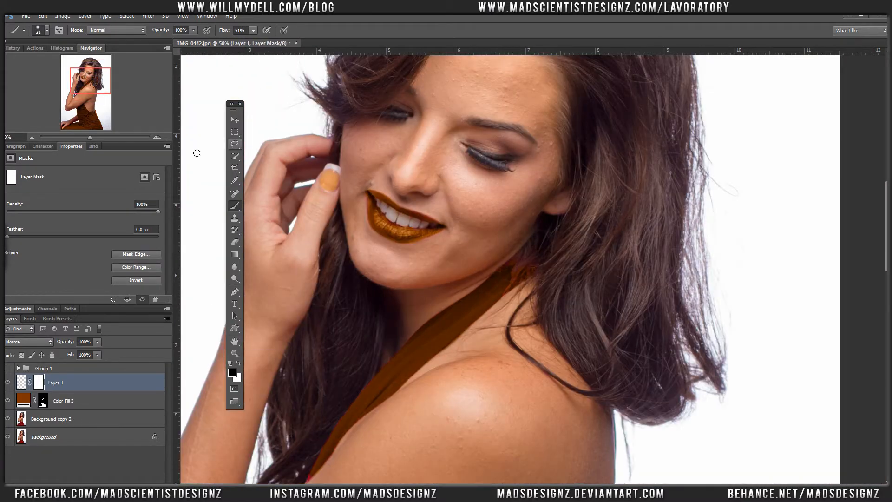
click(235, 119)
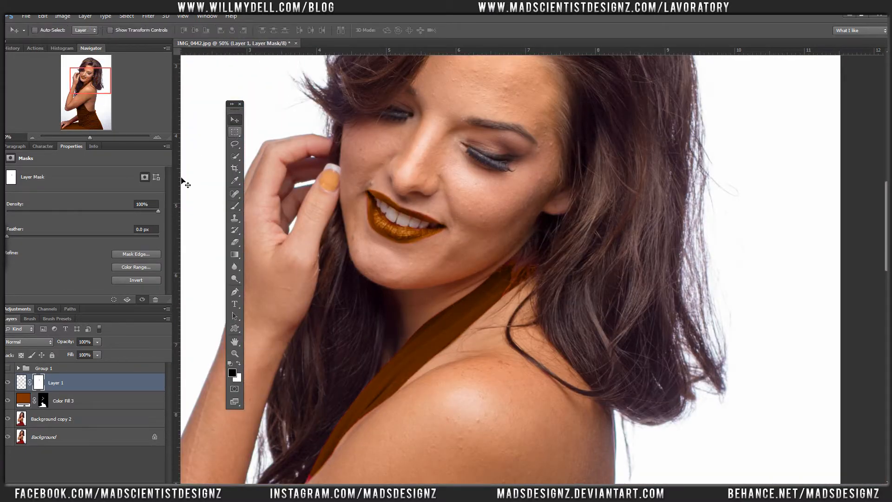
double_click(23, 399)
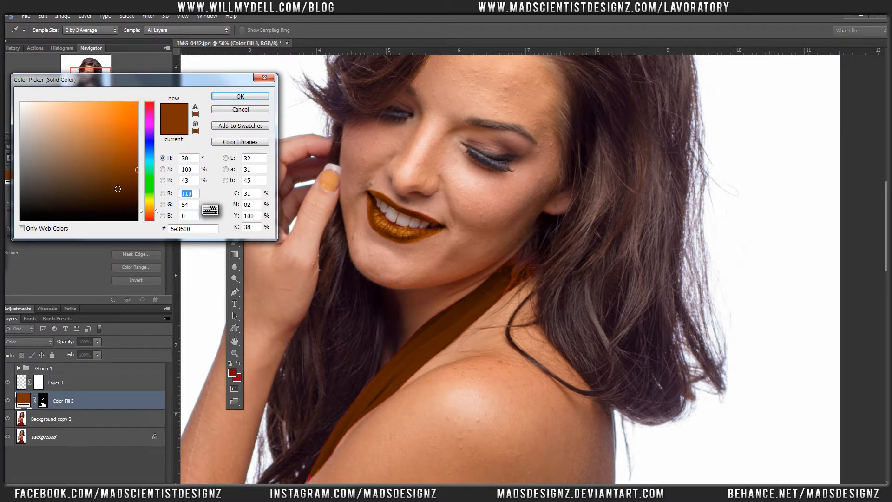
drag(117, 189, 129, 191)
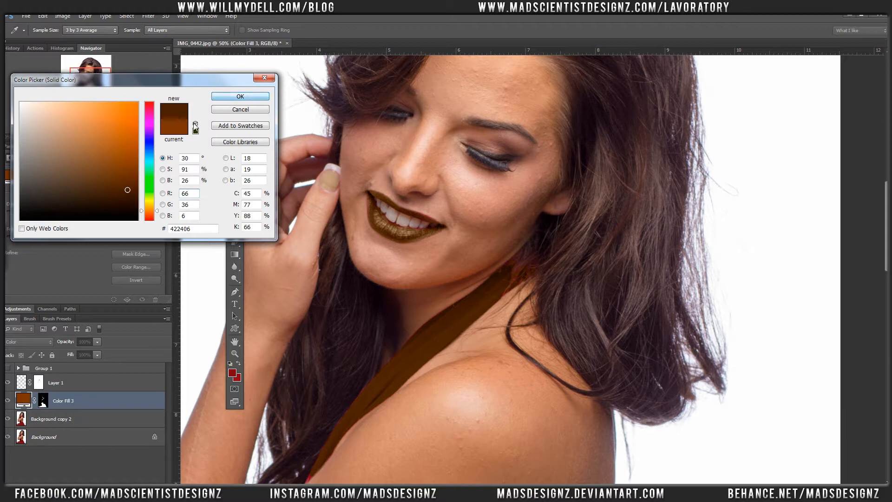
click(239, 96)
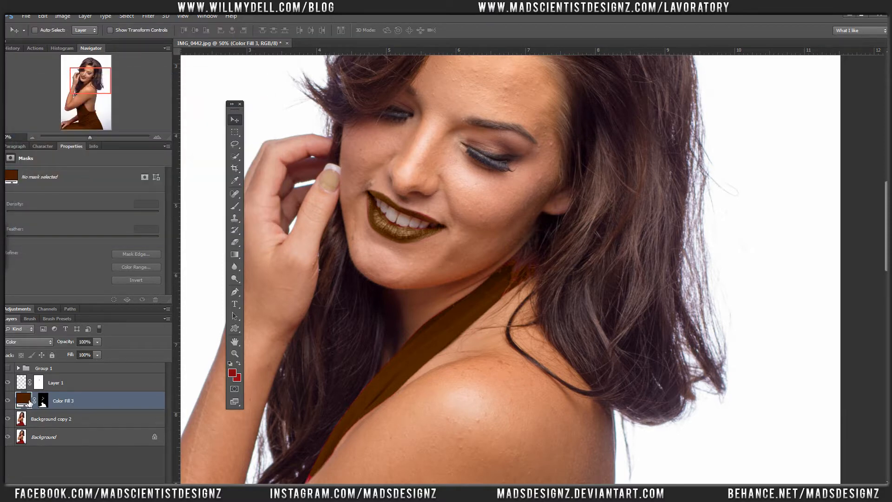
Set Color Fill 3's fill colour to the less saturated brown #462d15
double_click(24, 401)
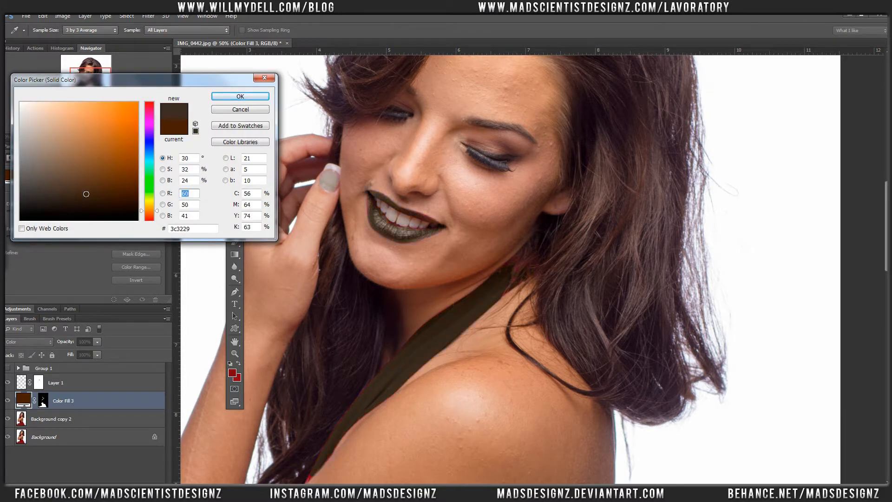
drag(86, 192, 104, 188)
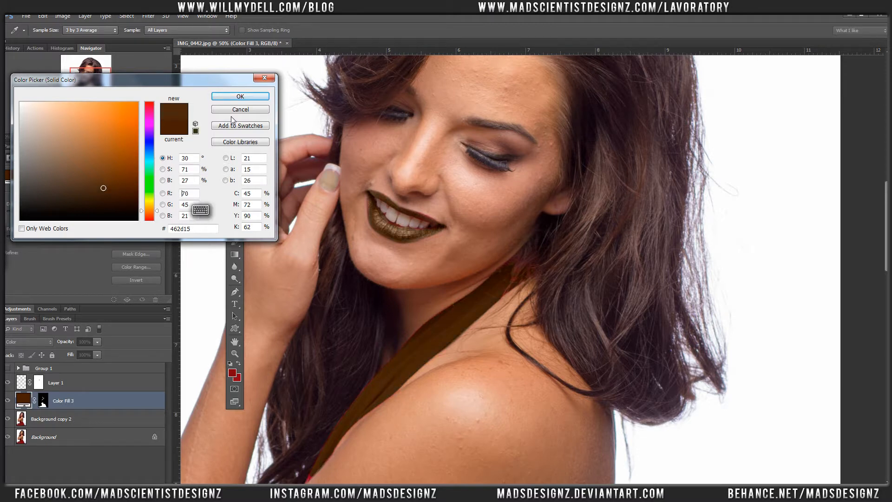
click(224, 98)
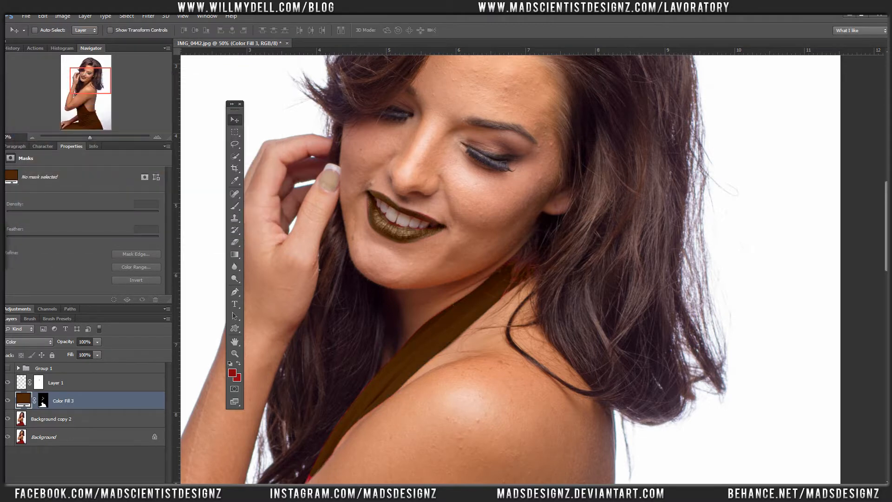
Hide Layer 1 and Color Fill 3, and make Background copy 2 the active layer
click(11, 383)
click(10, 403)
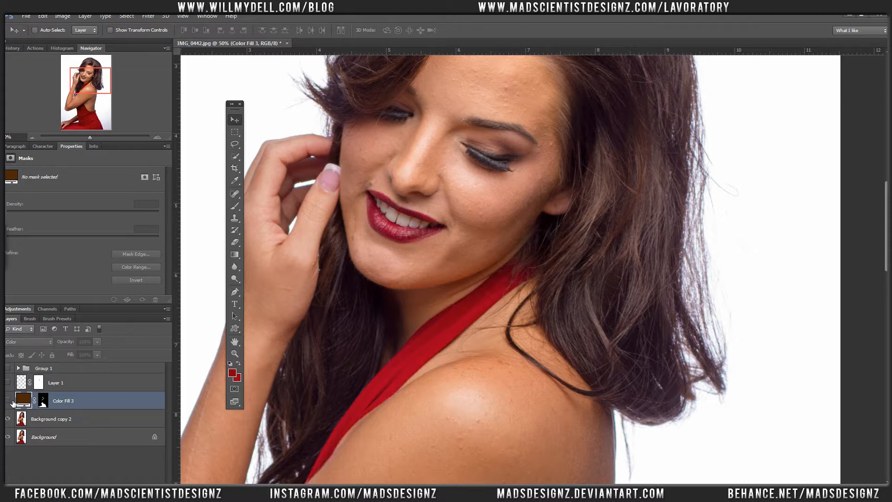
click(41, 421)
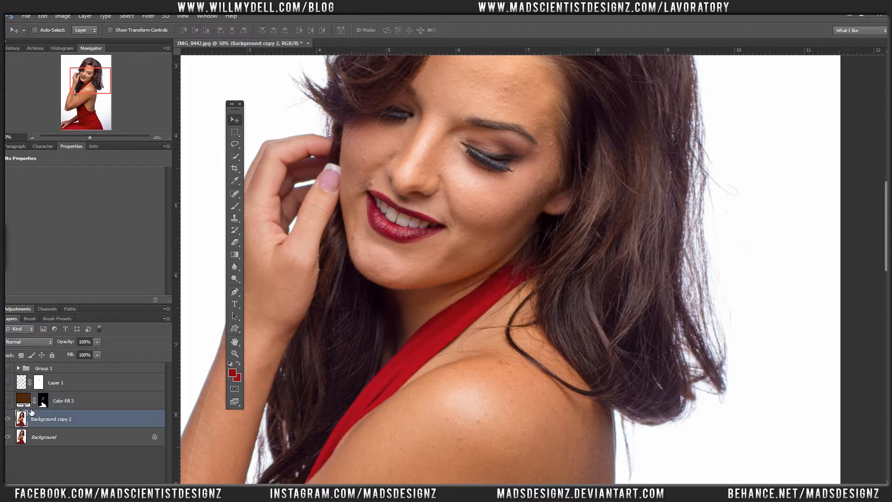
click(127, 18)
click(145, 94)
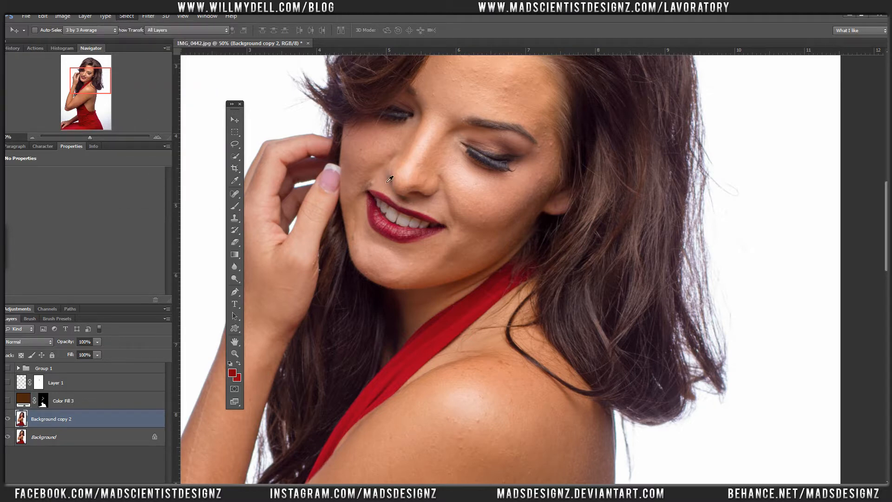
drag(484, 247, 544, 311)
click(566, 264)
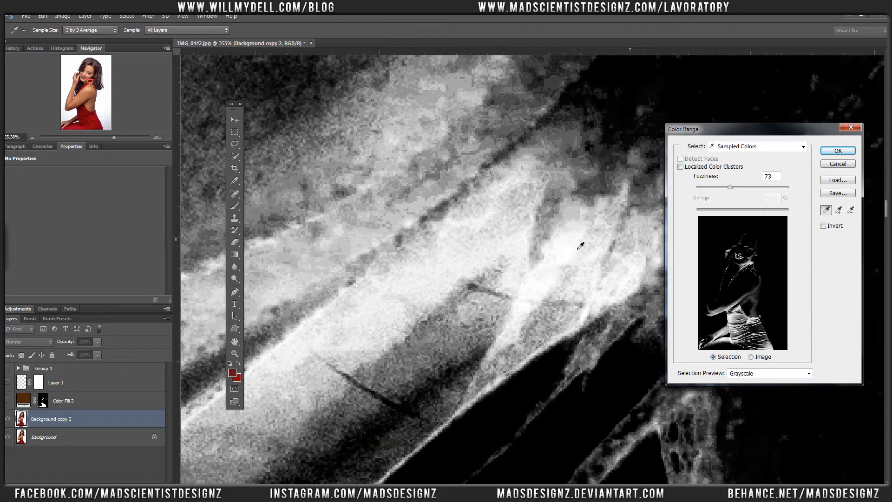
mouse_move(711, 183)
mouse_down()
mouse_move(700, 188)
mouse_move(710, 189)
mouse_up()
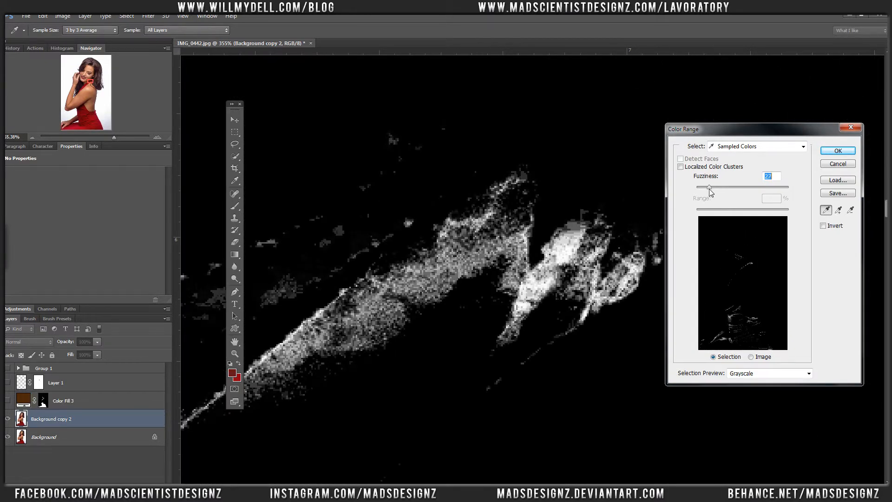
click(557, 301)
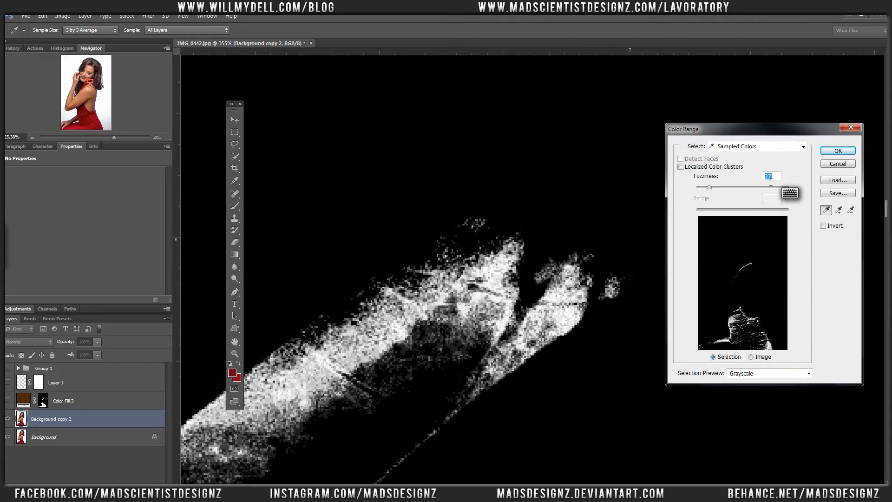
click(834, 165)
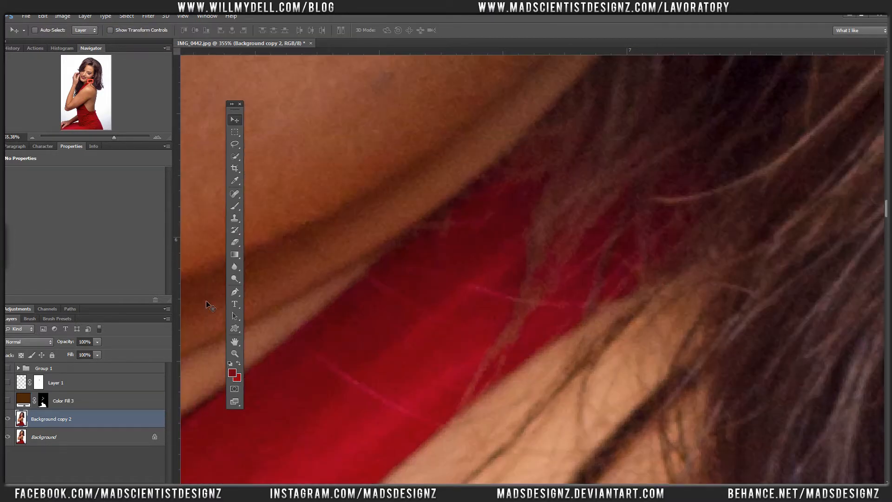
Select the dark red at the strap's end on Background copy 2 with Color Range, using Localized Color Clusters and Fuzziness about 34
click(235, 206)
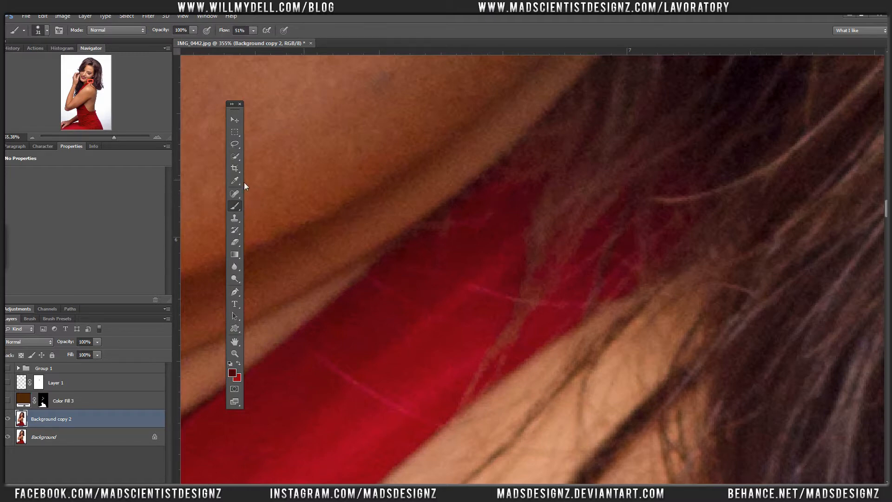
click(127, 16)
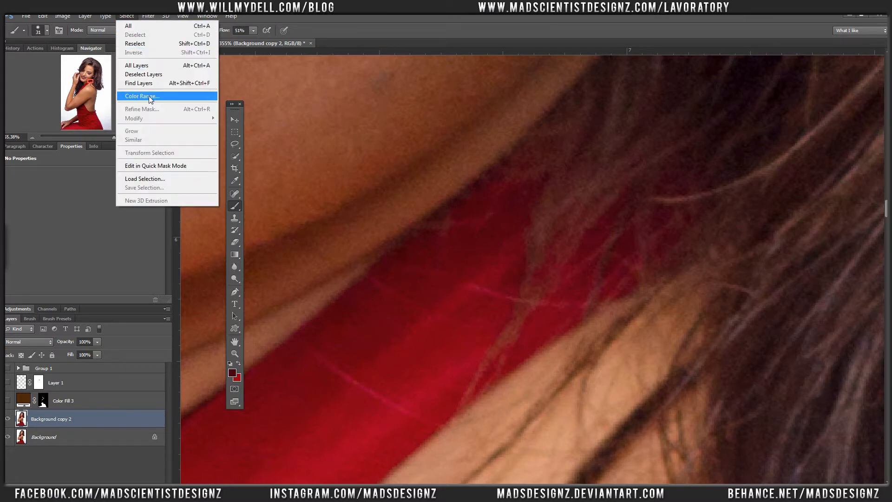
click(150, 98)
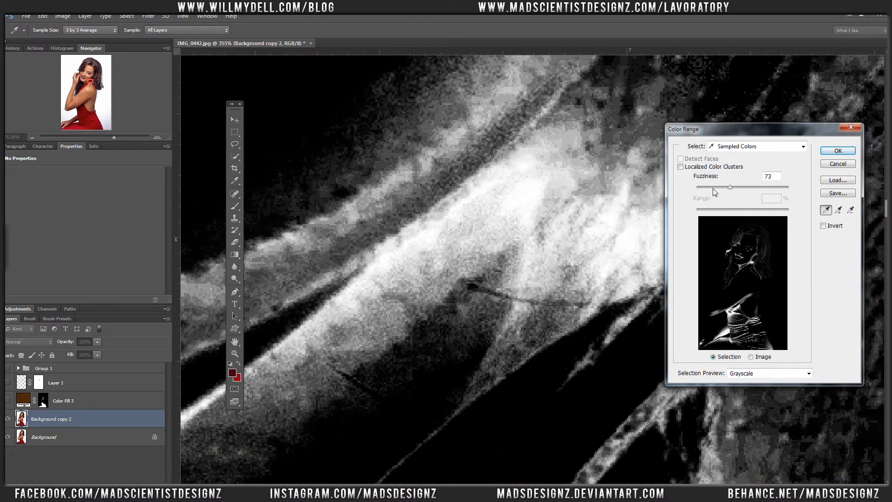
drag(714, 192, 713, 186)
click(681, 167)
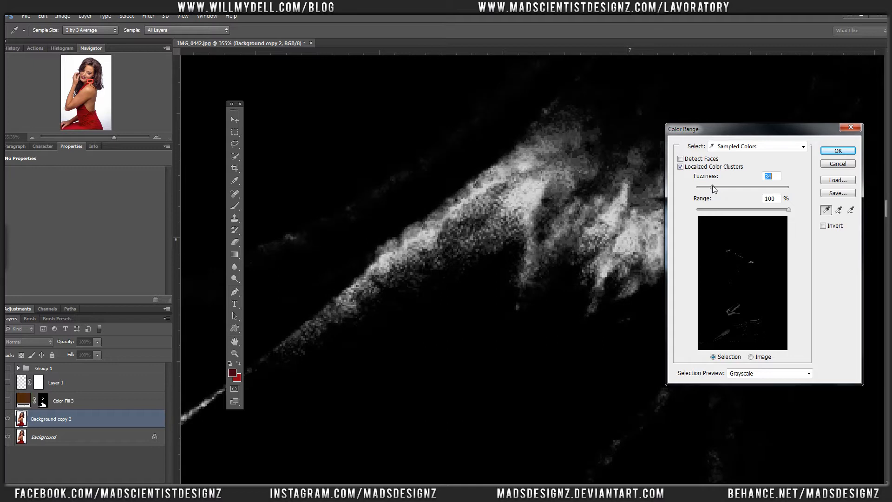
drag(712, 185, 713, 185)
click(838, 151)
key(b)
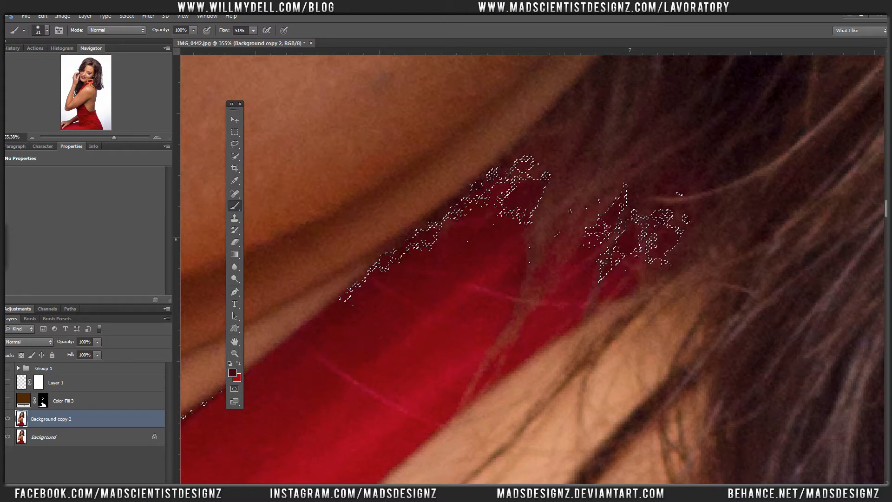
Add a Solid Color fill layer in dark blue #030e3b, masked by the Color Range selection
click(113, 488)
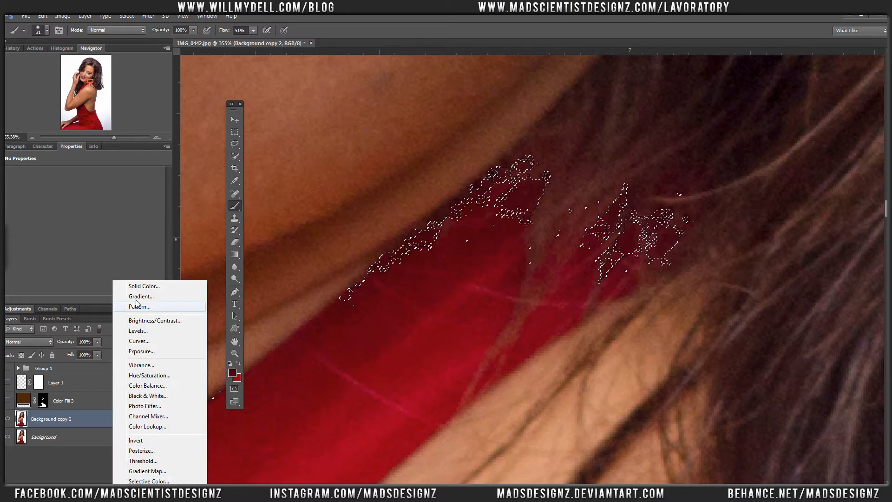
click(144, 286)
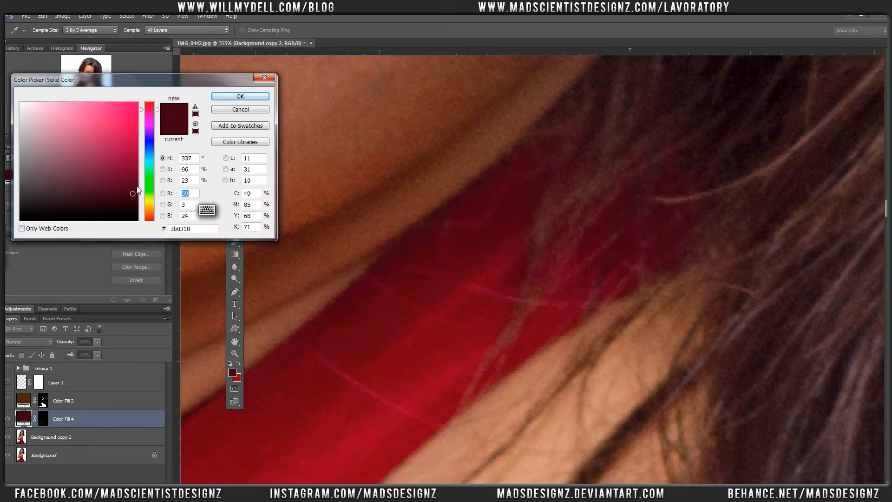
click(151, 174)
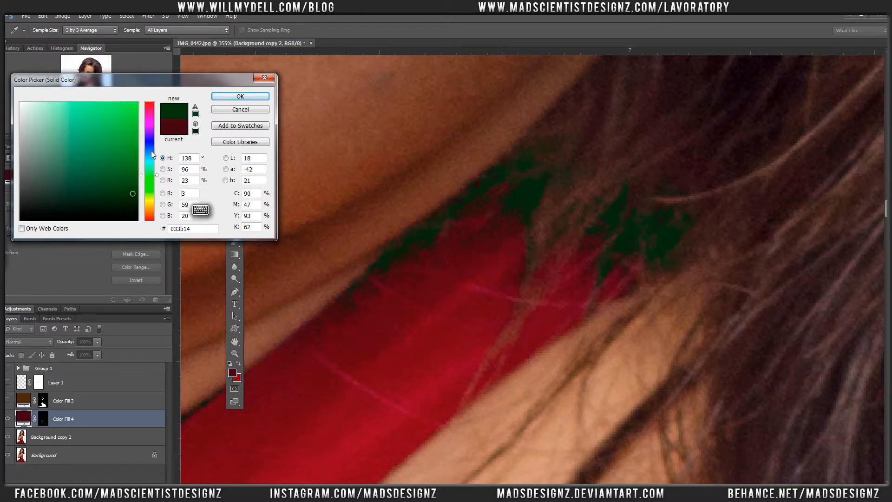
drag(151, 149, 150, 141)
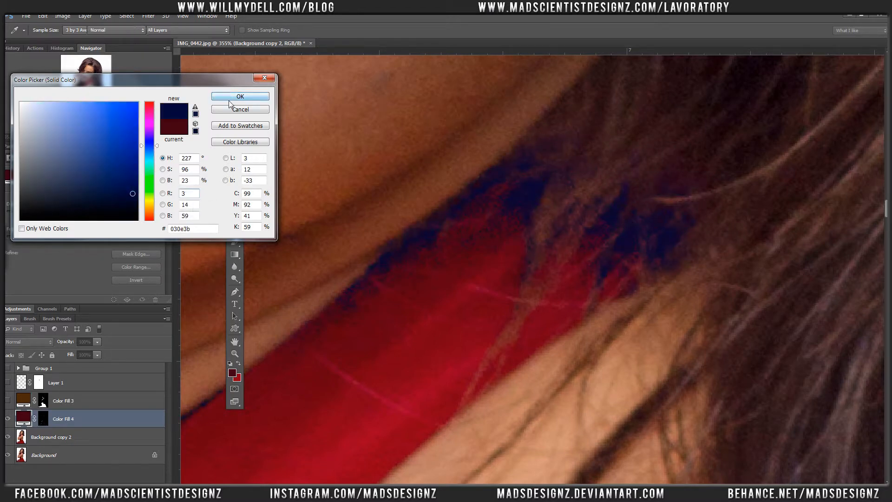
click(240, 96)
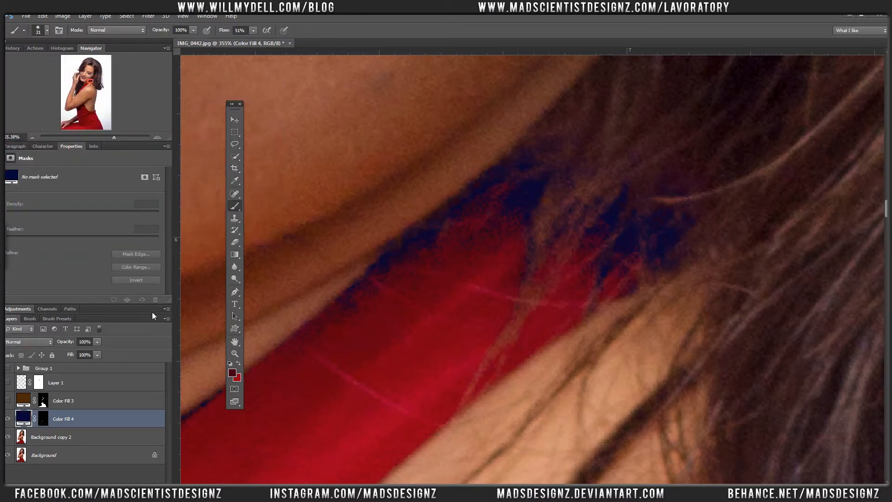
Show Color Fill 3 again over the strap, lips and nails, framing the face and shoulder
key(ctrl+0)
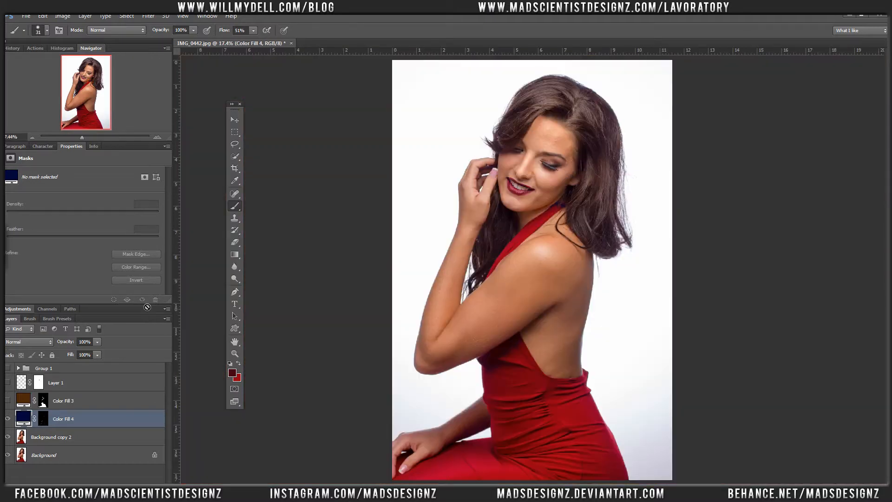
key(ctrl+minus)
key(ctrl+minus)
key(ctrl+plus)
key(ctrl+plus)
key(ctrl+plus)
key(ctrl+plus)
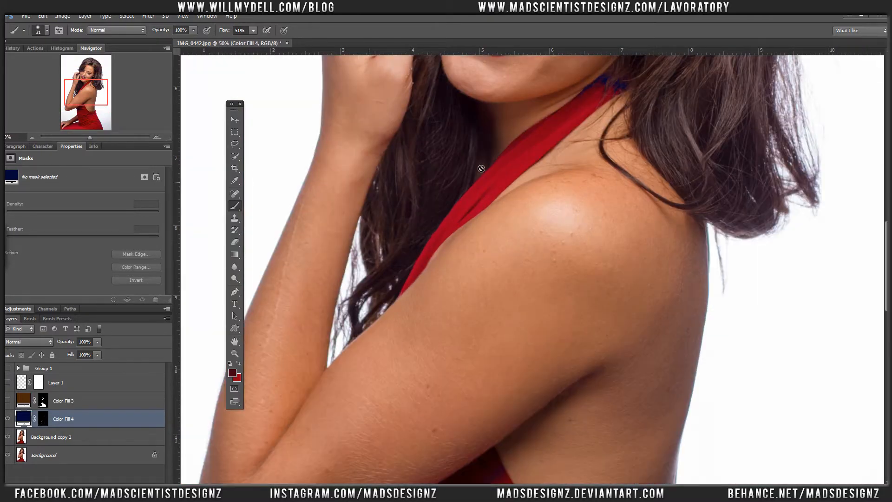
drag(492, 191, 420, 333)
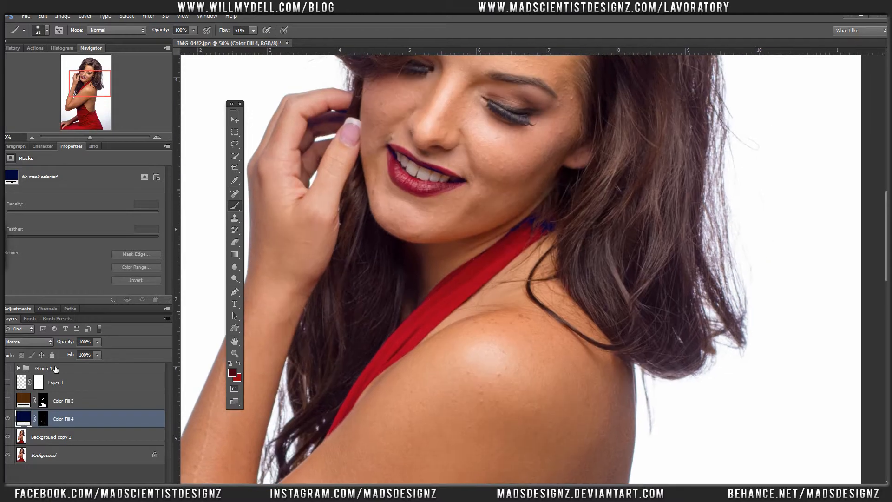
click(7, 400)
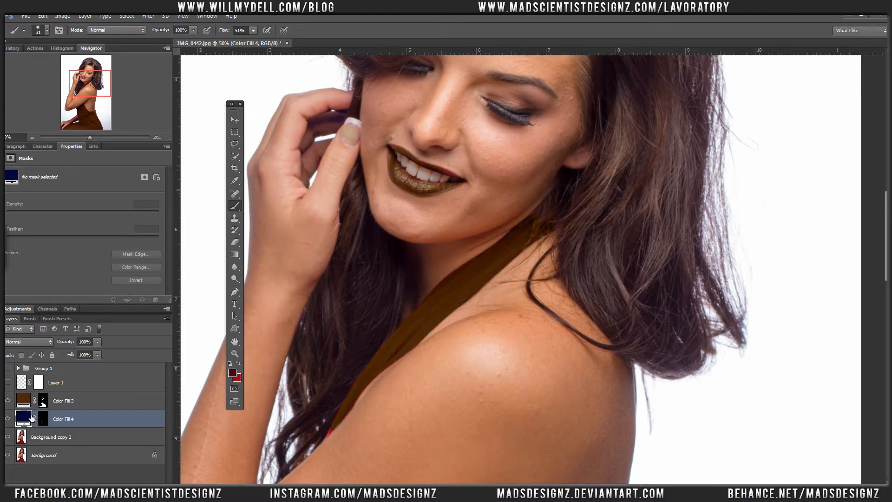
Copy Color Fill 3's hex colour 462d15 and apply it as Color Fill 4's fill colour
double_click(27, 402)
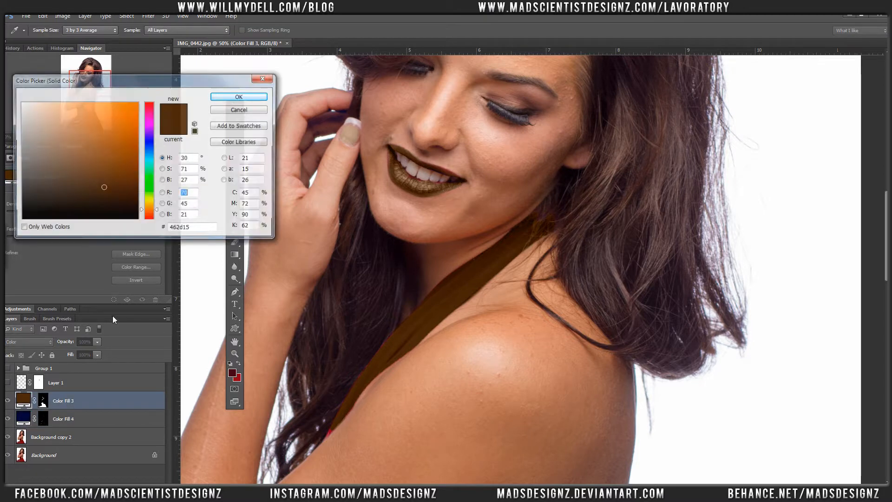
click(189, 229)
key(ctrl+c)
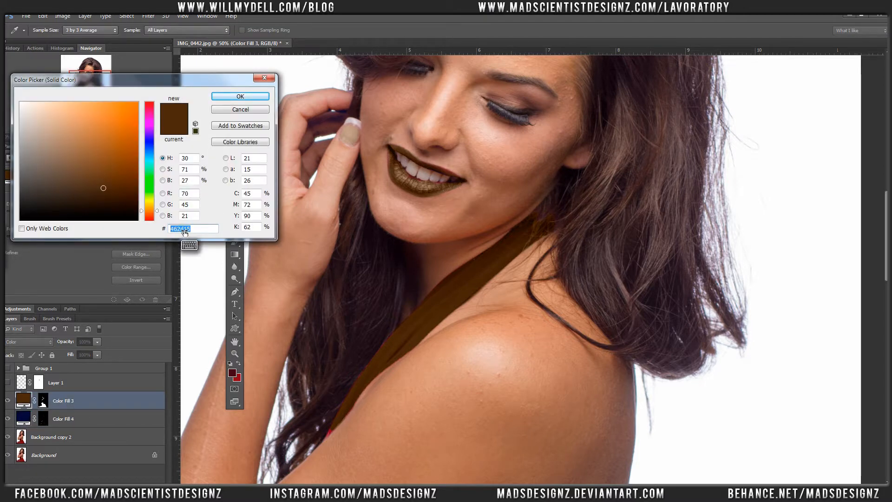
click(240, 96)
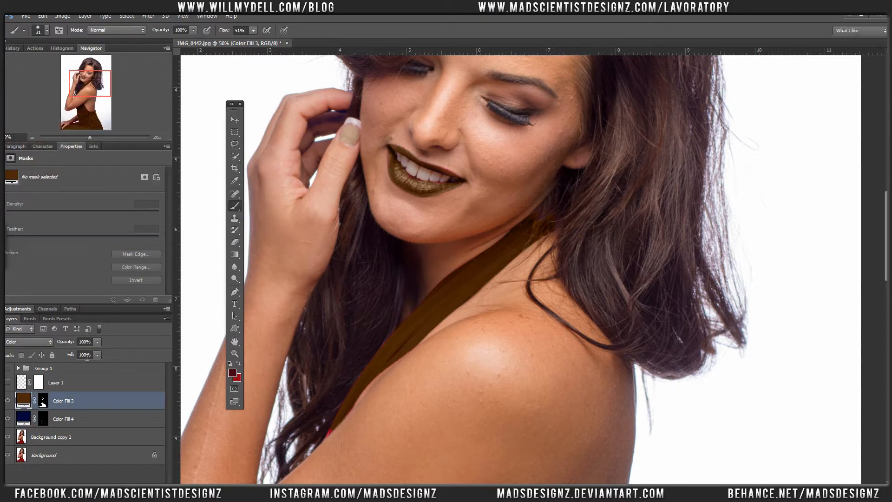
double_click(28, 420)
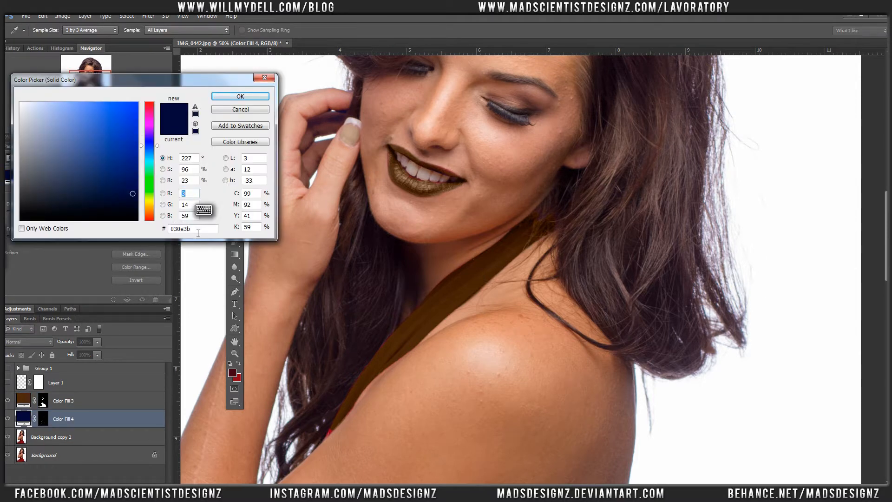
key(ctrl+v)
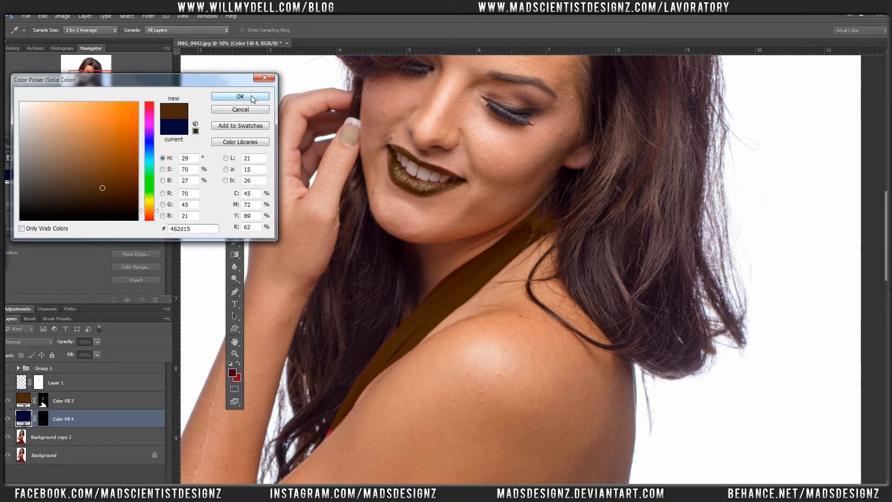
click(246, 96)
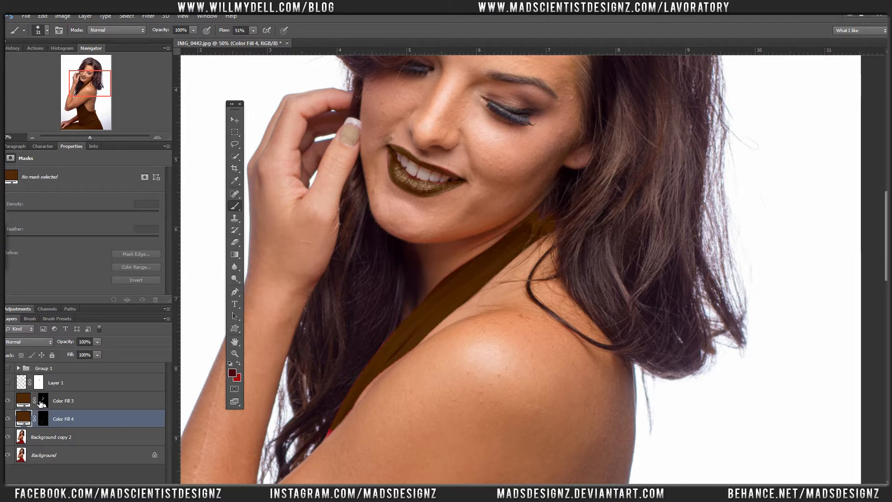
Compare the strap end beneath the hair with Color Fill 3 hidden and shown
click(8, 400)
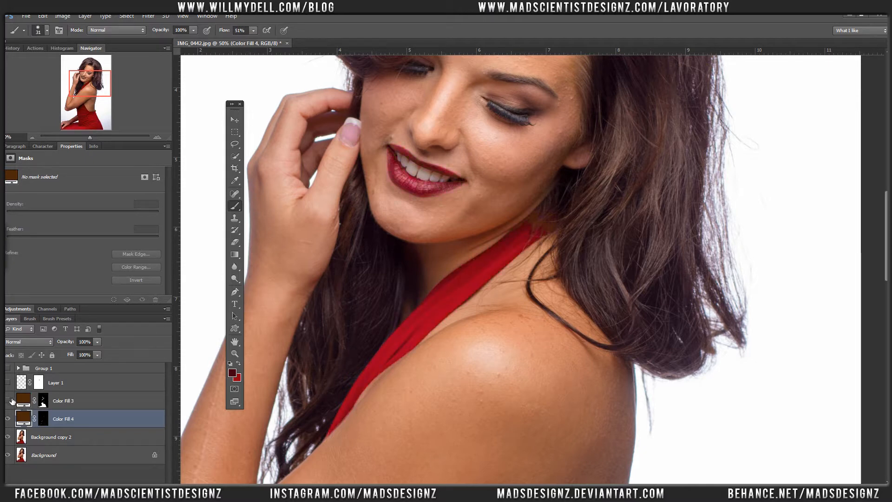
drag(450, 196, 616, 275)
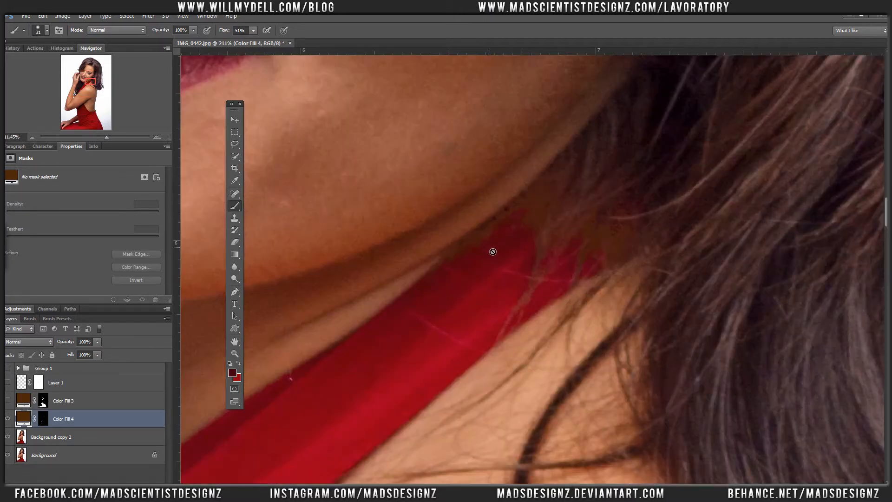
click(8, 402)
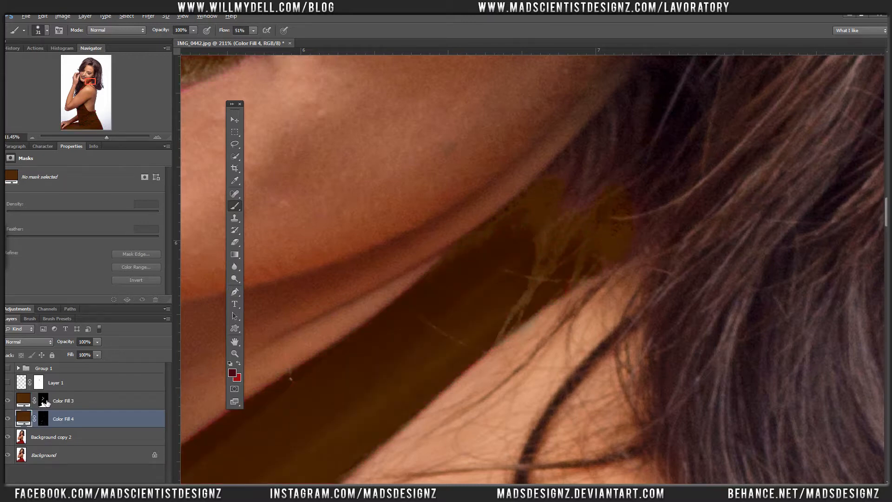
Brush black on Color Fill 3's mask over the strap end beneath the hair, toggling Color Fill 4 to compare
click(43, 401)
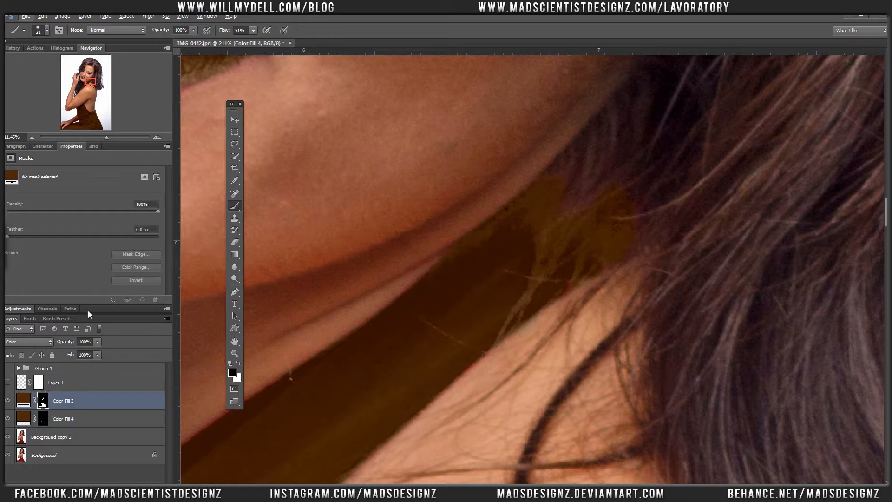
click(7, 418)
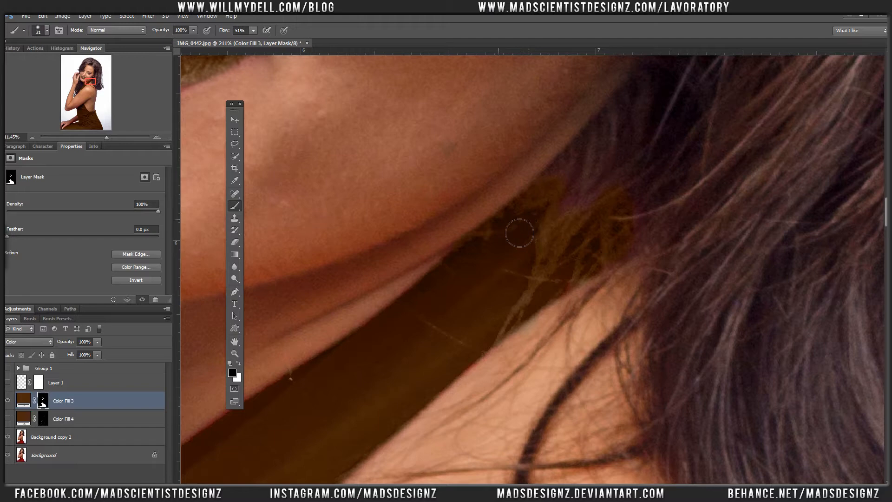
mouse_move(528, 223)
mouse_down()
mouse_move(576, 186)
mouse_move(559, 254)
mouse_move(639, 212)
mouse_move(611, 262)
mouse_move(606, 256)
mouse_move(645, 234)
mouse_move(585, 306)
mouse_move(531, 326)
mouse_move(566, 260)
mouse_move(556, 234)
mouse_move(481, 254)
mouse_move(536, 253)
mouse_up()
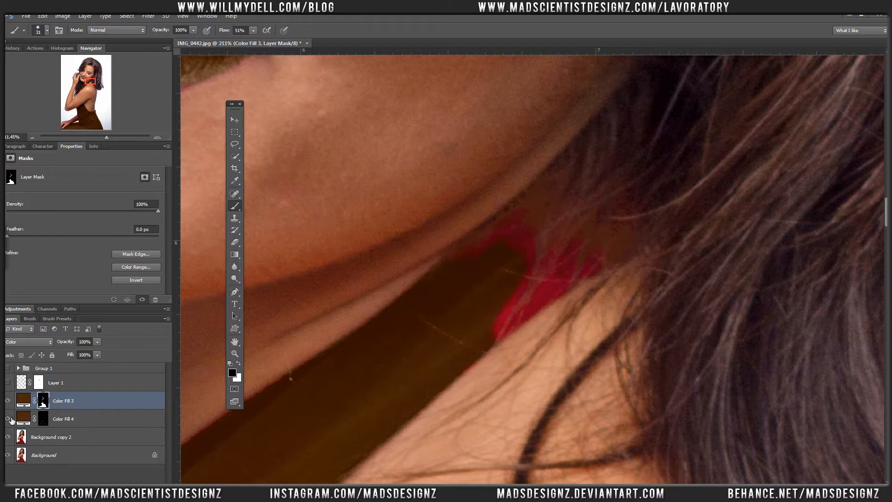
click(7, 420)
click(7, 419)
Brush white on Color Fill 3's mask to restore brown over the red areas of the strap around the hair strands
key(x)
mouse_move(476, 277)
mouse_down()
mouse_move(531, 239)
mouse_move(517, 246)
mouse_move(522, 259)
mouse_move(547, 247)
mouse_move(529, 281)
mouse_move(536, 229)
mouse_move(554, 277)
mouse_move(526, 312)
mouse_move(536, 289)
mouse_move(514, 334)
mouse_move(537, 308)
mouse_move(550, 316)
mouse_move(526, 340)
mouse_move(575, 278)
mouse_move(554, 308)
mouse_move(579, 290)
mouse_move(568, 303)
mouse_move(590, 259)
mouse_move(587, 276)
mouse_move(607, 274)
mouse_move(604, 283)
mouse_move(563, 272)
mouse_move(557, 299)
mouse_move(514, 352)
mouse_move(583, 300)
mouse_up()
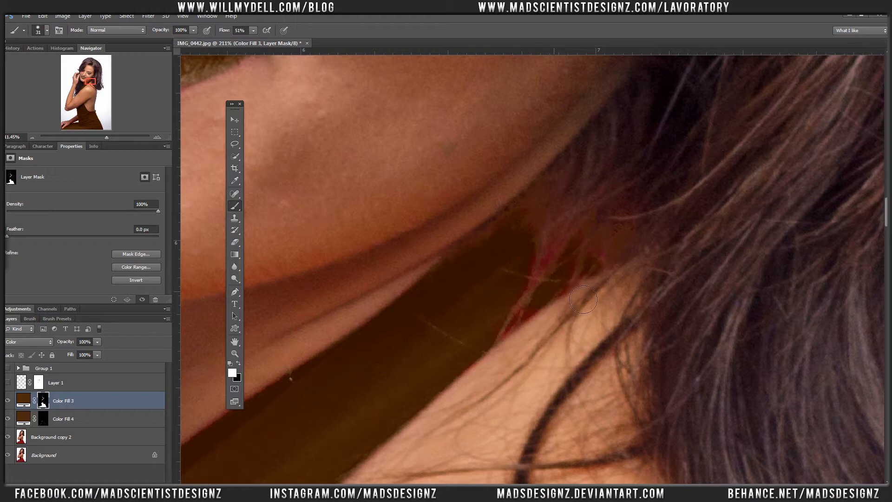
mouse_move(522, 341)
mouse_down()
mouse_move(561, 263)
mouse_move(542, 269)
mouse_move(533, 299)
mouse_move(593, 251)
mouse_move(611, 270)
mouse_move(544, 309)
mouse_move(519, 345)
mouse_move(533, 327)
mouse_move(483, 323)
mouse_up()
key(ctrl+0)
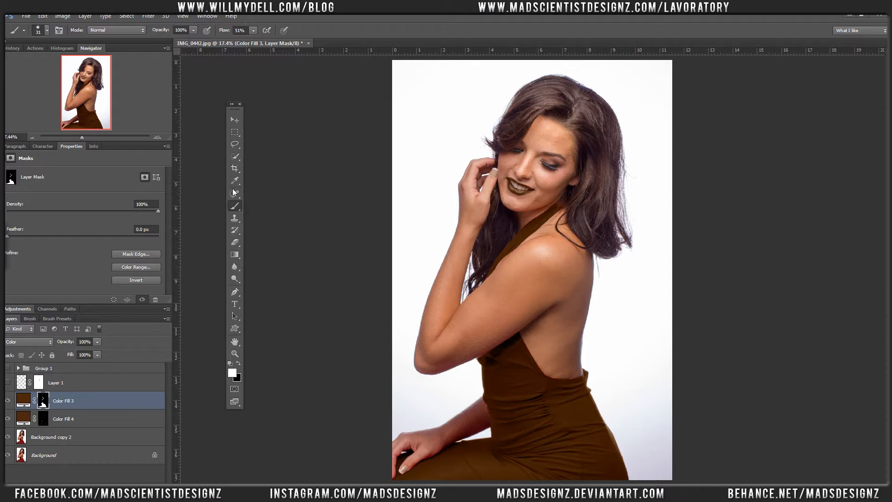
Add a new layer above Color Fill 3 in Color blend mode, and sample the dress's brown for a brush with 17% flow
click(366, 407)
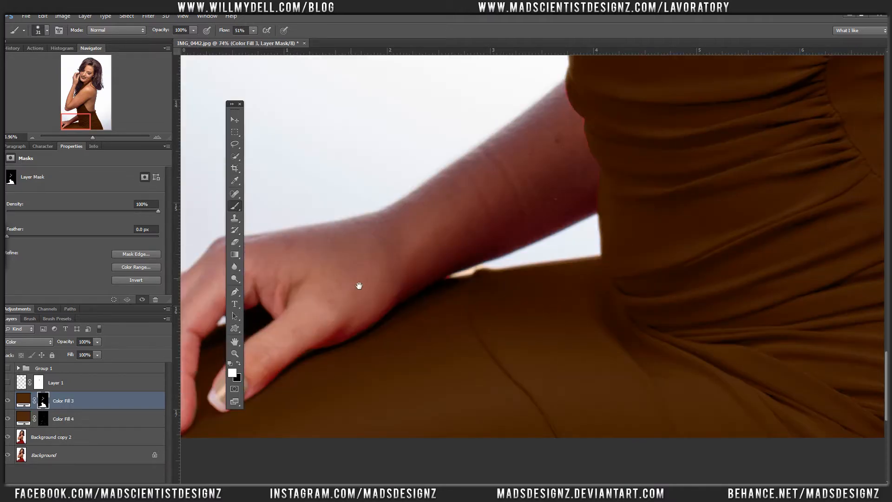
drag(359, 285, 505, 309)
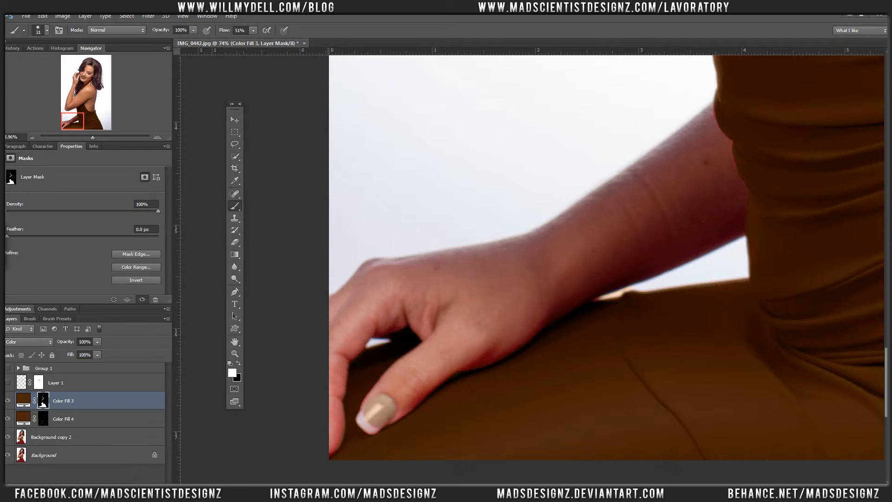
click(142, 487)
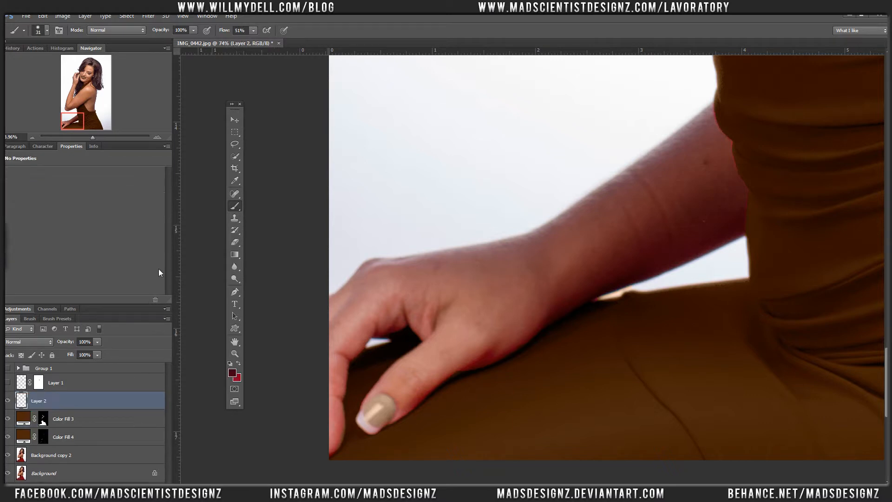
alt+click(516, 393)
drag(231, 32, 214, 36)
click(28, 342)
click(21, 322)
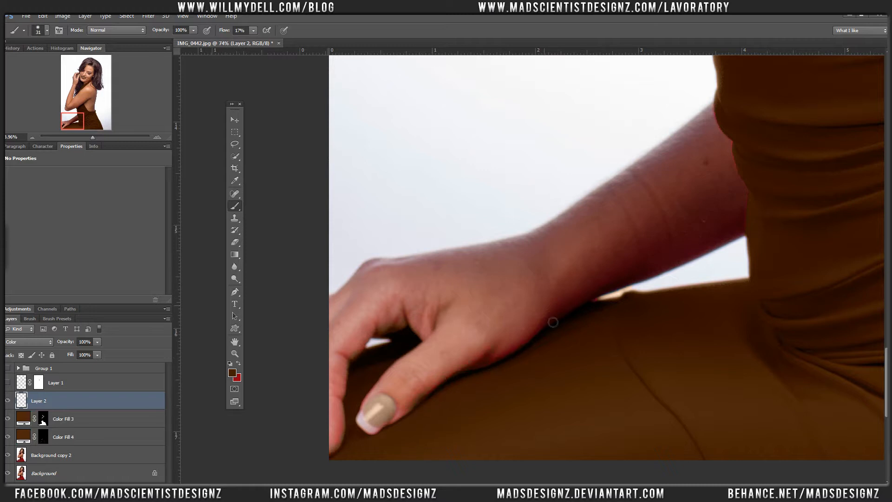
Paint brown with a size 91 brush over the red reflections along the resting hand and forearm
right_click(579, 318)
click(603, 219)
mouse_move(527, 369)
mouse_down()
mouse_move(589, 317)
mouse_move(509, 374)
mouse_move(575, 326)
mouse_move(586, 314)
mouse_move(525, 364)
mouse_move(597, 292)
mouse_move(577, 316)
mouse_move(662, 264)
mouse_move(614, 308)
mouse_move(745, 241)
mouse_move(592, 305)
mouse_move(715, 232)
mouse_move(733, 253)
mouse_move(660, 262)
mouse_move(759, 158)
mouse_up()
key(ctrl+0)
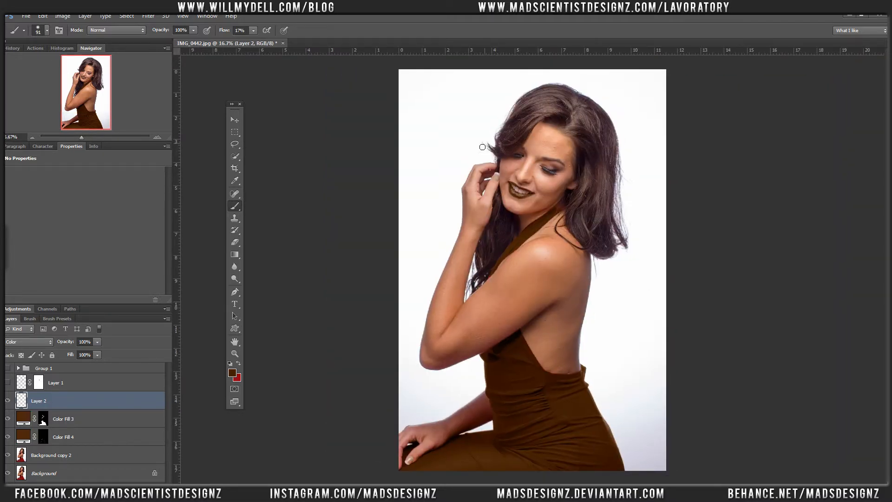
Group Layer 2, Color Fill 3 and Color Fill 4 together
key(v)
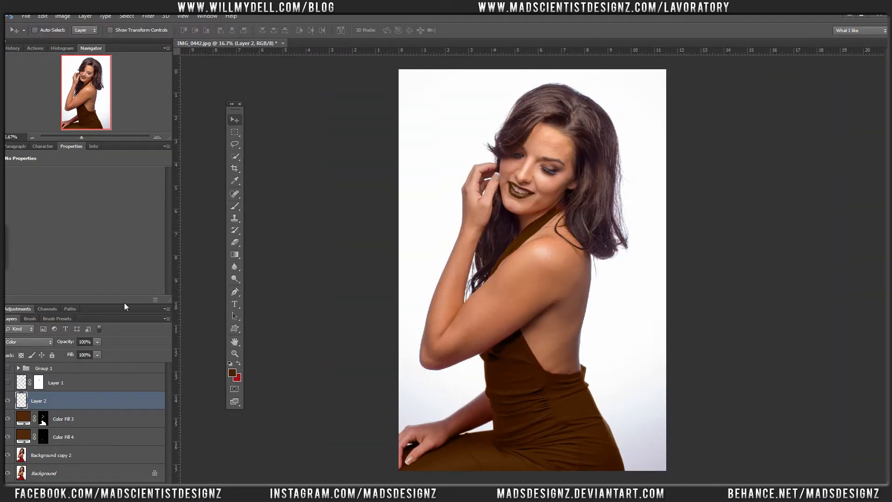
shift+click(94, 439)
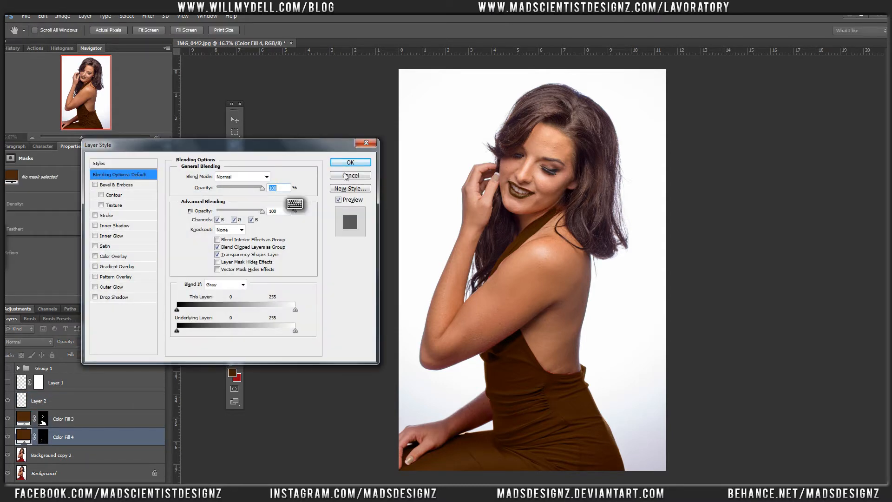
click(344, 175)
shift+click(74, 403)
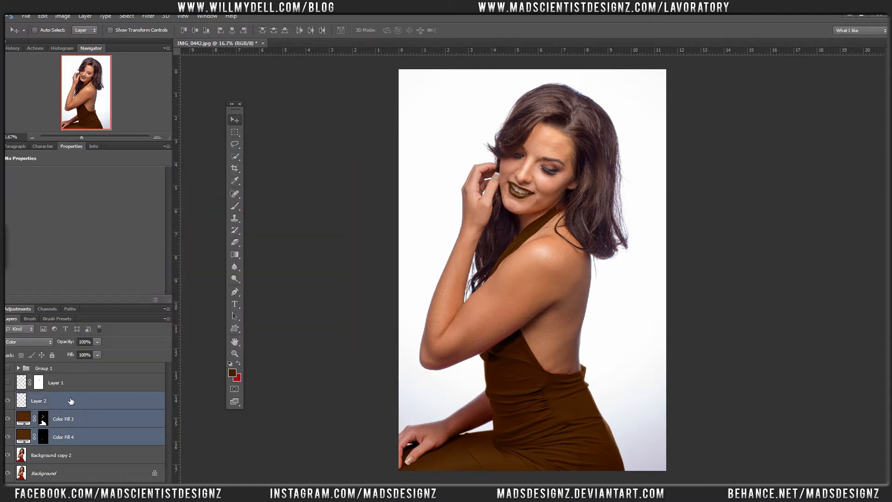
key(ctrl+g)
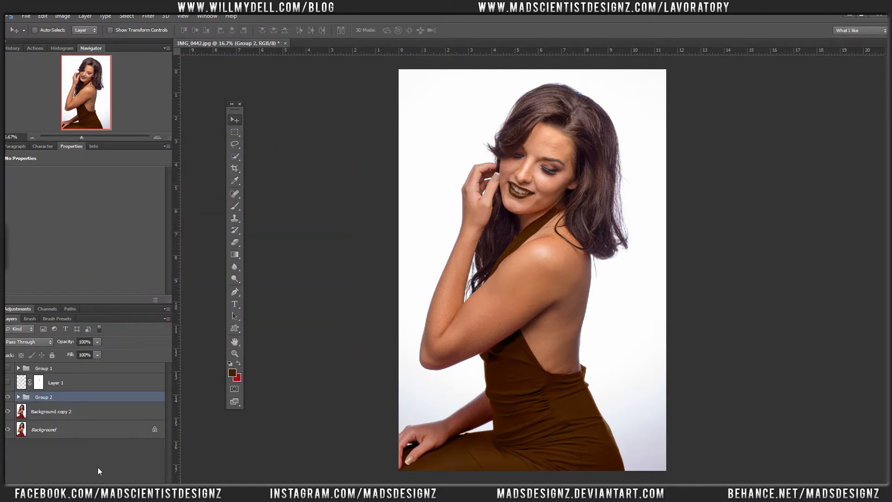
Add a Hue/Saturation adjustment layer above Group 2 and clip it to the group
click(119, 487)
click(143, 375)
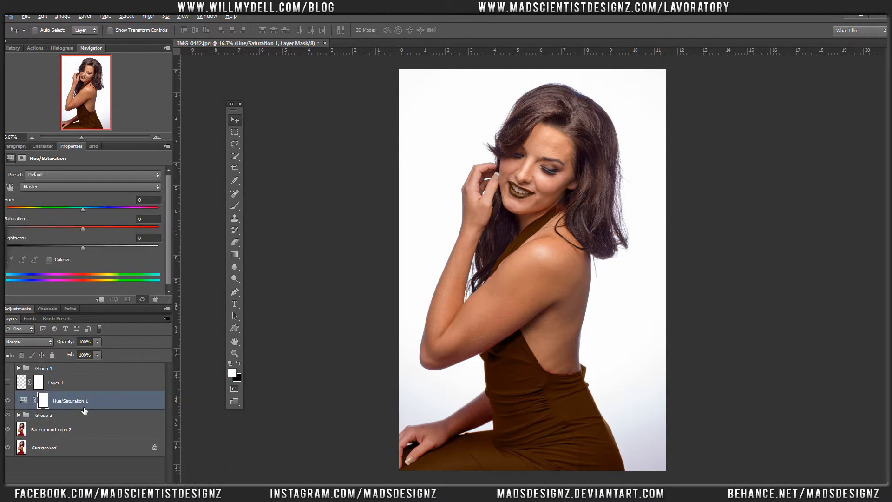
drag(85, 411, 85, 413)
alt+click(87, 413)
click(34, 402)
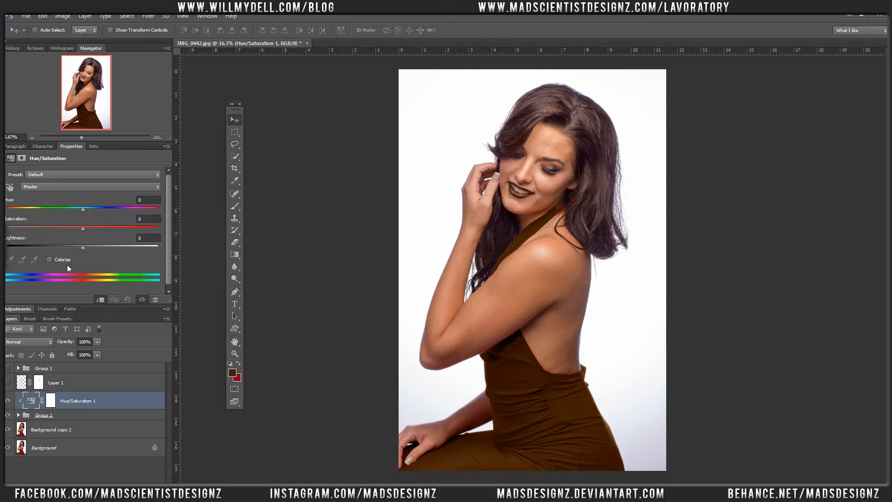
Try green, blue and purple variations with the clipped Hue/Saturation adjustment, ending on hue -112 and saturation -24
drag(84, 209, 55, 230)
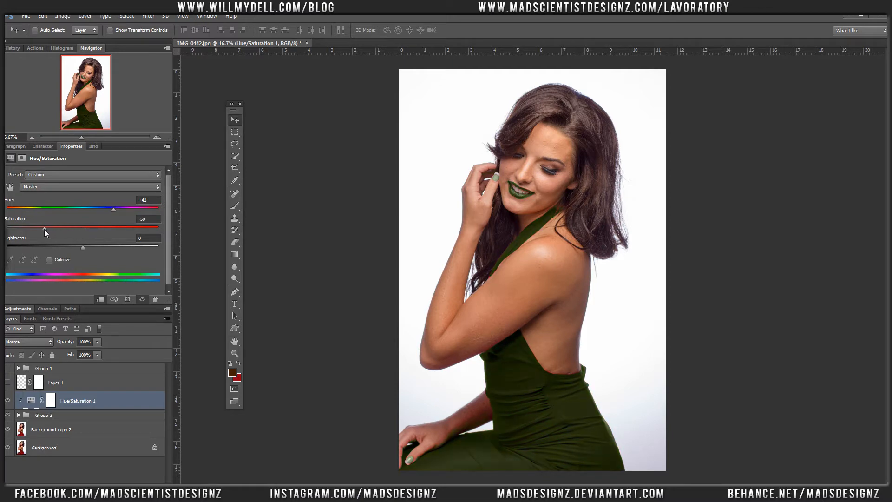
drag(74, 207, 72, 211)
drag(72, 211, 13, 208)
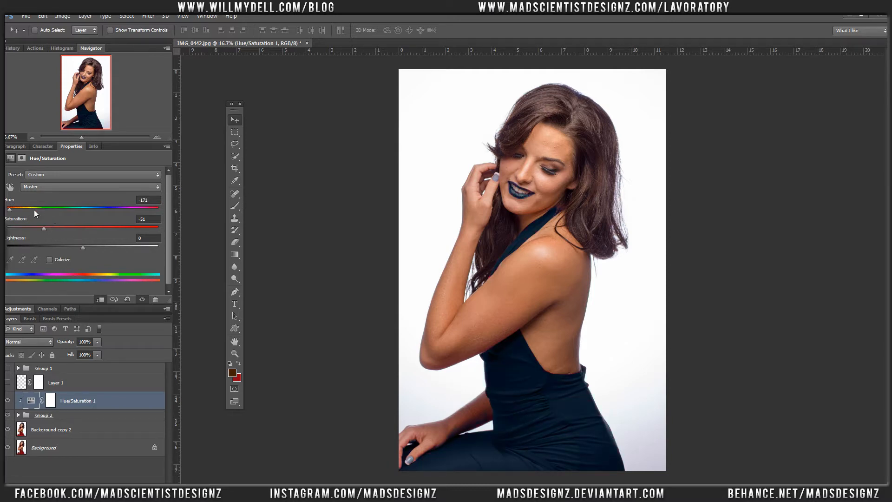
drag(55, 231, 64, 231)
drag(9, 209, 28, 207)
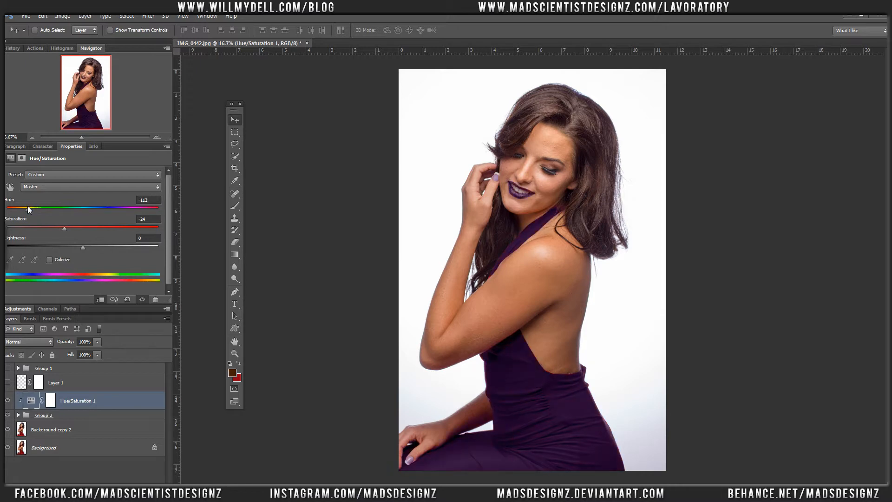
Set the adjustment's hue to -180 and fine-tune its saturation to make the dress, lips and nails dark blue
key(ctrl+minus)
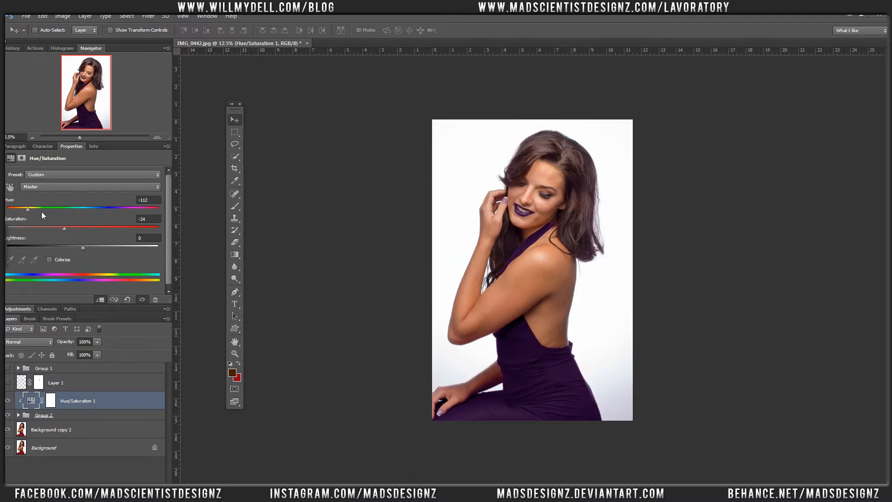
drag(27, 209, 10, 209)
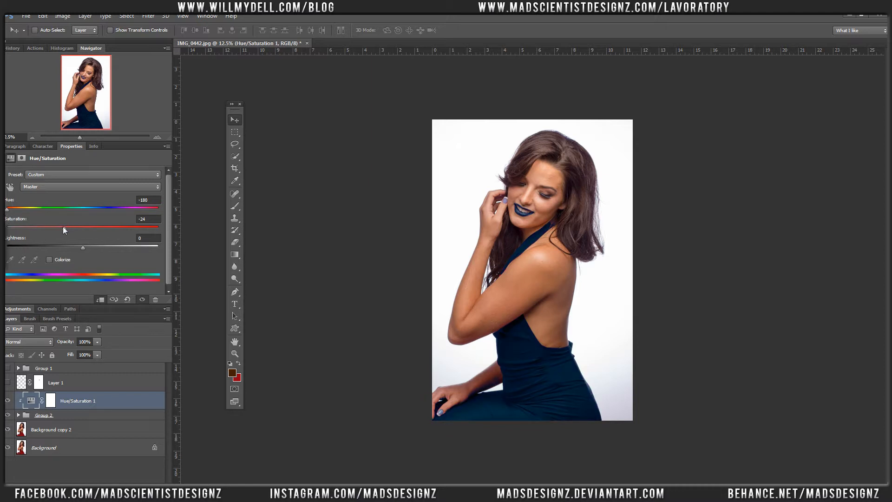
drag(64, 230, 45, 227)
drag(16, 217, 6, 217)
click(60, 231)
Expand Group 2 and show Color Fill 3's layer mask on its own at 100% around the lips
click(97, 416)
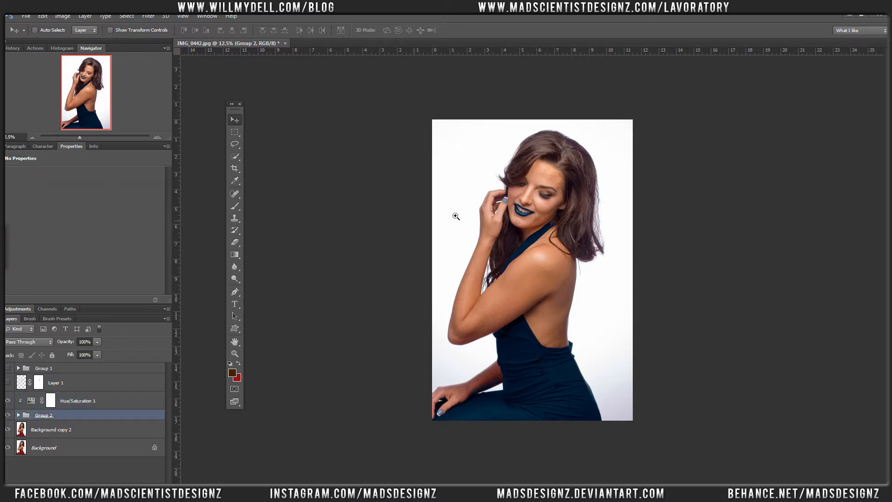
drag(484, 187, 487, 224)
drag(405, 146, 560, 255)
drag(335, 235, 301, 296)
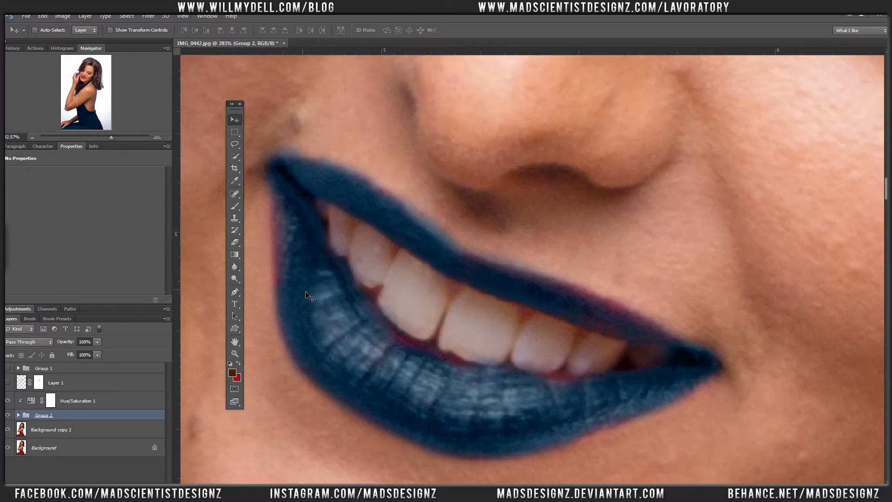
key(ctrl+1)
click(19, 415)
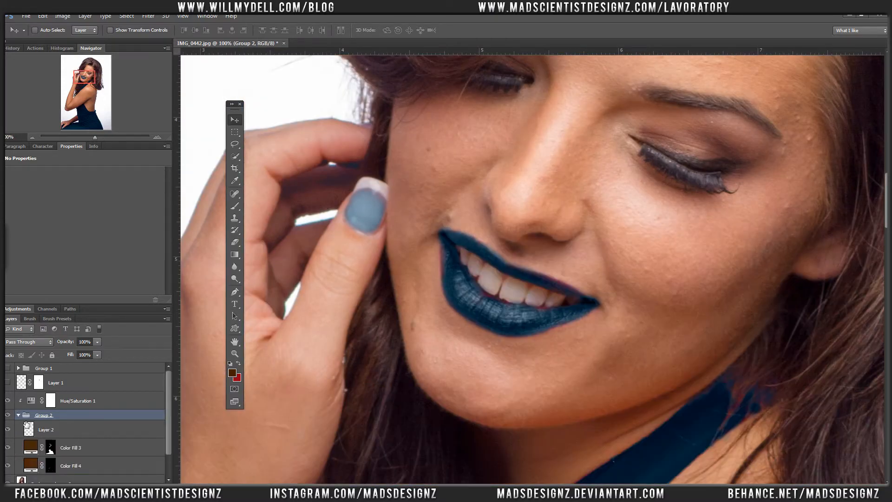
click(54, 449)
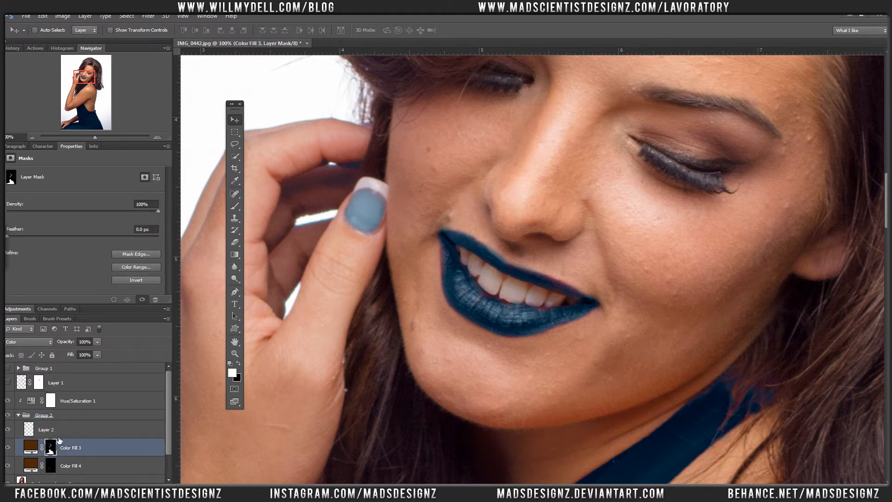
alt+click(53, 449)
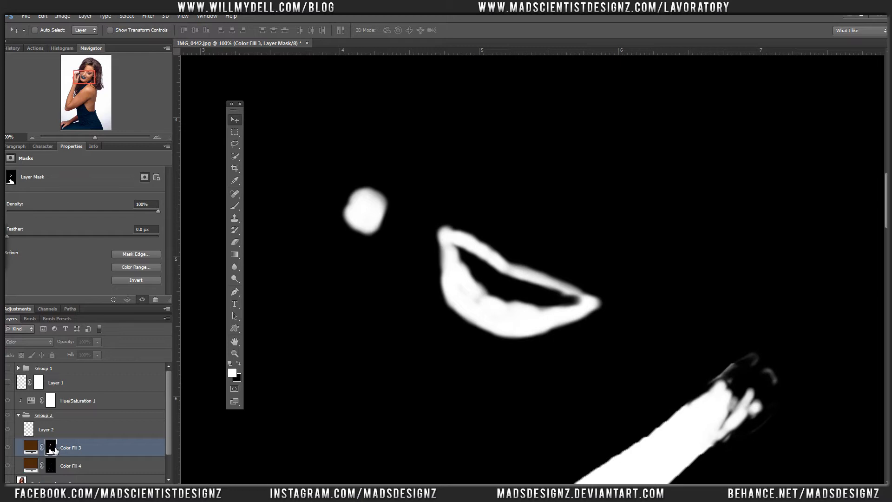
Paint black at 100% flow over the lips on Color Fill 3's mask and return to the normal image view
key(b)
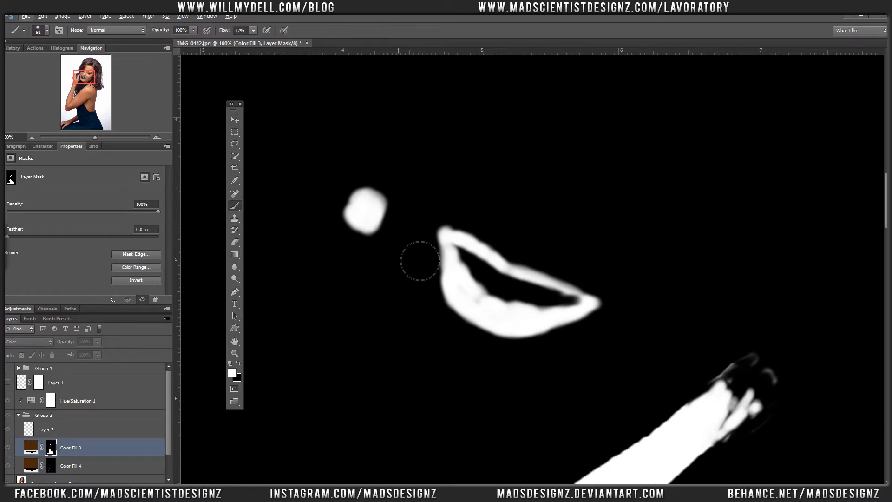
key(x)
mouse_move(463, 253)
mouse_down()
mouse_move(477, 269)
mouse_move(465, 287)
mouse_move(453, 246)
mouse_up()
drag(234, 34, 272, 30)
mouse_move(418, 217)
mouse_down()
mouse_move(449, 254)
mouse_move(450, 317)
mouse_move(479, 323)
mouse_move(486, 310)
mouse_move(477, 361)
mouse_move(537, 318)
mouse_move(616, 321)
mouse_move(552, 354)
mouse_move(547, 286)
mouse_move(504, 298)
mouse_move(550, 316)
mouse_move(535, 301)
mouse_move(532, 370)
mouse_move(522, 324)
mouse_move(565, 337)
mouse_move(496, 277)
mouse_move(555, 309)
mouse_move(541, 347)
mouse_move(552, 306)
mouse_move(499, 325)
mouse_move(544, 345)
mouse_move(562, 330)
mouse_move(530, 350)
mouse_move(576, 316)
mouse_move(562, 334)
mouse_move(609, 307)
mouse_move(541, 315)
mouse_up()
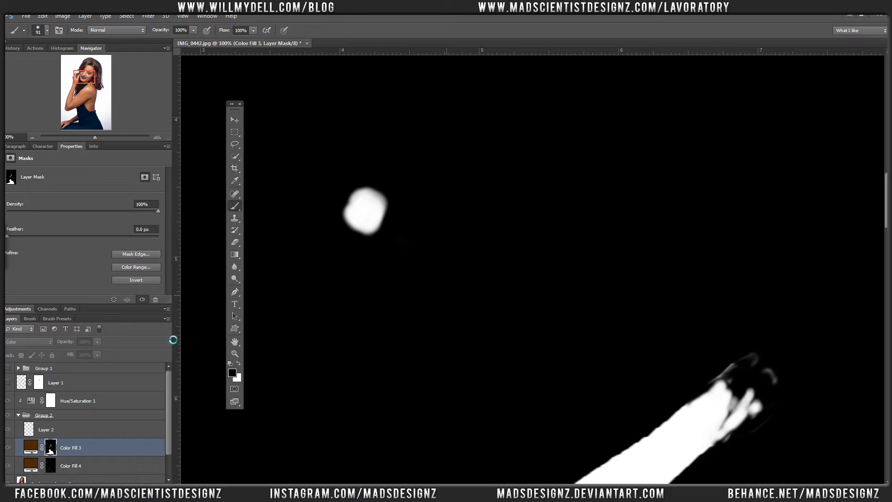
click(69, 447)
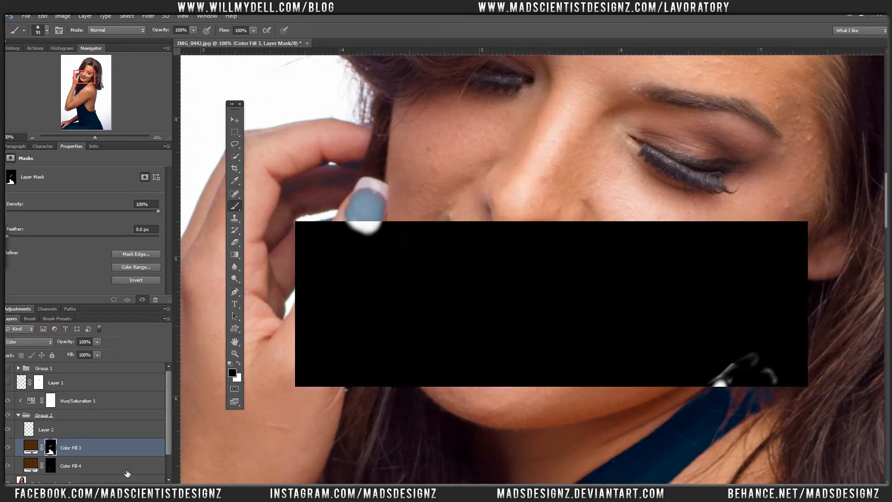
Add a Solid Color fill layer above Color Fill 3 using the teal 0e4c59
click(113, 483)
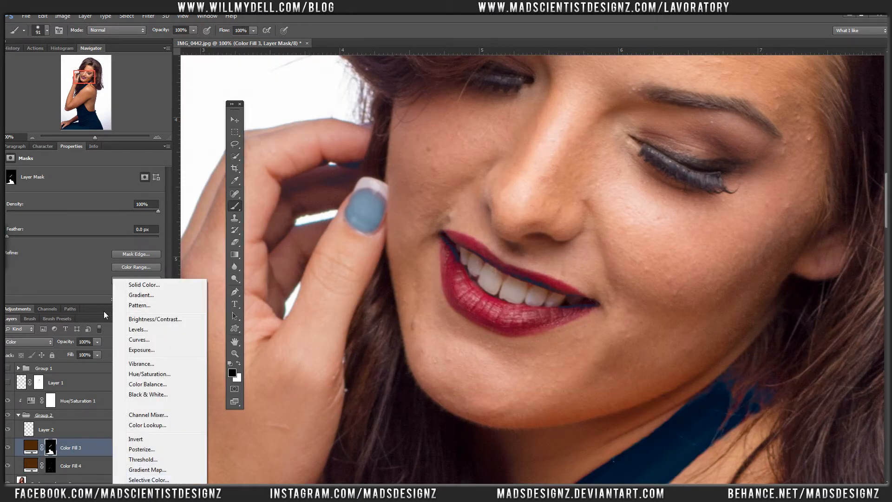
click(133, 284)
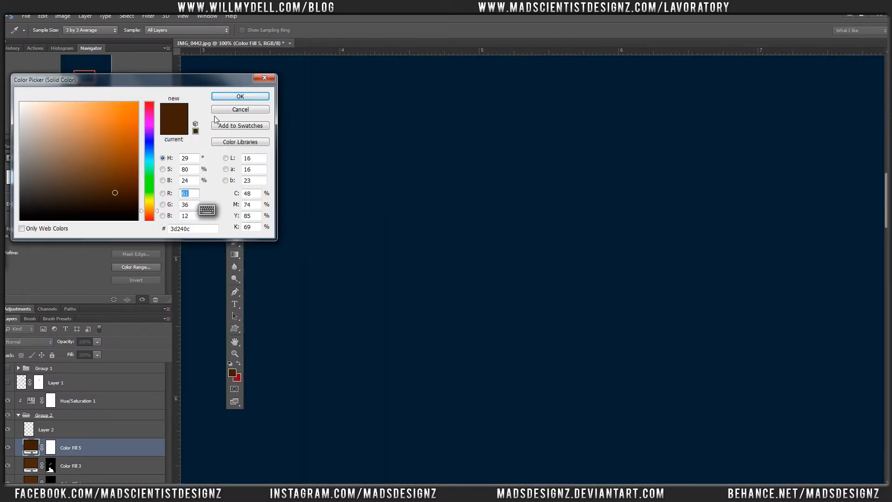
click(149, 155)
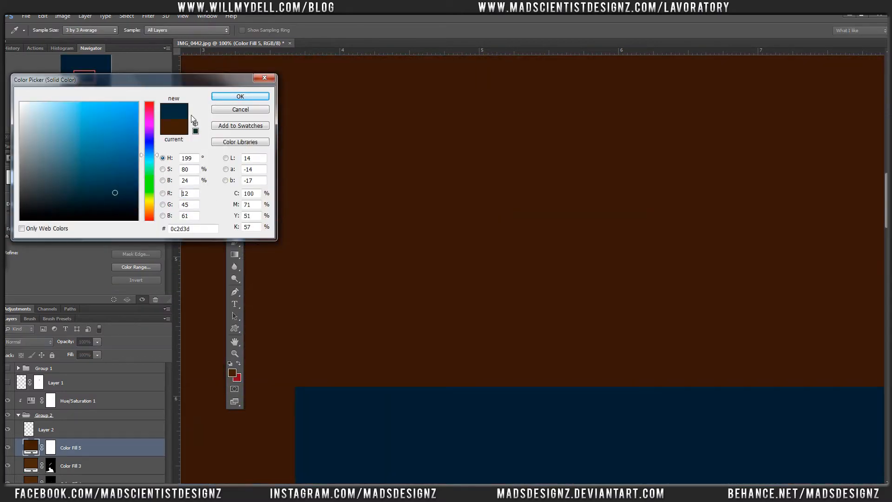
click(151, 158)
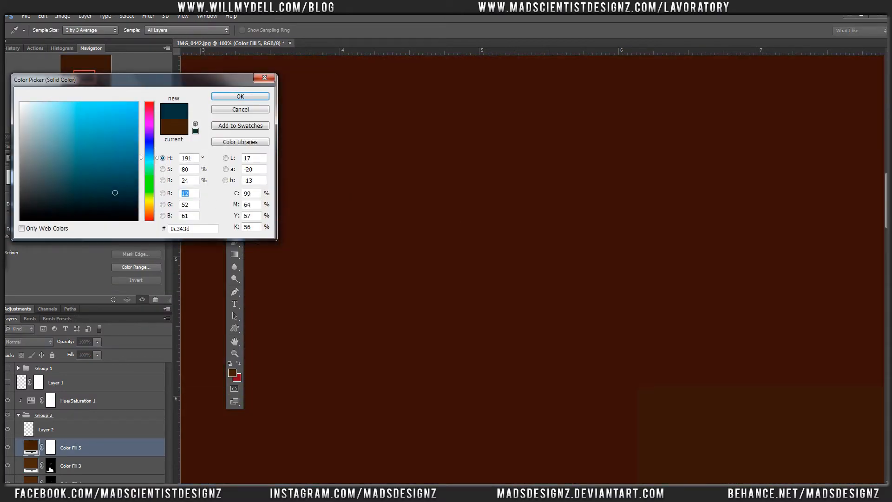
click(120, 179)
click(224, 99)
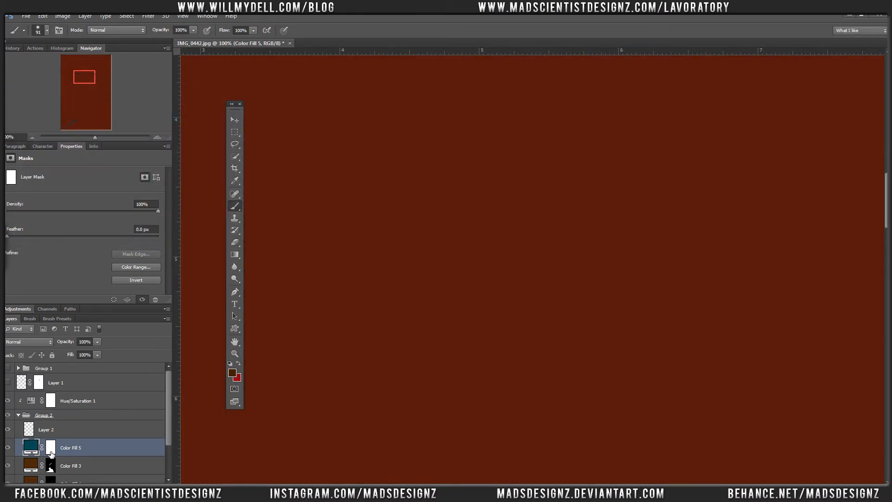
Copy Color Fill 3's brown hex value 462d15 and apply it to the new Color Fill 5 layer
double_click(37, 465)
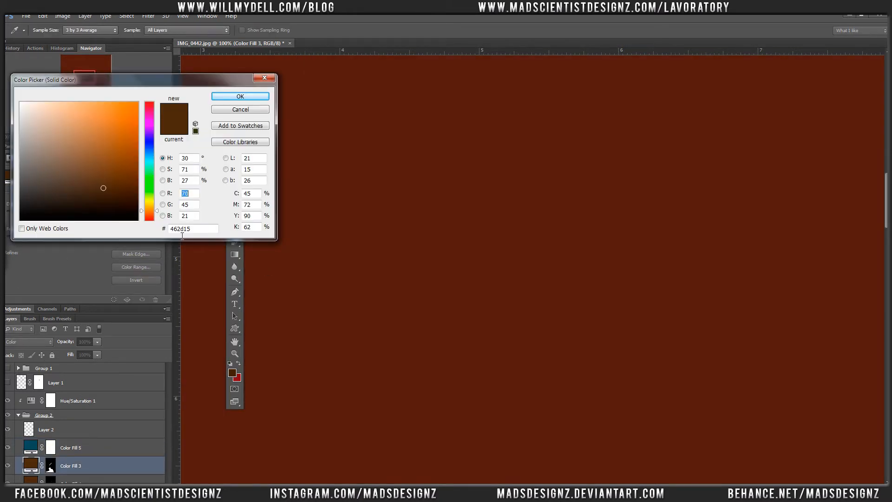
click(189, 231)
key(ctrl+c)
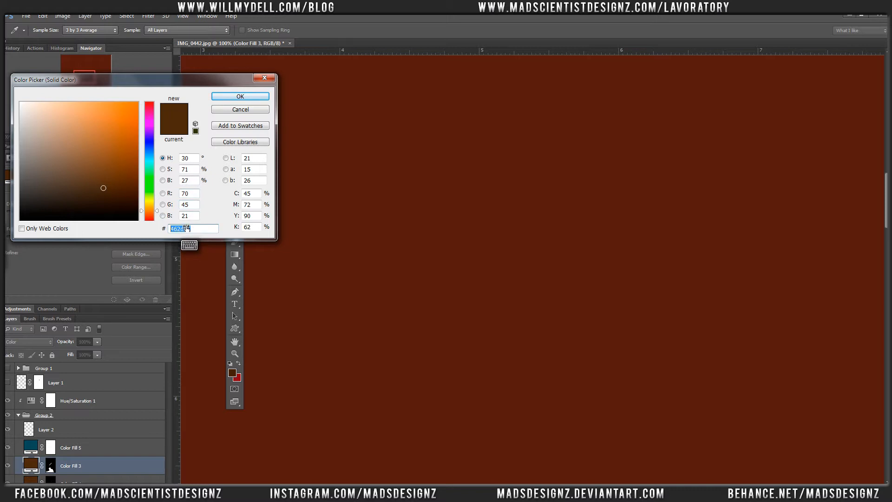
key(Return)
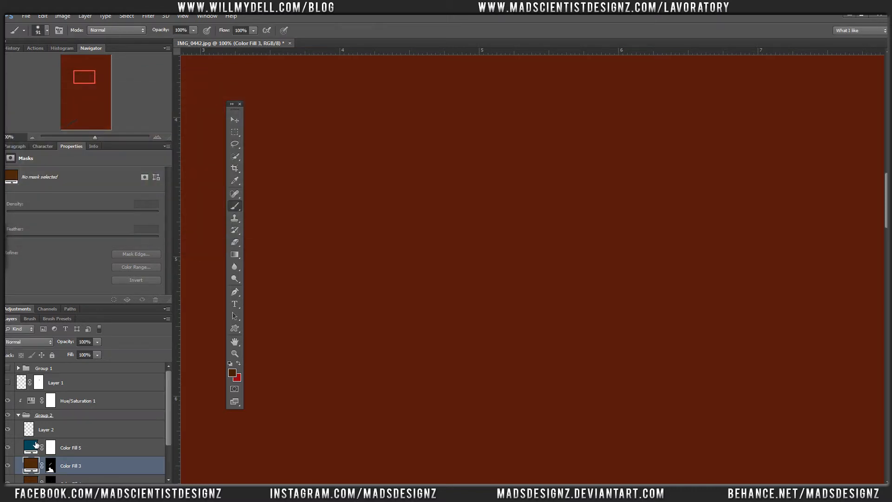
double_click(31, 446)
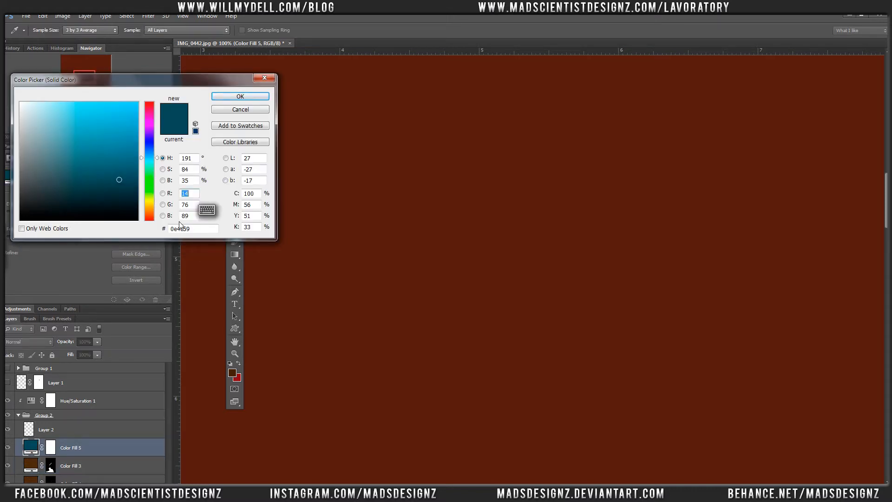
drag(193, 230, 143, 225)
key(ctrl+v)
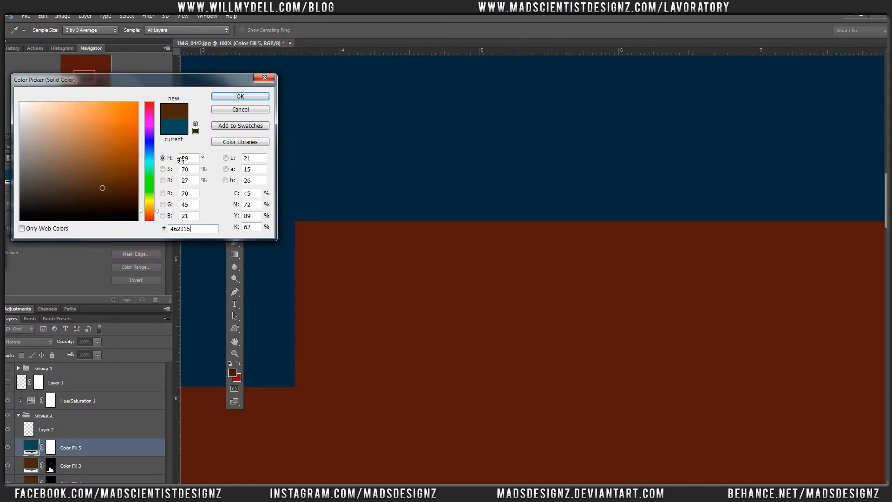
click(240, 95)
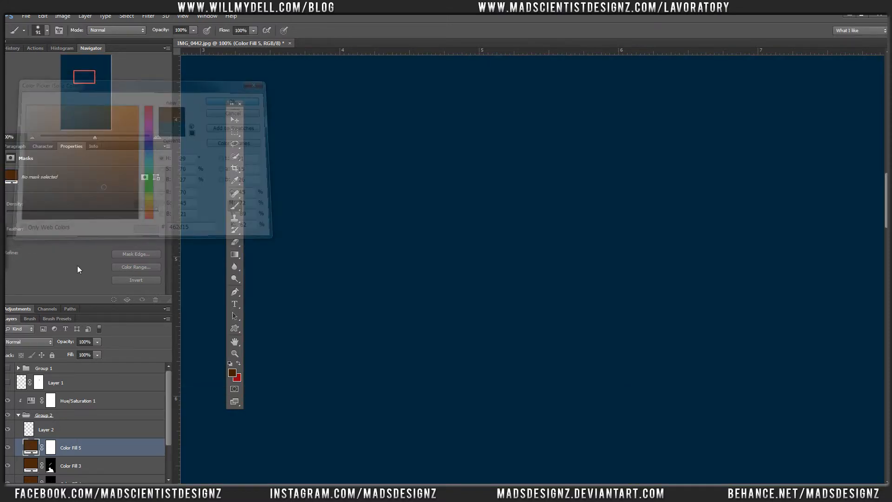
Lighten Color Fill 5's brown to 784c22
double_click(35, 449)
click(109, 171)
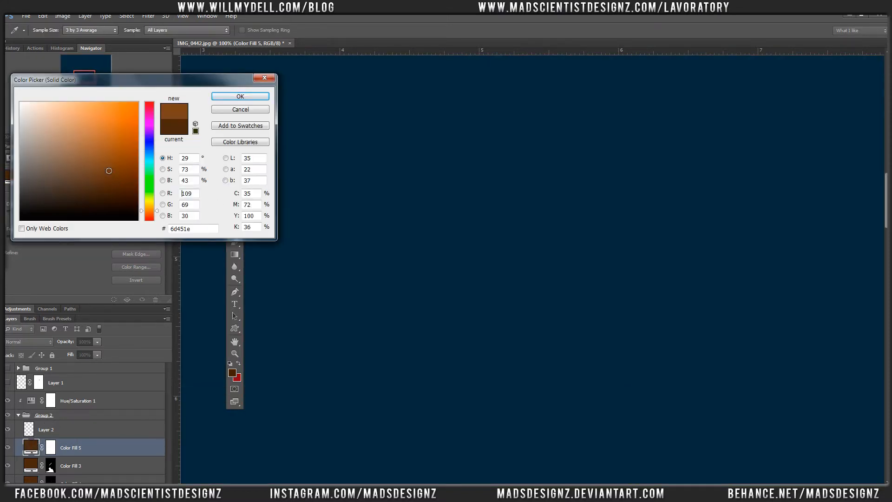
drag(109, 170, 105, 164)
click(240, 96)
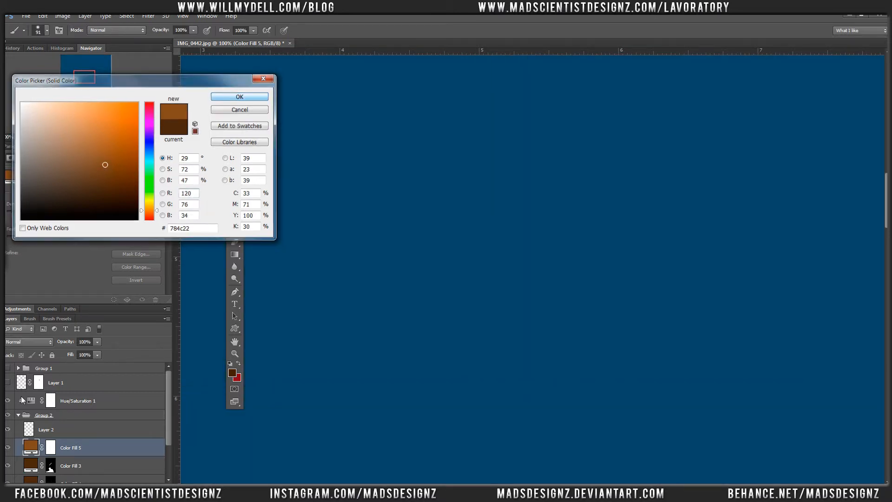
Invert Color Fill 5's mask to black, set the layer's blend mode to Color, and make white the foreground colour
click(53, 451)
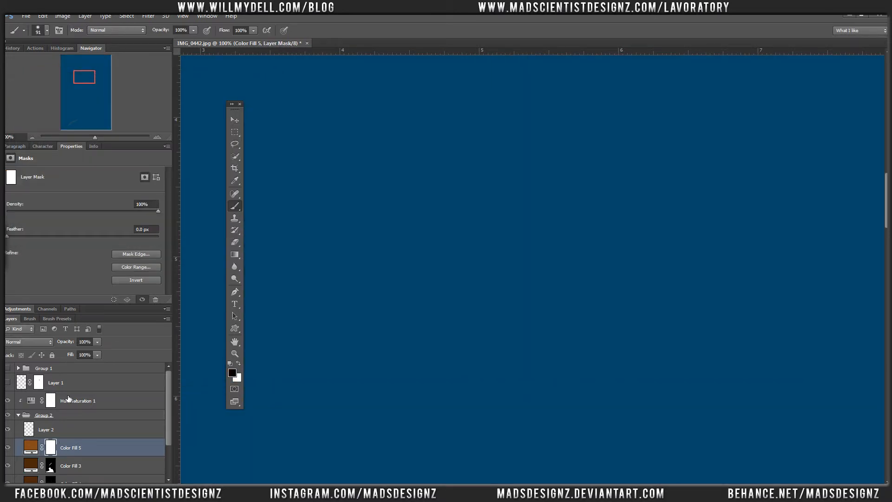
key(ctrl+i)
click(28, 341)
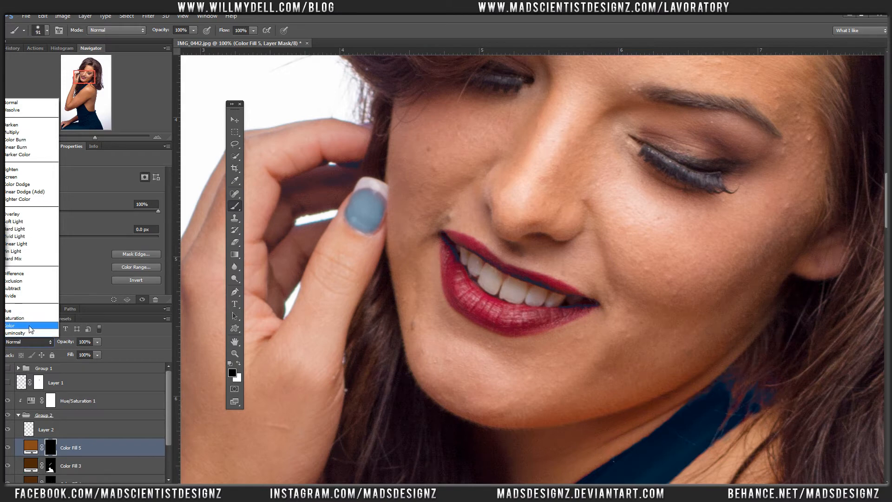
click(30, 327)
click(239, 364)
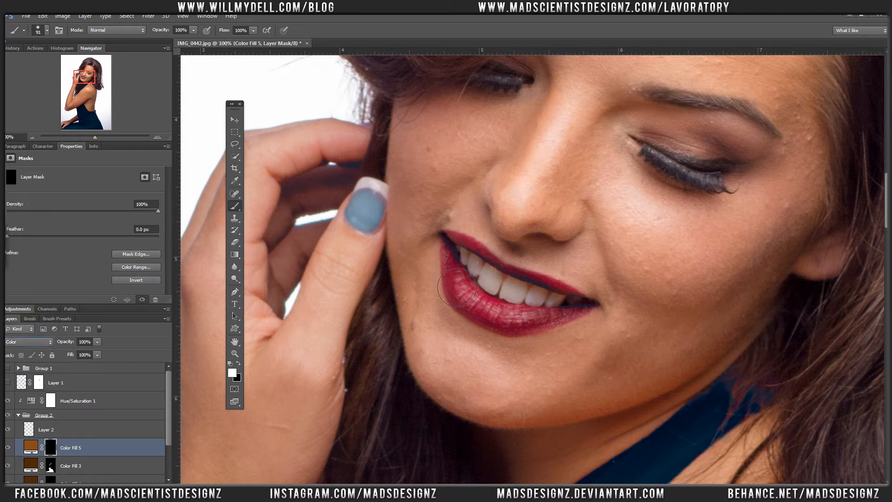
Using a 40 px brush, paint out the white lip area on Color Fill 4's layer mask with black
right_click(542, 204)
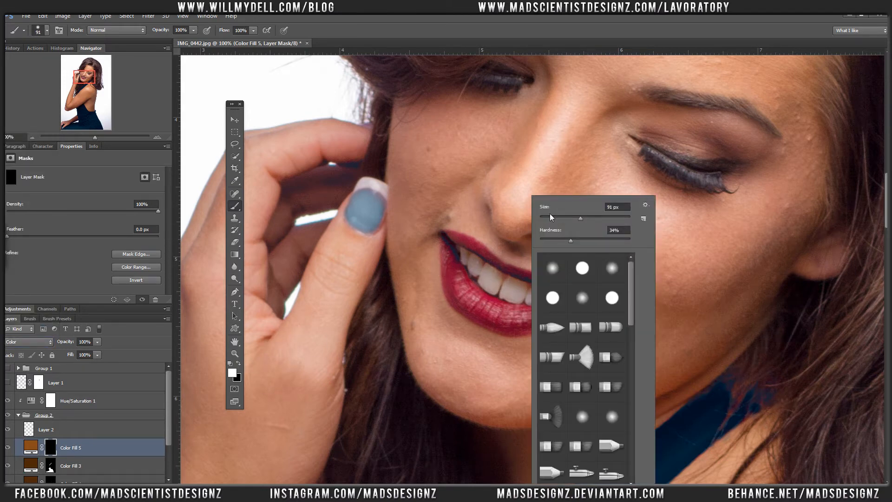
click(557, 218)
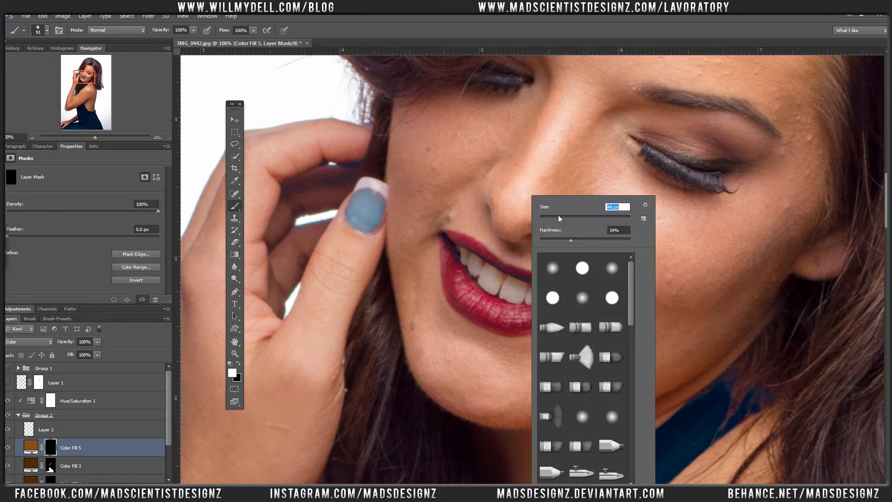
click(137, 353)
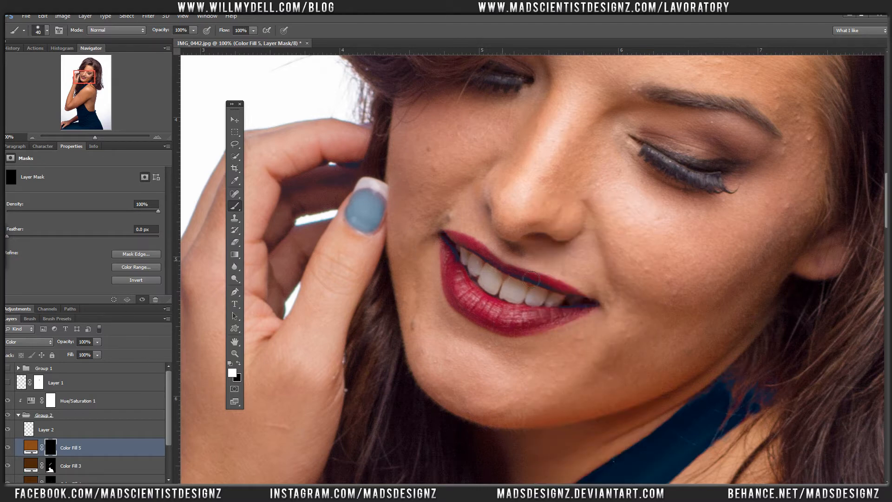
scroll(168, 392, down, 2)
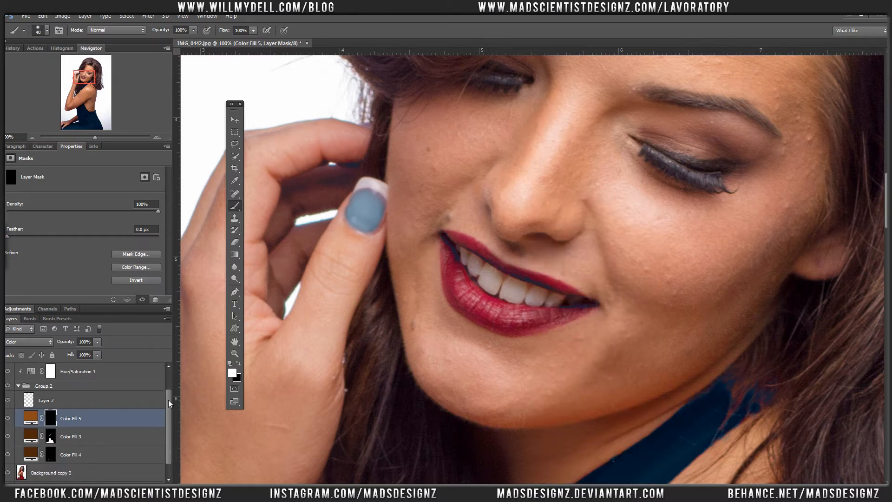
click(52, 458)
alt+click(54, 459)
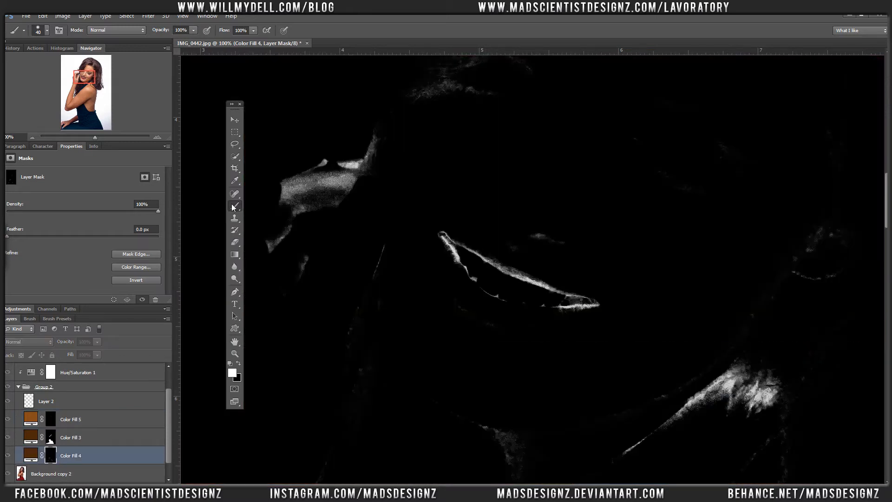
key(x)
mouse_move(443, 242)
mouse_down()
mouse_move(476, 278)
mouse_move(450, 246)
mouse_move(476, 249)
mouse_move(539, 287)
mouse_move(514, 251)
mouse_move(587, 255)
mouse_move(470, 285)
mouse_move(521, 304)
mouse_move(576, 297)
mouse_up()
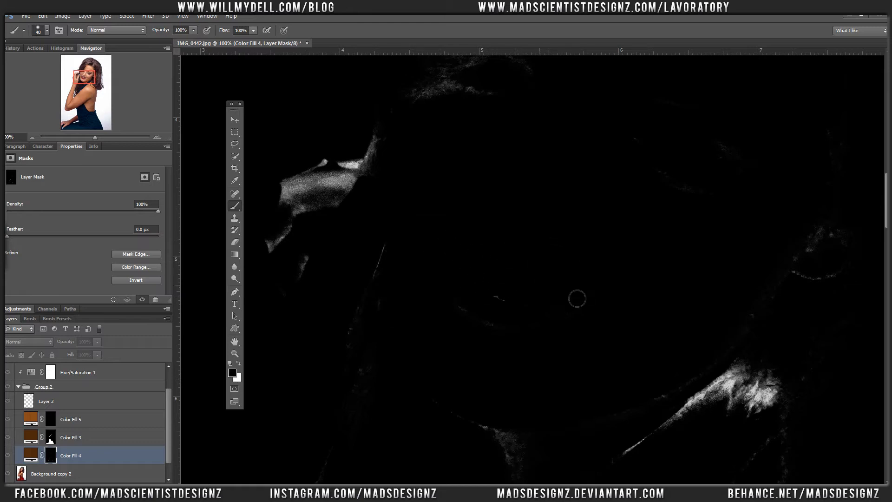
mouse_move(485, 321)
mouse_down()
mouse_move(518, 307)
mouse_move(489, 337)
mouse_move(491, 349)
mouse_move(477, 349)
mouse_move(442, 305)
mouse_up()
Lasso the halter strap area on Color Fill 4's mask, fill everything outside it with black, then deselect and return to the image
key(ctrl+0)
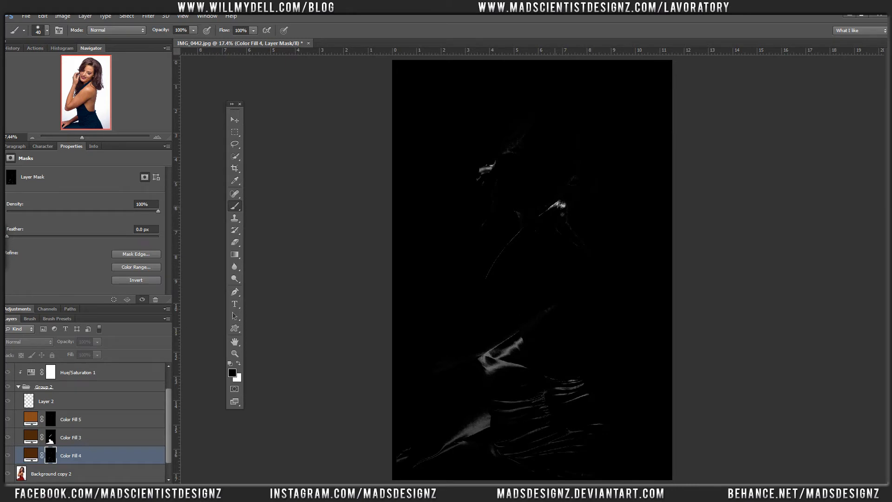
click(235, 144)
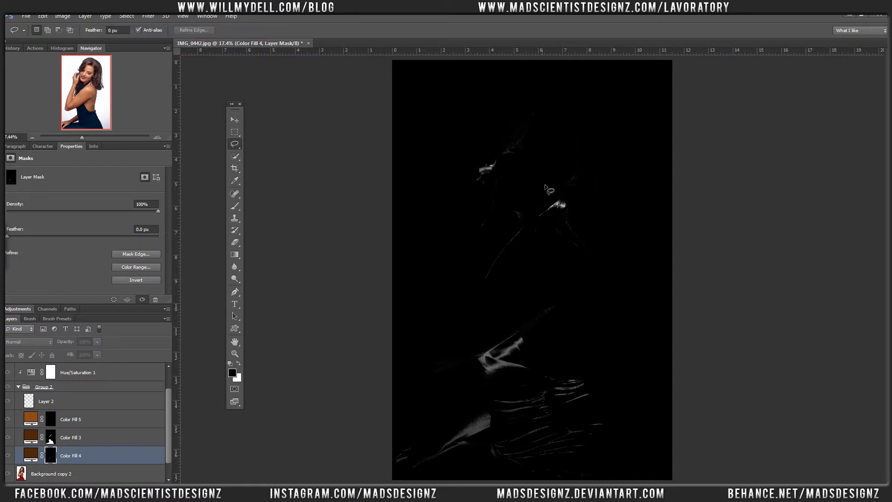
mouse_move(539, 191)
mouse_down()
mouse_move(540, 222)
mouse_move(577, 210)
mouse_move(543, 190)
mouse_up()
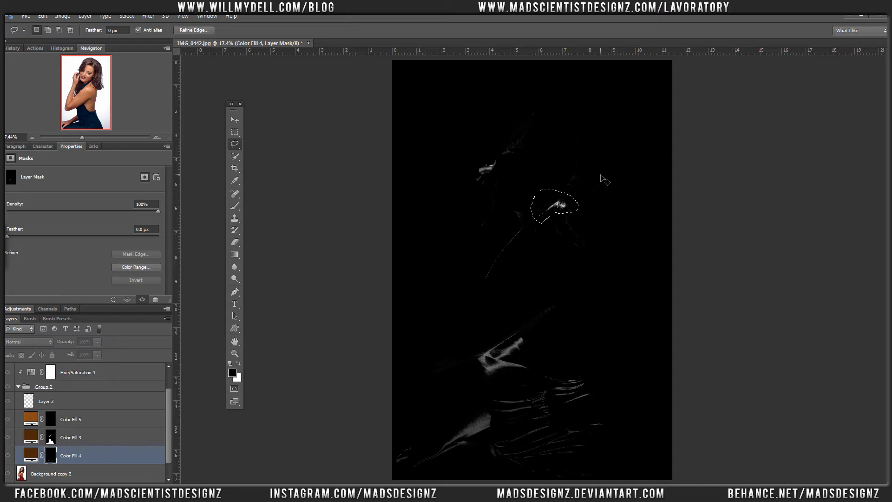
key(ctrl+shift+i)
key(alt+BackSpace)
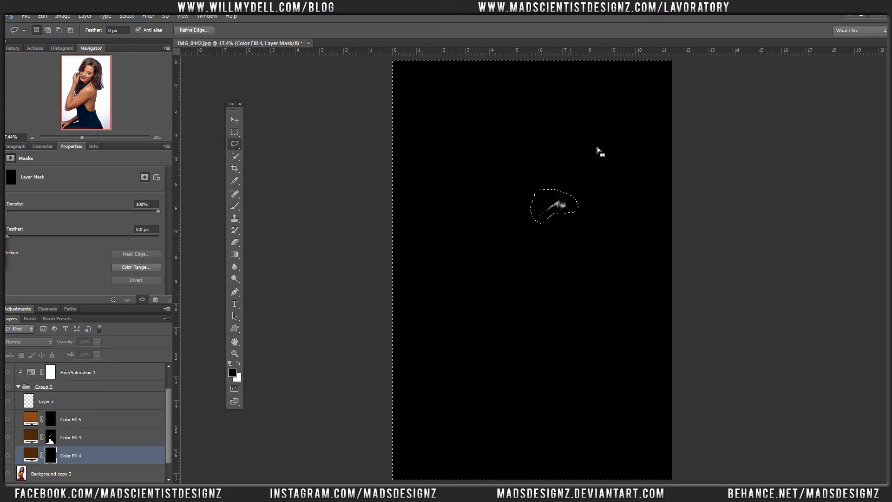
key(ctrl+d)
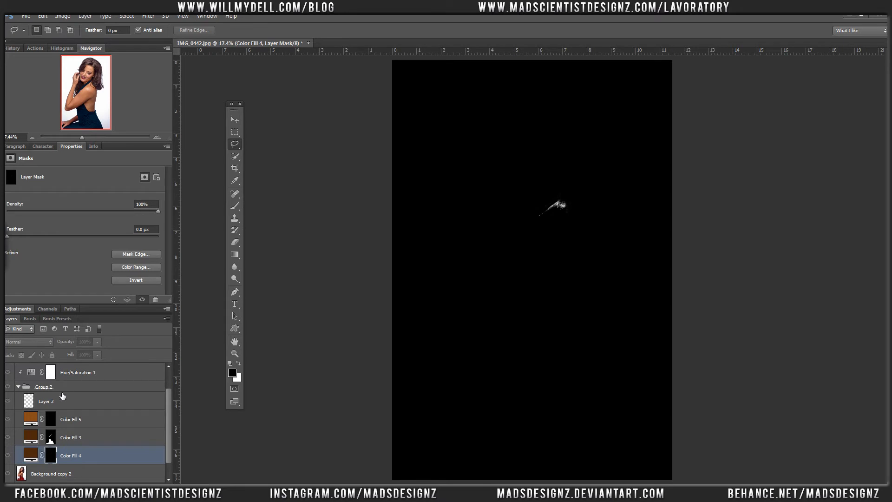
click(31, 456)
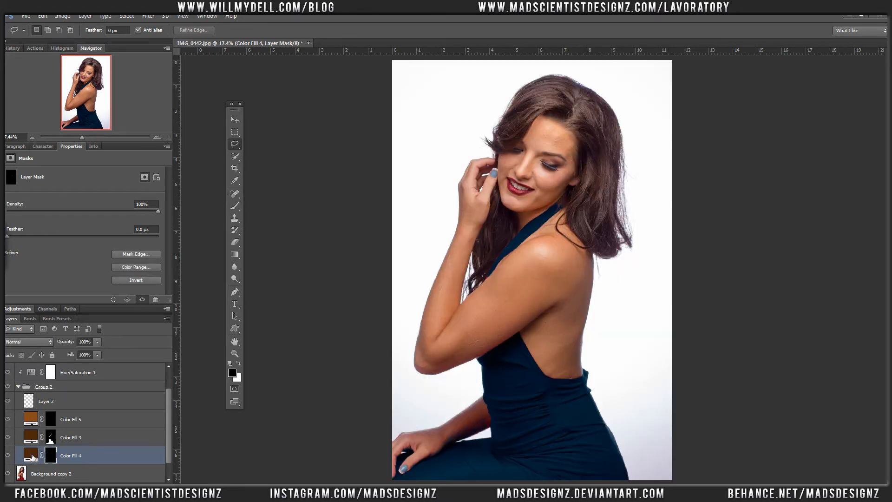
Paint the upper and lower lips white on Color Fill 5's mask with the Brush tool
key(ctrl+1)
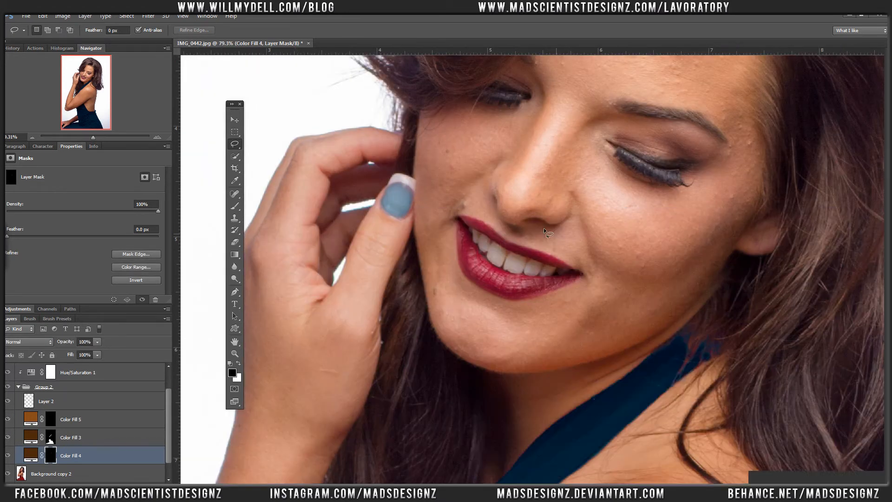
click(534, 255)
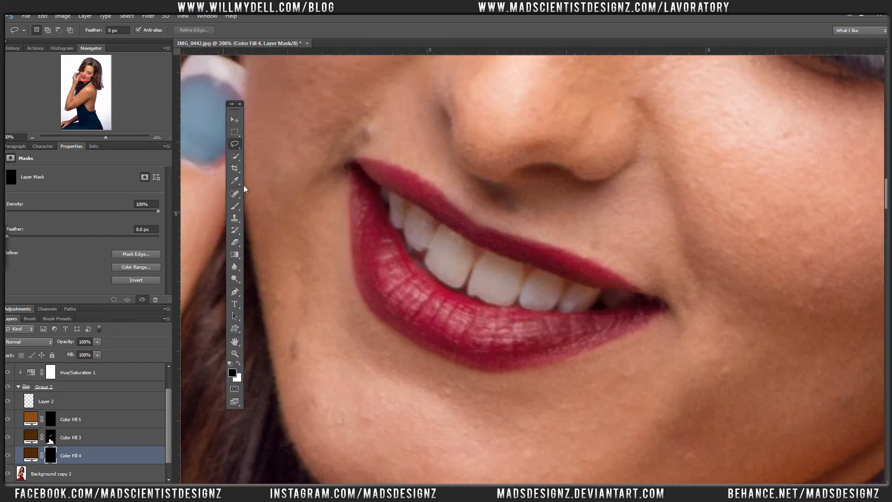
click(235, 207)
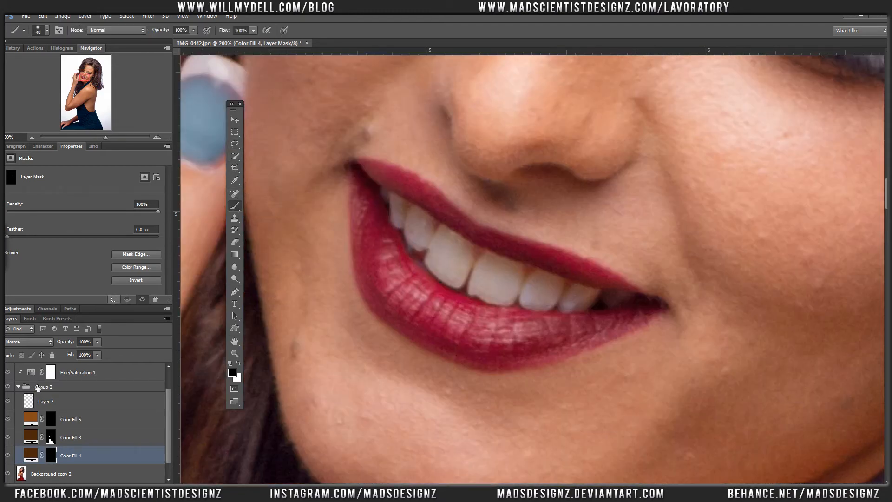
click(65, 419)
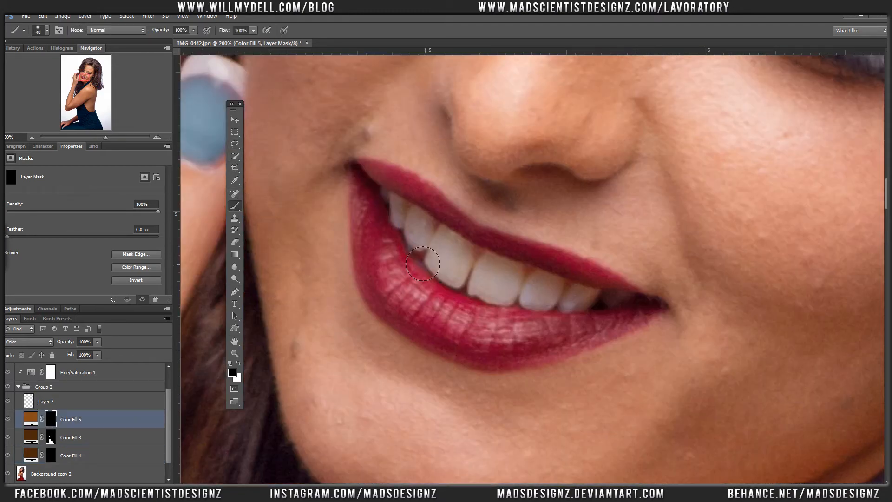
key(x)
mouse_move(379, 206)
mouse_down()
mouse_move(364, 195)
mouse_move(380, 204)
mouse_move(367, 172)
mouse_move(434, 193)
mouse_move(465, 234)
mouse_move(651, 304)
mouse_up()
mouse_move(628, 338)
mouse_down()
mouse_move(600, 320)
mouse_move(535, 325)
mouse_move(356, 204)
mouse_up()
mouse_move(494, 357)
mouse_down()
mouse_move(446, 334)
mouse_move(548, 355)
mouse_move(590, 351)
mouse_move(390, 292)
mouse_move(465, 349)
mouse_move(511, 361)
mouse_move(469, 355)
mouse_move(386, 297)
mouse_move(435, 338)
mouse_move(540, 373)
mouse_move(512, 366)
mouse_move(676, 332)
mouse_move(610, 268)
mouse_up()
mouse_move(395, 232)
mouse_down()
mouse_move(409, 265)
mouse_move(439, 279)
mouse_move(428, 289)
mouse_up()
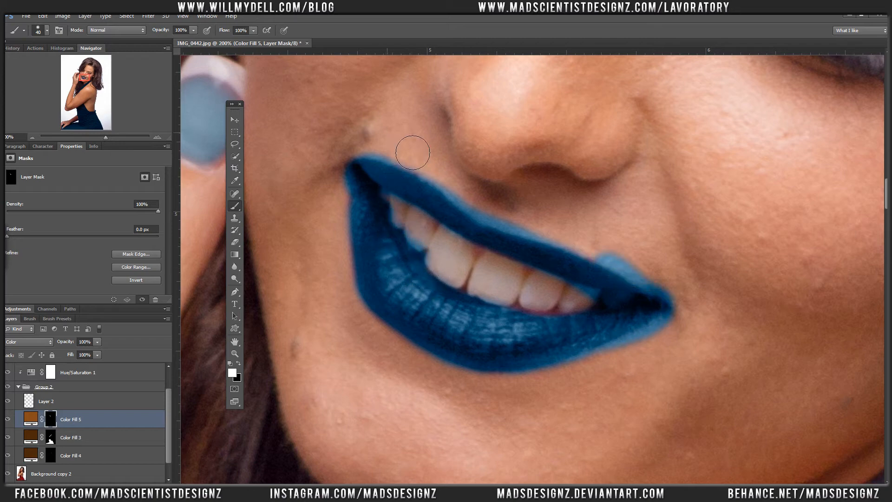
Mask the colour spill off the skin along the upper lip's outer edge and touch up the mouth corner beside the cheek
key(x)
drag(376, 191, 351, 202)
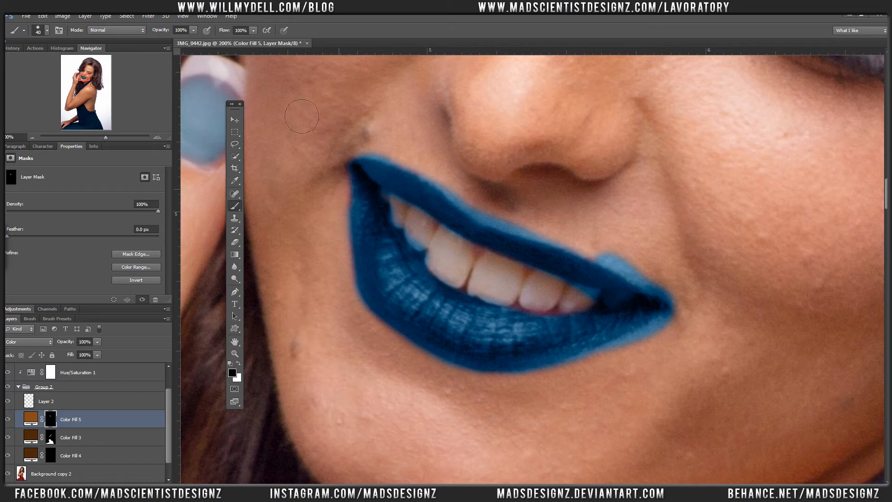
mouse_move(401, 163)
mouse_down()
mouse_move(375, 158)
mouse_move(447, 176)
mouse_move(493, 228)
mouse_move(640, 264)
mouse_move(599, 244)
mouse_move(655, 274)
mouse_move(636, 271)
mouse_up()
key(x)
key(x)
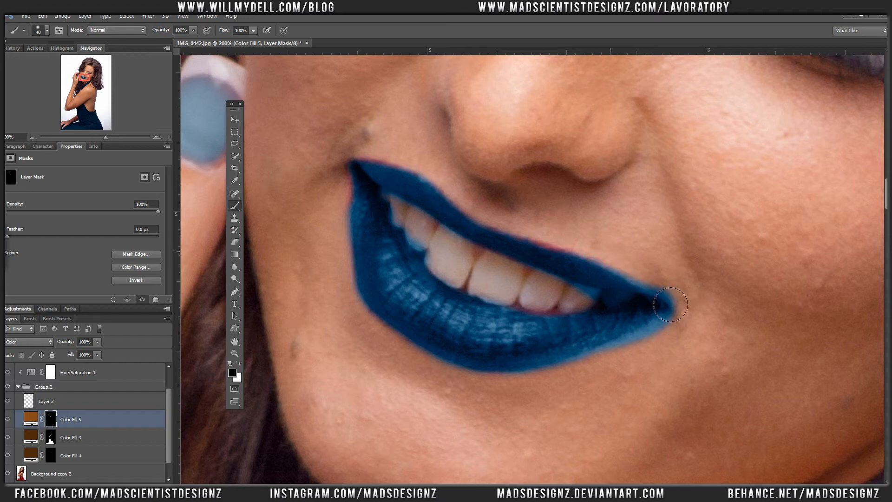
key(x)
drag(648, 302, 646, 310)
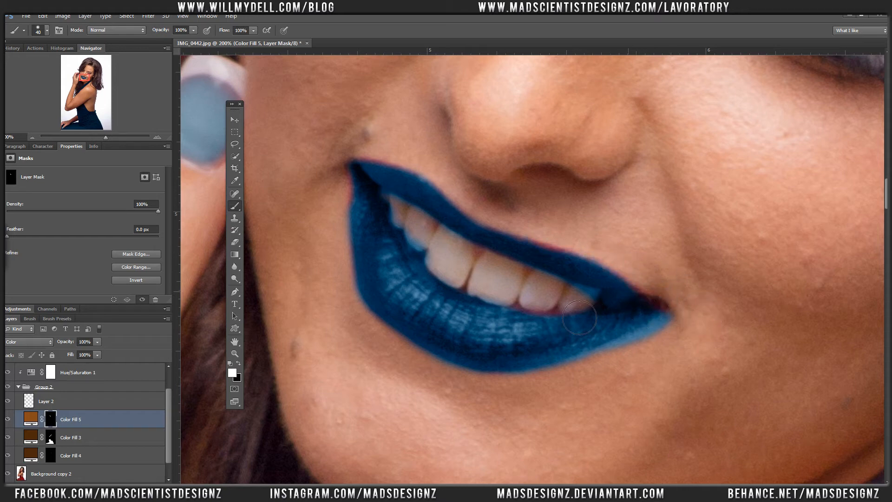
Mask the colour off the back teeth near the cheek-side corner and touch up the lower lip there
key(x)
drag(561, 304, 630, 317)
key(x)
drag(586, 341, 618, 340)
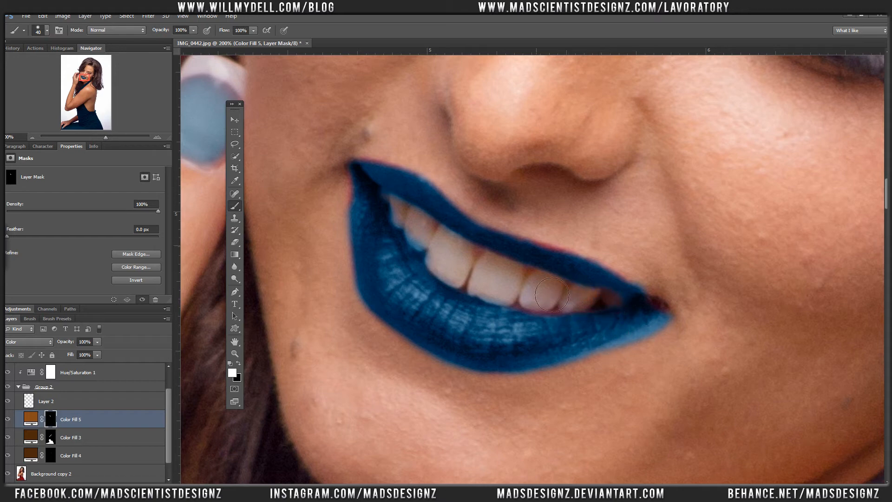
Using a 15 px brush, mask the colour spill off the teeth nearest the hand-side corner of the mouth
right_click(536, 232)
key(Return)
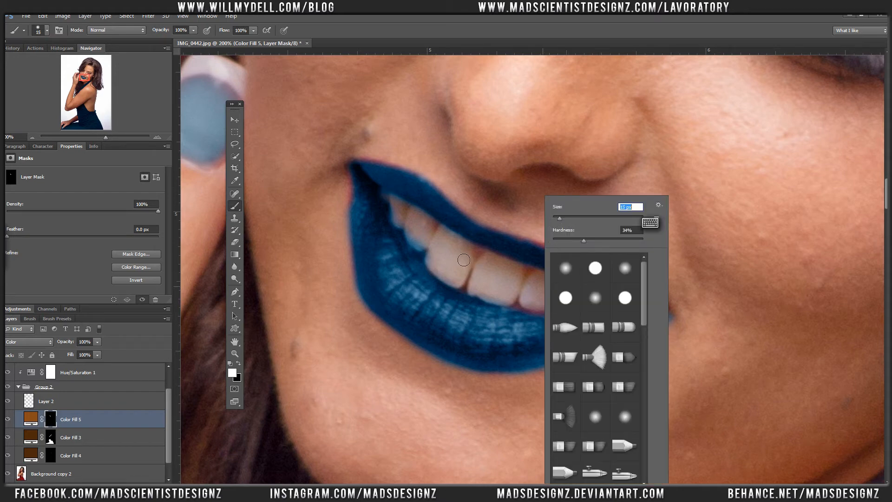
mouse_move(458, 254)
mouse_down()
mouse_move(443, 240)
mouse_move(477, 262)
mouse_move(456, 245)
mouse_up()
key(x)
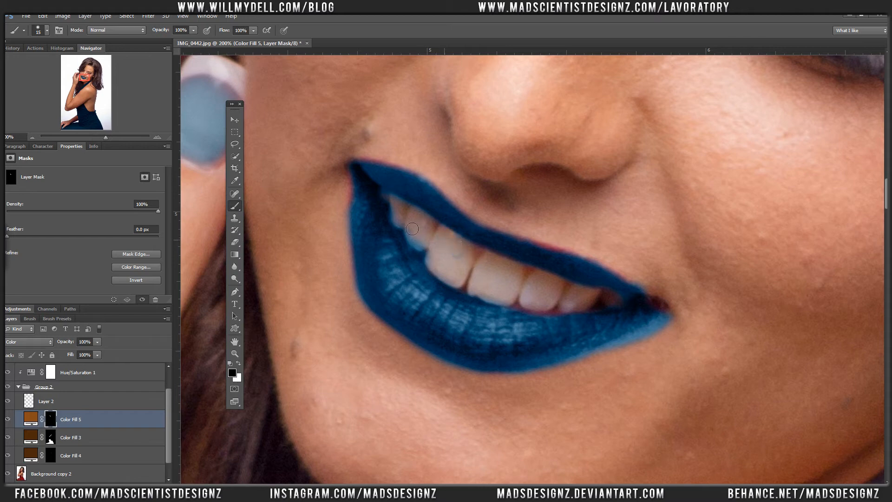
mouse_move(401, 221)
mouse_down()
mouse_move(427, 254)
mouse_move(421, 245)
mouse_move(465, 261)
mouse_up()
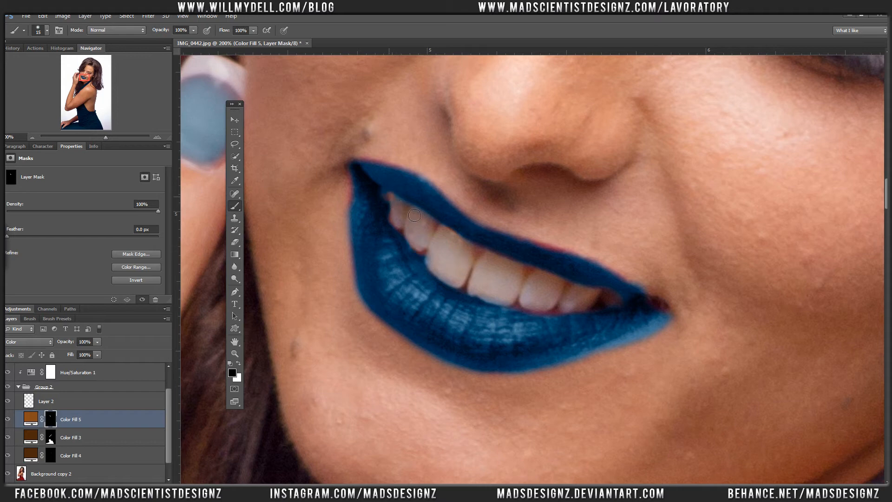
right_click(425, 179)
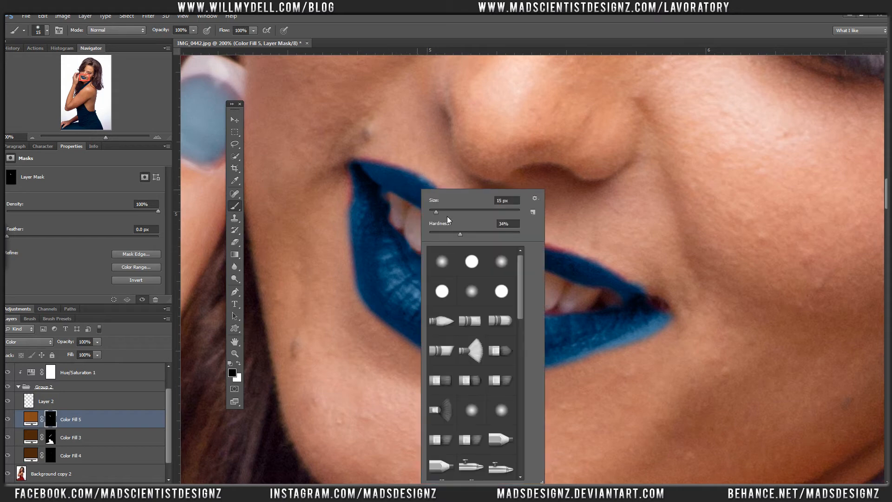
click(411, 220)
key(x)
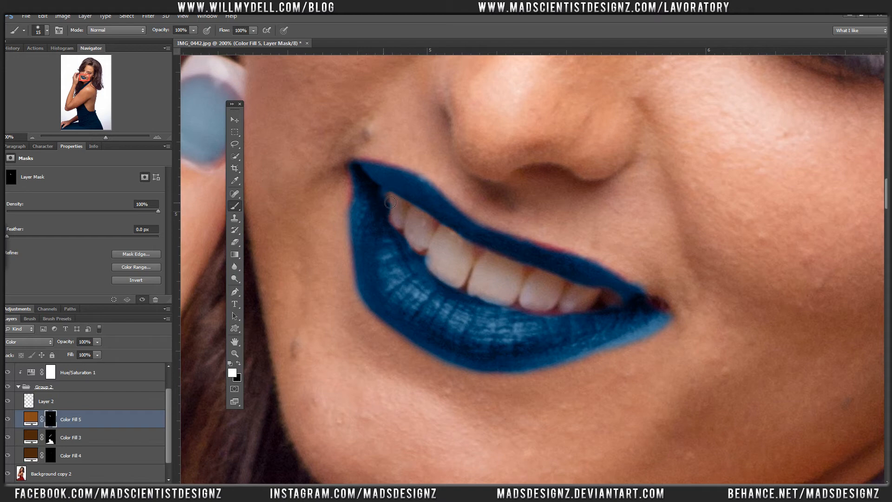
key(x)
drag(427, 258, 437, 264)
Refine the lower lip's outer edge on Color Fill 5's mask, alternating black and white brush strokes
mouse_move(353, 237)
mouse_down()
mouse_move(358, 274)
mouse_move(396, 350)
mouse_up()
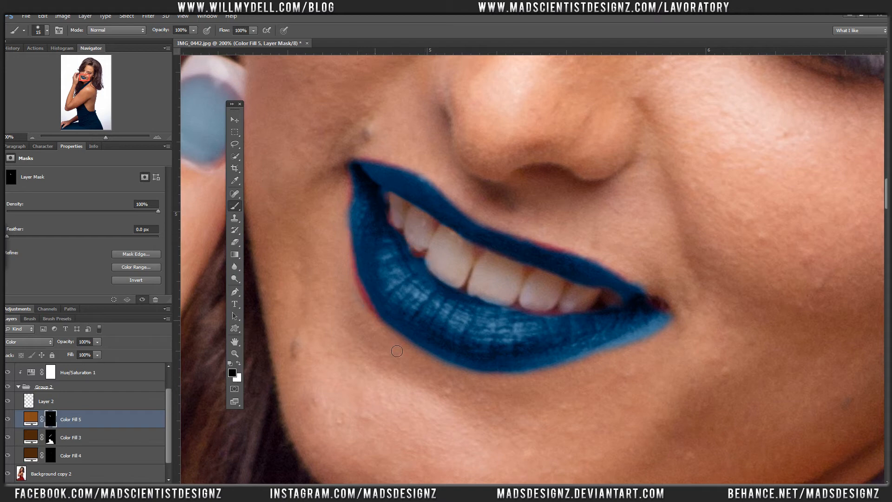
key(x)
mouse_move(365, 249)
mouse_down()
mouse_move(380, 309)
mouse_move(491, 383)
mouse_move(515, 377)
mouse_up()
key(x)
key(x)
mouse_move(416, 341)
mouse_down()
mouse_move(498, 376)
mouse_move(561, 367)
mouse_up()
key(x)
mouse_move(490, 386)
mouse_down()
mouse_move(593, 369)
mouse_move(685, 315)
mouse_move(651, 347)
mouse_move(663, 341)
mouse_up()
Touch up the remaining edge gaps on the upper lip and the hand-side edge of the lips on Color Fill 5's mask
key(x)
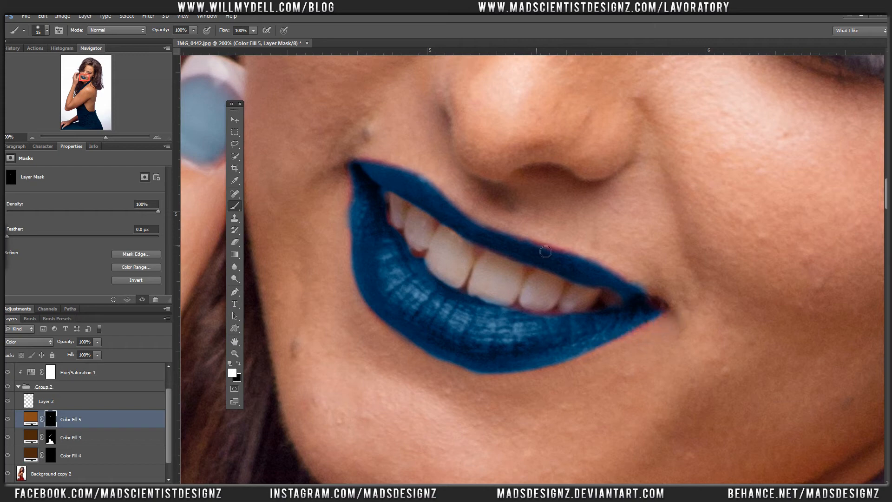
mouse_move(546, 249)
mouse_down()
mouse_move(585, 264)
mouse_move(537, 248)
mouse_move(545, 233)
mouse_move(527, 249)
mouse_move(527, 233)
mouse_move(600, 259)
mouse_move(583, 251)
mouse_up()
key(x)
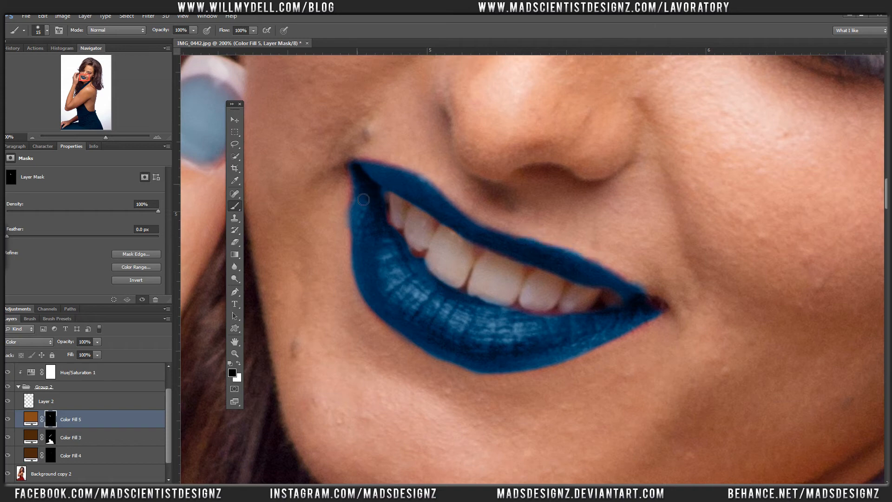
mouse_move(363, 199)
mouse_down()
mouse_move(361, 179)
mouse_move(363, 239)
mouse_up()
key(x)
key(x)
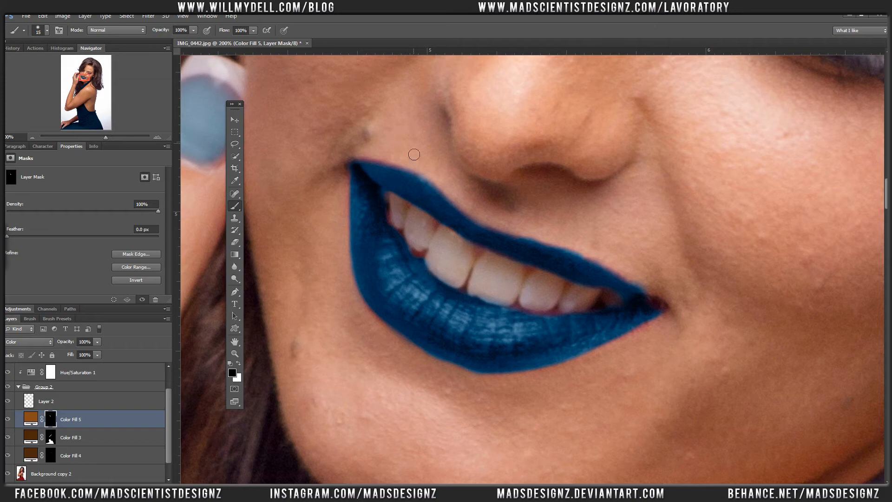
Change Color Fill 5's lip colour to a muted, desaturated brown, hex 675543, after trying lighter and darker shades
key(ctrl+minus)
key(ctrl+minus)
key(ctrl+minus)
key(ctrl+minus)
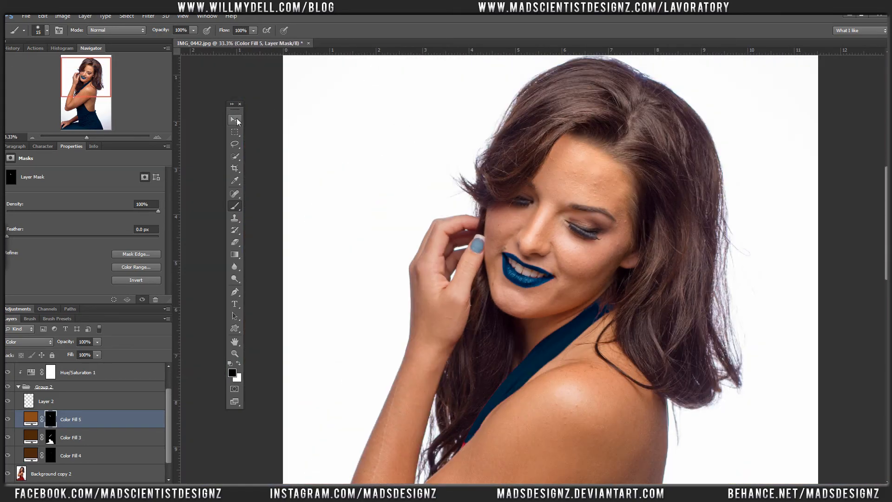
click(236, 120)
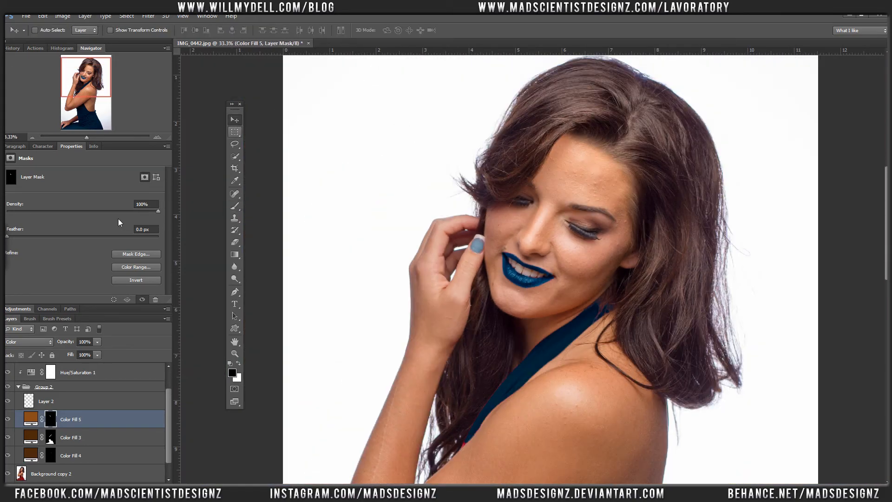
double_click(31, 419)
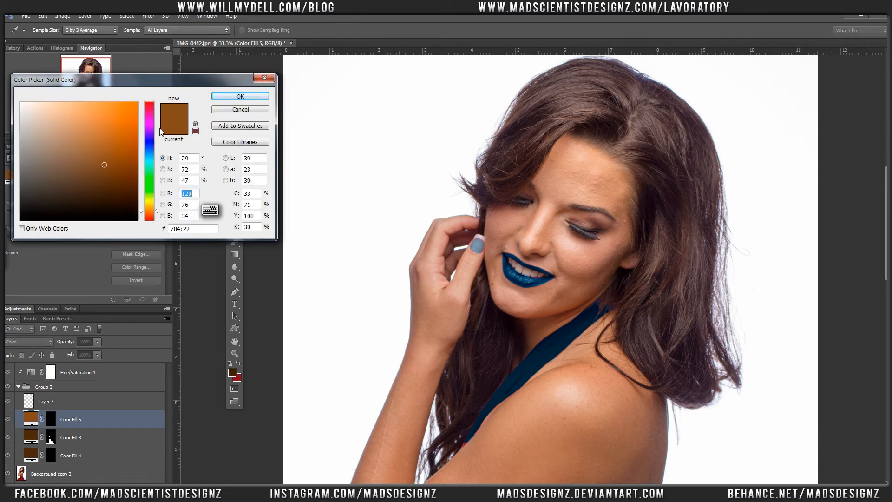
click(104, 145)
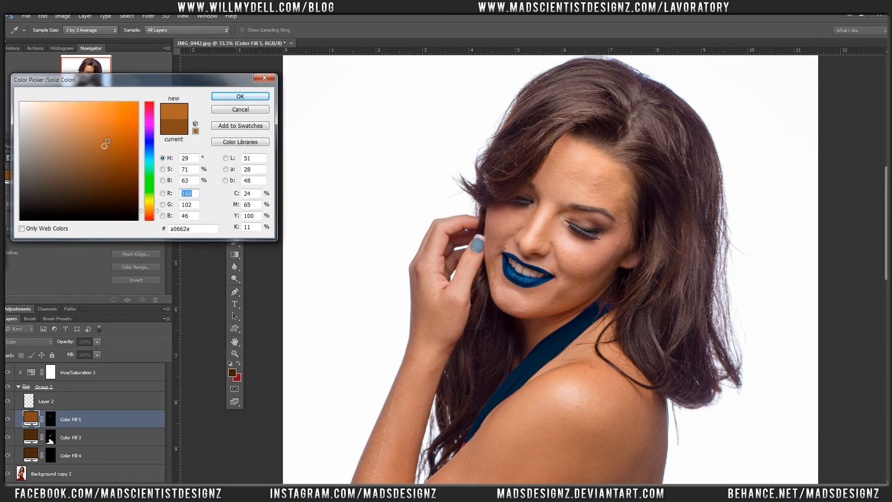
click(105, 137)
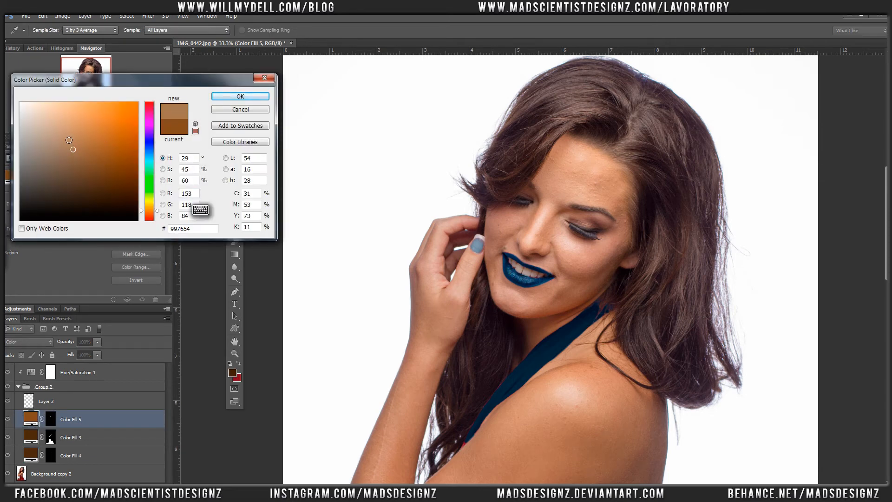
click(65, 138)
click(57, 148)
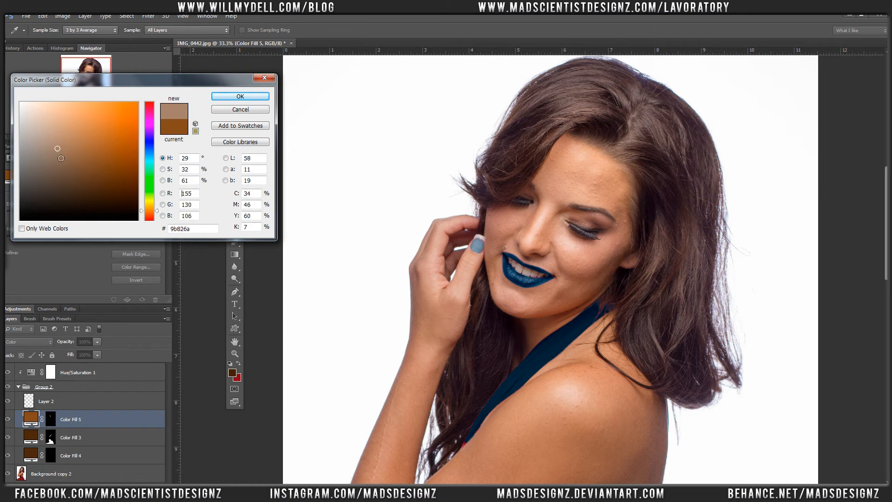
mouse_move(157, 215)
mouse_down()
mouse_move(159, 204)
mouse_move(159, 213)
mouse_up()
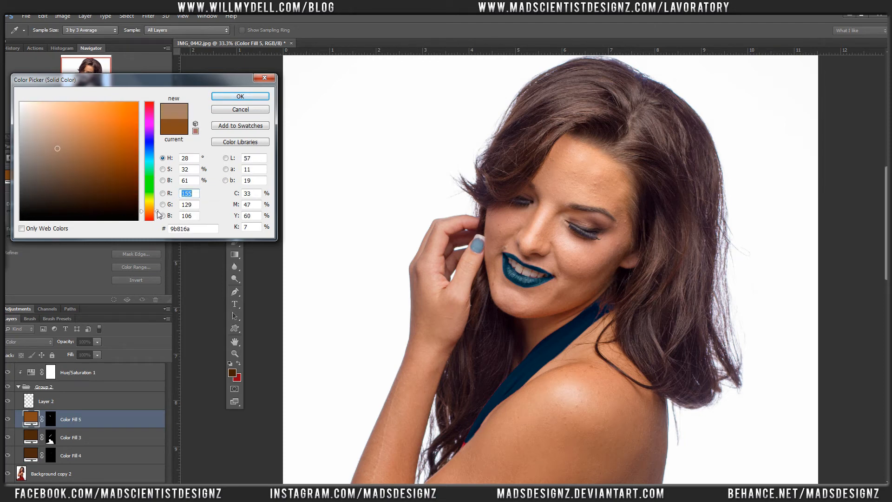
click(64, 127)
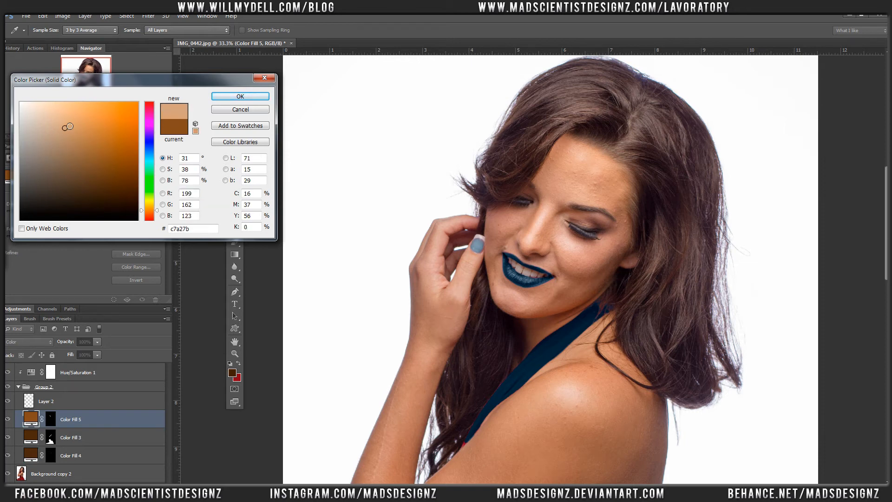
click(62, 115)
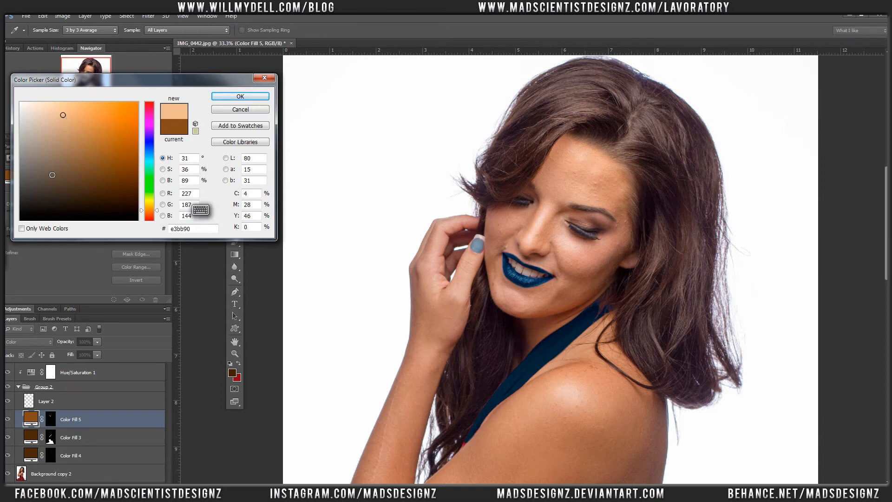
click(46, 185)
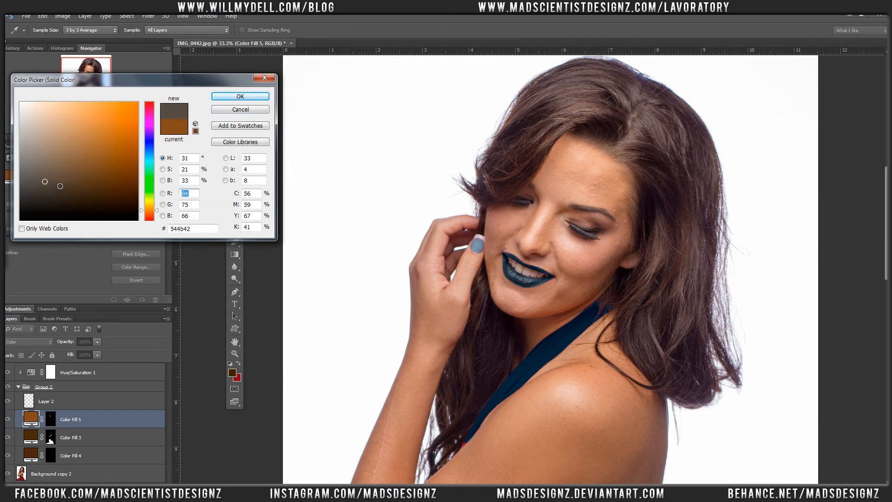
click(61, 172)
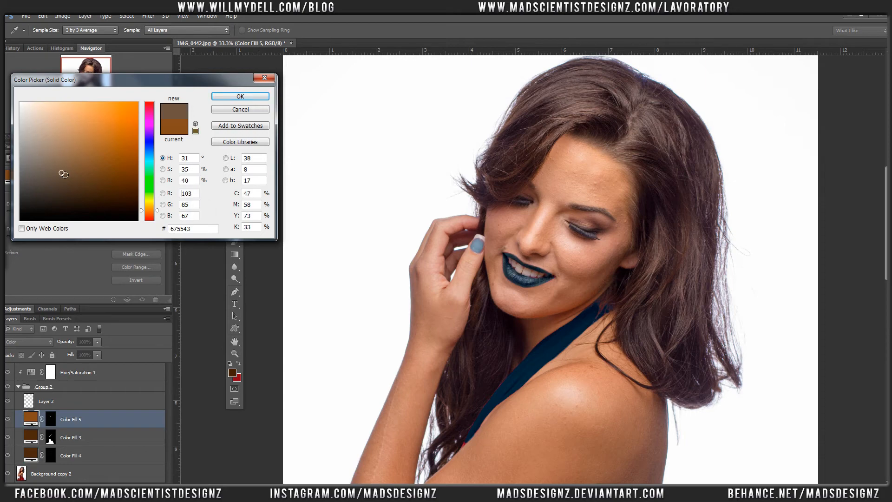
click(213, 98)
Review Group 2 on the full image and check the contribution of the Color Fill 3 and Color Fill 5 layers
click(24, 388)
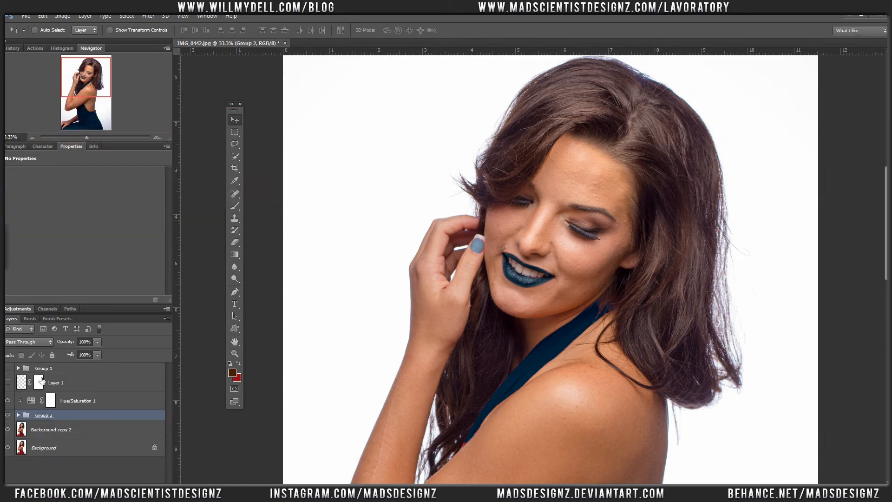
key(ctrl+0)
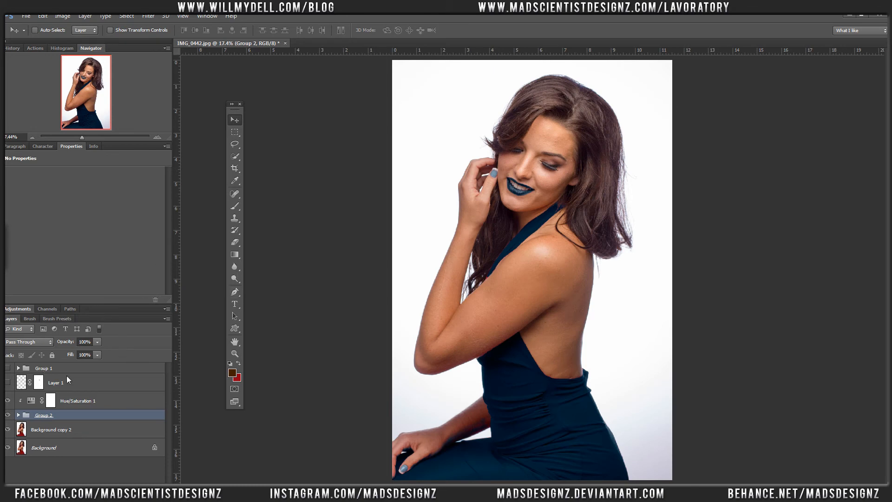
click(19, 415)
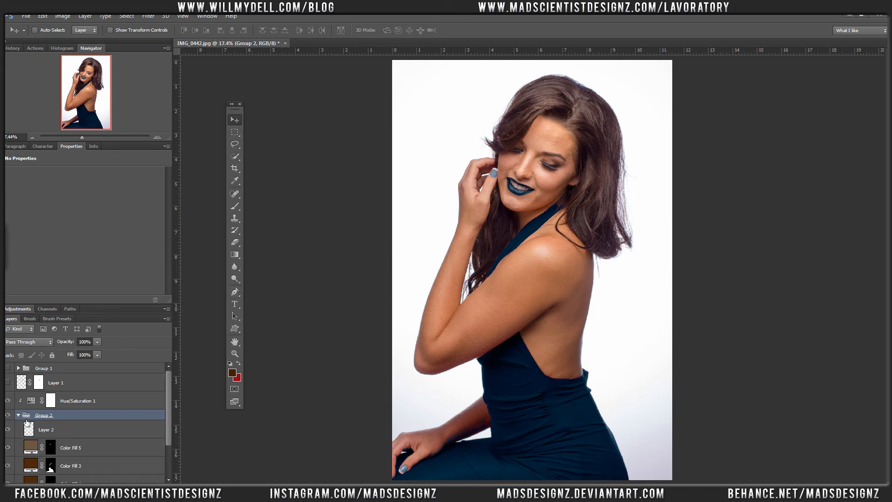
click(10, 448)
scroll(170, 415, down, 3)
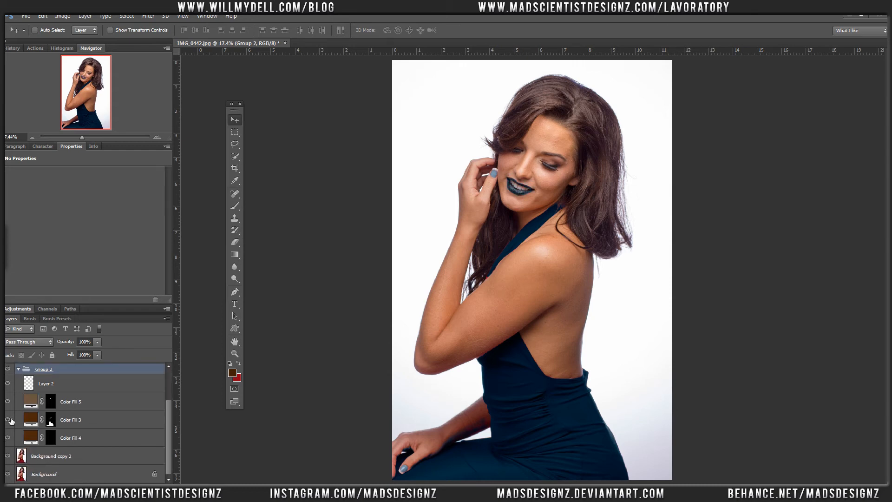
click(9, 420)
click(9, 402)
Inspect the masks of Color Fill 4, Color Fill 3 and Color Fill 5 one by one on the canvas
alt+click(55, 439)
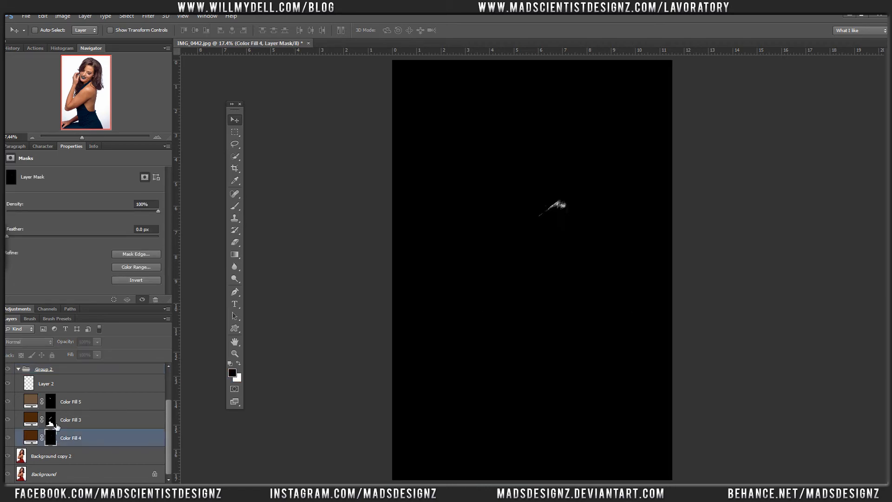
click(52, 423)
alt+click(52, 419)
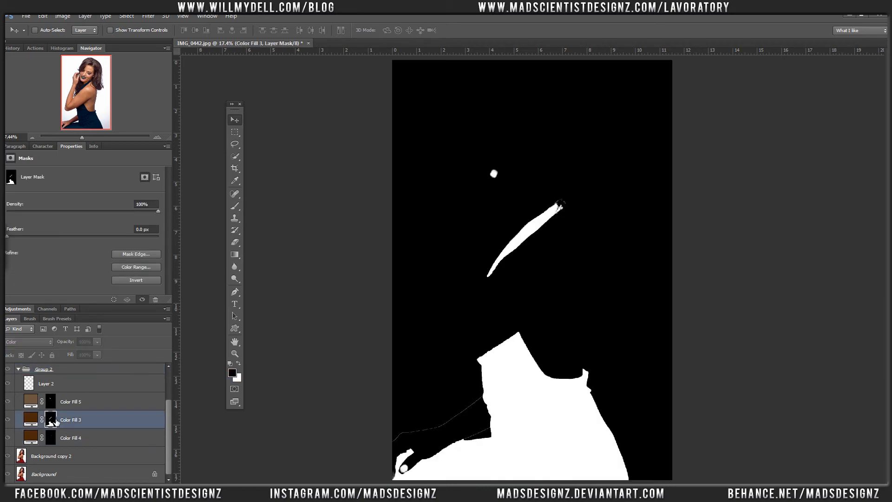
click(57, 420)
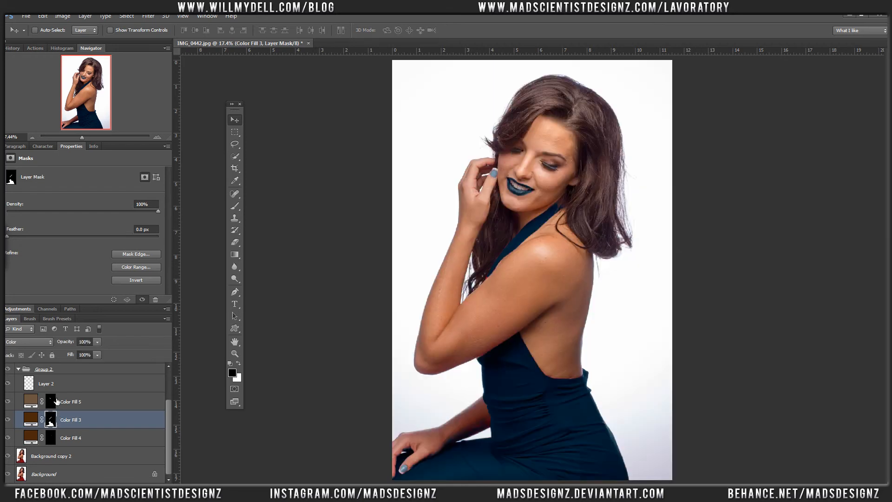
alt+click(50, 401)
click(150, 395)
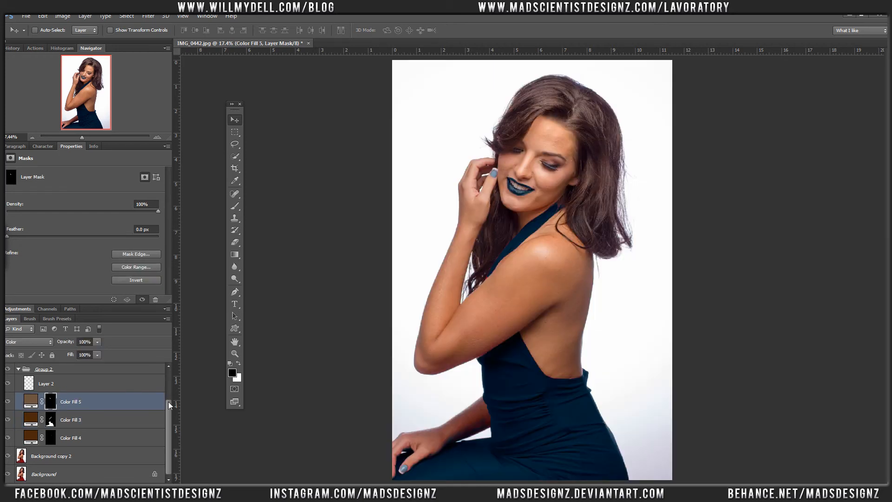
Inspect Layer 1's mask, and load Layer 2's painted area as a selection to see its extent before deselecting it
drag(168, 402, 168, 367)
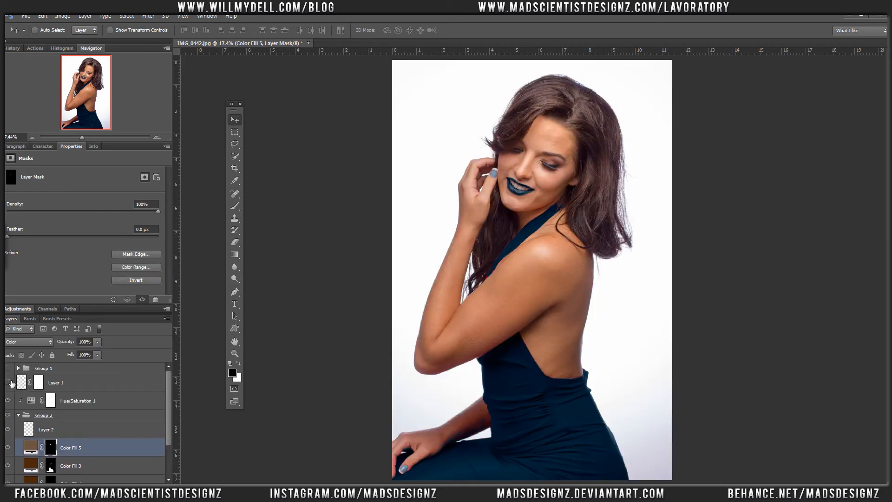
click(39, 384)
alt+click(39, 384)
alt+click(39, 384)
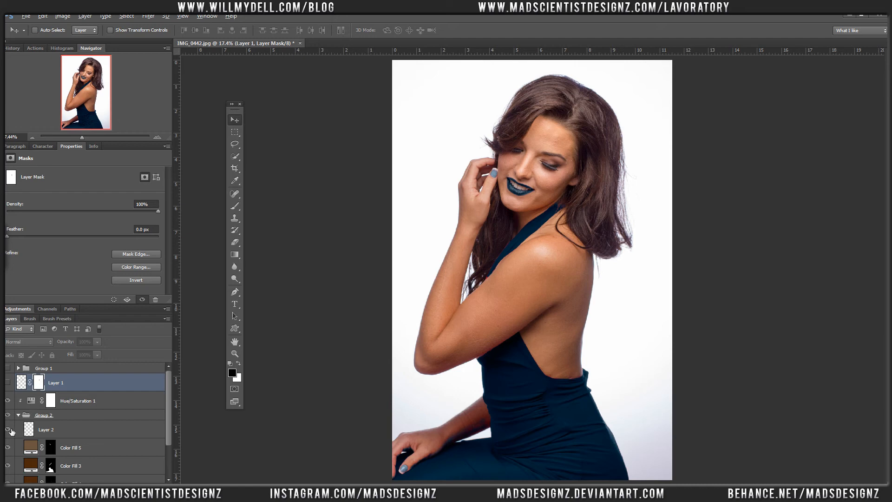
key(alt)
ctrl+click(31, 430)
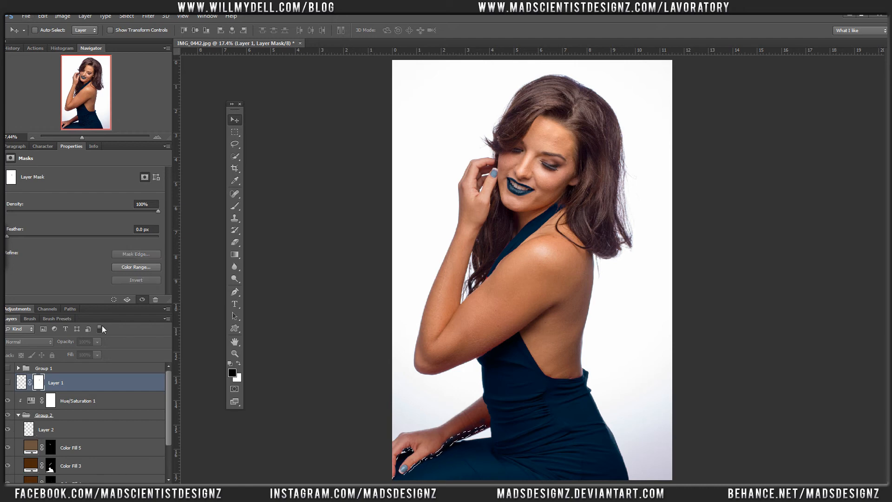
key(ctrl+d)
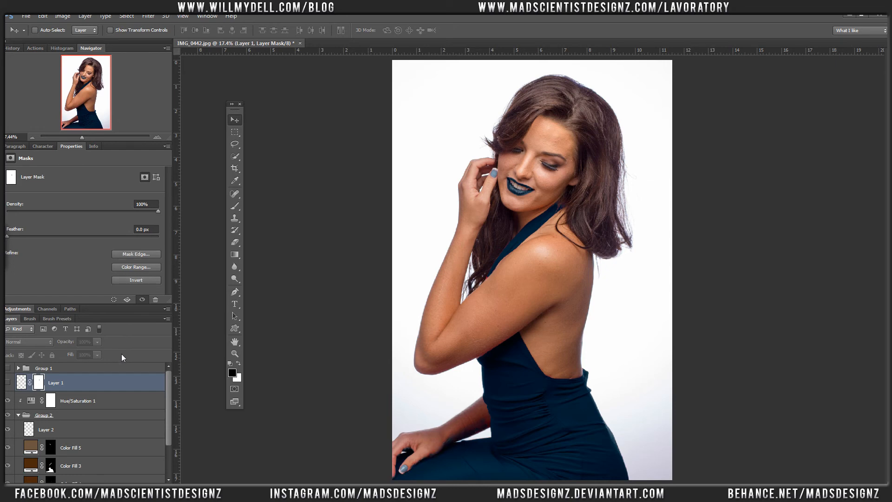
Set Layer 2's opacity to 71% and check the whole image
click(56, 427)
click(97, 342)
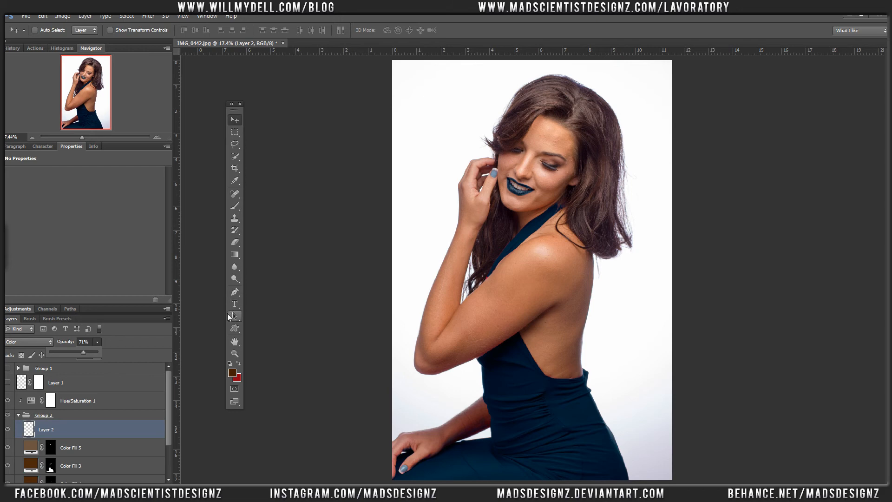
key(ctrl+minus)
key(ctrl+minus)
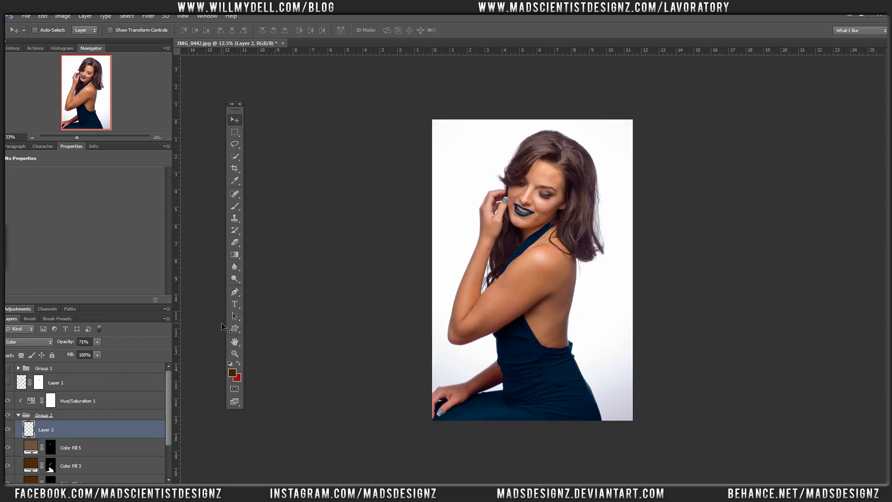
Paint white on Color Fill 3's mask over the red gap at the neck strap's lower tip, using a 36 px brush at 15% hardness
key(ctrl+plus)
key(ctrl+plus)
key(ctrl+plus)
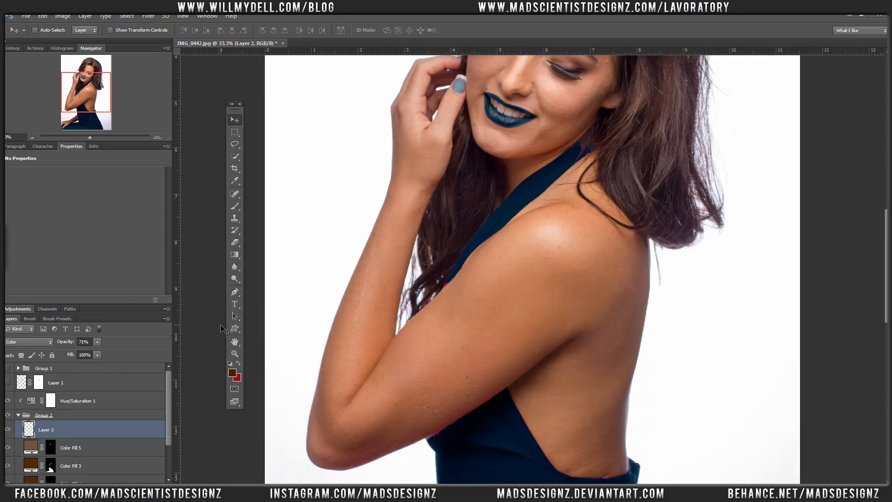
key(ctrl+plus)
key(ctrl+plus)
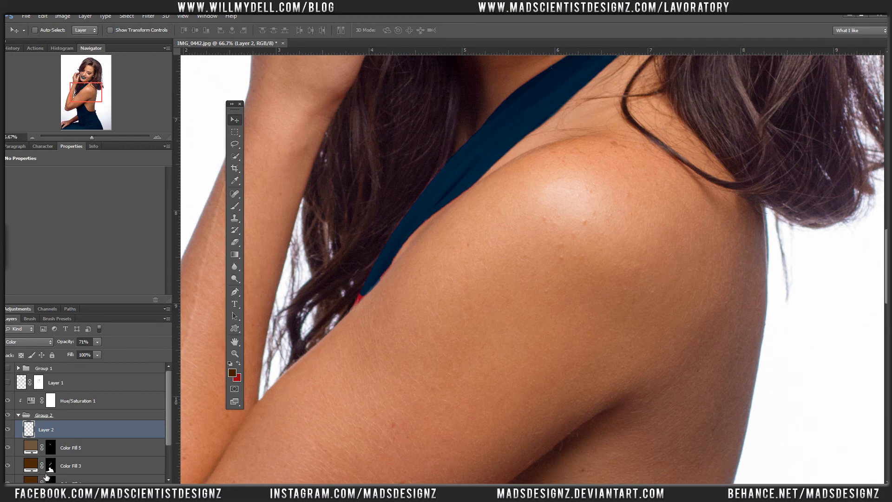
click(51, 467)
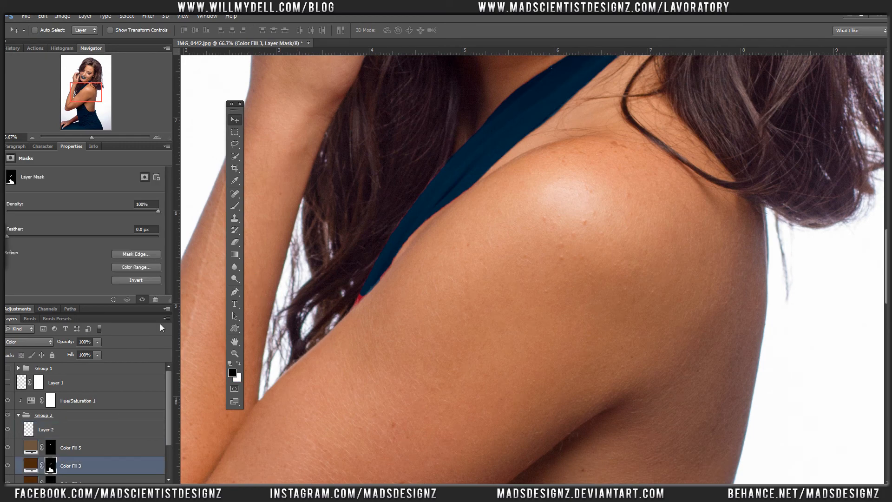
click(235, 206)
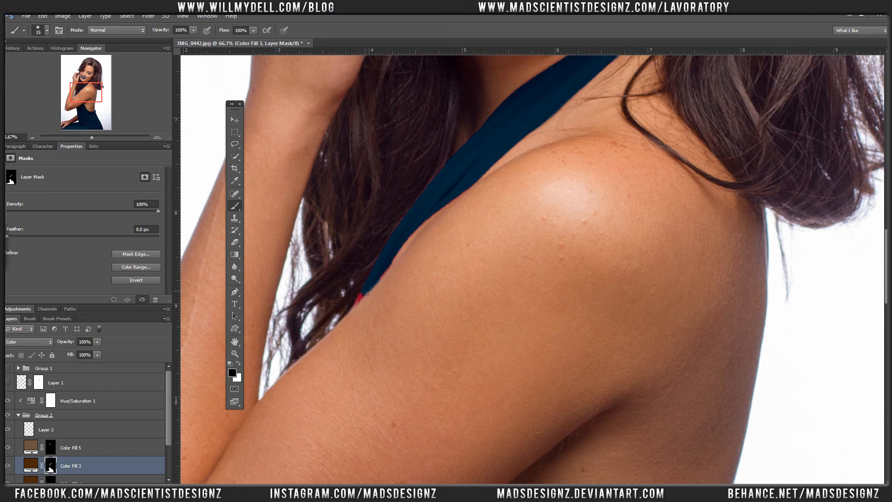
key(x)
right_click(448, 196)
drag(442, 223, 447, 221)
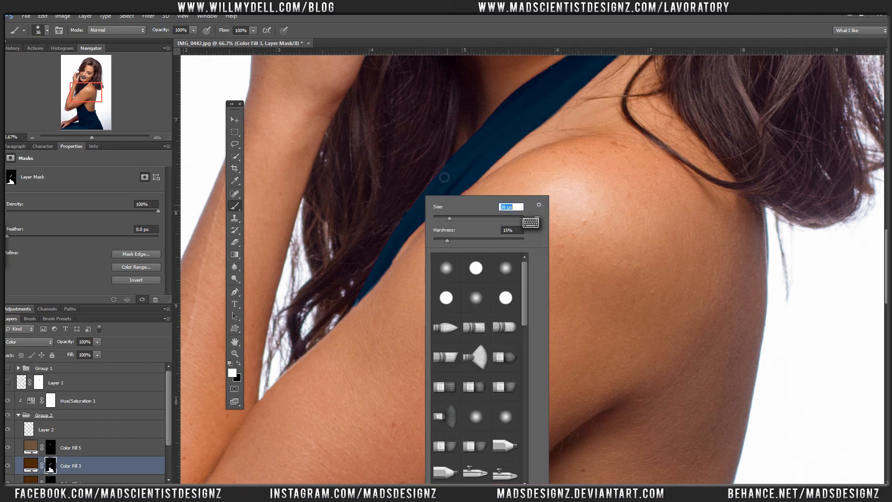
key(Return)
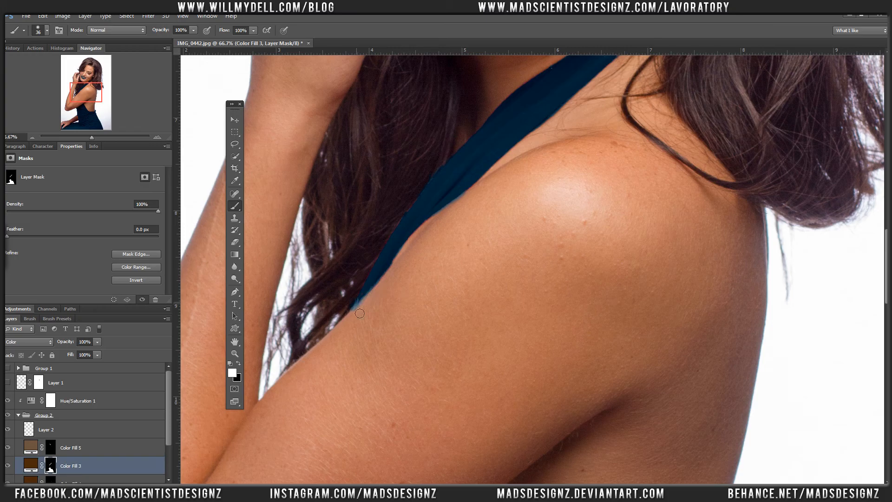
Refine the strap's lower tip along the upper arm on Color Fill 3's mask with black and white brush strokes
key(x)
mouse_move(373, 302)
mouse_down()
mouse_move(398, 275)
mouse_move(361, 308)
mouse_move(377, 294)
mouse_move(369, 311)
mouse_move(397, 273)
mouse_move(368, 307)
mouse_up()
key(x)
key(x)
key(x)
key(x)
key(x)
key(x)
key(x)
key(x)
key(x)
Clean up the strap's edge against the shoulder on Color Fill 3's mask, alternating white and black strokes
drag(458, 206, 438, 226)
key(x)
drag(472, 200, 459, 205)
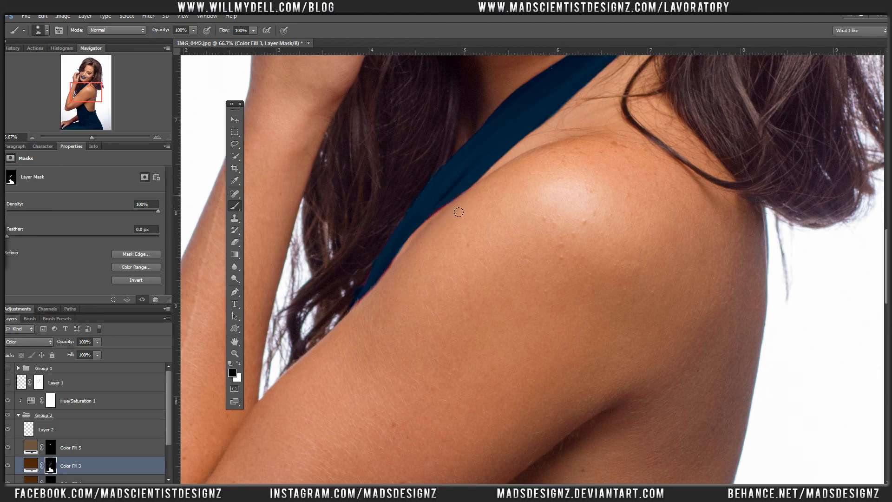
key(x)
drag(467, 195, 463, 198)
key(x)
key(x)
key(x)
key(x)
Examine the overall recolour and the dress edges around the elbow, back and waist
key(ctrl+minus)
key(ctrl+minus)
key(ctrl+minus)
key(ctrl+minus)
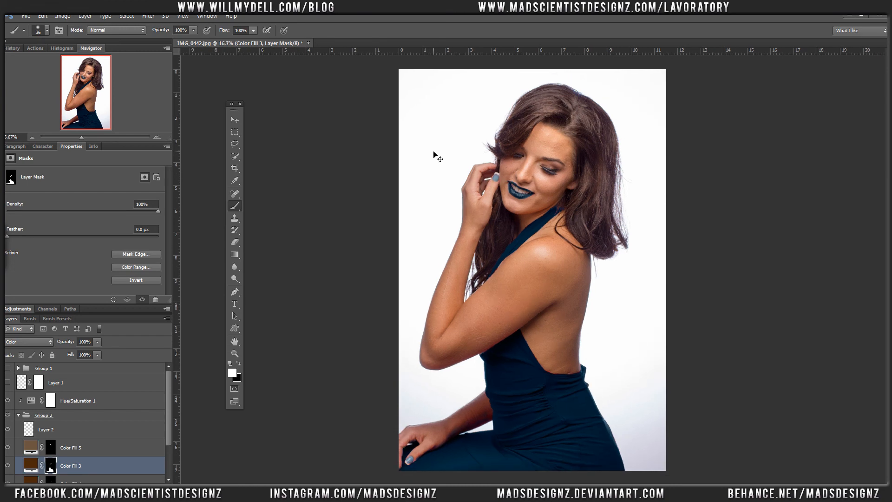
key(ctrl+plus)
key(ctrl+plus)
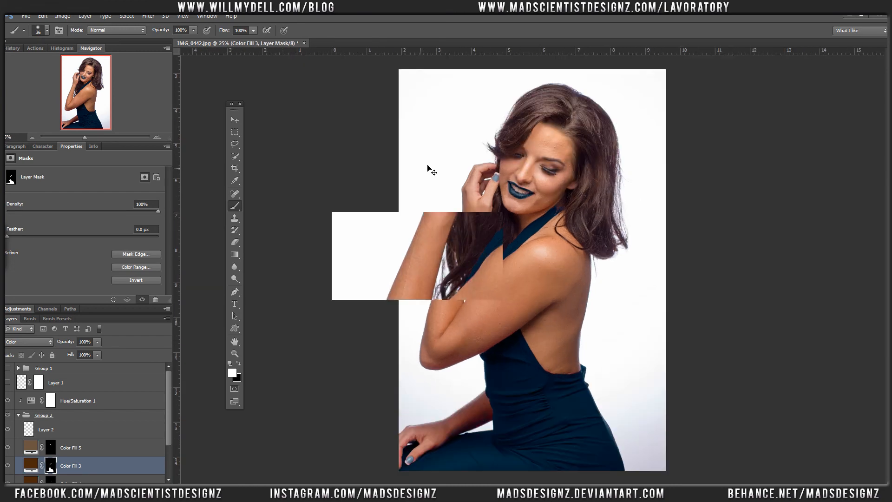
drag(425, 275, 437, 130)
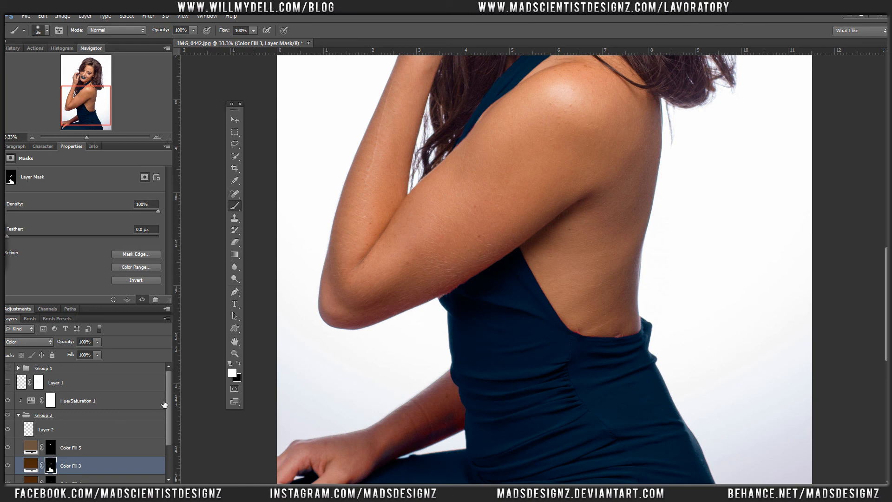
Inspect the masks of Color Fill 3, Color Fill 4 and Color Fill 5 on their own, and return to the normal image view
drag(166, 400, 169, 421)
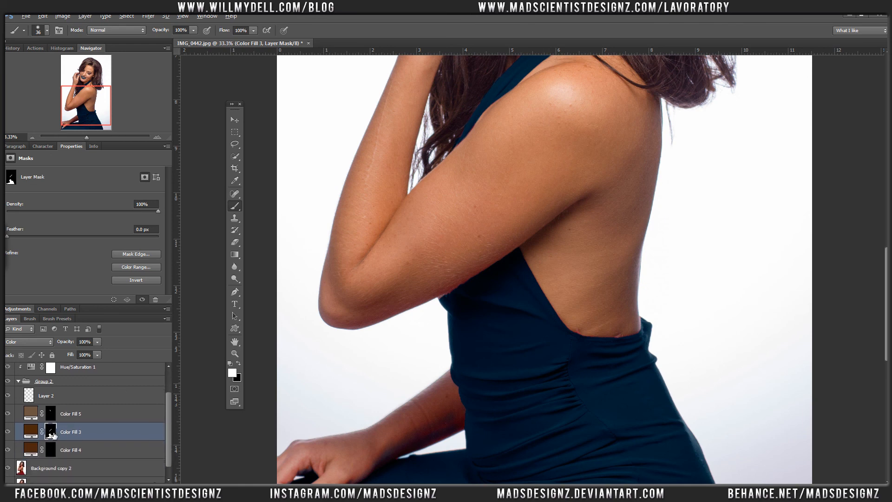
alt+click(53, 434)
alt+click(53, 434)
alt+click(54, 452)
alt+click(55, 453)
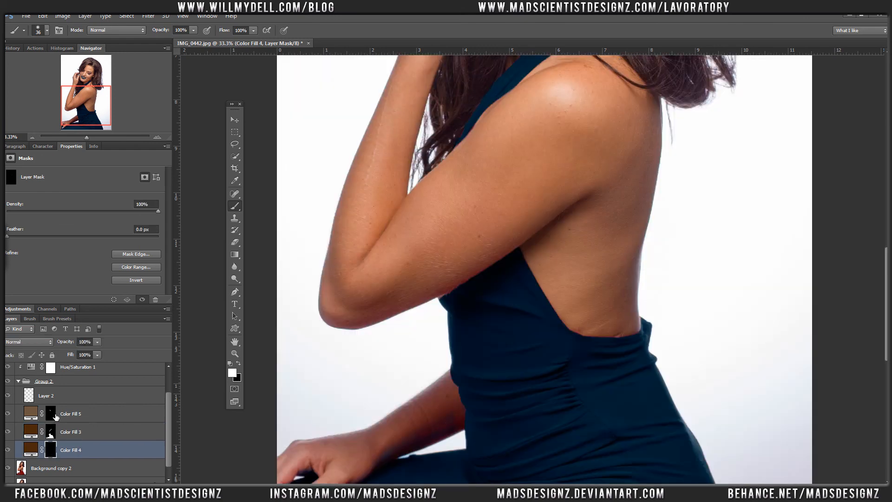
alt+click(55, 416)
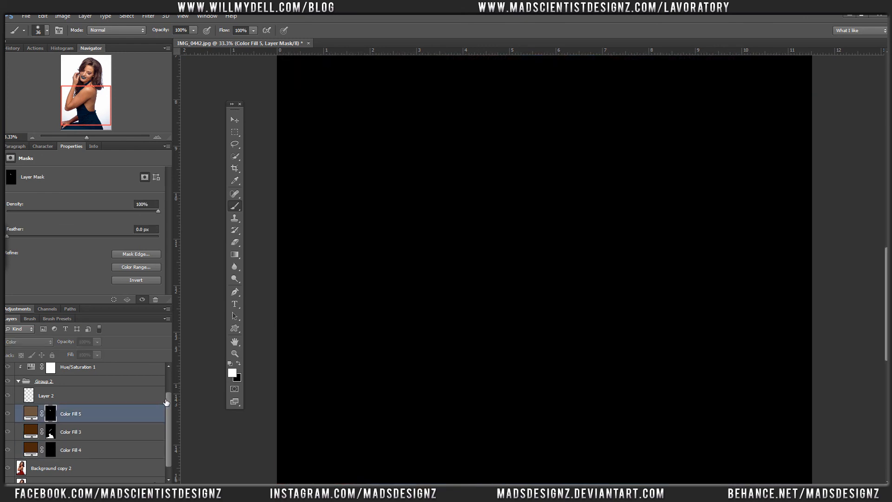
drag(169, 403, 176, 372)
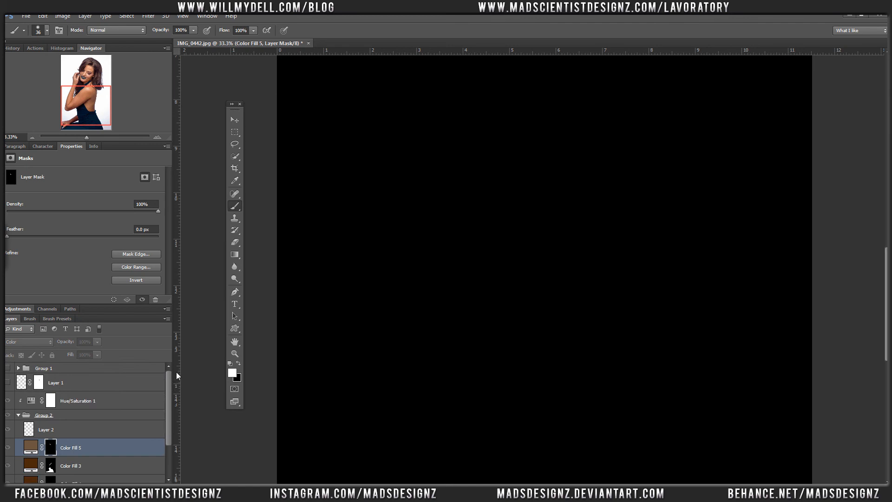
click(45, 383)
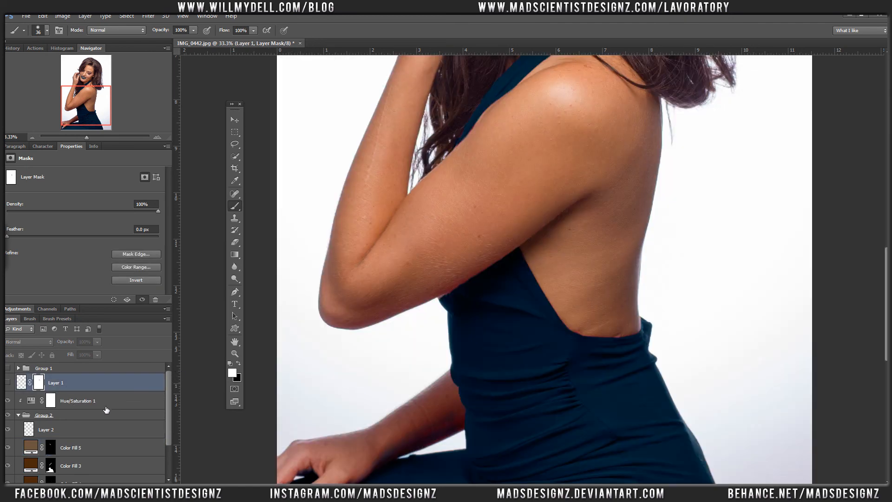
Make Layer 2 in Group 2 active for painting and set the brush size to 99 px
click(52, 431)
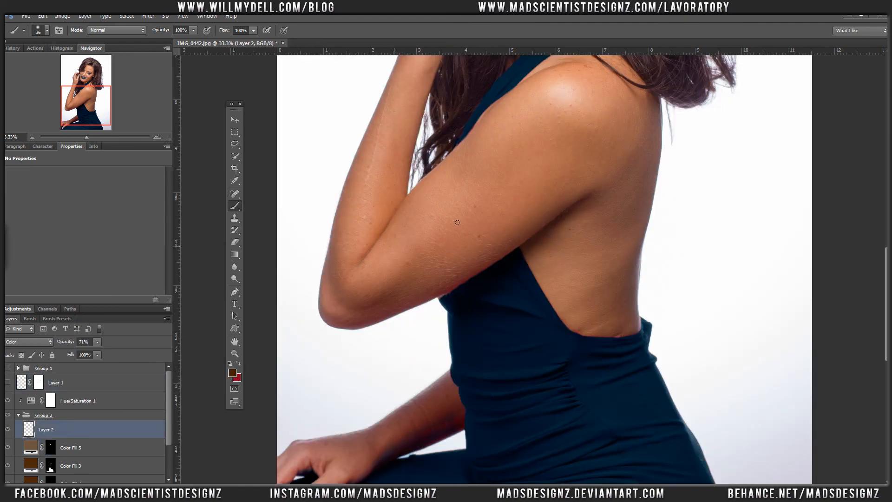
right_click(521, 223)
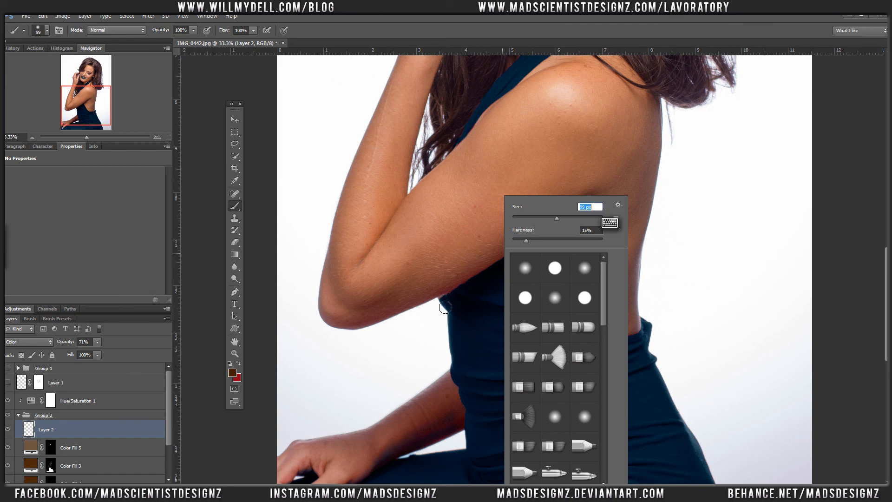
text(99)
key(Return)
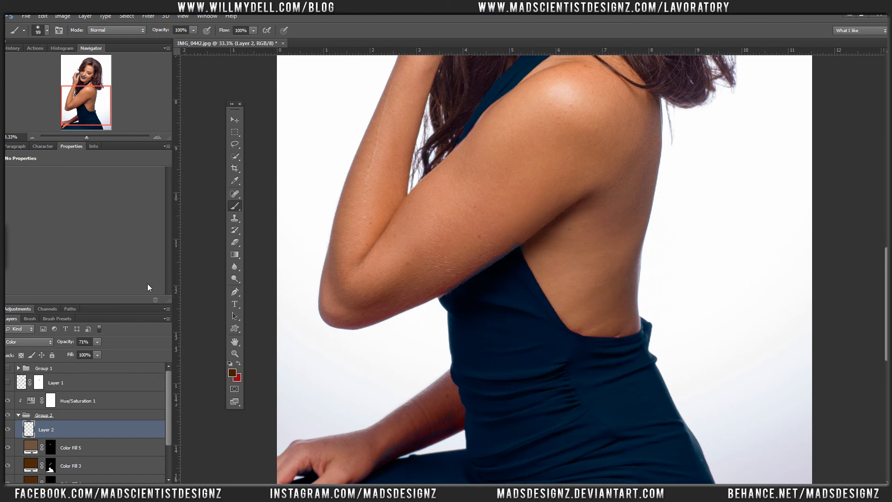
Lower Layer 2's opacity to 48% and check the effect on the face, dress and the whole portrait
drag(73, 343, 66, 349)
drag(576, 367, 544, 442)
mouse_move(564, 227)
mouse_down()
mouse_move(542, 358)
mouse_move(543, 416)
mouse_move(534, 412)
mouse_up()
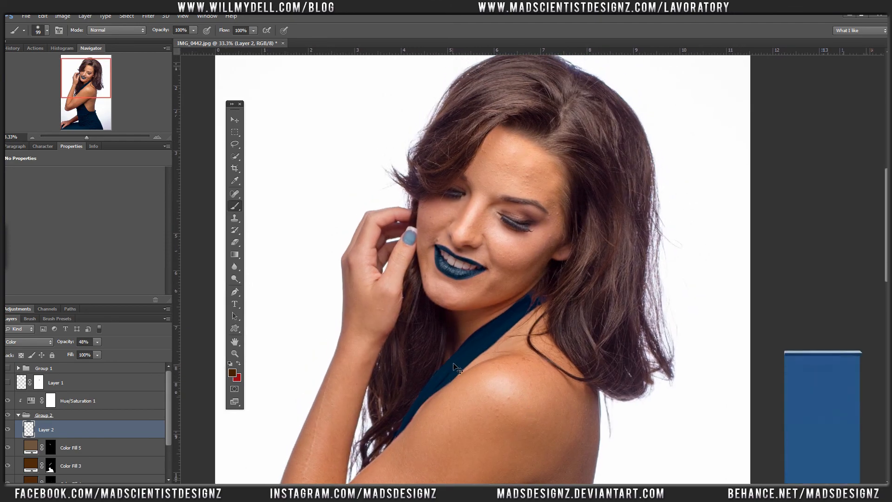
key(ctrl+0)
key(ctrl+minus)
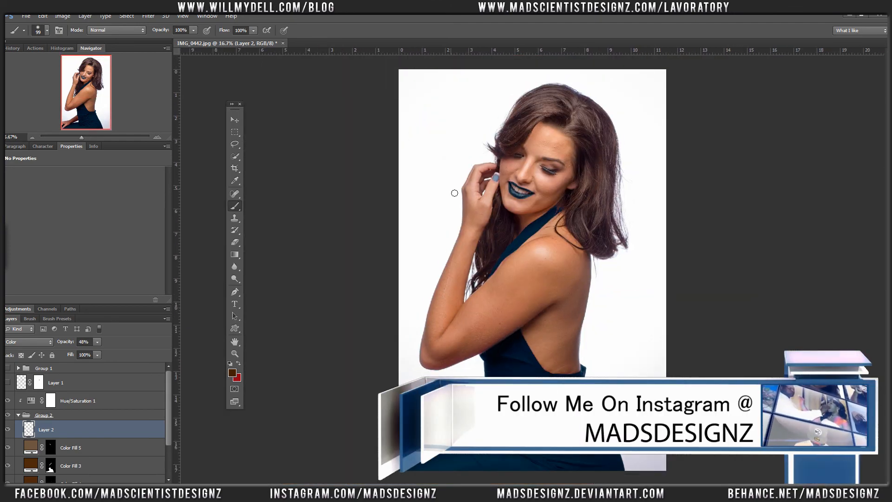